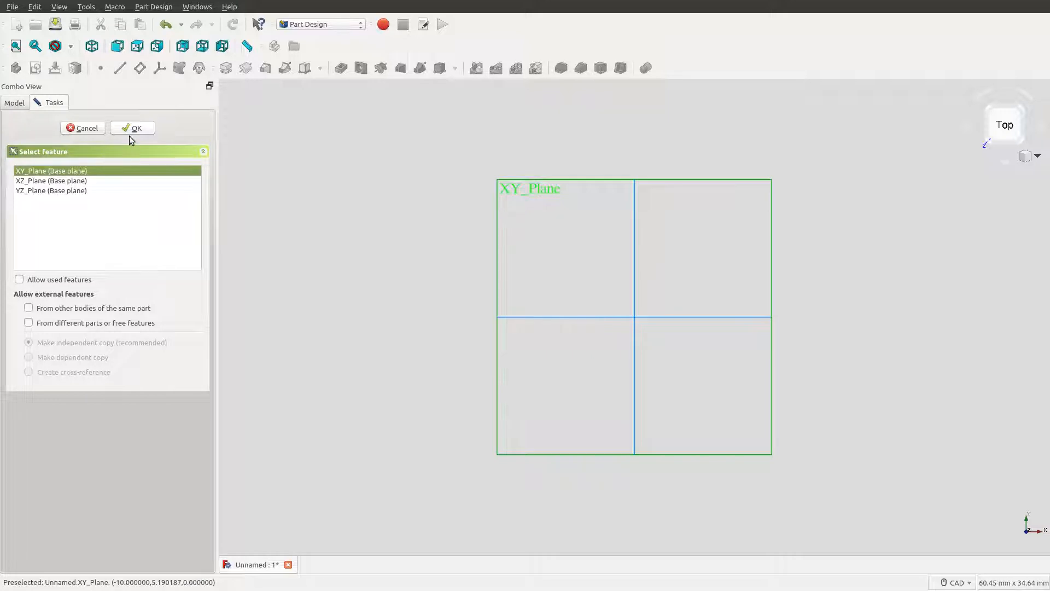
# - Start a sketch on the XY plane and draw a rectangle about 21 by 11 mm around the origin
pyautogui.click(135, 131)
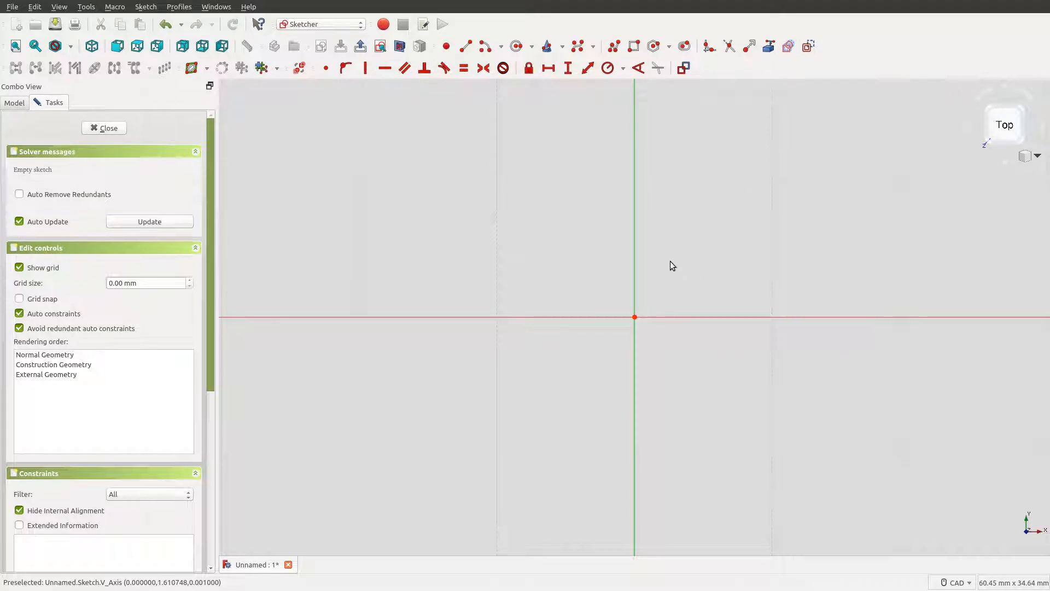
pyautogui.click(630, 50)
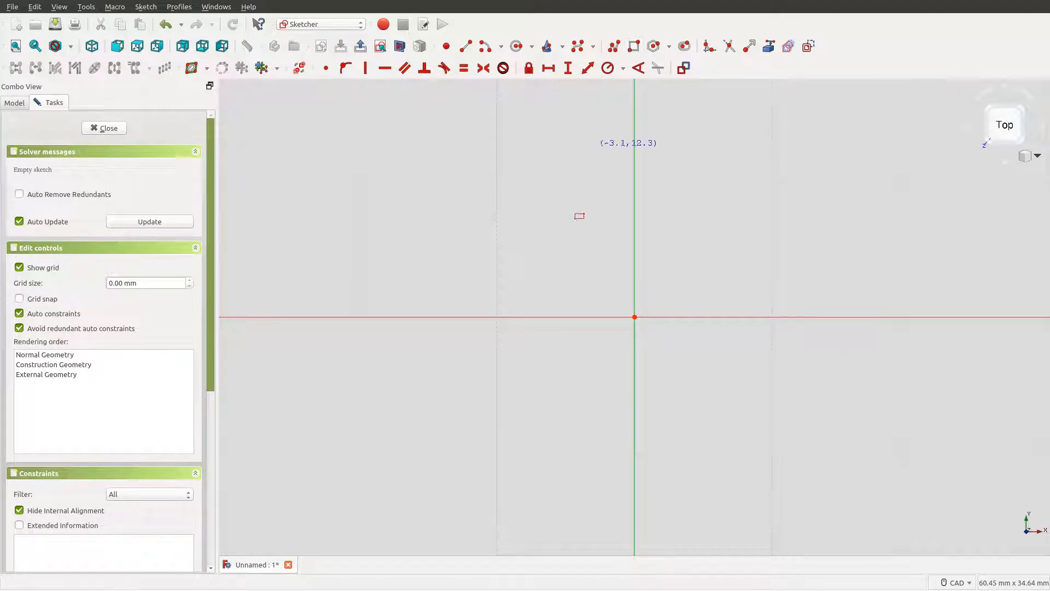
pyautogui.click(783, 395)
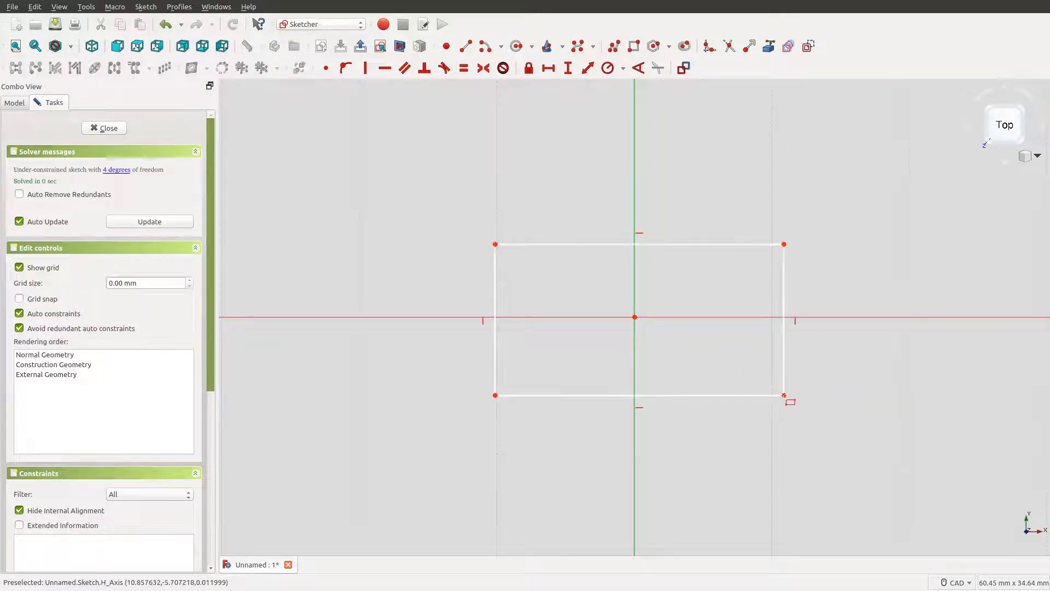
# - Constrain the vertical length of the rectangle's left side to 32 mm
pyautogui.click(496, 318)
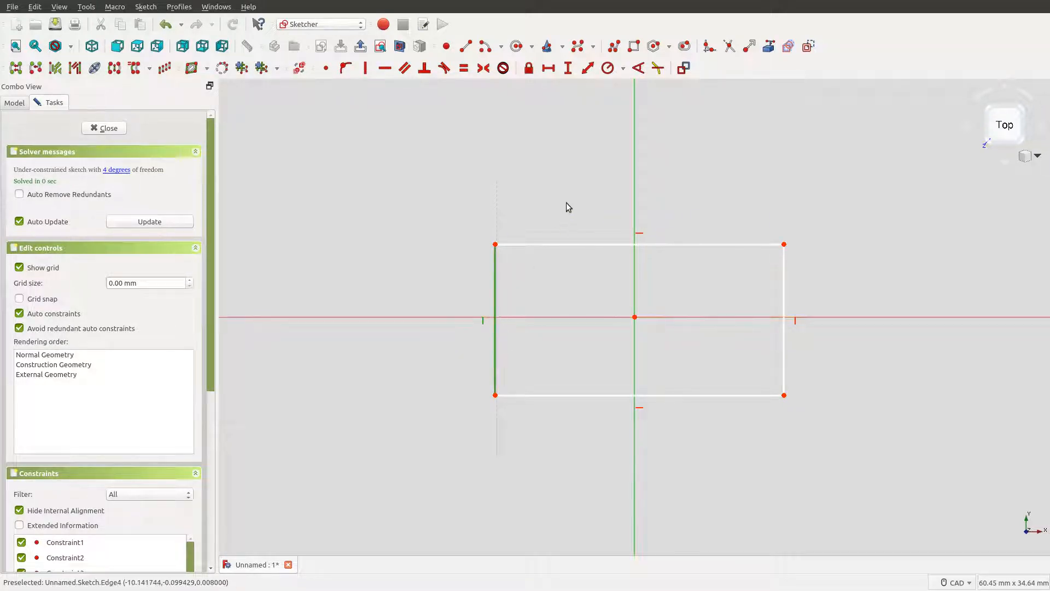
pyautogui.click(566, 201)
pyautogui.click(495, 330)
pyautogui.click(567, 68)
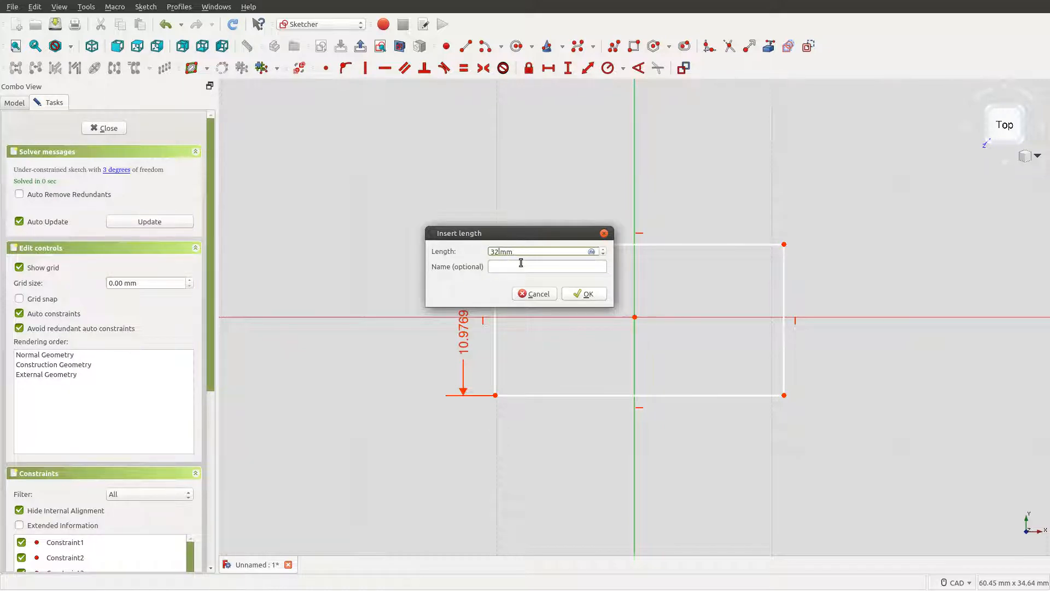
pyautogui.click(584, 294)
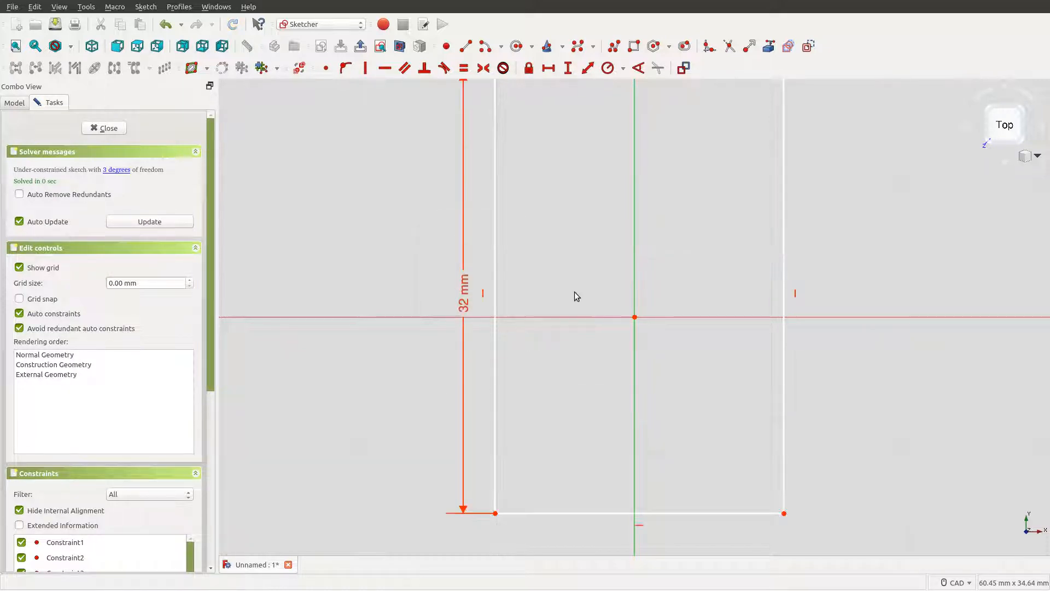
# - Constrain the horizontal length of the rectangle's top edge to 64 mm
pyautogui.scroll(-4, 590, 291)
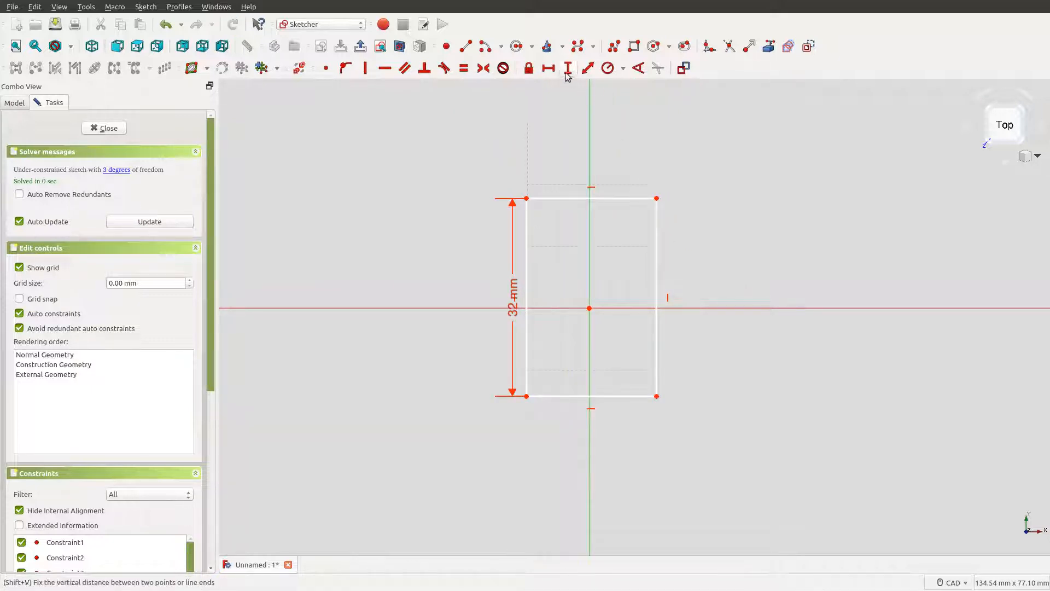
pyautogui.click(548, 68)
pyautogui.click(580, 198)
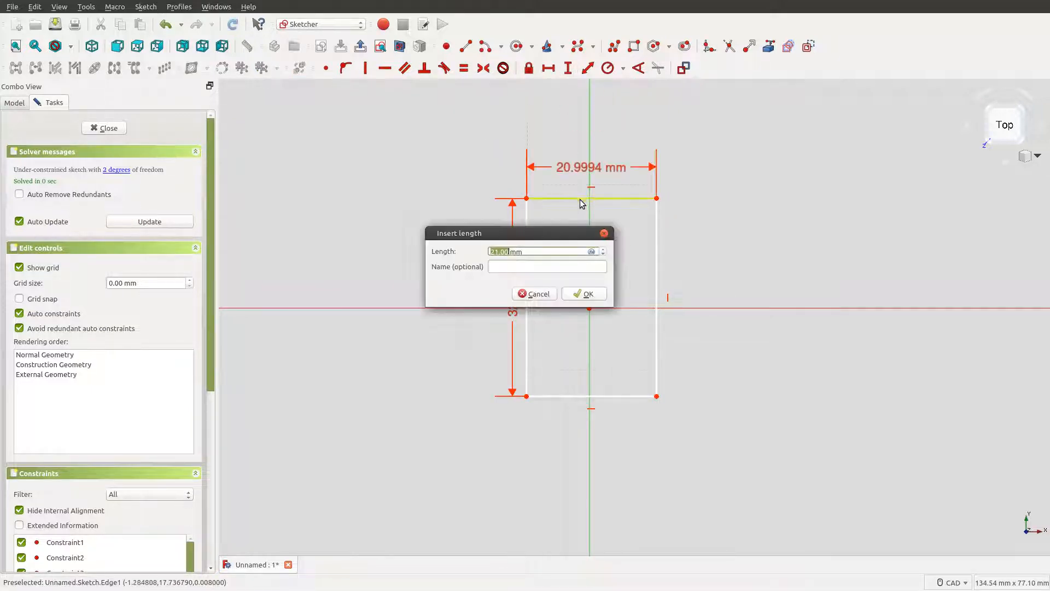
pyautogui.write('64')
pyautogui.click(582, 294)
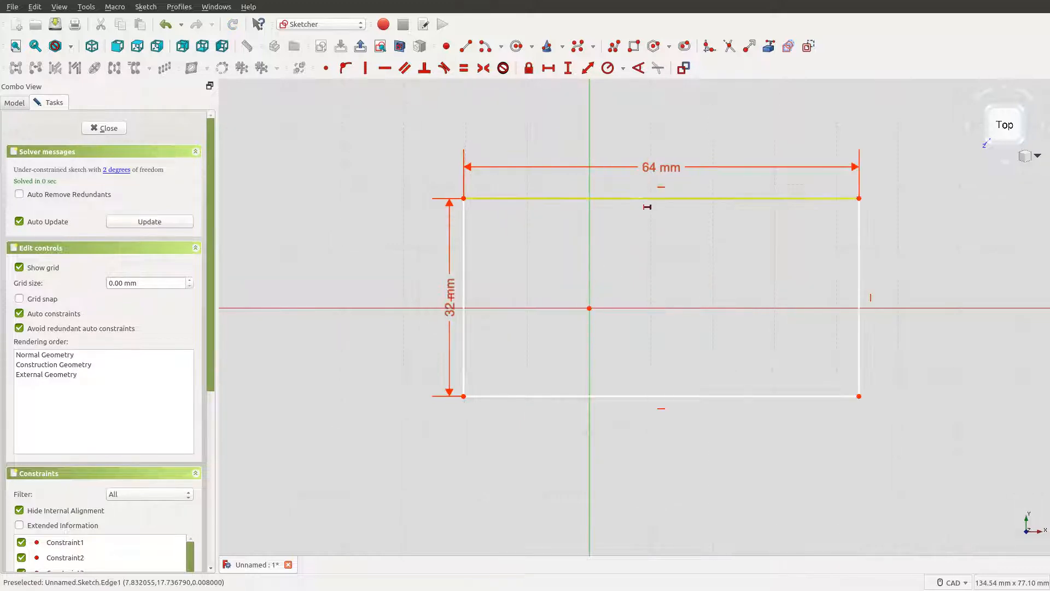
# - Set the horizontal distance from the rectangle's upper-left corner to the origin to 32 mm and place that dimension below the rectangle
pyautogui.click(464, 198)
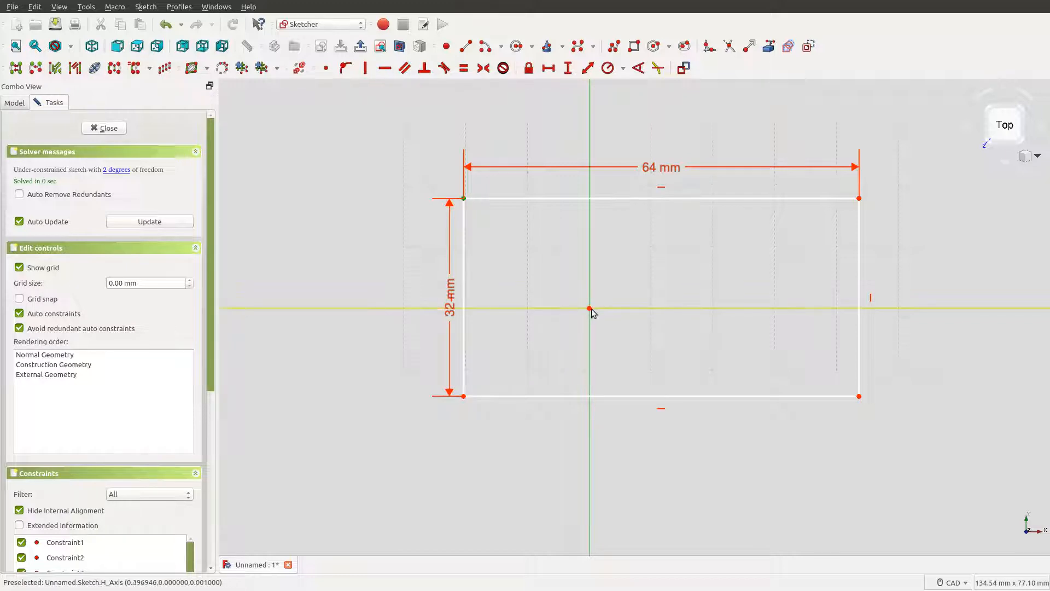
pyautogui.click(590, 309)
pyautogui.click(549, 68)
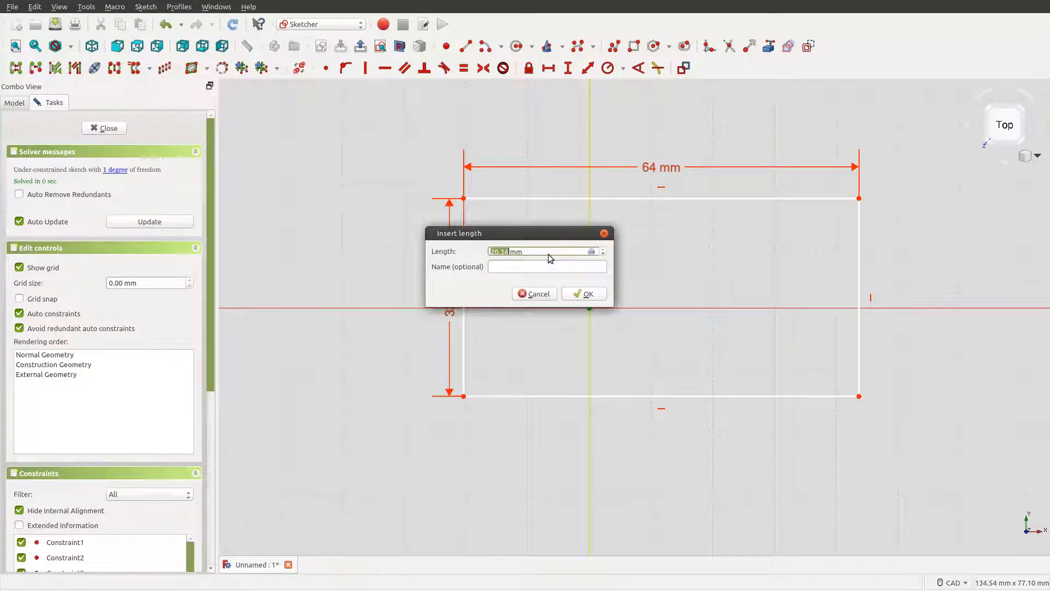
pyautogui.write('32')
pyautogui.press('Return')
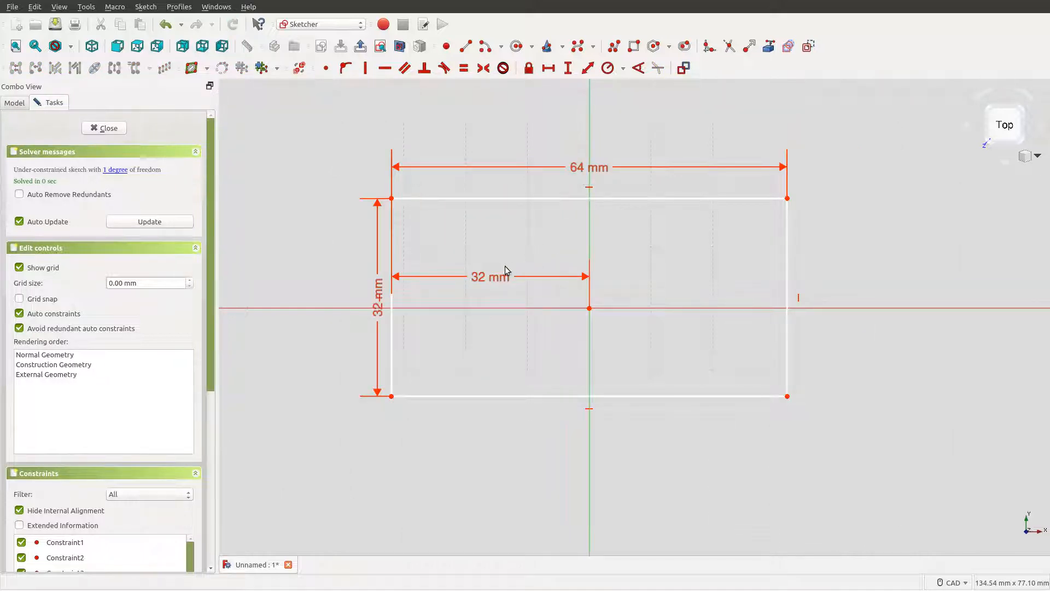
pyautogui.moveTo(506, 270); pyautogui.dragTo(515, 428)
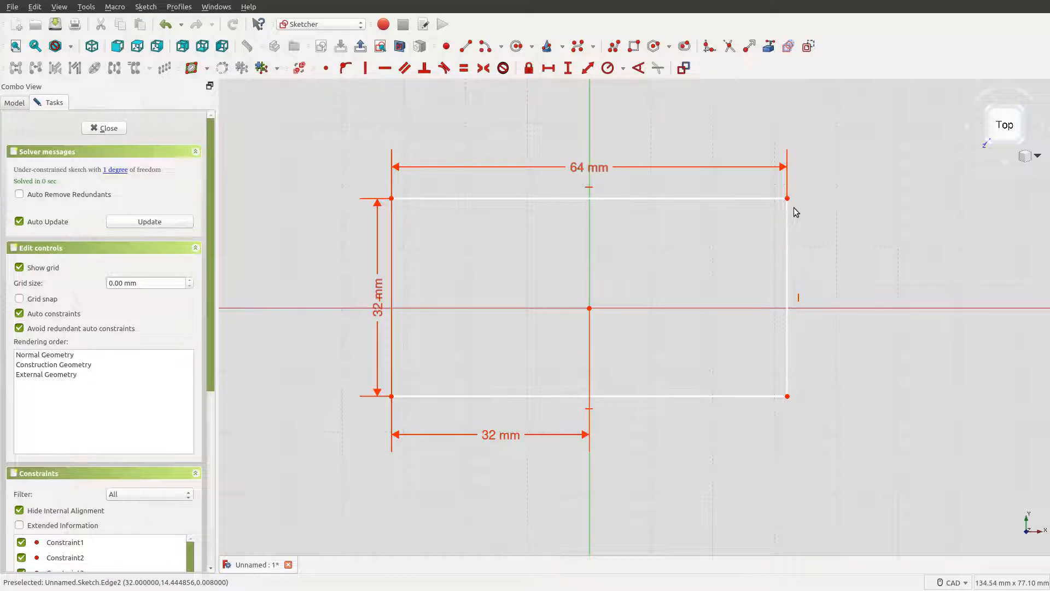
# - Set the vertical distance between the rectangle's lower-right corner and the origin to 16 mm
pyautogui.click(787, 397)
pyautogui.click(589, 308)
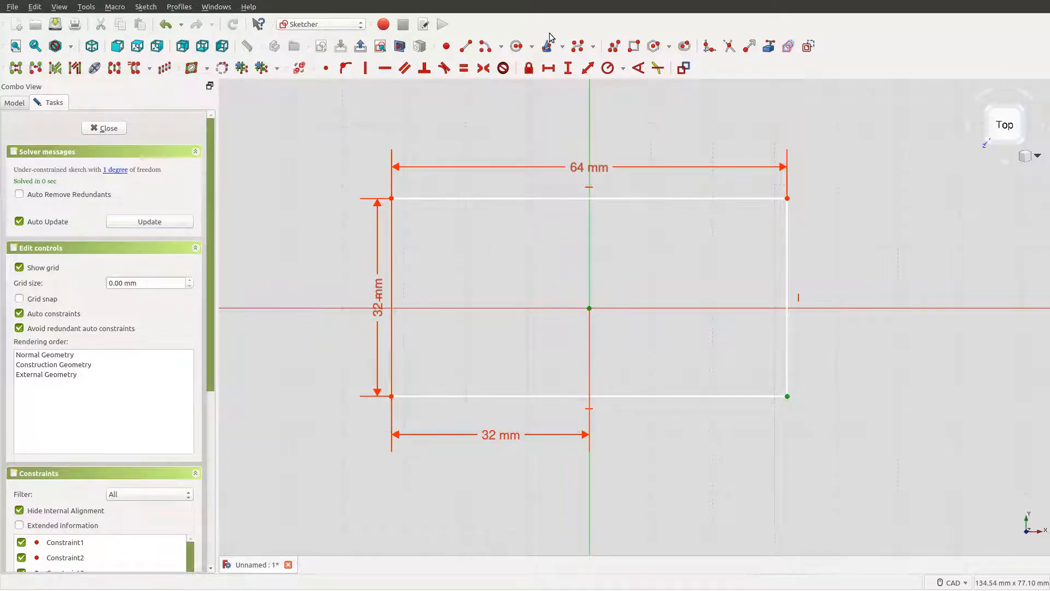
pyautogui.click(568, 68)
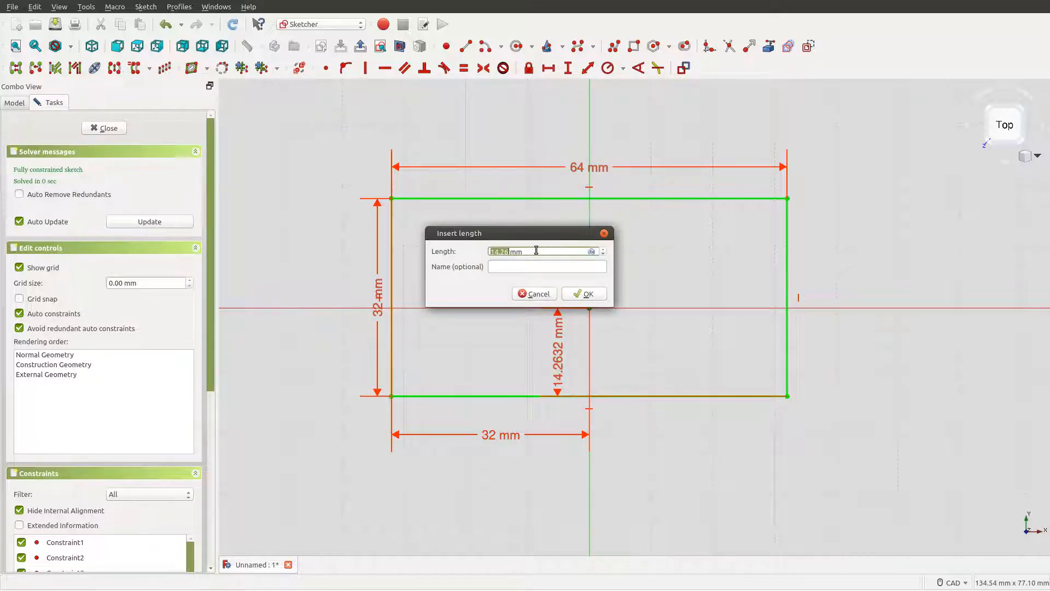
pyautogui.write('16')
pyautogui.click(577, 294)
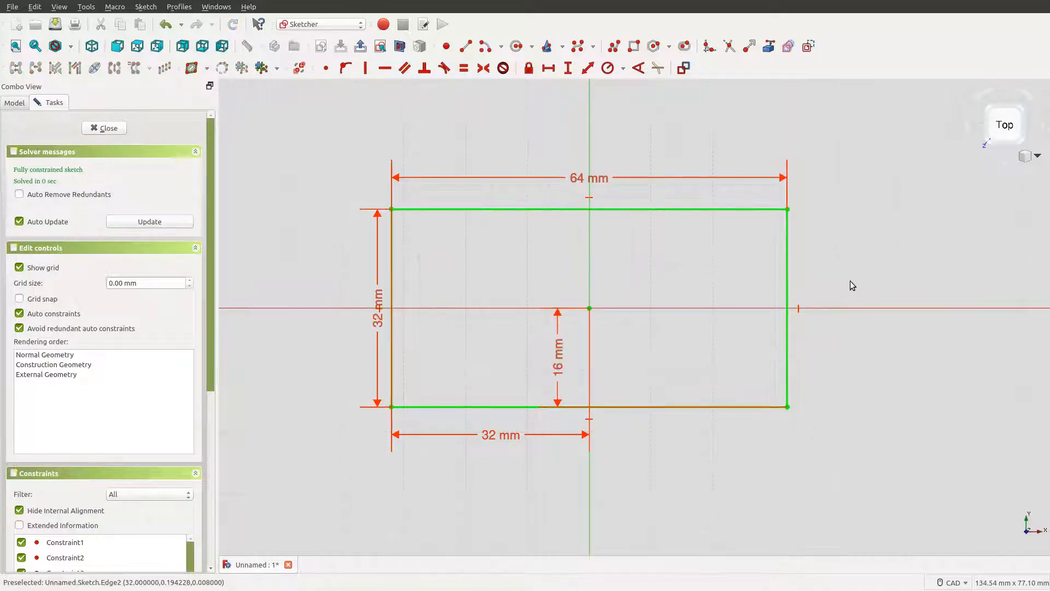
# - Close the rectangle sketch and pad it to a length of 24 mm
pyautogui.click(104, 129)
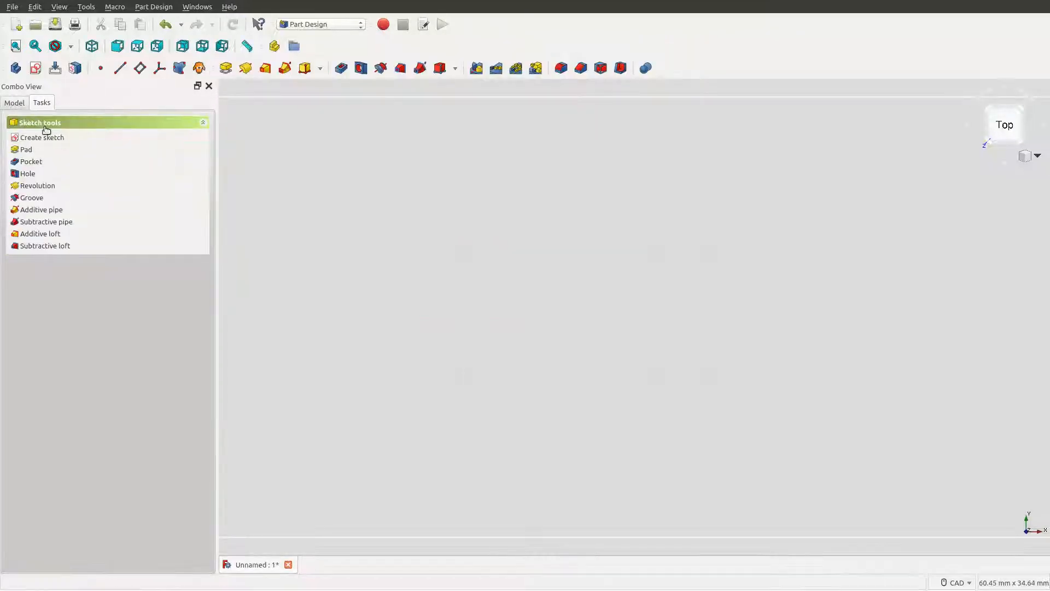
pyautogui.click(32, 150)
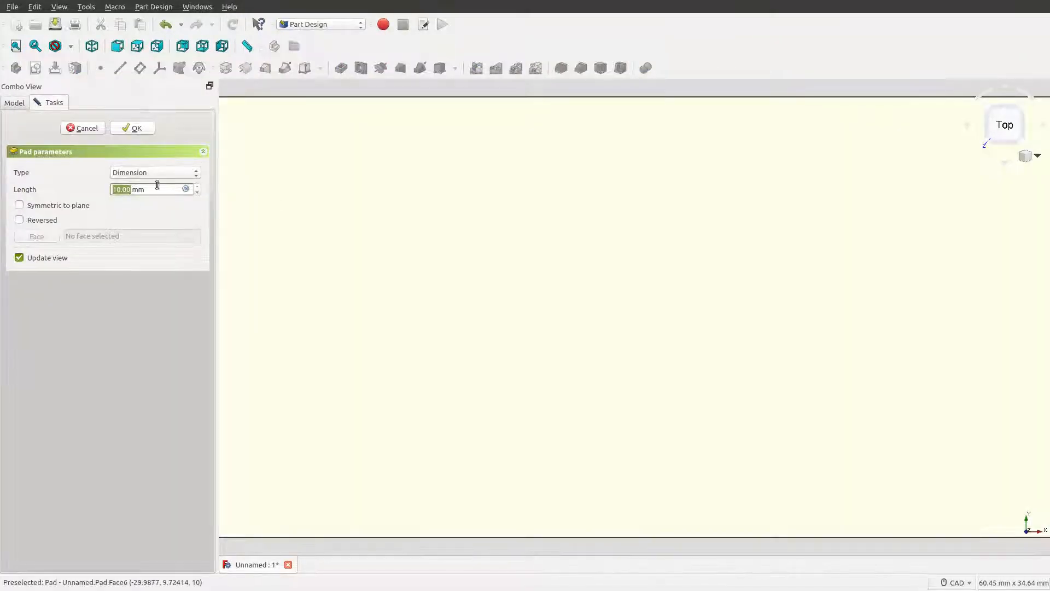
pyautogui.scroll(-4, 392, 296)
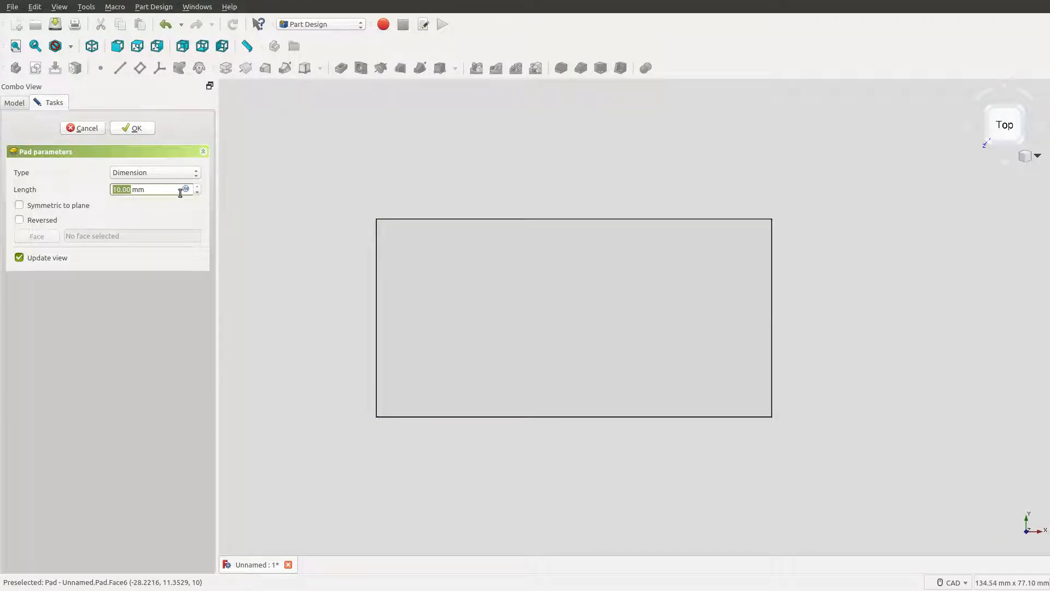
pyautogui.write('24')
pyautogui.click(147, 130)
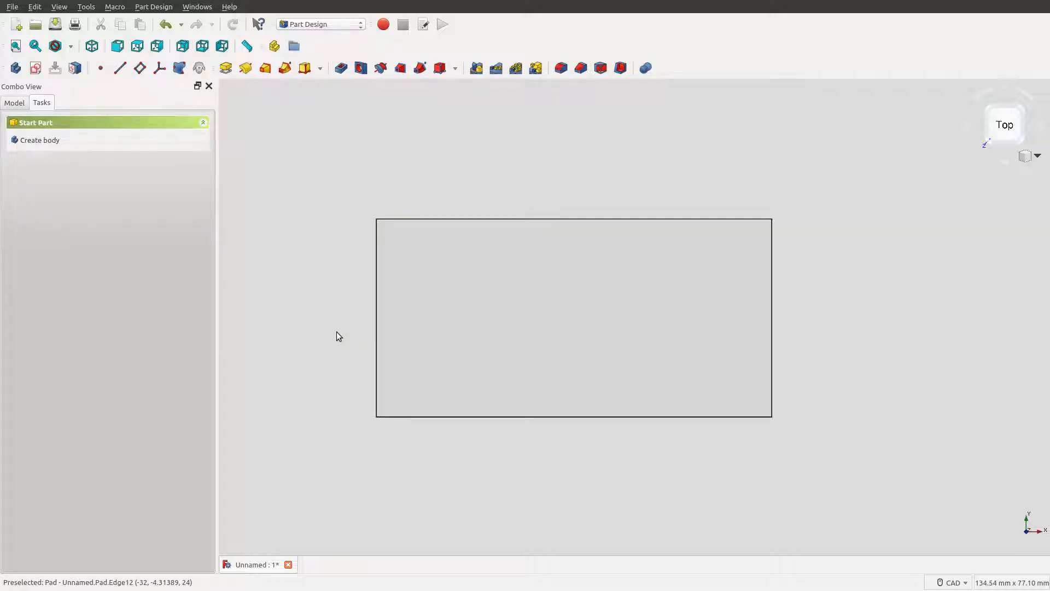
# - Switch to the front view of the block and save the document as din
pyautogui.moveTo(335, 335); pyautogui.dragTo(385, 344, button='middle')
pyautogui.click(1010, 126)
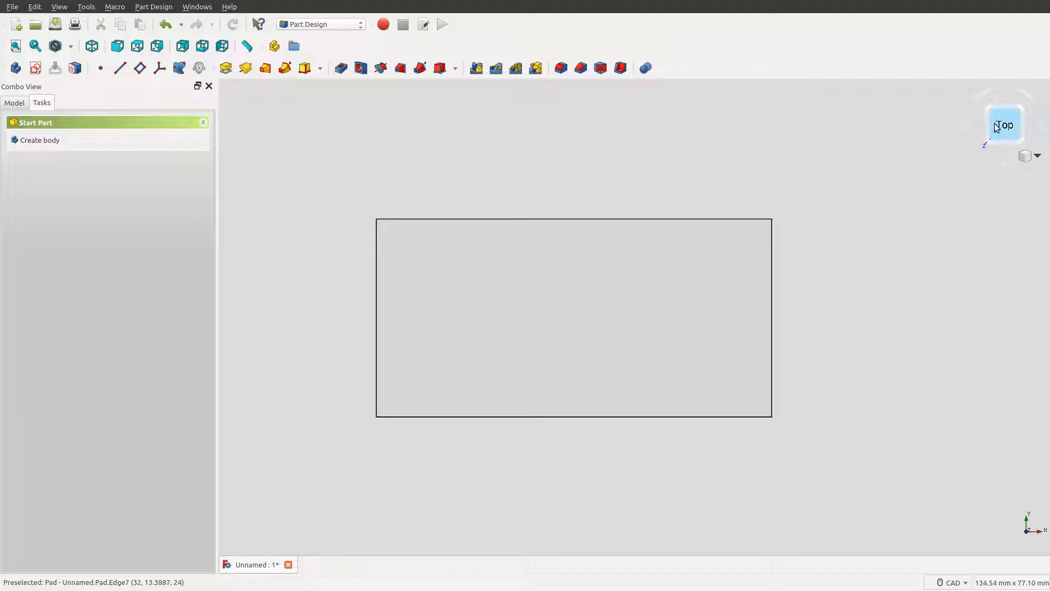
pyautogui.click(1001, 142)
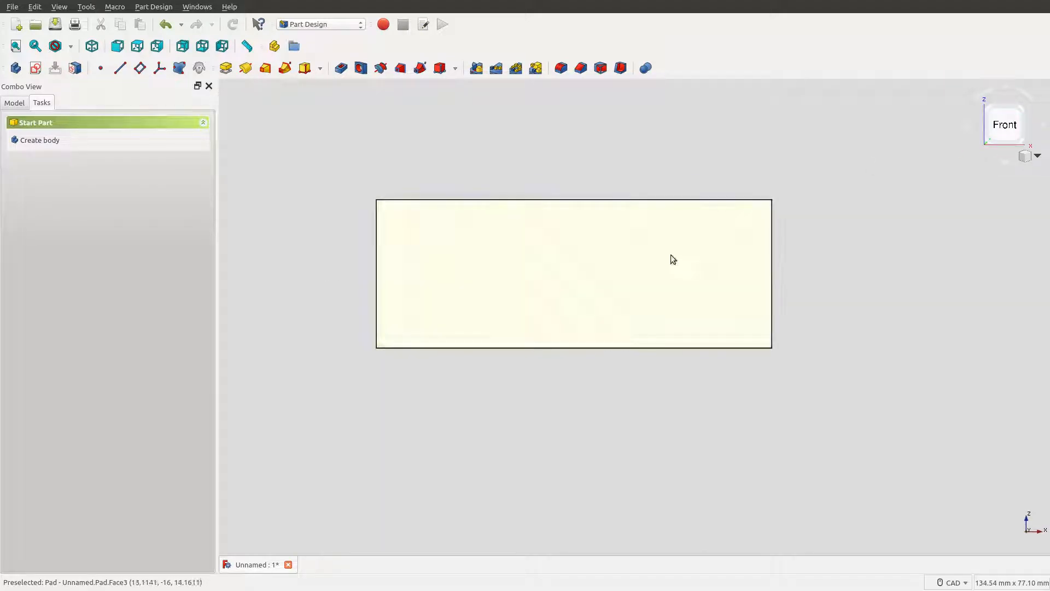
pyautogui.click(16, 104)
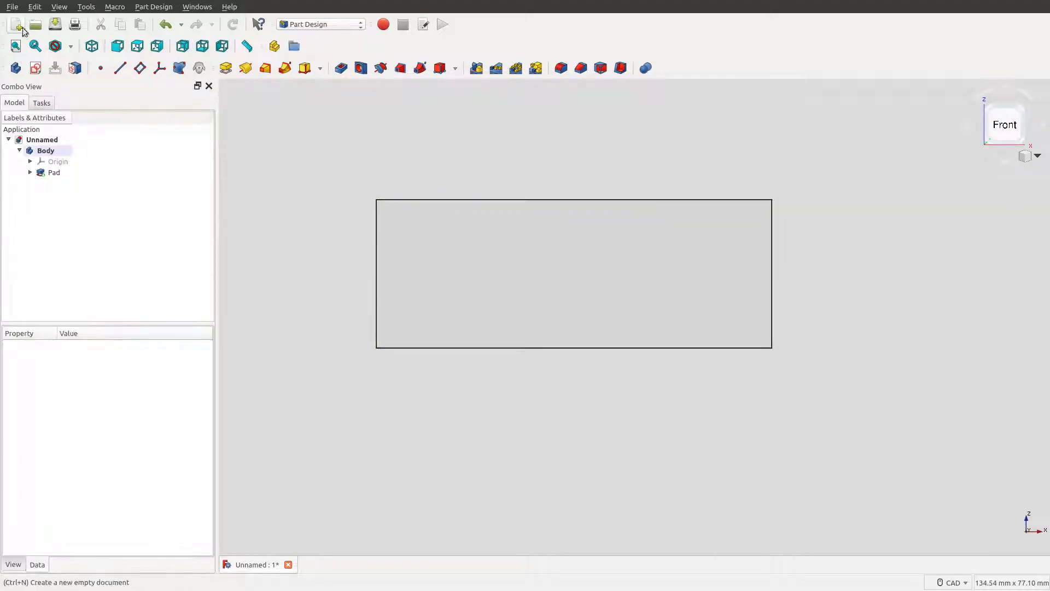
pyautogui.click(12, 7)
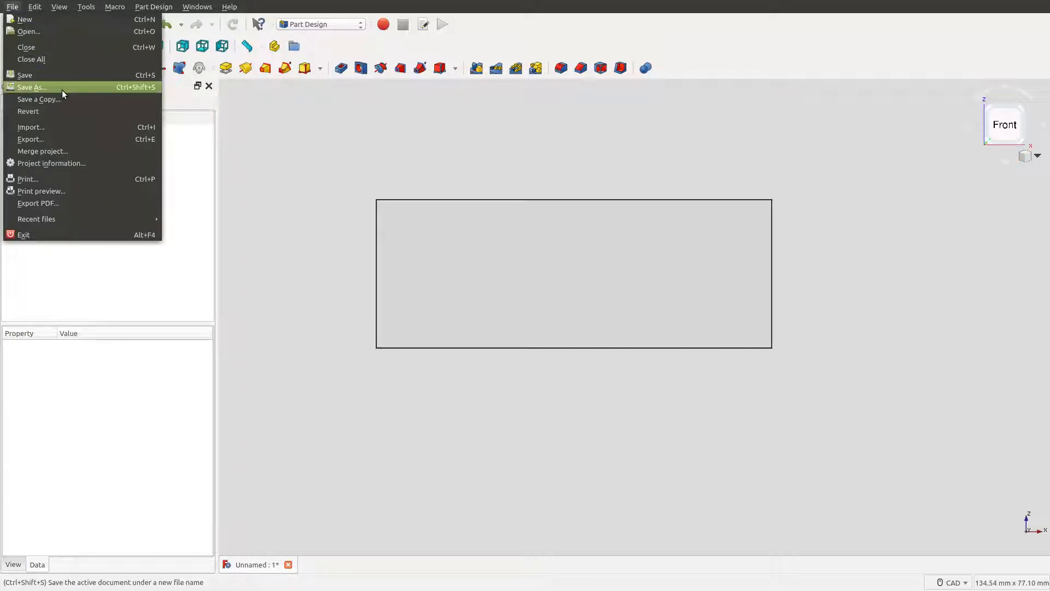
pyautogui.click(61, 89)
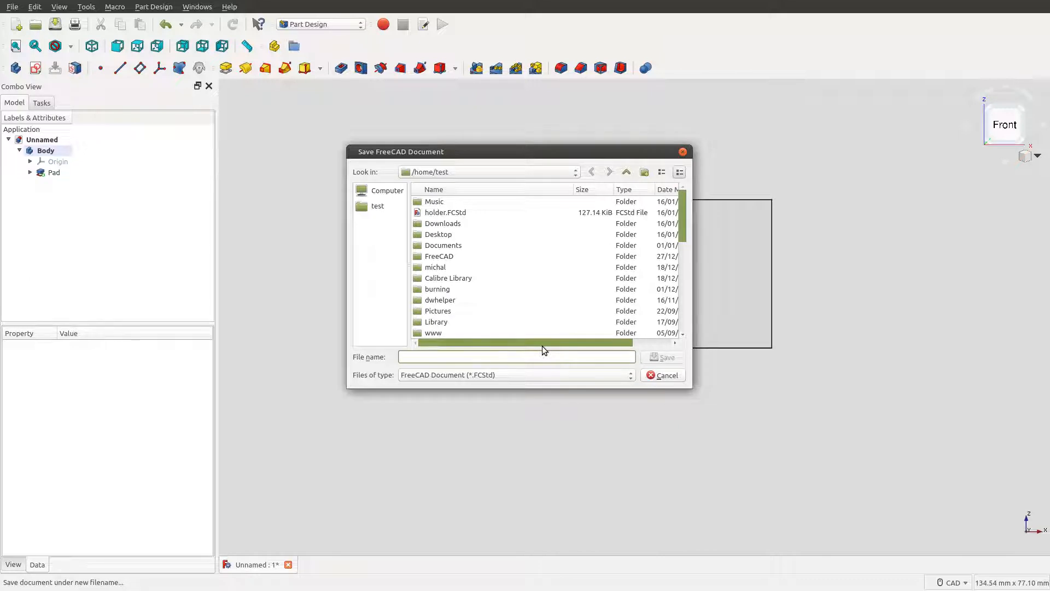
pyautogui.write('din')
pyautogui.click(651, 360)
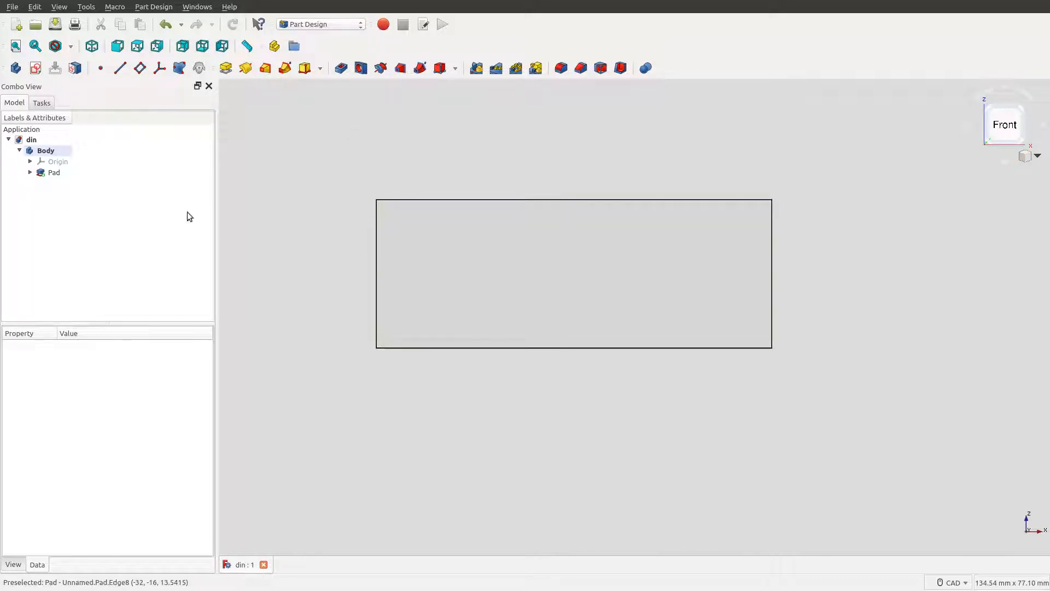
# - Start a sketch on the block's front face and draw a rectangle about 20 by 10 mm with its base on the horizontal axis
pyautogui.click(591, 283)
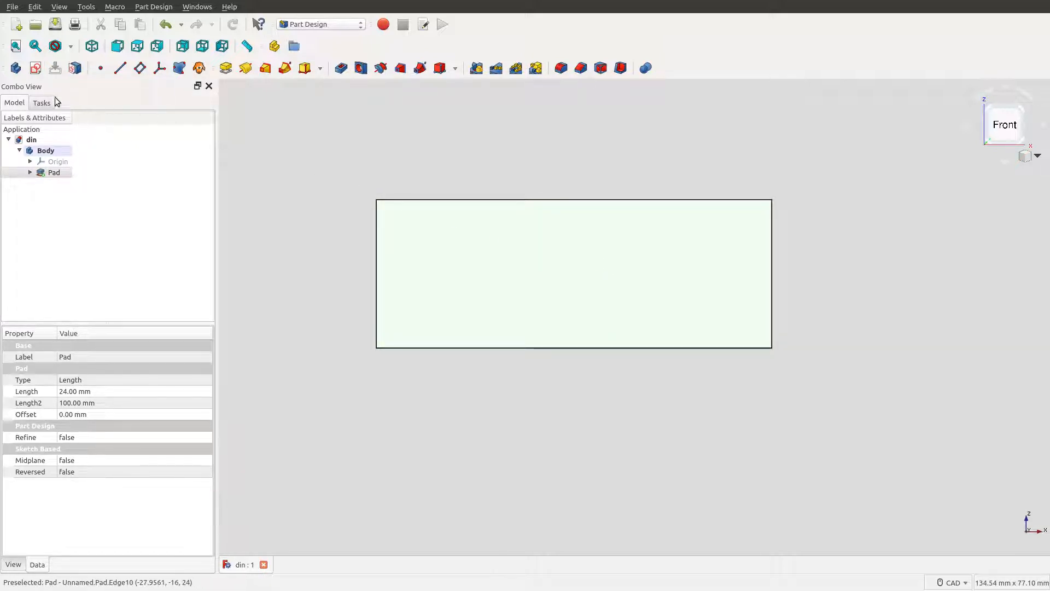
pyautogui.click(36, 68)
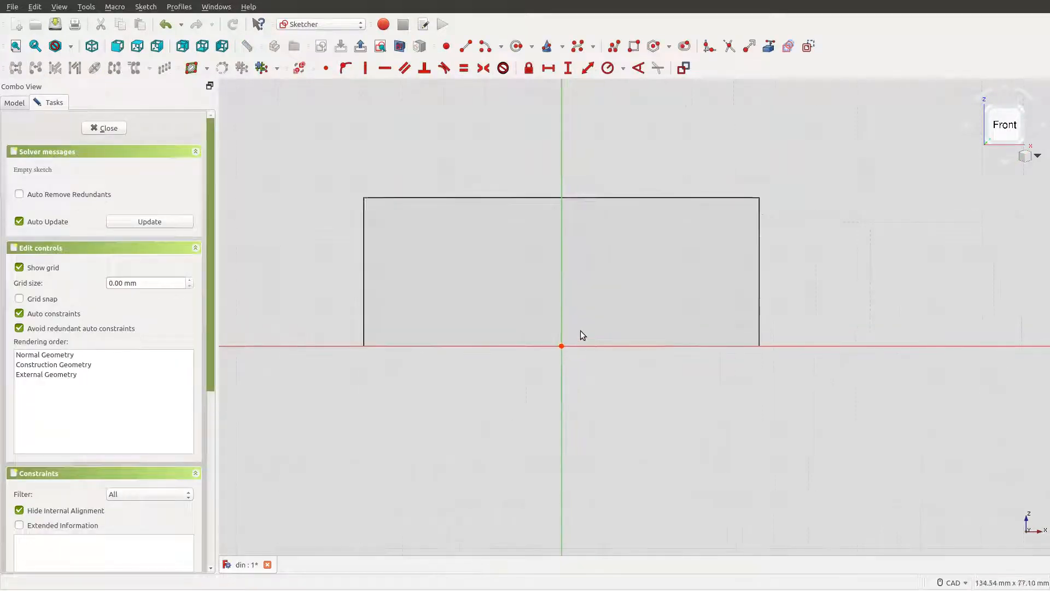
pyautogui.scroll(2, 581, 335)
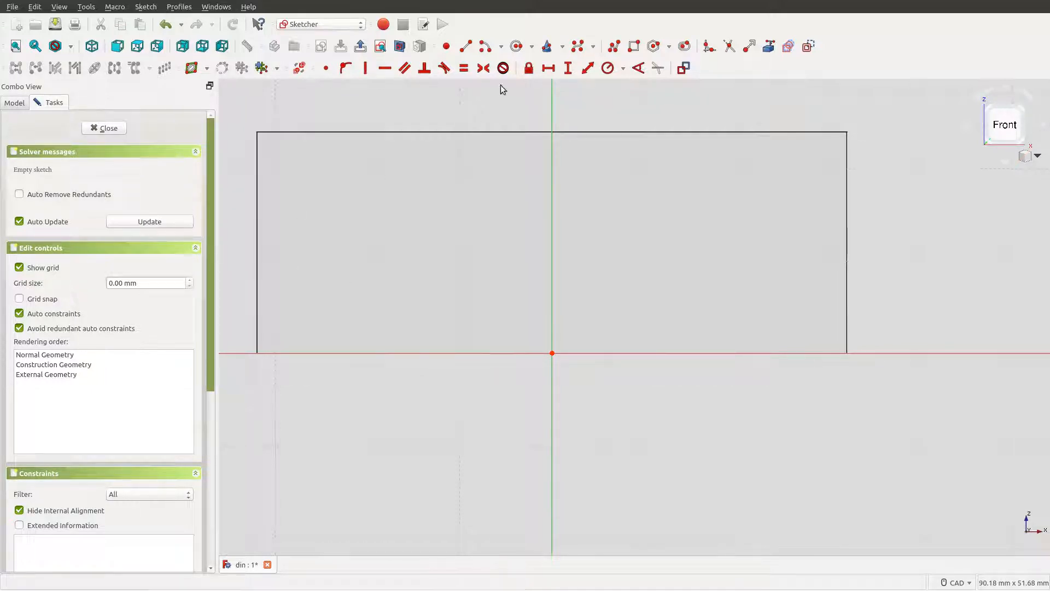
pyautogui.click(645, 353)
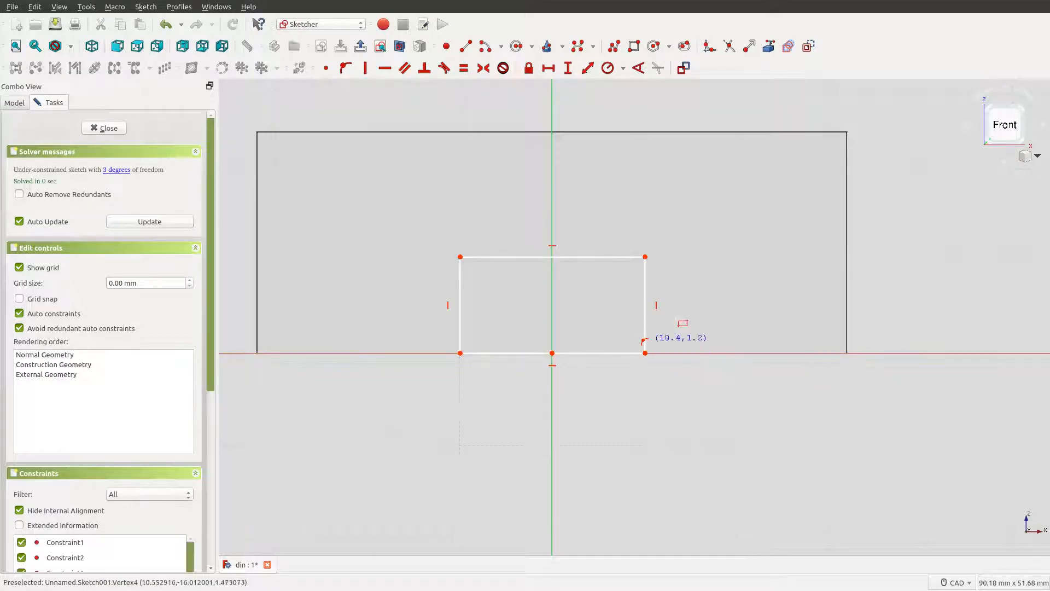
pyautogui.click(574, 258)
pyautogui.click(593, 218)
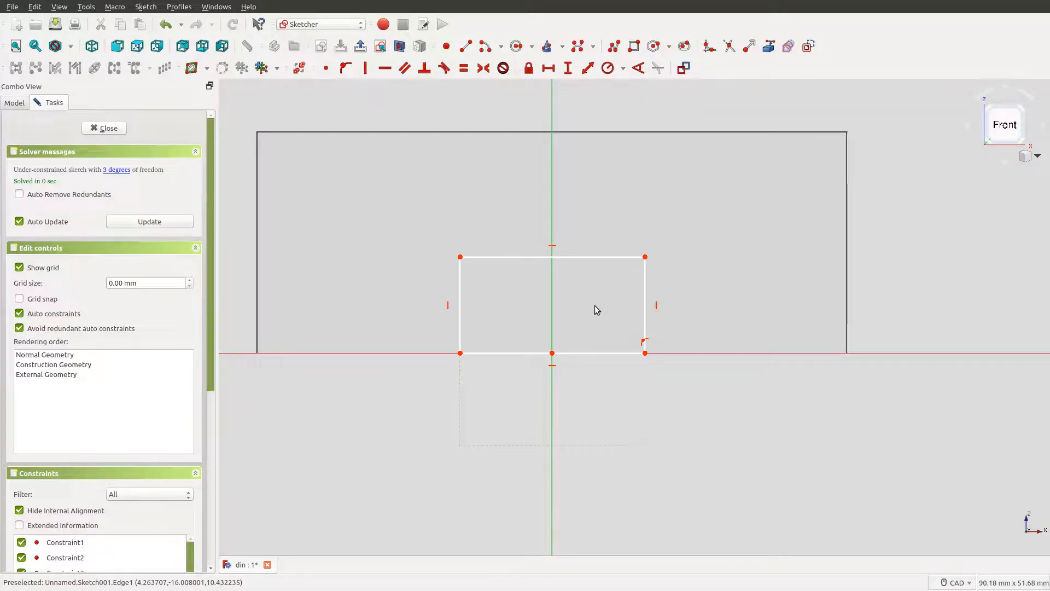
# - Constrain the vertical height of the front-face rectangle's right side to 10.6 mm
pyautogui.click(646, 306)
pyautogui.click(567, 67)
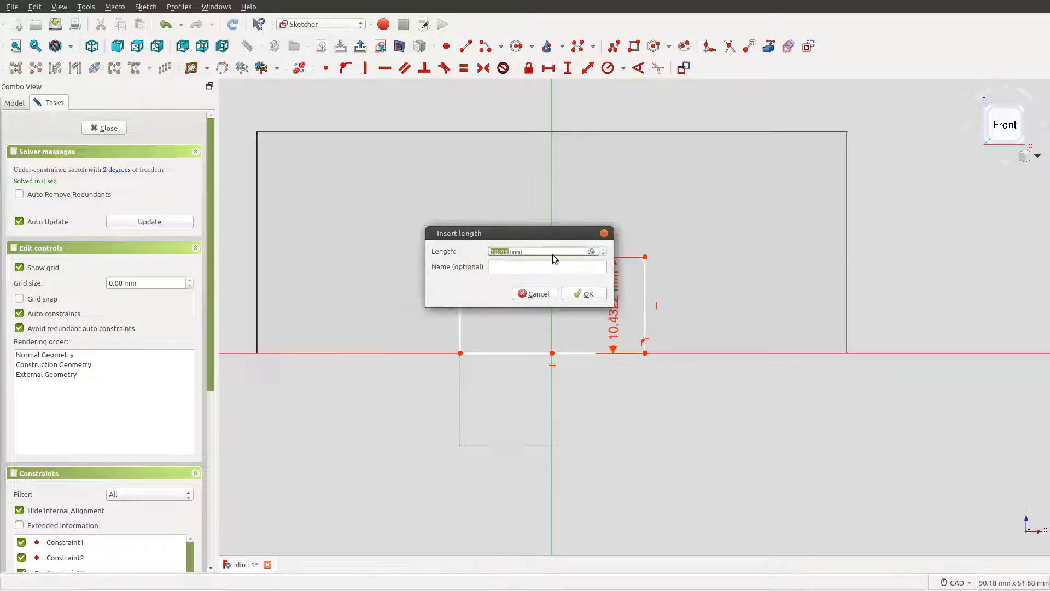
pyautogui.write('10')
pyautogui.press('Return')
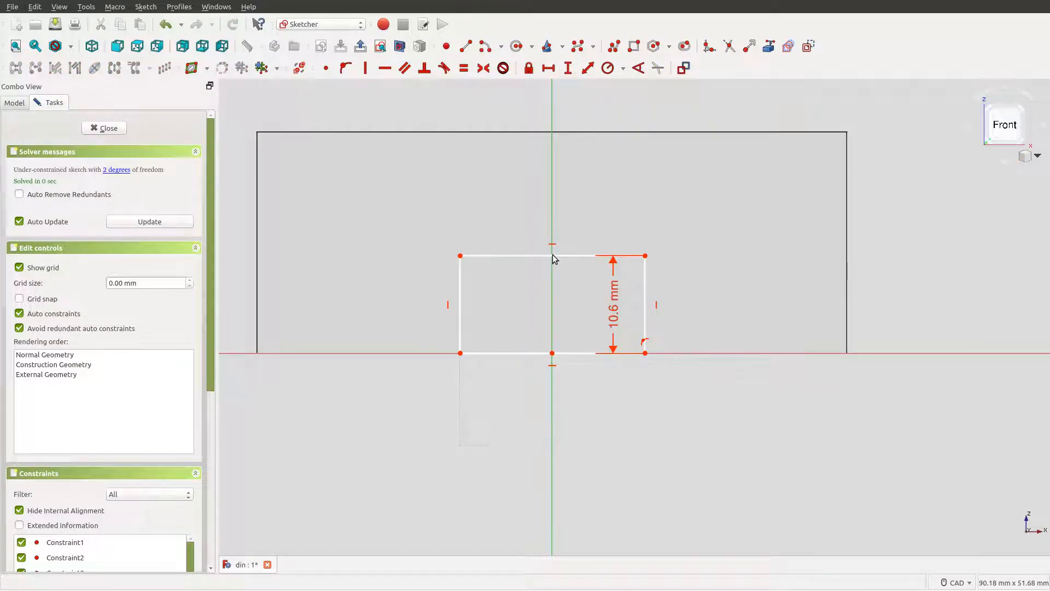
# - Constrain the horizontal length of the front-face rectangle's bottom edge to 24 mm
pyautogui.click(504, 354)
pyautogui.click(549, 68)
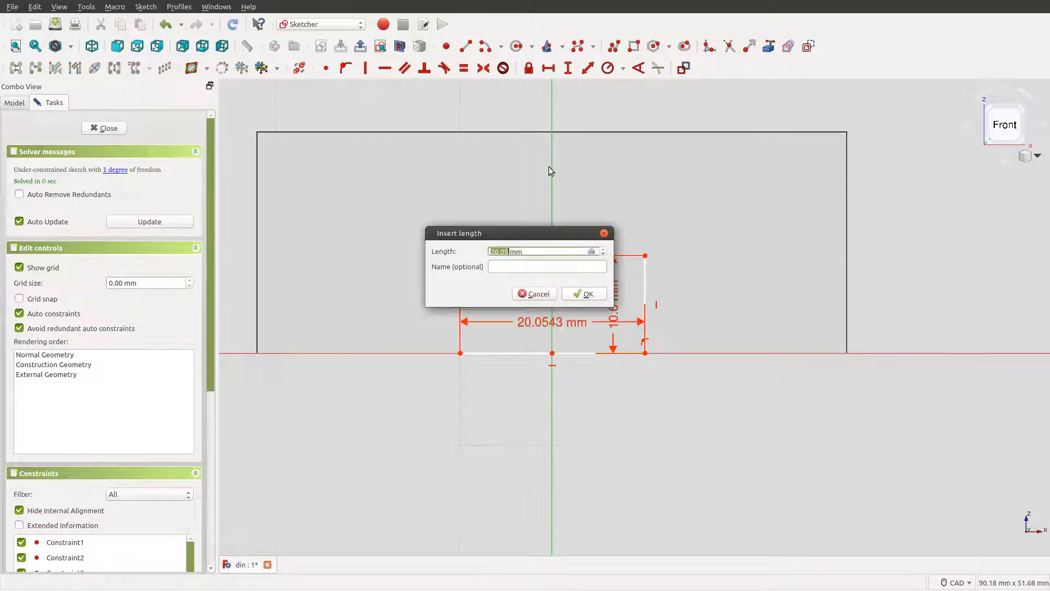
pyautogui.write('24')
pyautogui.click(587, 301)
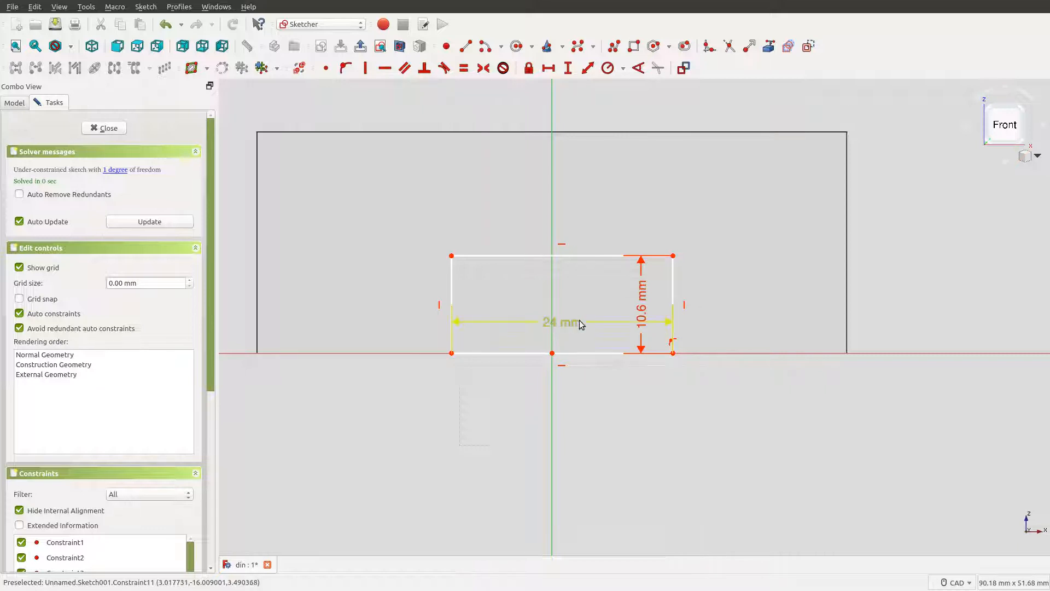
# - Move both dimensions outside the rectangle and constrain its bottom-left corner 12 mm horizontally from the origin
pyautogui.moveTo(580, 322); pyautogui.dragTo(596, 405)
pyautogui.moveTo(646, 302); pyautogui.dragTo(716, 292)
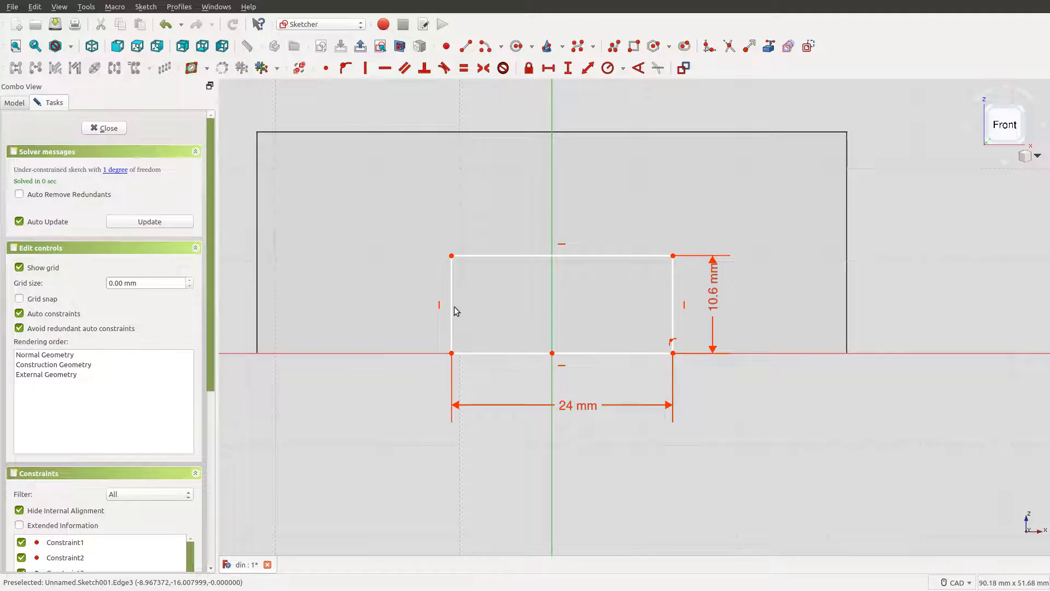
pyautogui.click(451, 353)
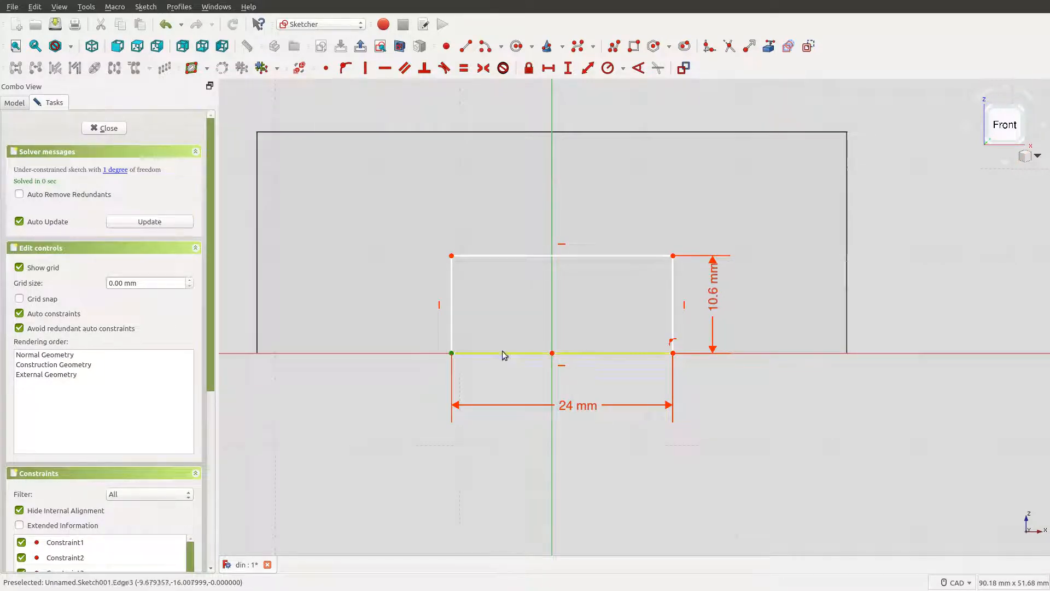
pyautogui.click(551, 353)
pyautogui.click(549, 67)
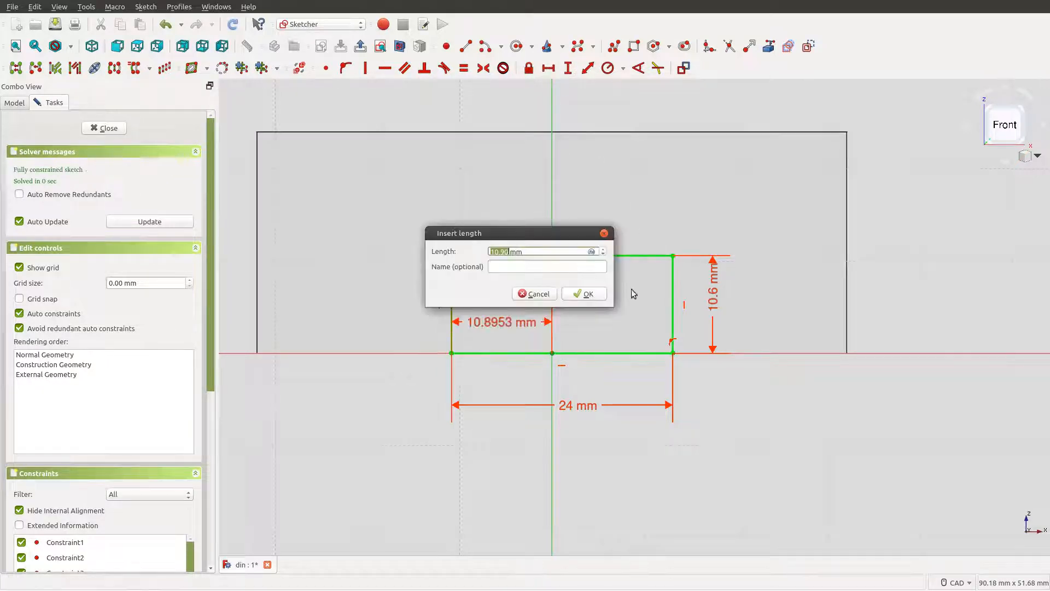
pyautogui.write('12')
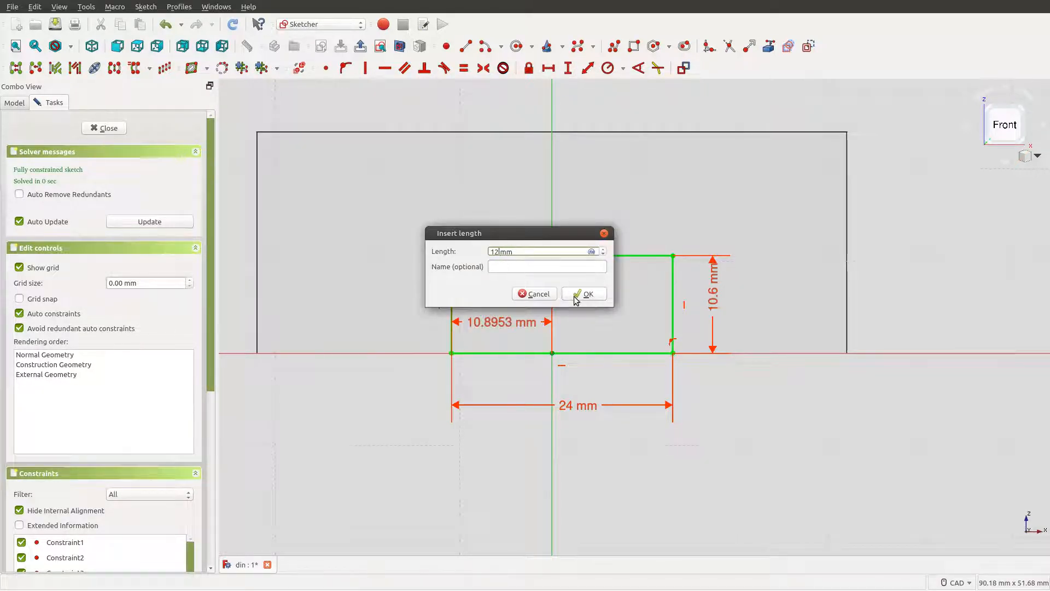
pyautogui.click(579, 294)
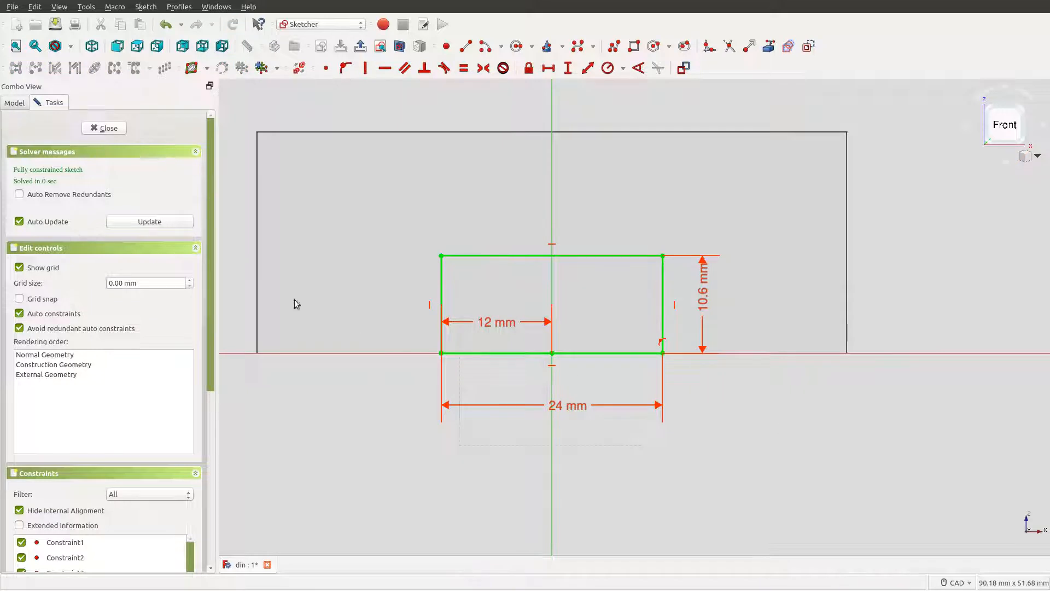
# - Close the front-face sketch and rename it BottomCut
pyautogui.click(94, 128)
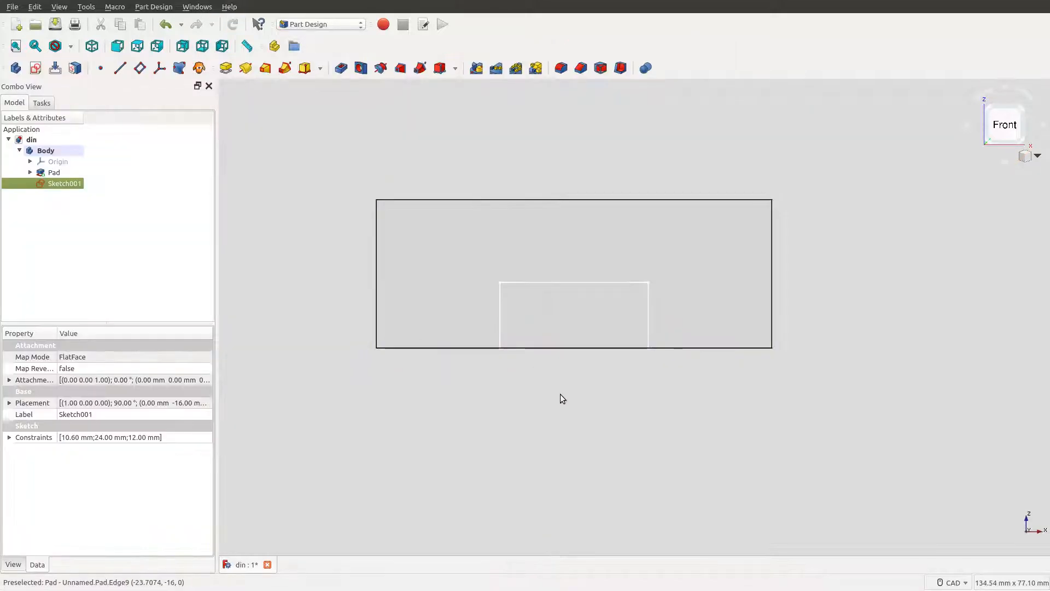
pyautogui.click(563, 398)
pyautogui.click(76, 185)
pyautogui.rightClick(77, 188)
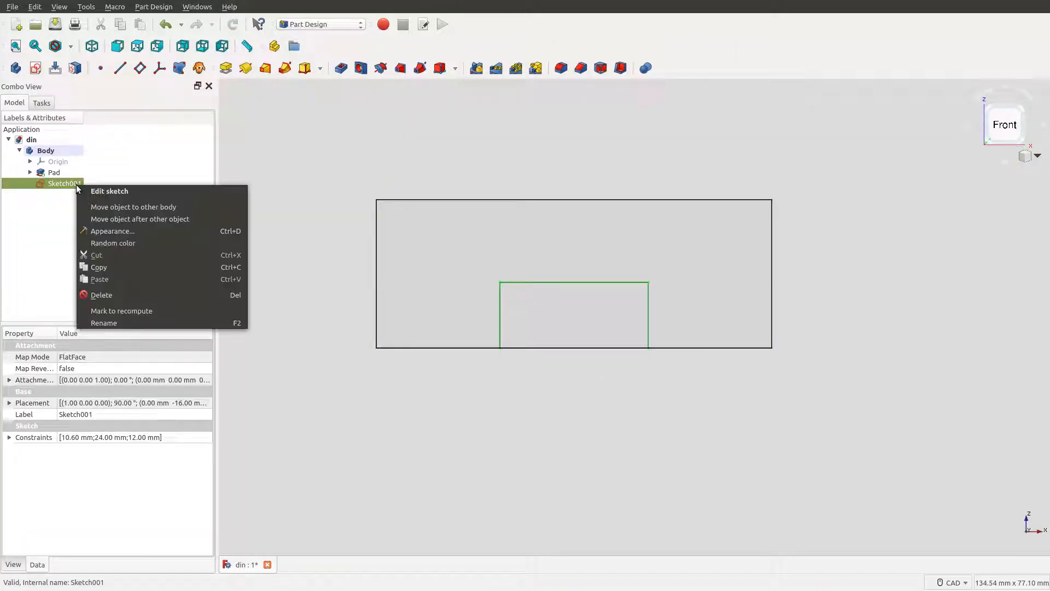
pyautogui.click(127, 323)
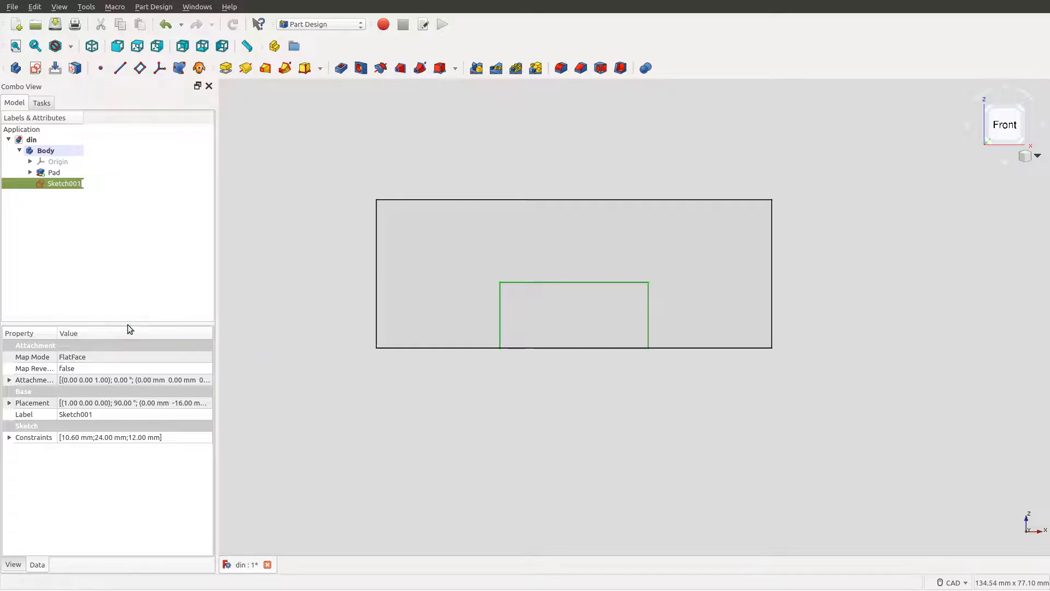
pyautogui.write('BottomCut')
pyautogui.press('Return')
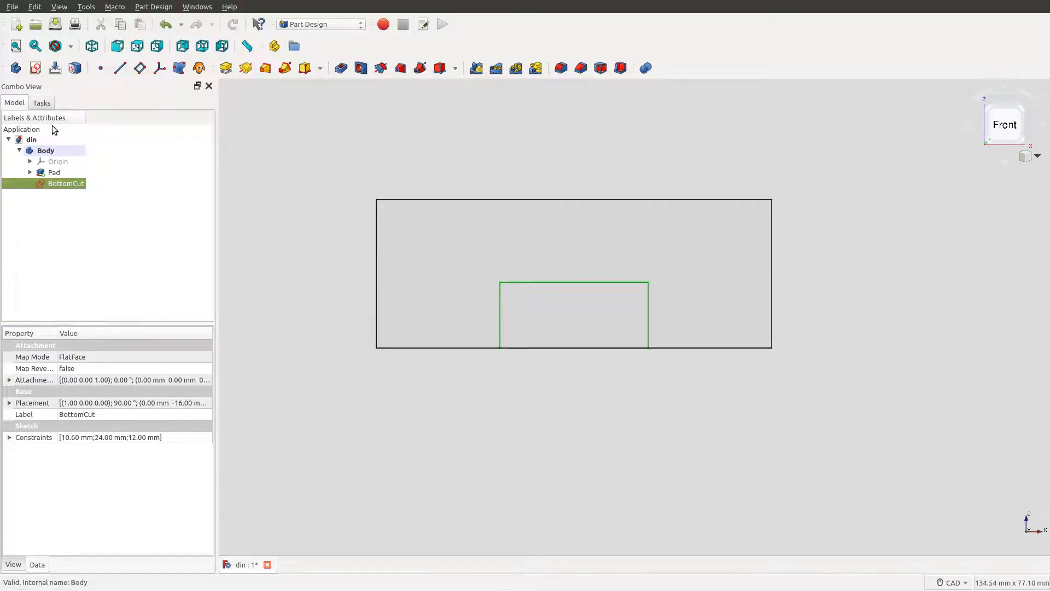
# - Pocket the BottomCut sketch into the block to a length of 32 mm
pyautogui.click(42, 103)
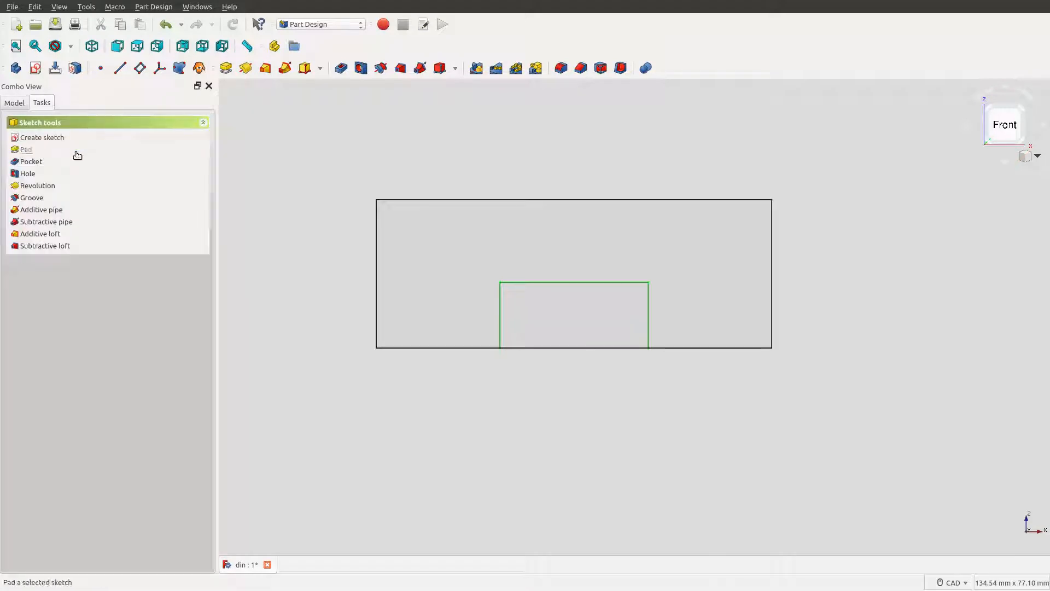
pyautogui.click(31, 162)
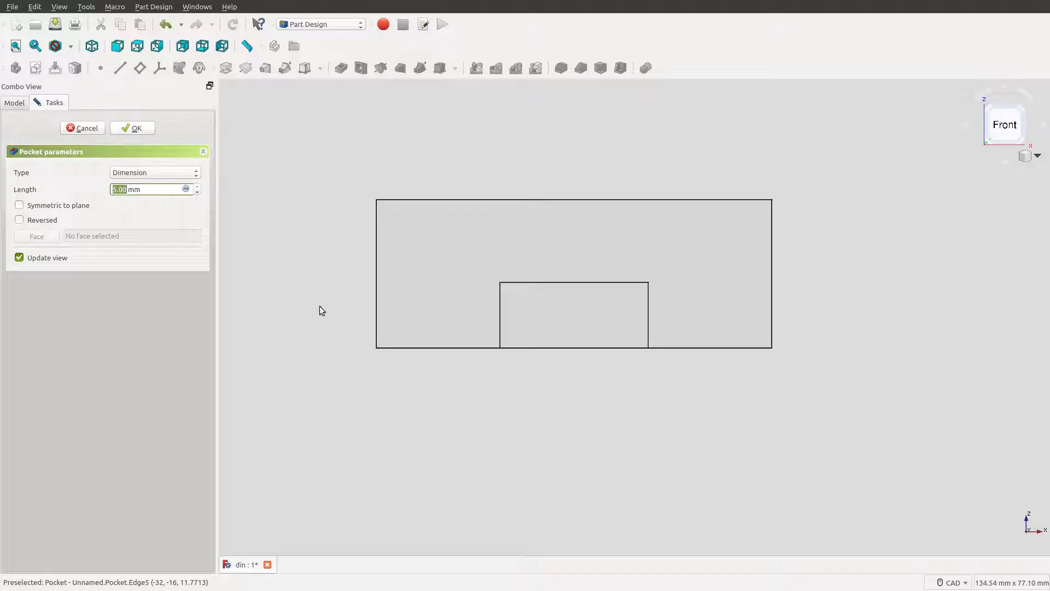
pyautogui.moveTo(321, 310); pyautogui.dragTo(522, 354, button='middle')
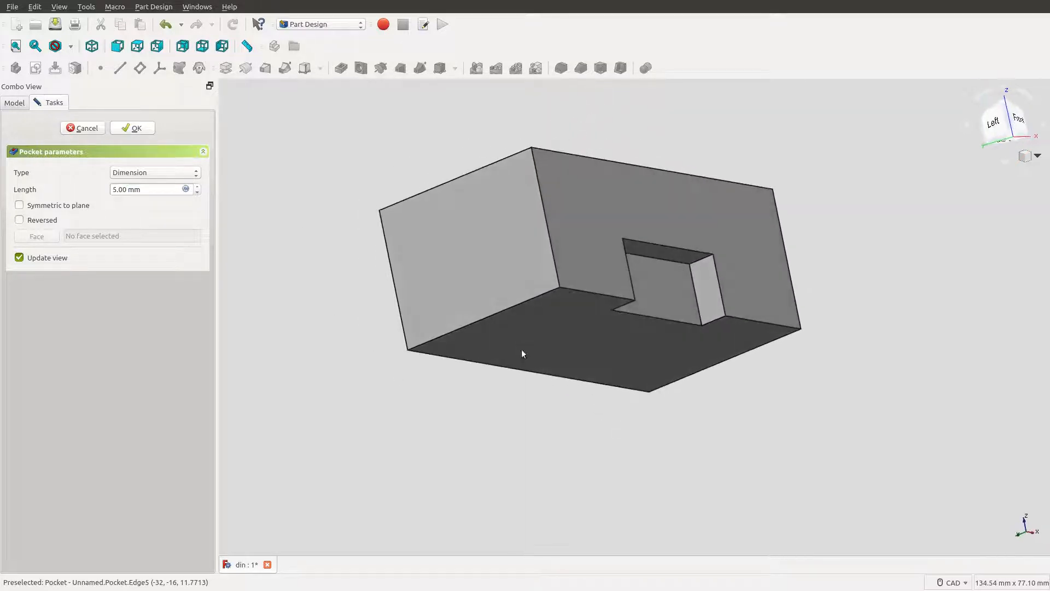
pyautogui.click(154, 190)
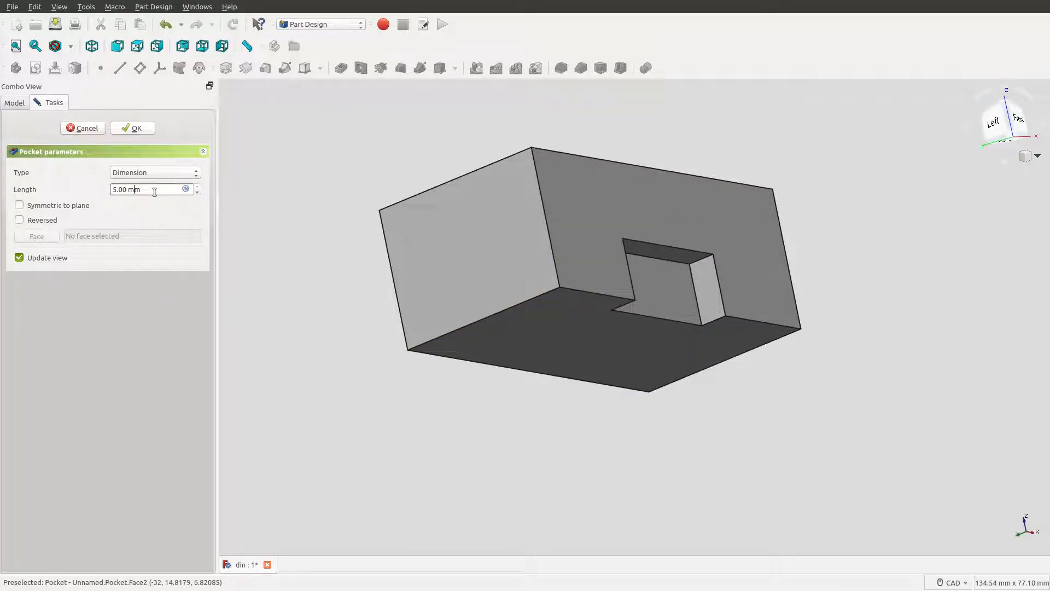
pyautogui.write('32')
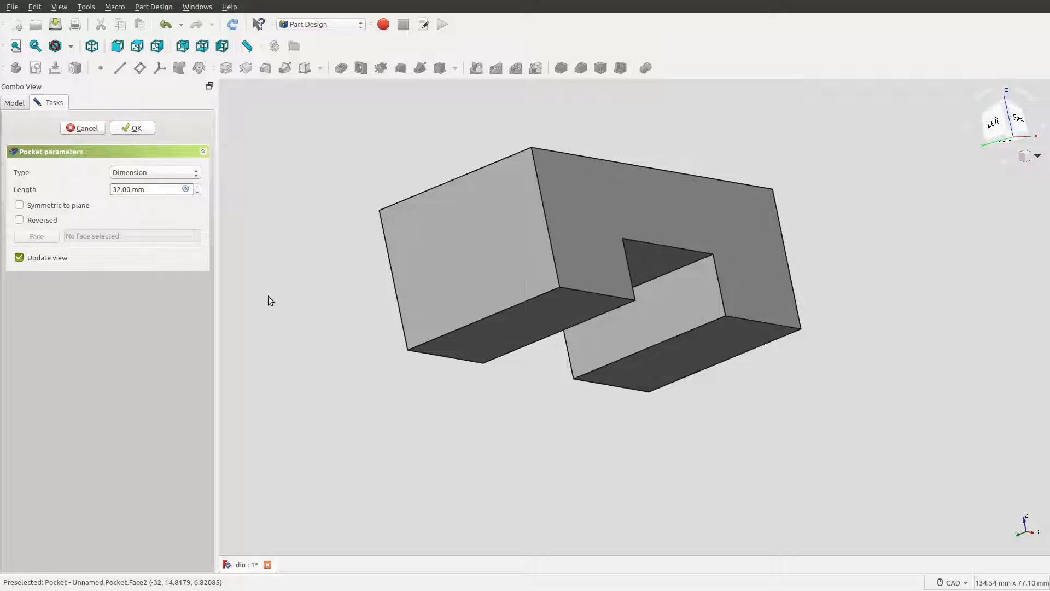
pyautogui.press('Return')
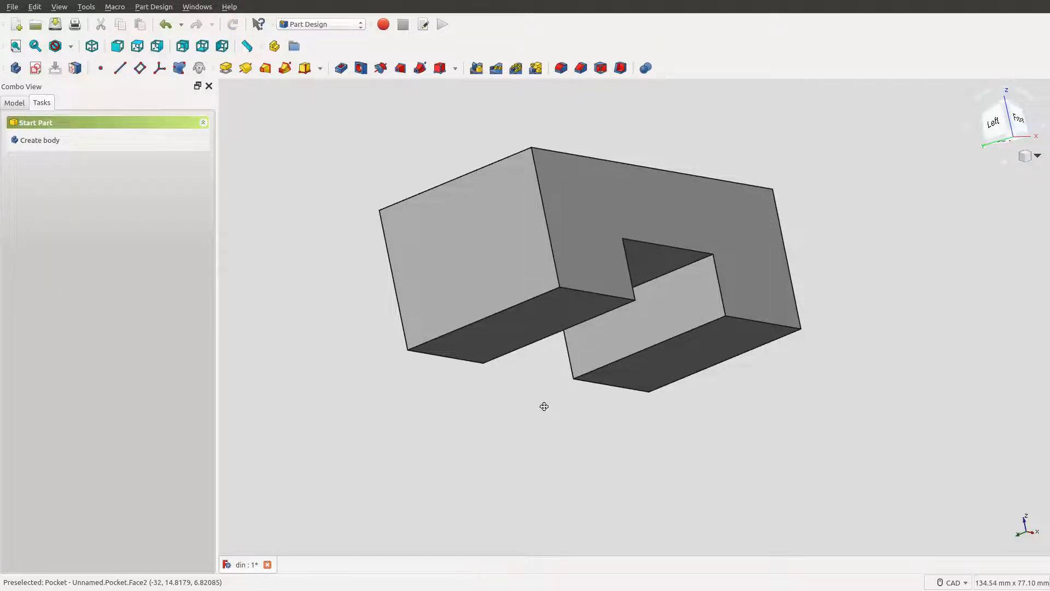
# - Start a new sketch on the block's front face and draw a rectangle about 26 by 7 mm down from the block's top edge
pyautogui.moveTo(544, 407); pyautogui.dragTo(394, 416, button='middle')
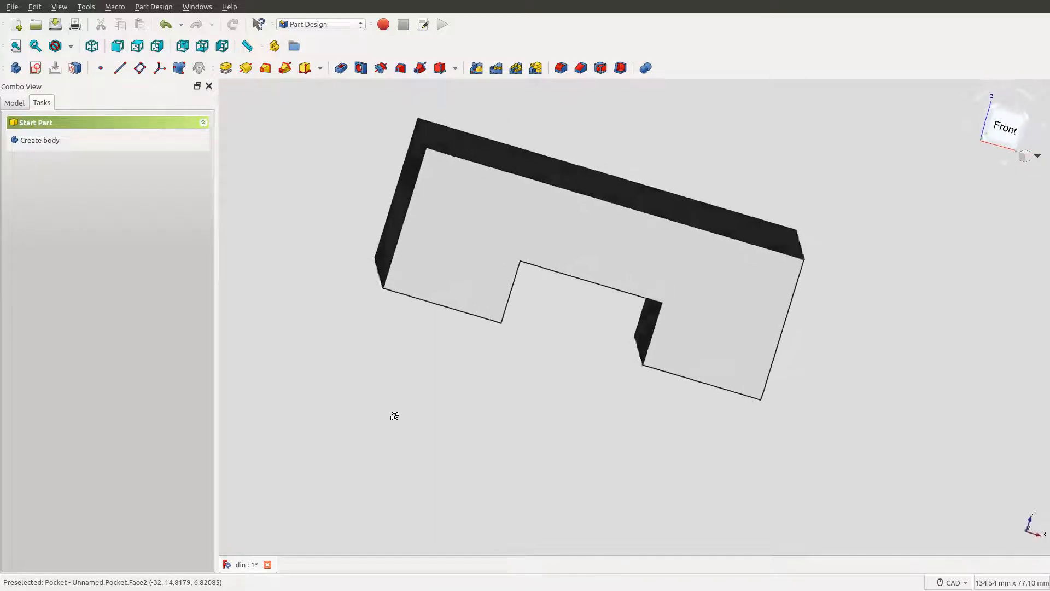
pyautogui.click(1010, 134)
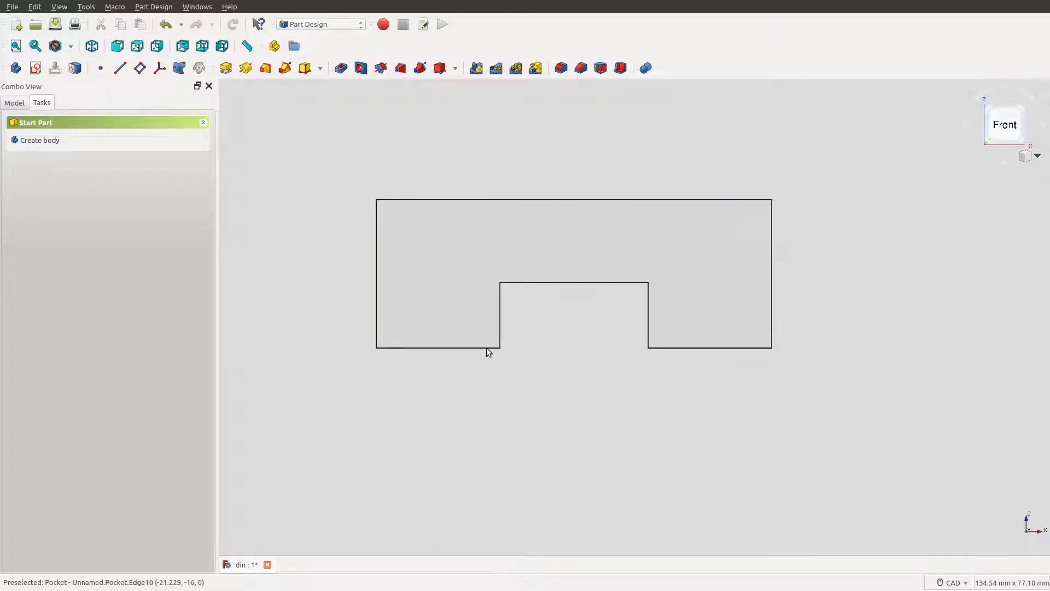
pyautogui.click(16, 102)
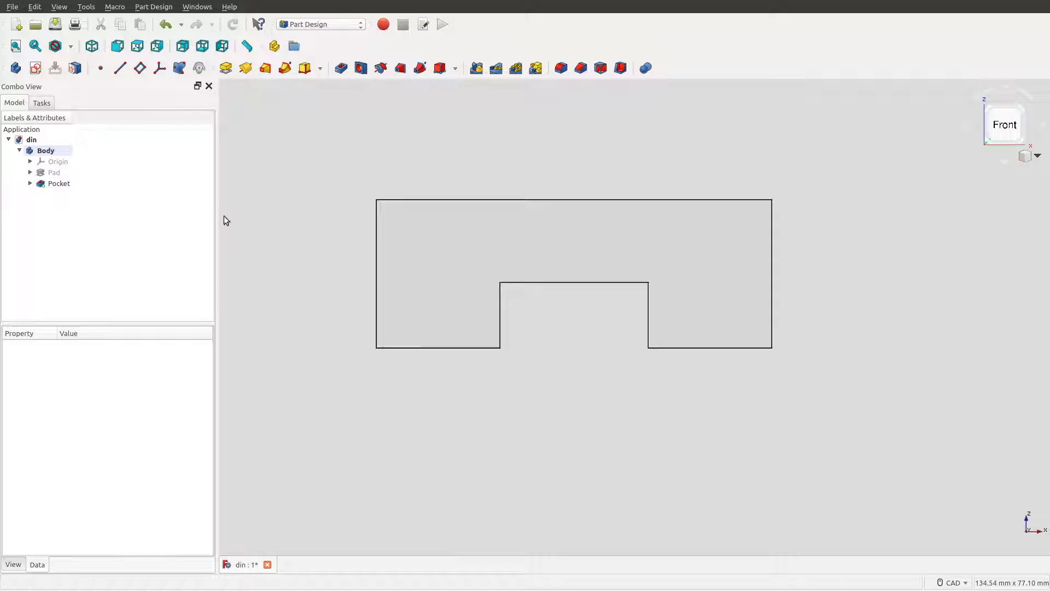
pyautogui.click(502, 264)
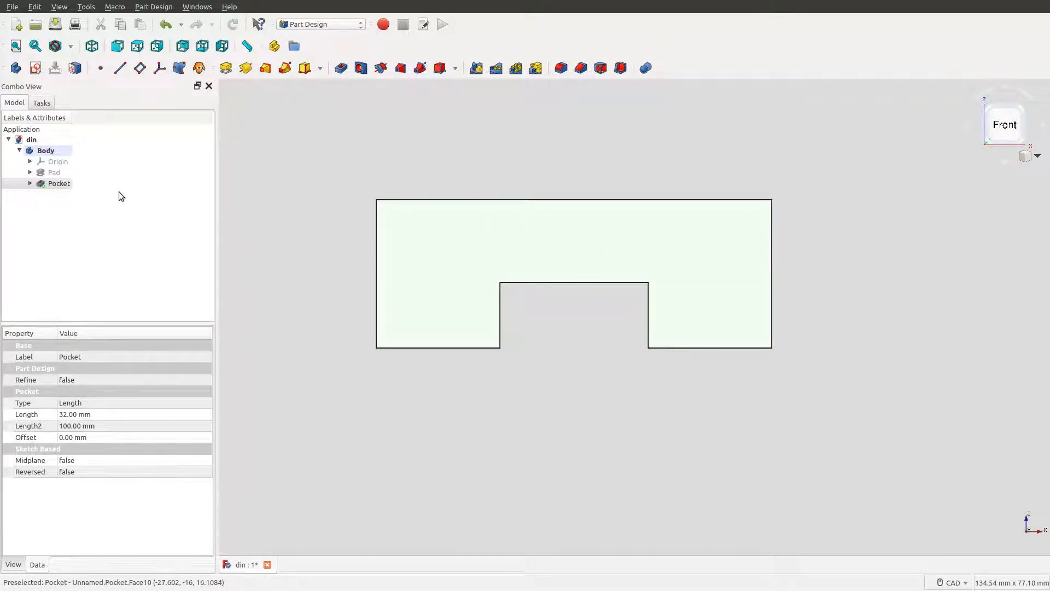
pyautogui.click(35, 67)
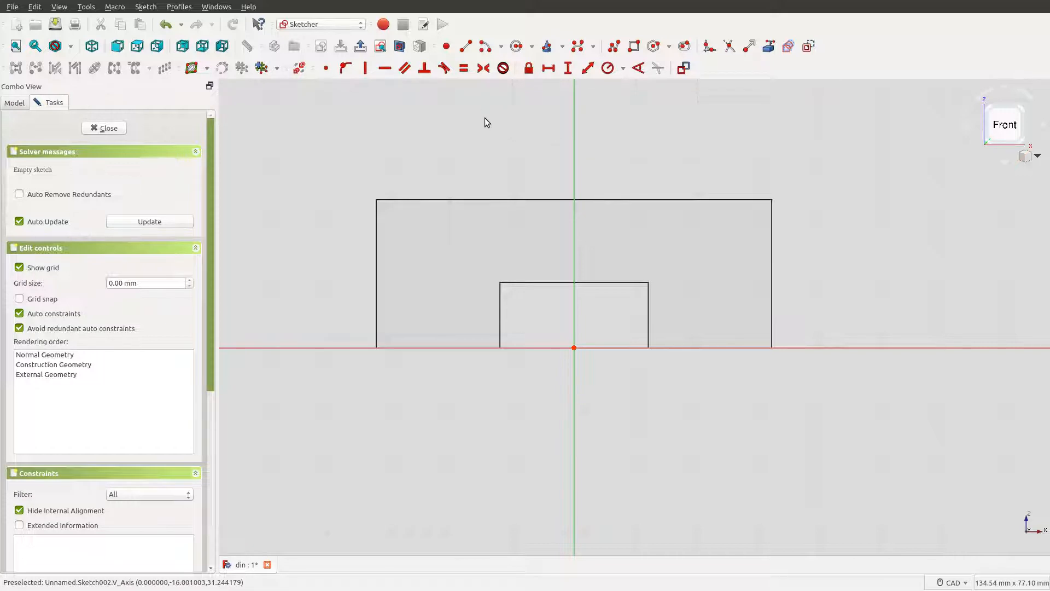
pyautogui.click(633, 46)
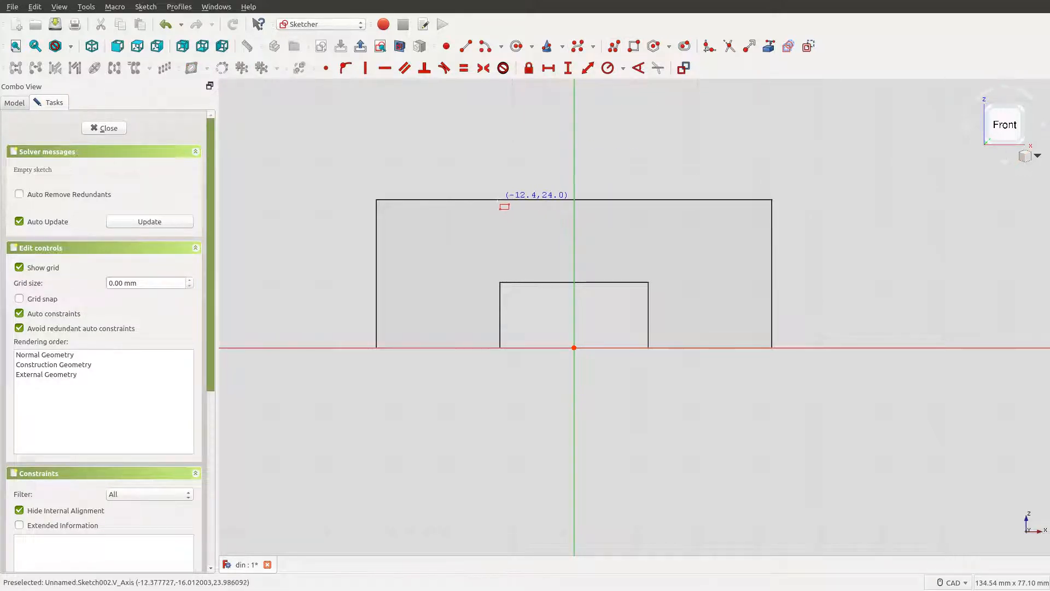
pyautogui.click(497, 200)
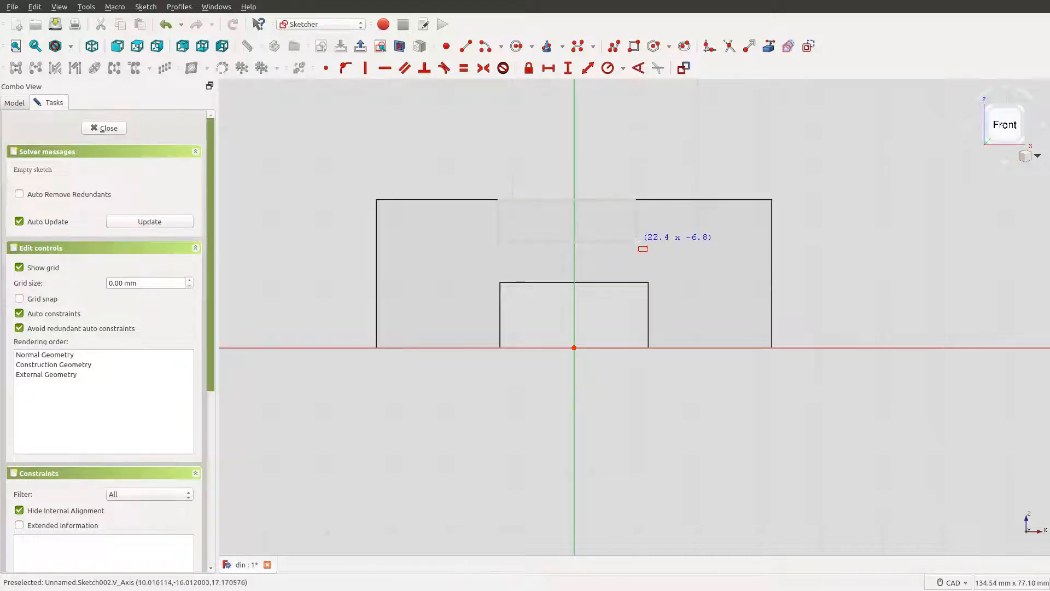
pyautogui.click(656, 241)
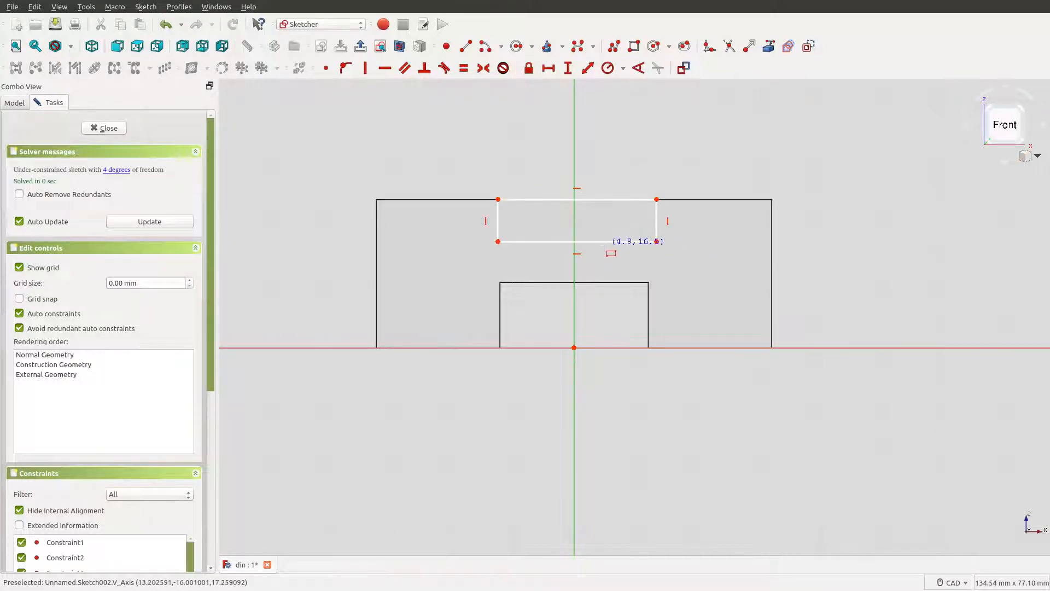
# - Constrain the horizontal length of the upper rectangle's bottom edge to 28 mm and place the dimension above the block
pyautogui.click(599, 241)
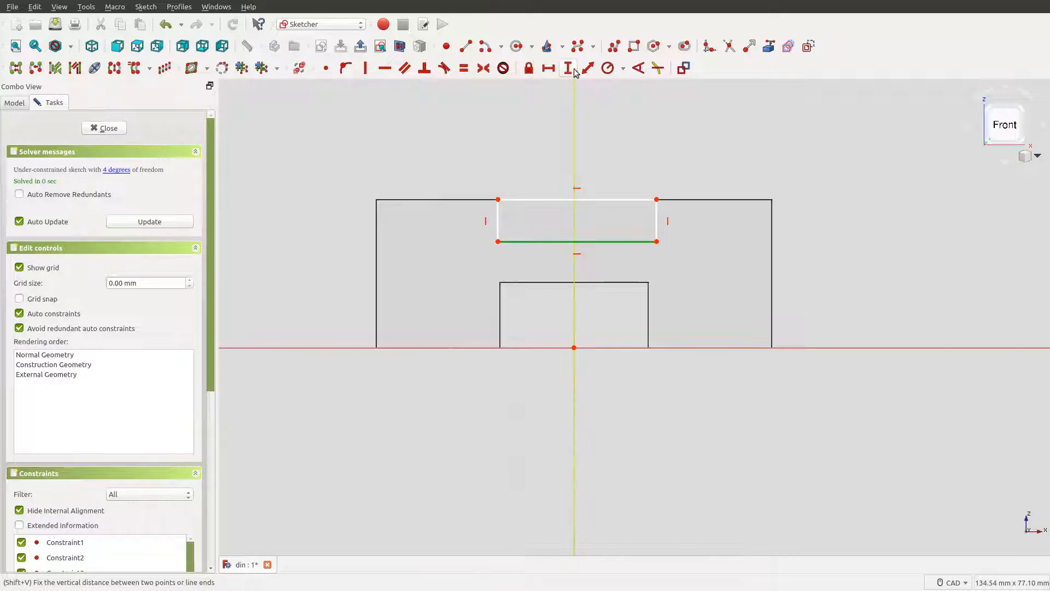
pyautogui.click(547, 69)
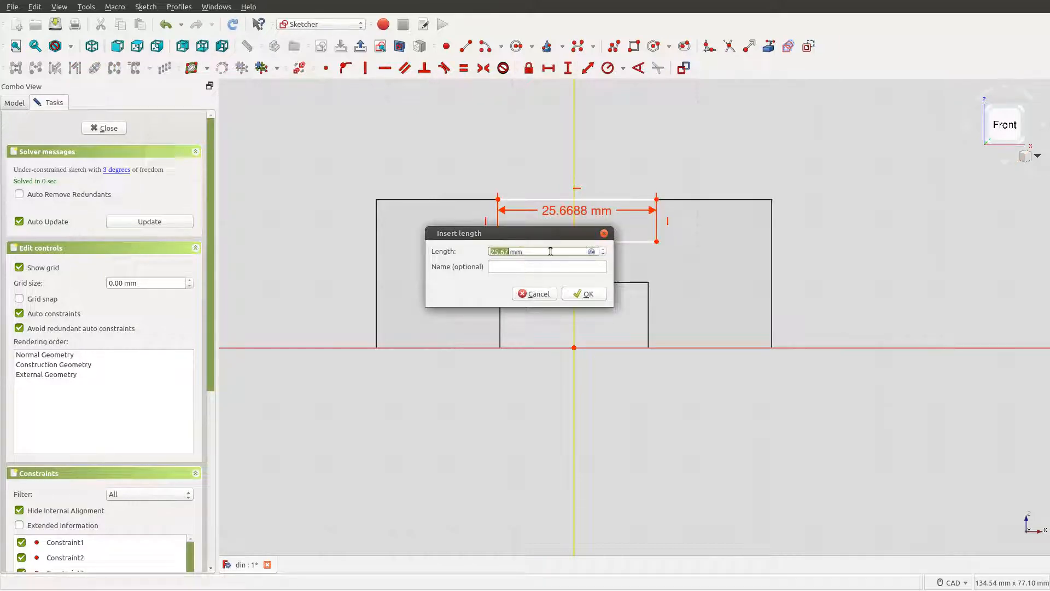
pyautogui.write('2')
pyautogui.click(585, 293)
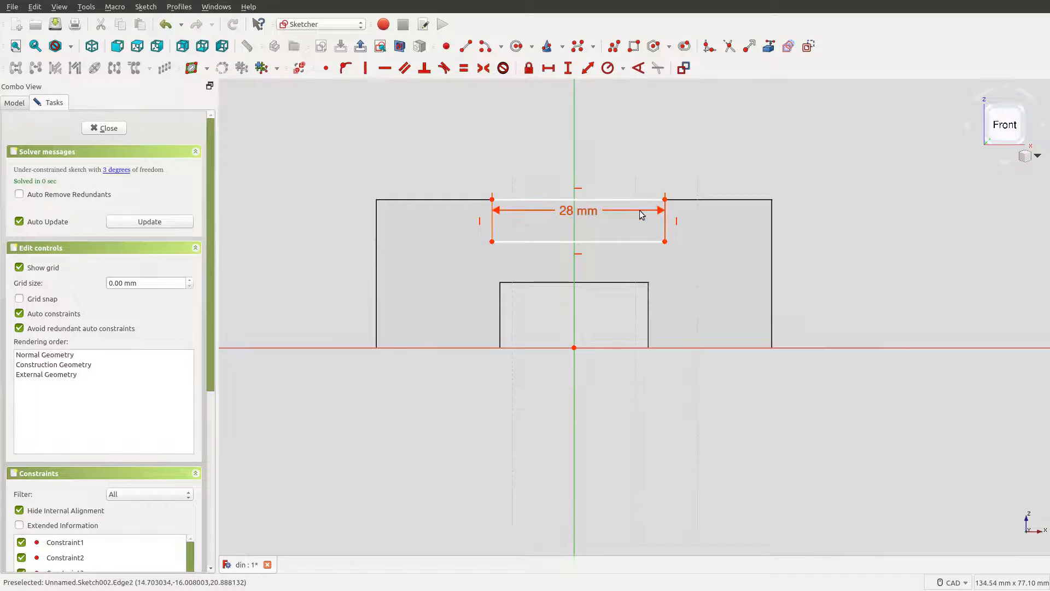
pyautogui.moveTo(593, 211); pyautogui.dragTo(422, 152)
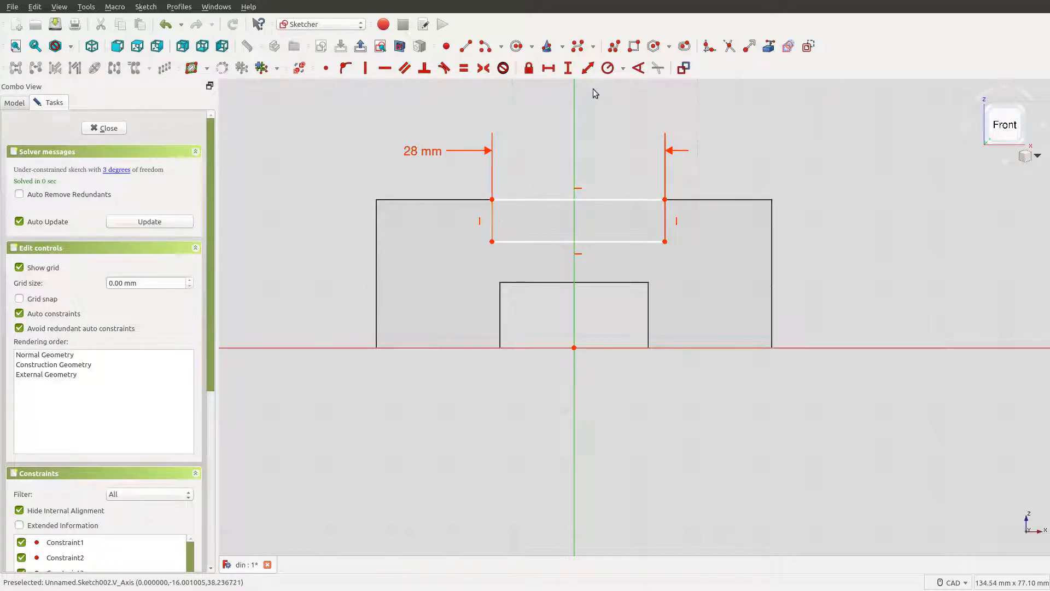
# - Constrain the vertical height of the upper rectangle's left side to 6.4 mm and place the dimension outside the block
pyautogui.click(579, 69)
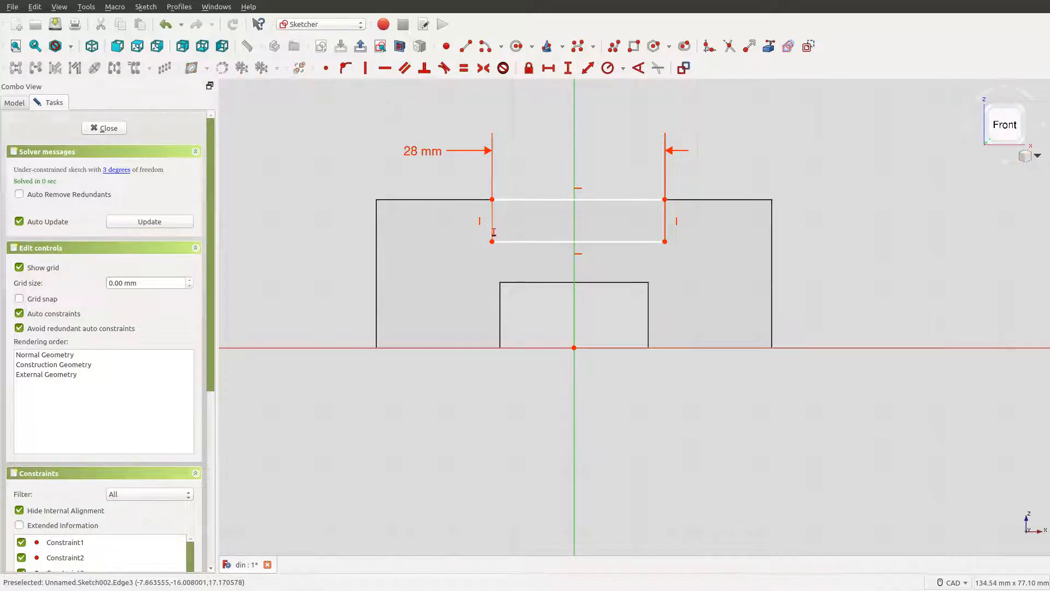
pyautogui.click(493, 226)
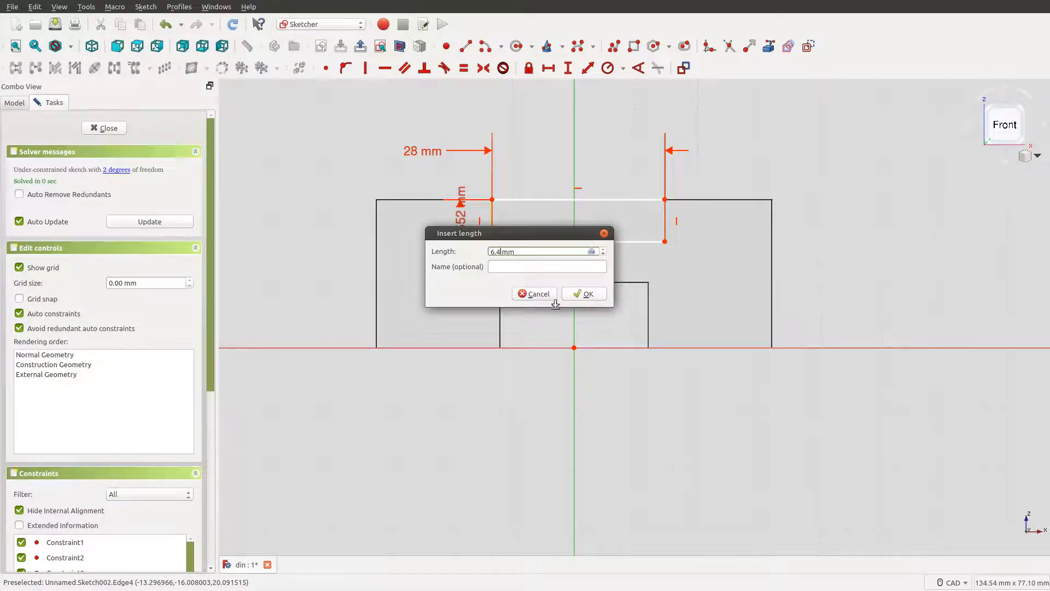
pyautogui.click(585, 296)
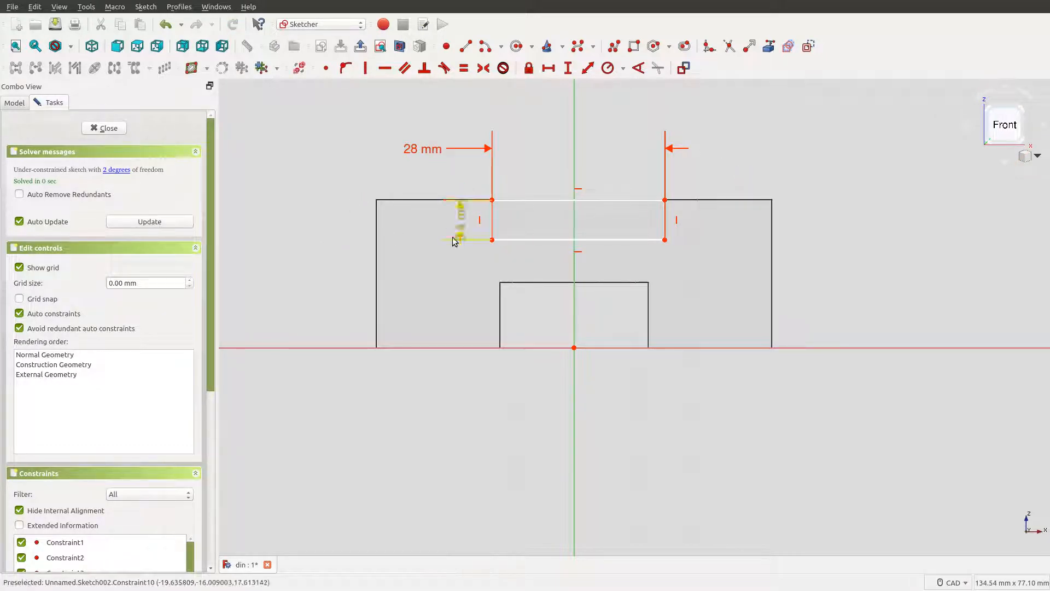
pyautogui.moveTo(462, 224); pyautogui.dragTo(359, 298)
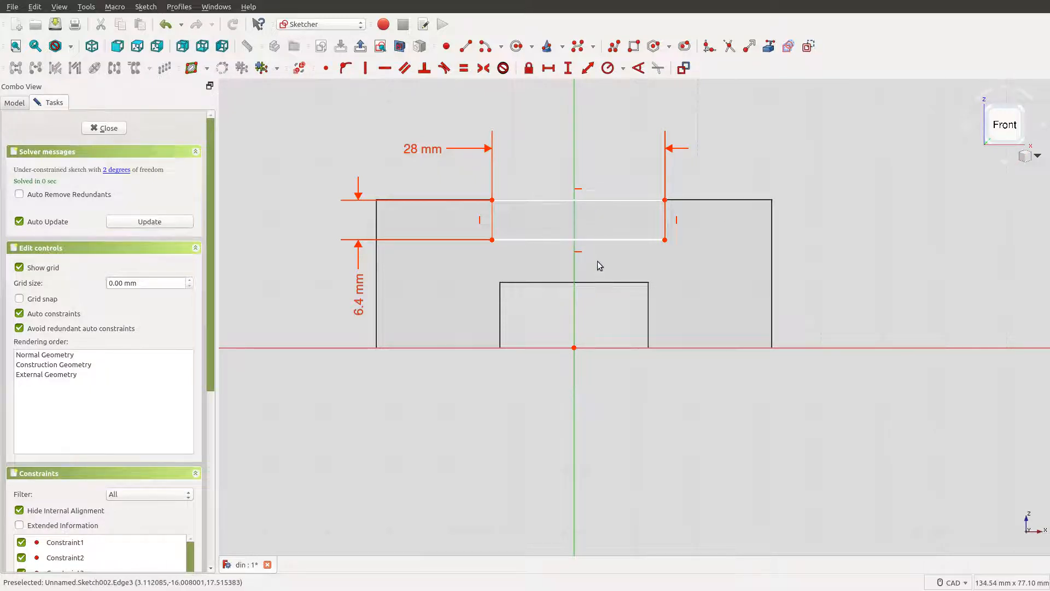
# - Constrain the upper rectangle's bottom-left corner 14 mm horizontally from the origin
pyautogui.click(492, 240)
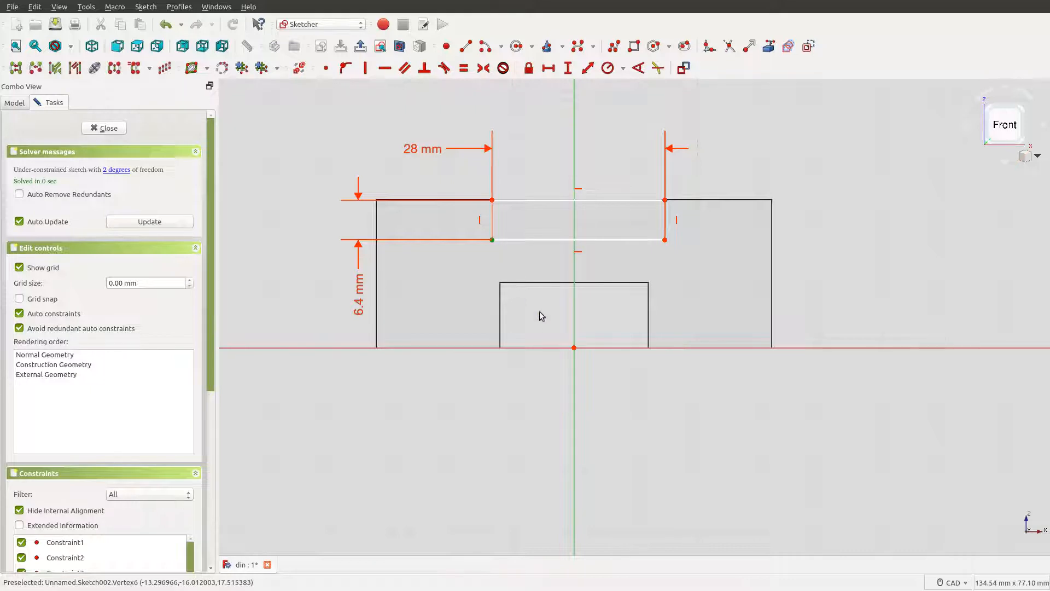
pyautogui.click(574, 348)
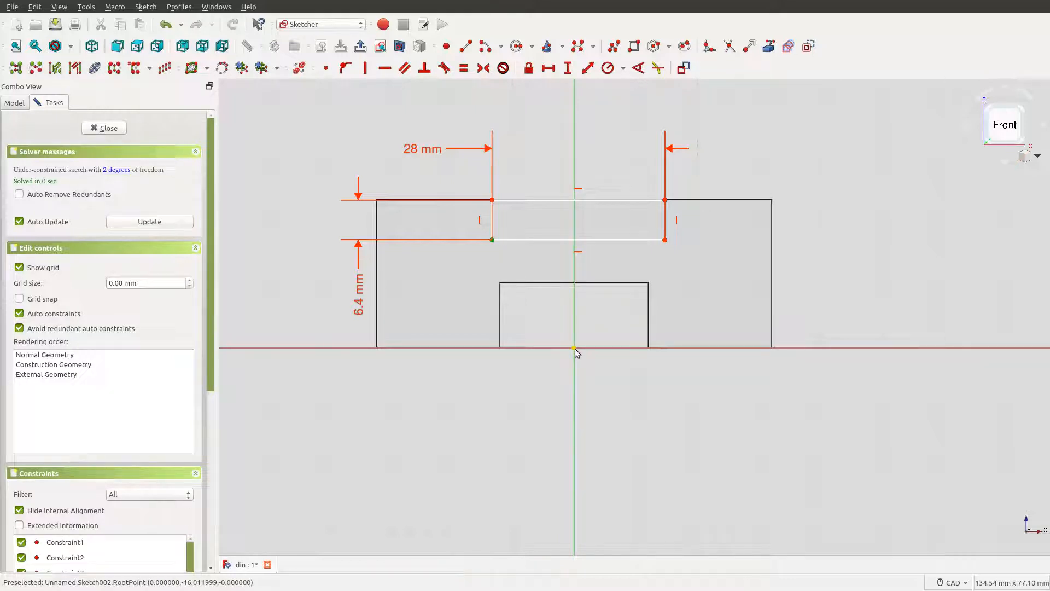
pyautogui.click(548, 69)
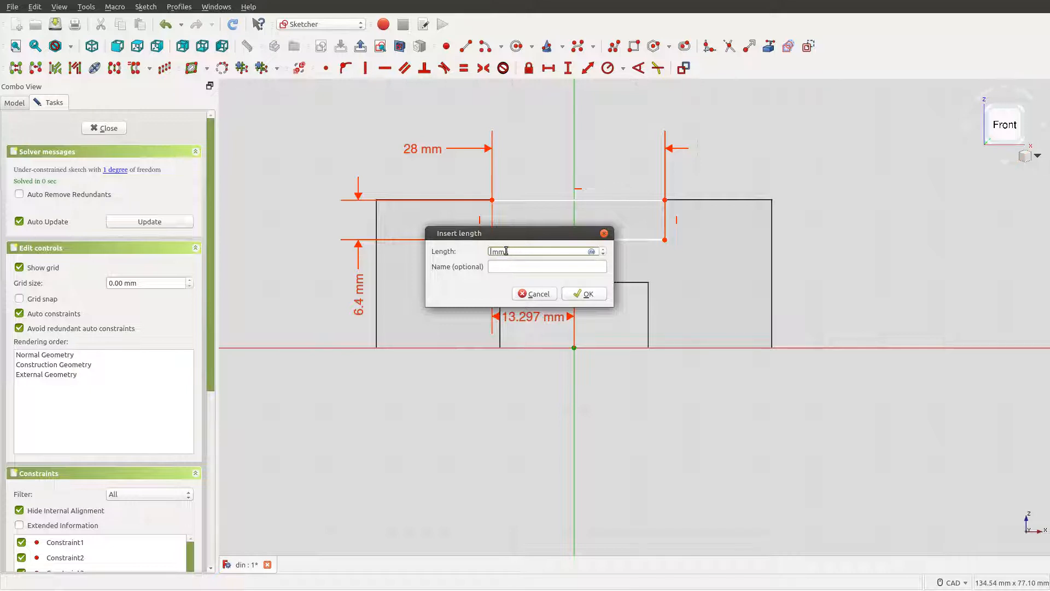
pyautogui.write('134')
pyautogui.click(594, 295)
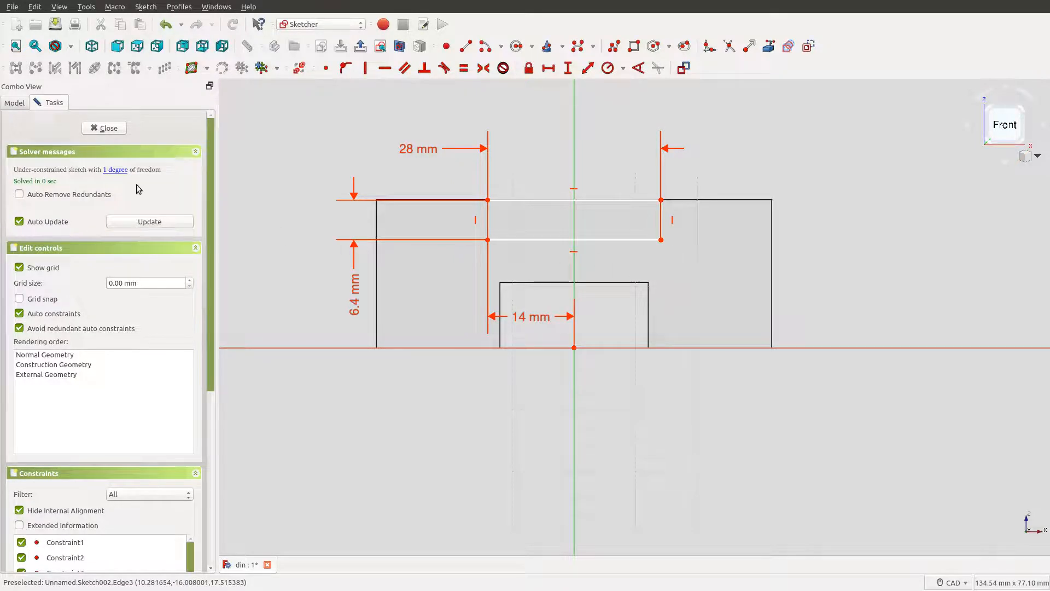
# - Constrain the upper rectangle's bottom-right corner 16 mm vertically from the origin
pyautogui.moveTo(612, 240)
pyautogui.mouseDown()
pyautogui.moveTo(614, 262)
pyautogui.moveTo(613, 214)
pyautogui.moveTo(612, 251)
pyautogui.moveTo(611, 230)
pyautogui.mouseUp()
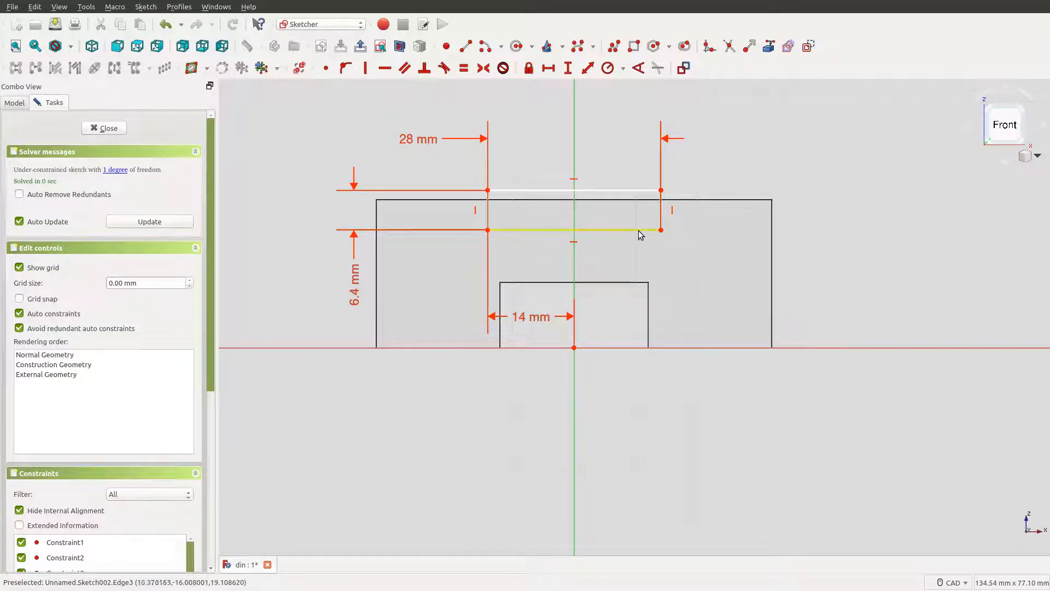
pyautogui.click(661, 230)
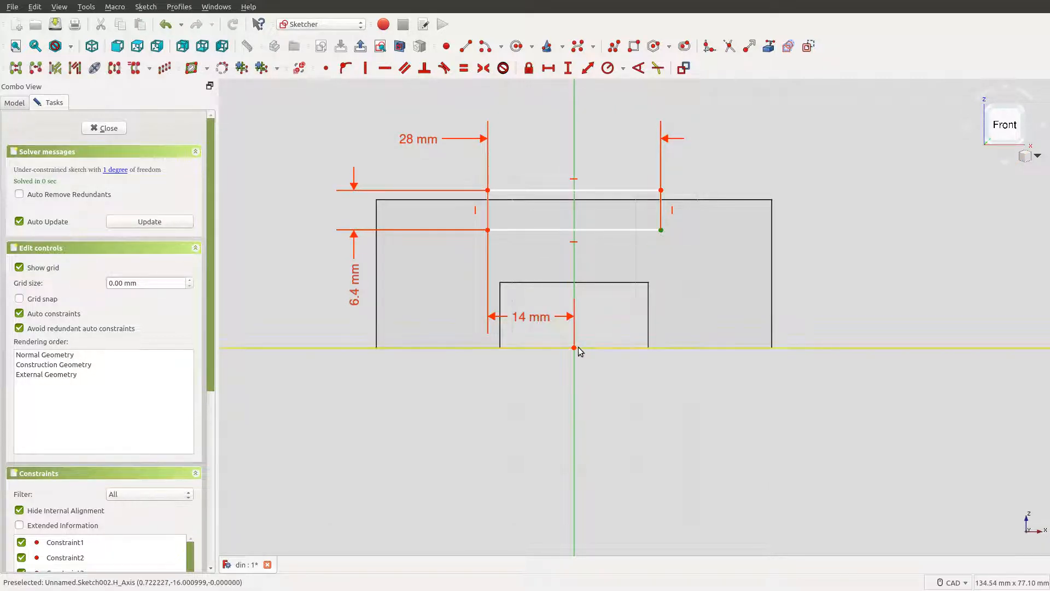
pyautogui.click(574, 349)
pyautogui.click(568, 68)
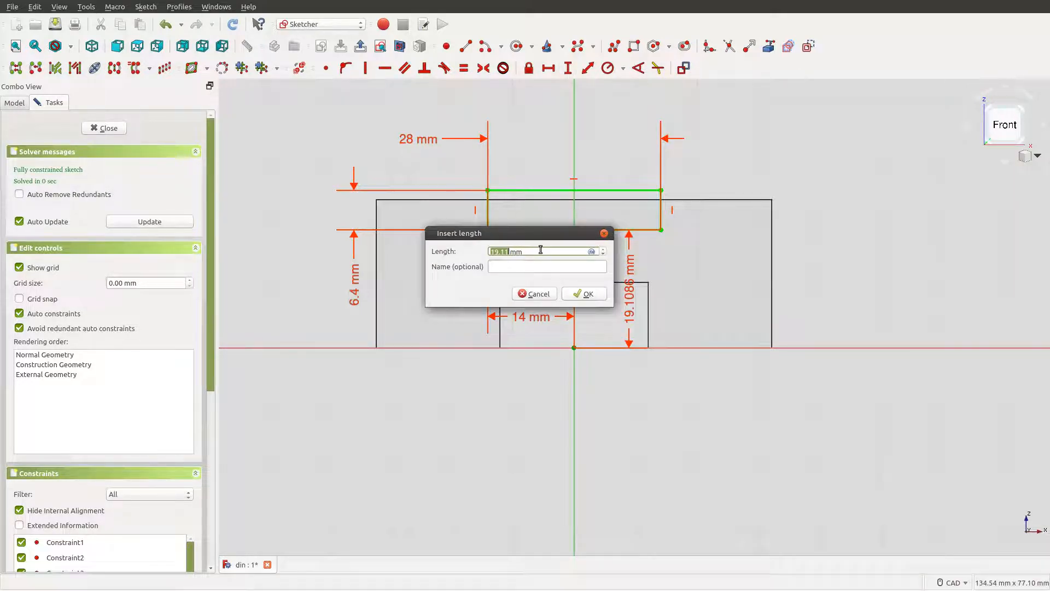
pyautogui.write('16')
pyautogui.click(582, 293)
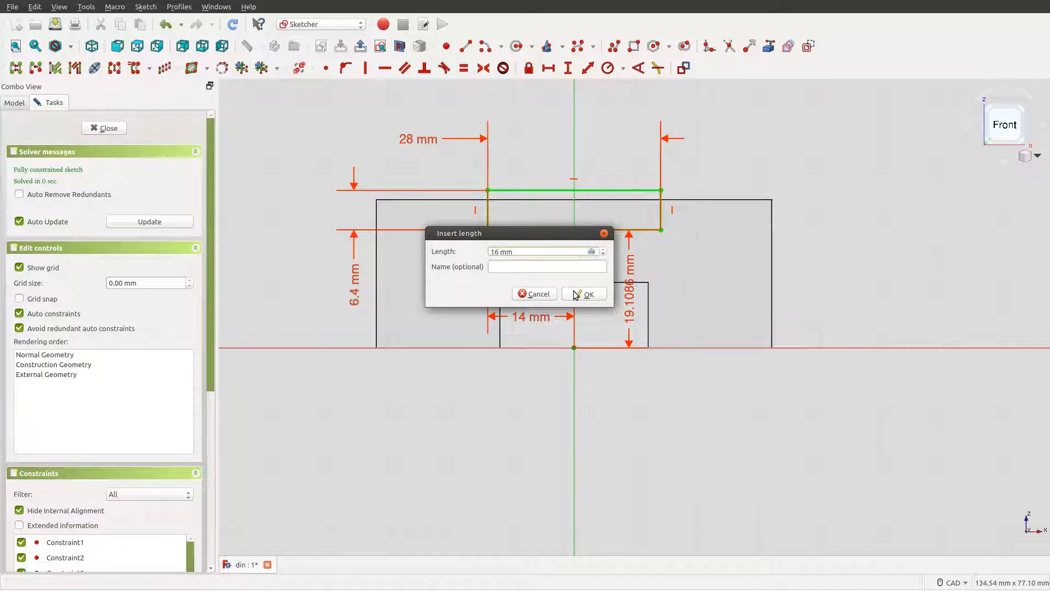
# - Try 18 mm and 17.4 mm as the upper rectangle's vertical distance from the origin
pyautogui.doubleClick(628, 304)
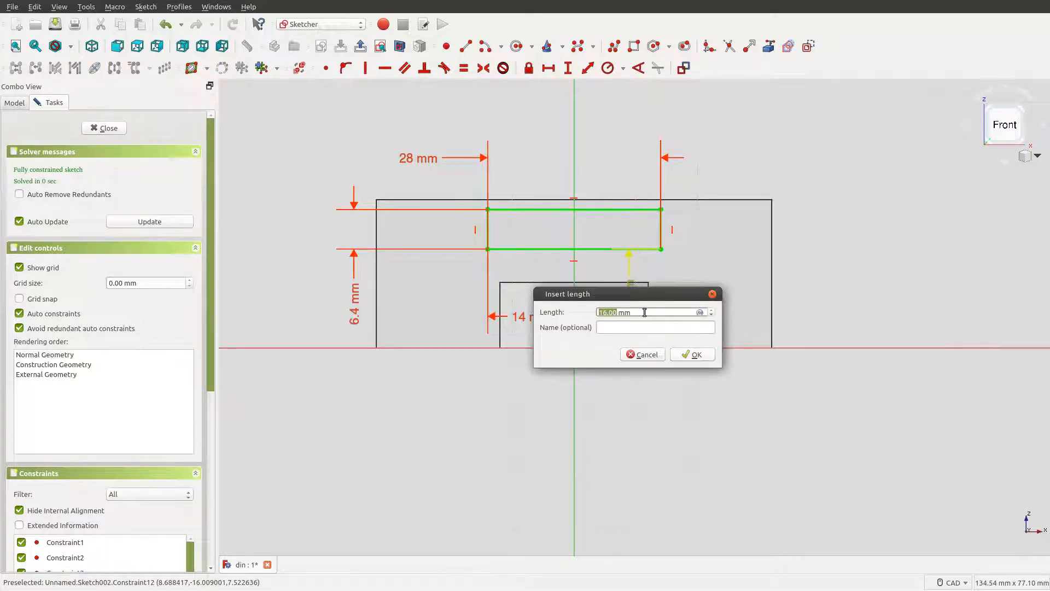
pyautogui.write('18')
pyautogui.click(692, 355)
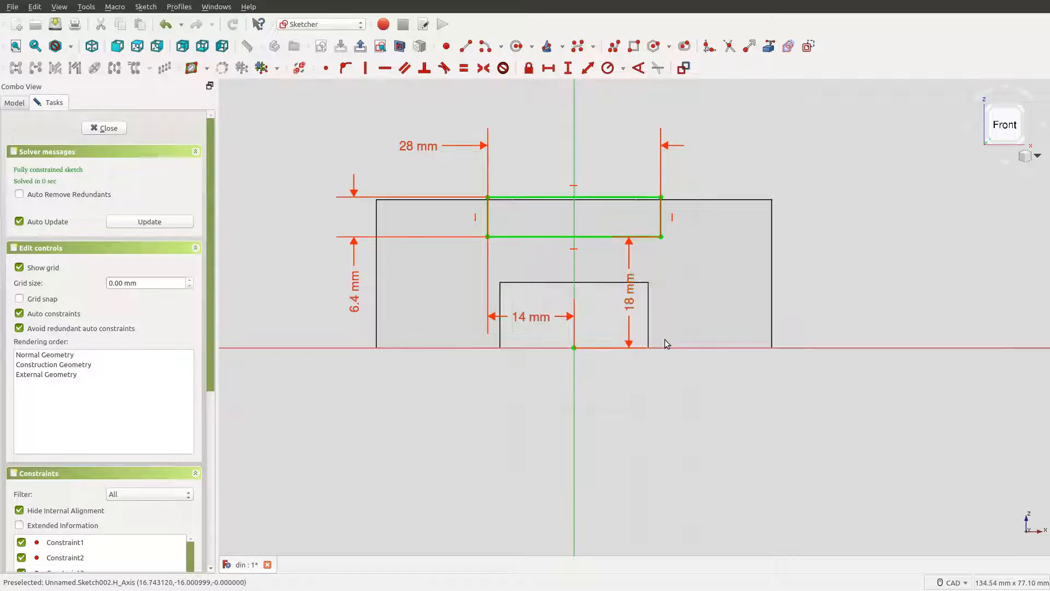
pyautogui.doubleClick(630, 305)
pyautogui.write('1')
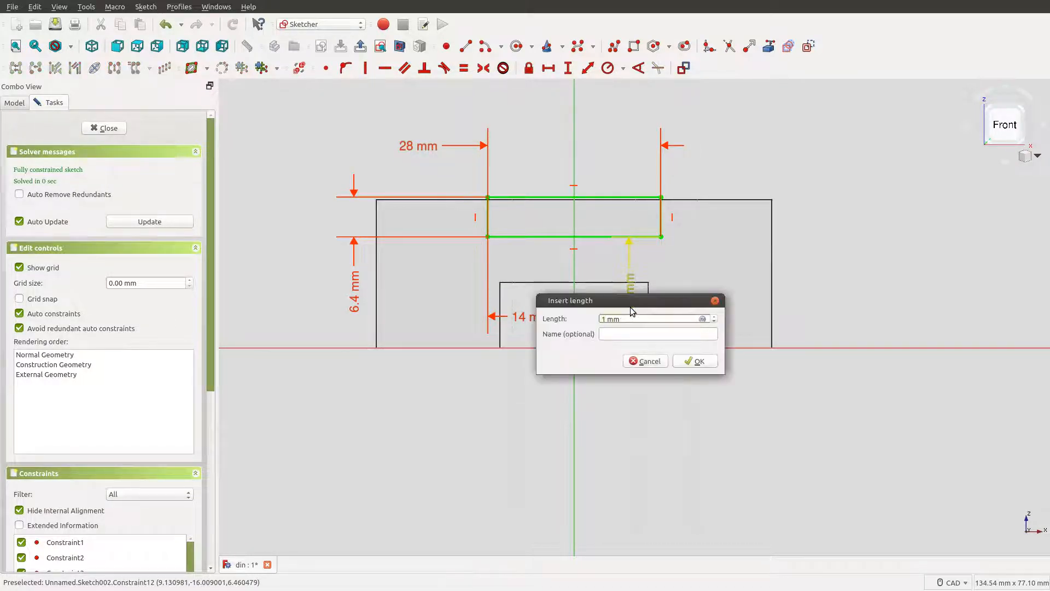
pyautogui.write('7.4')
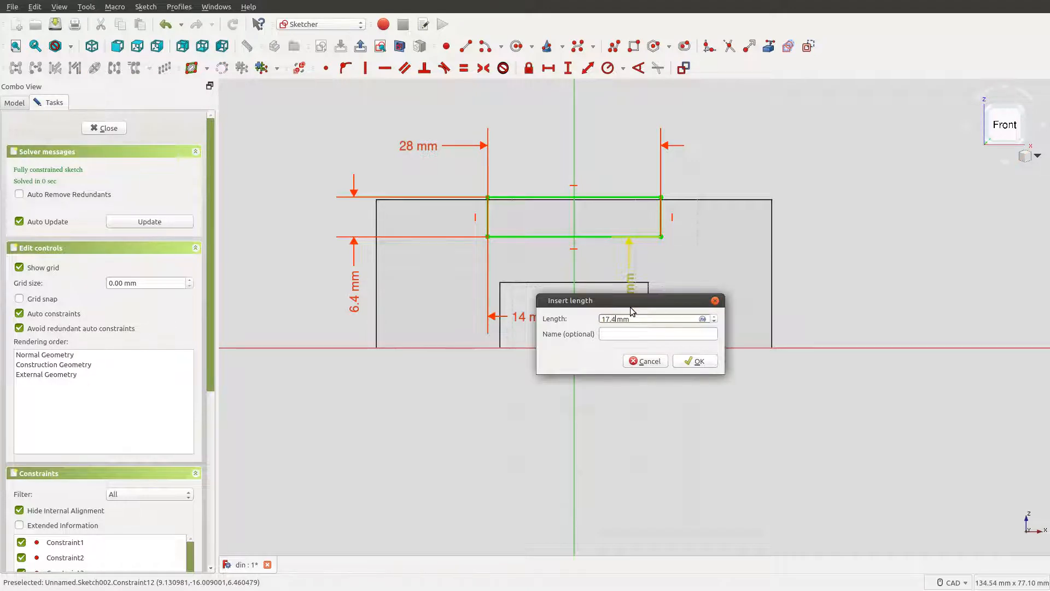
pyautogui.press('Return')
# - Set the upper rectangle's vertical distance from the origin to 17.6 mm and place the dimension beyond the rectangle's right side
pyautogui.doubleClick(630, 306)
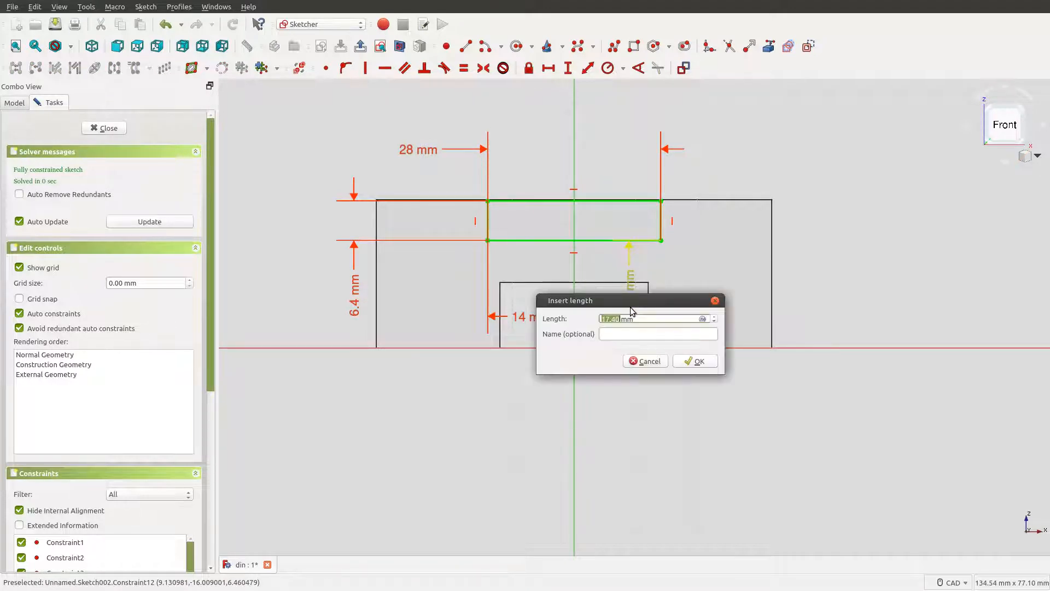
pyautogui.click(642, 319)
pyautogui.click(693, 362)
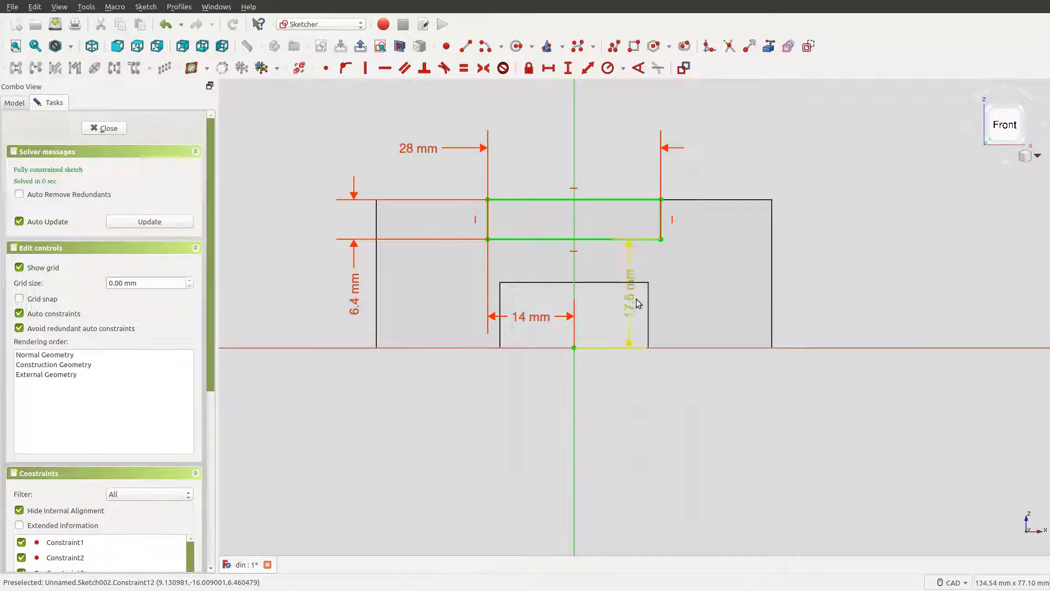
pyautogui.moveTo(636, 300); pyautogui.dragTo(735, 300)
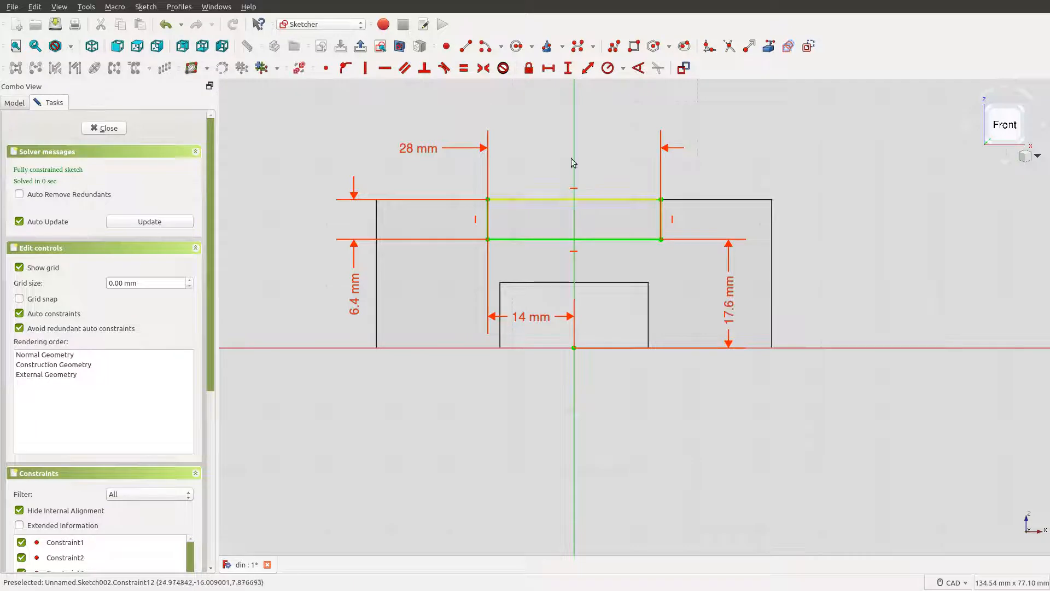
# - Close the sketch of the upper rectangle and rename it TopCut
pyautogui.click(109, 129)
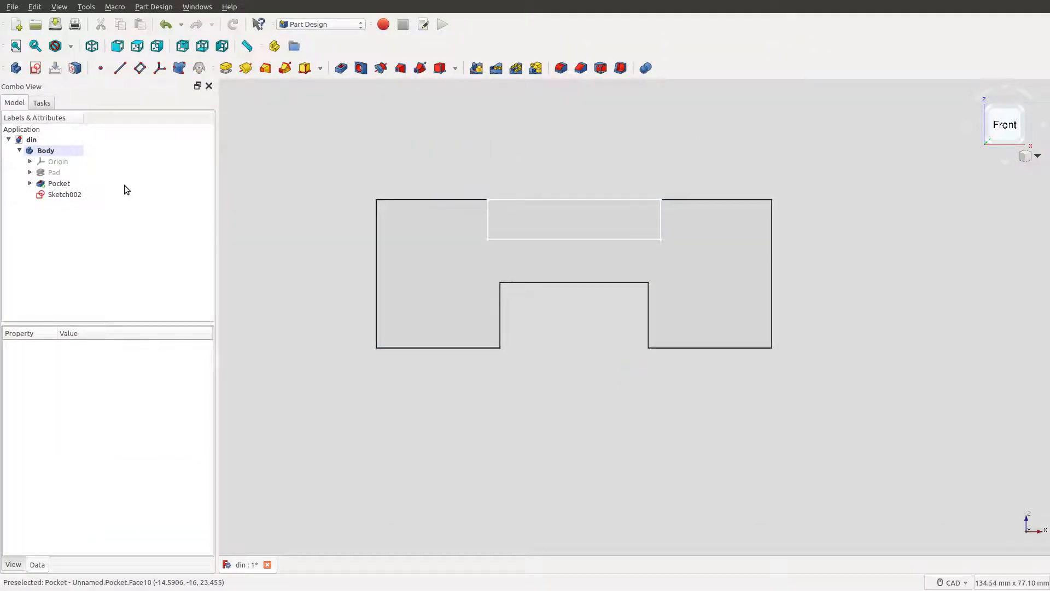
pyautogui.click(66, 195)
pyautogui.rightClick(66, 195)
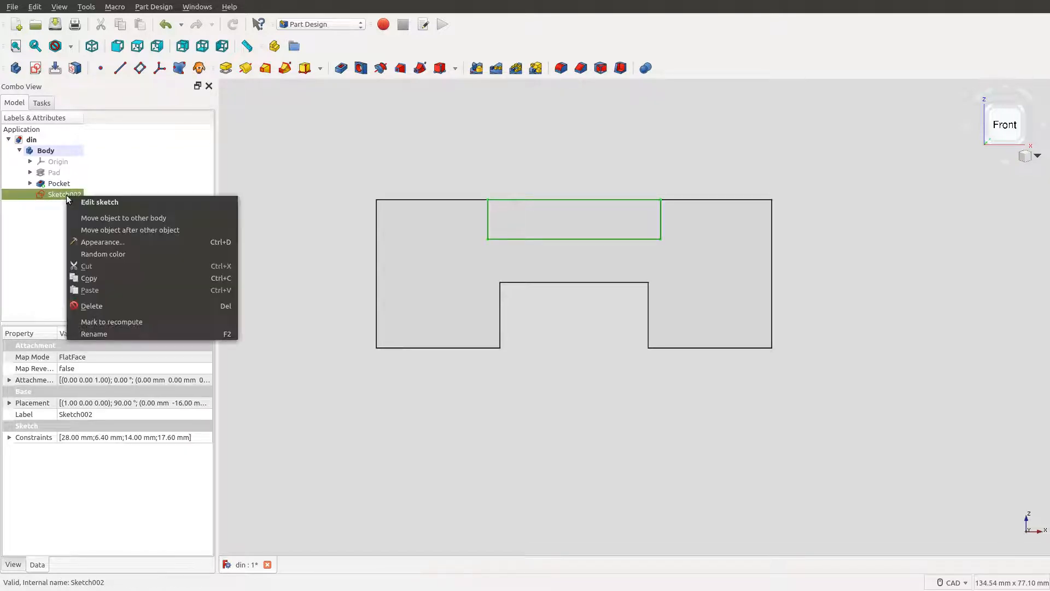
pyautogui.press('F2')
pyautogui.write('TopCut')
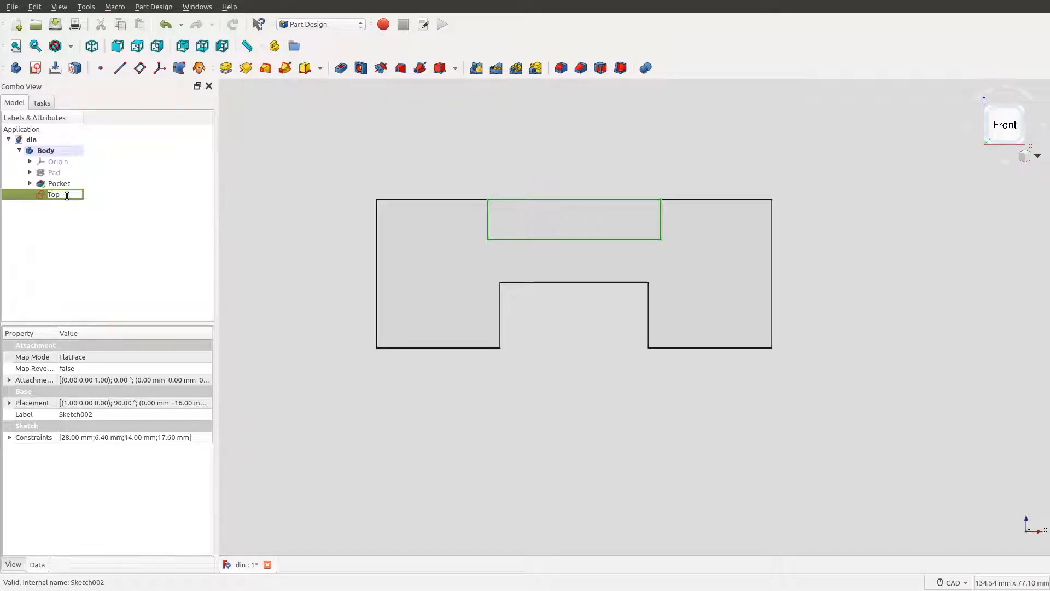
pyautogui.press('Return')
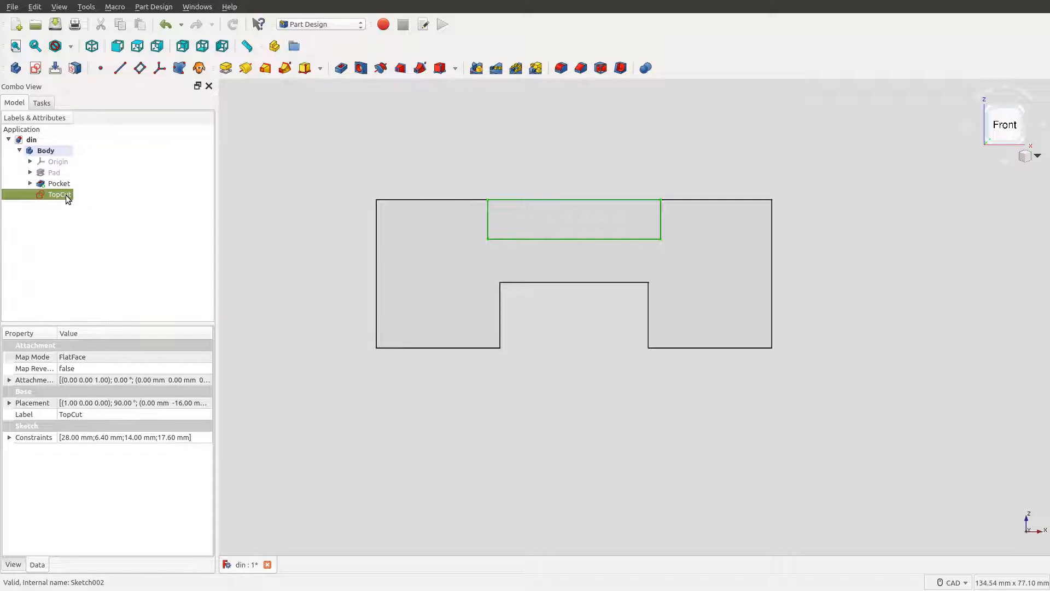
# - Cut the TopCut sketch through the block as a pocket with a length of 32 mm
pyautogui.click(41, 102)
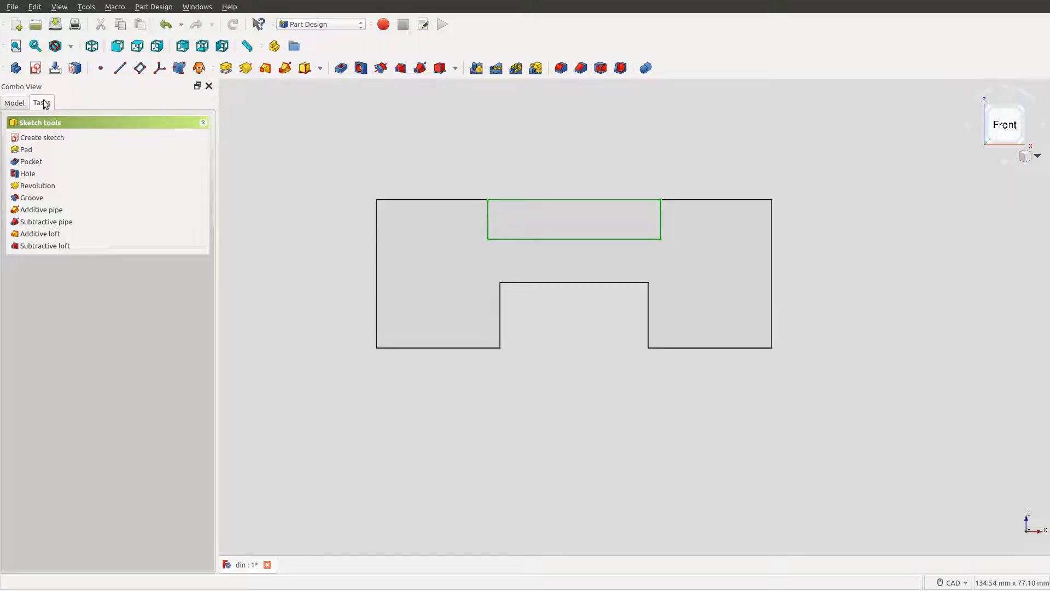
pyautogui.click(26, 163)
pyautogui.write('10')
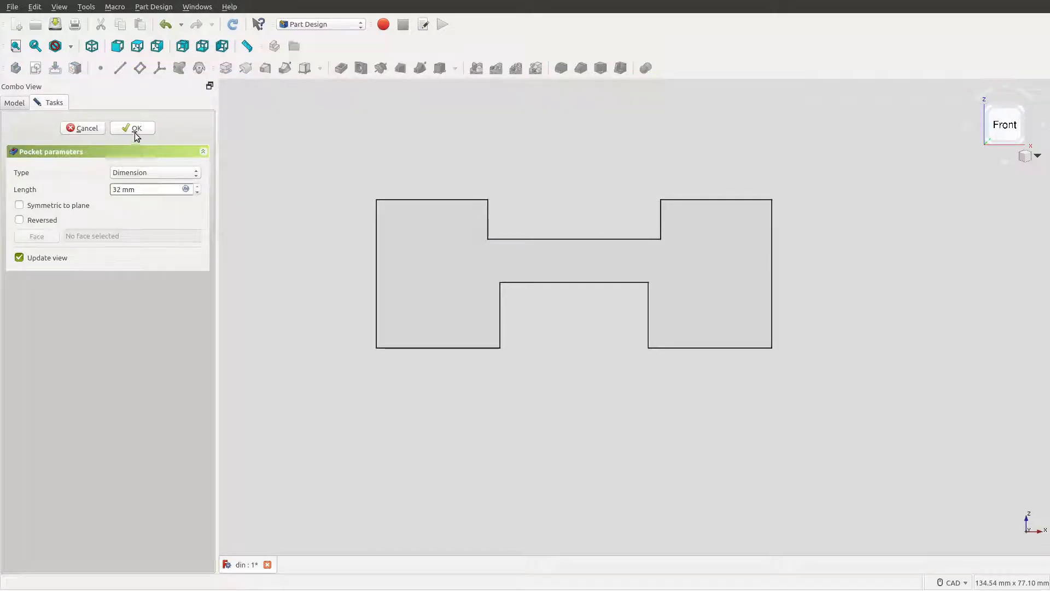
pyautogui.click(135, 131)
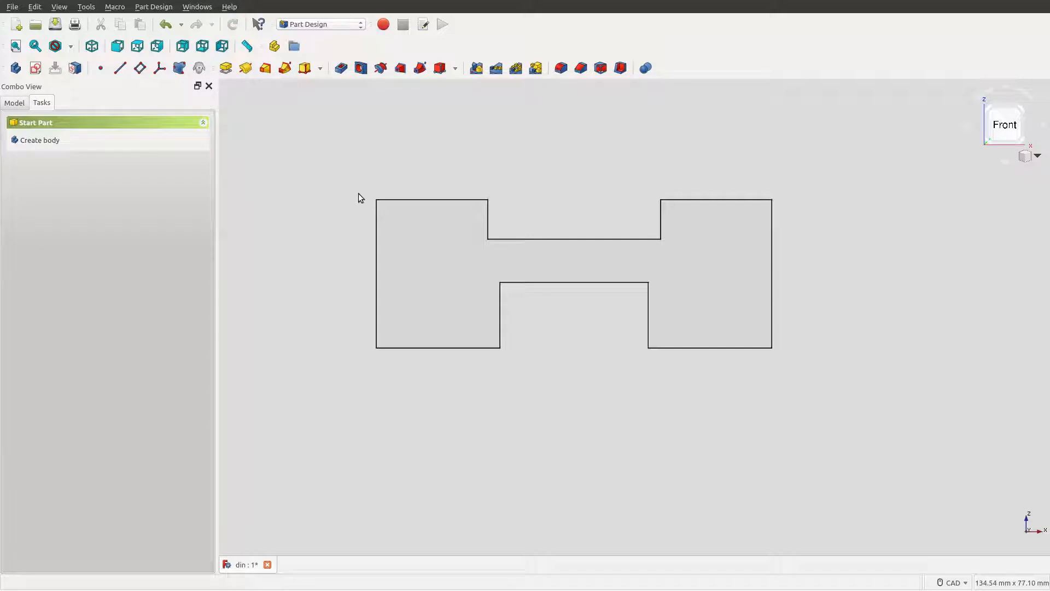
# - Examine the block's top cut and bottom channel from above, below and the front
pyautogui.moveTo(358, 197); pyautogui.dragTo(615, 330, button='middle')
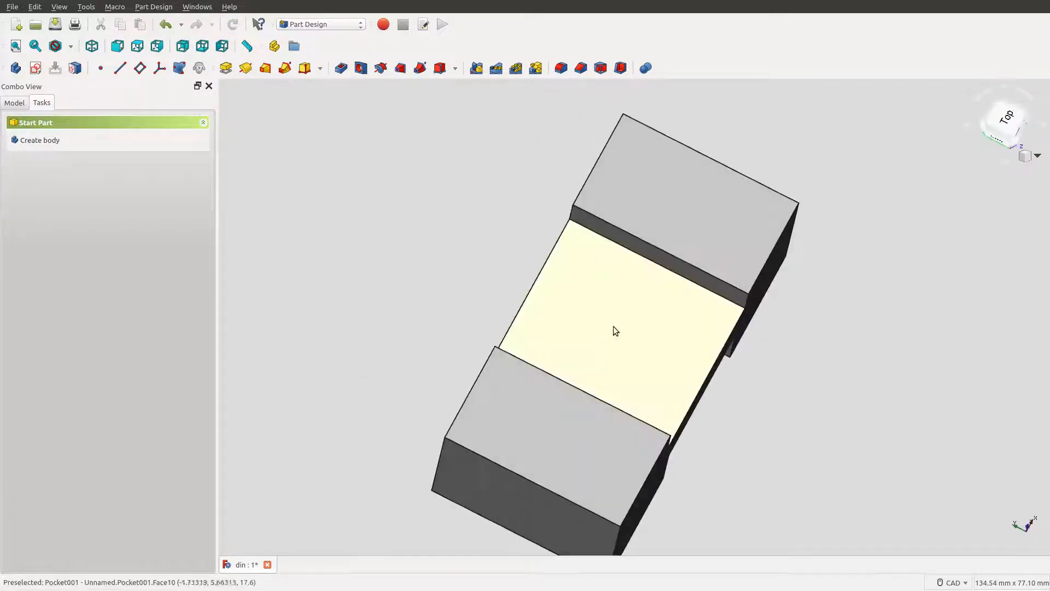
pyautogui.moveTo(738, 429); pyautogui.dragTo(481, 339, button='middle')
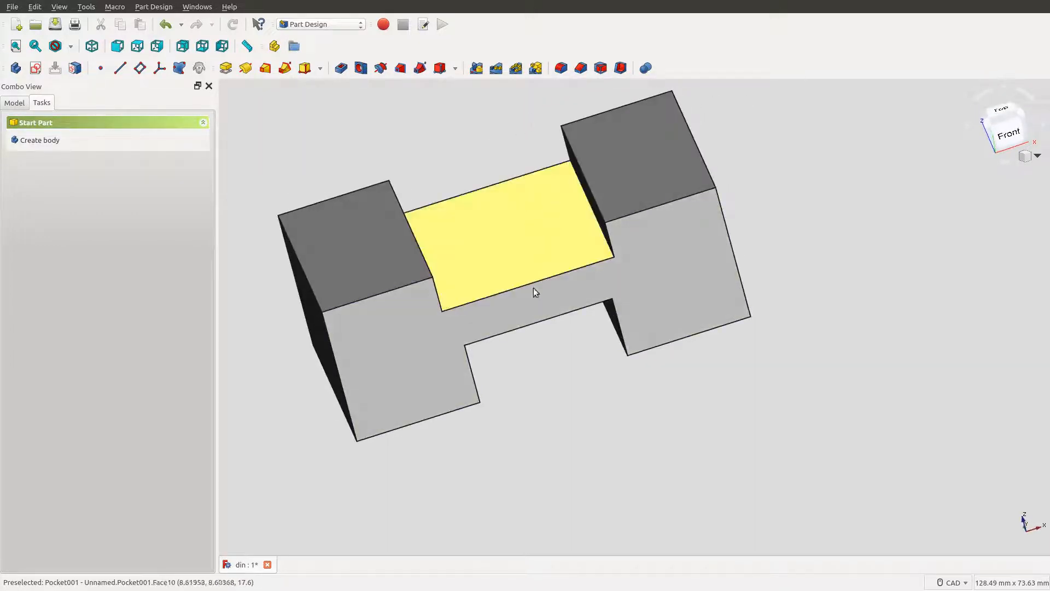
pyautogui.moveTo(590, 400); pyautogui.dragTo(497, 242, button='middle')
pyautogui.click(497, 278)
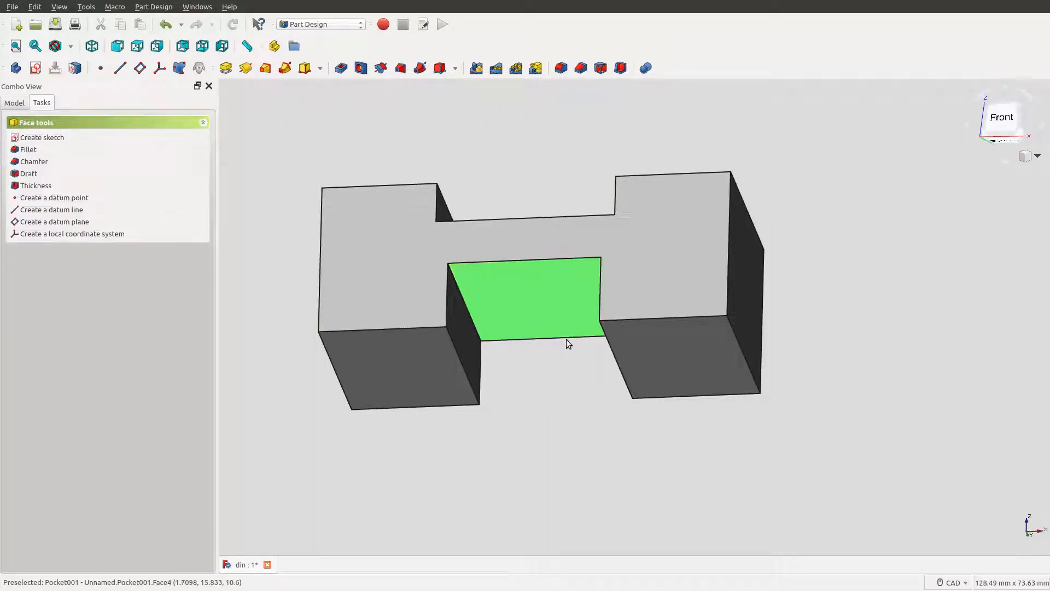
pyautogui.click(541, 370)
pyautogui.moveTo(540, 370); pyautogui.dragTo(582, 349, button='middle')
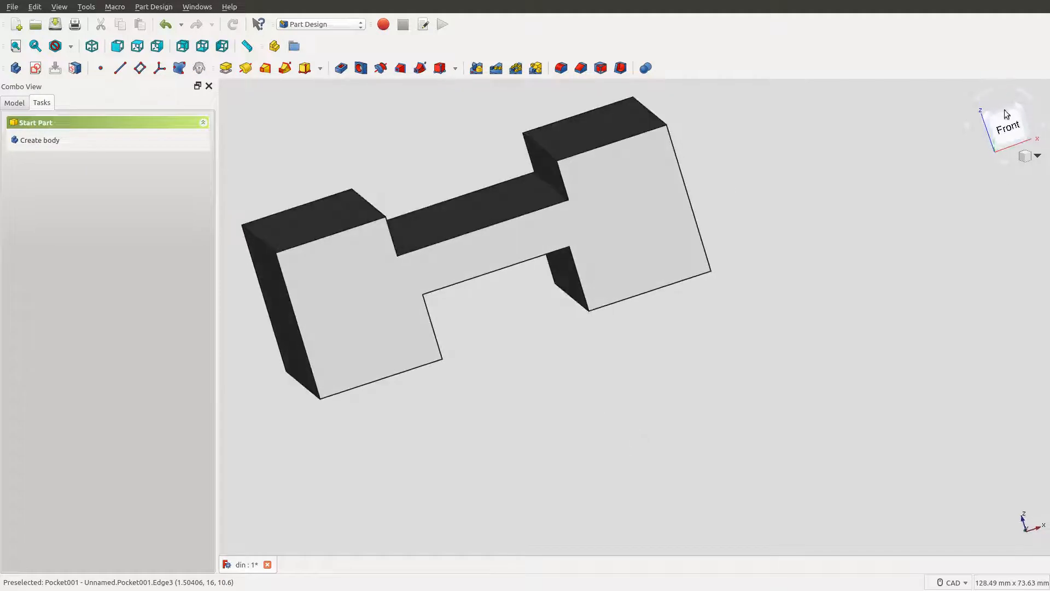
pyautogui.click(992, 129)
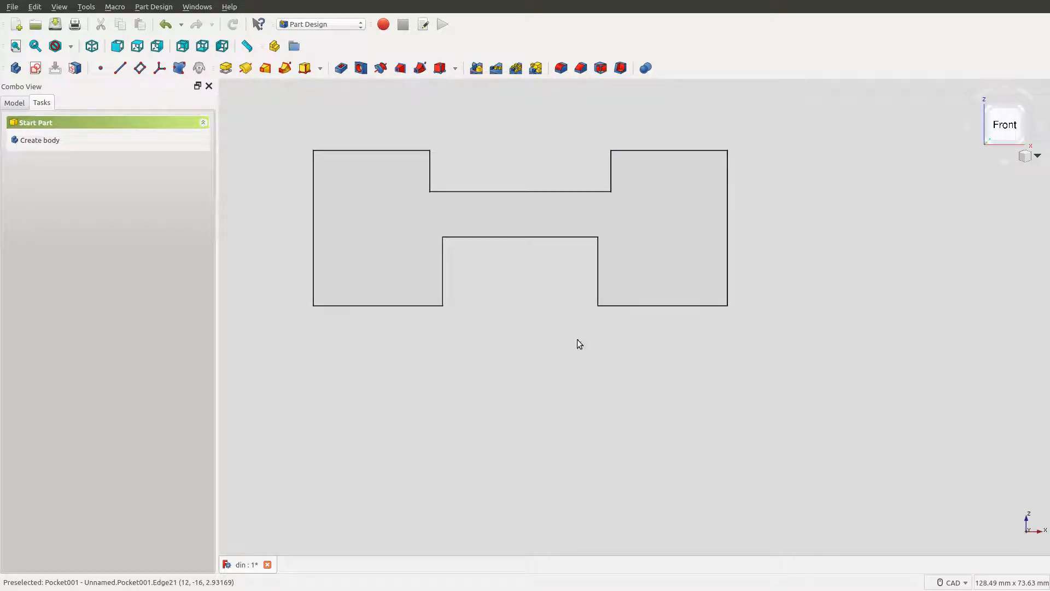
pyautogui.moveTo(498, 280); pyautogui.dragTo(543, 321, button='middle')
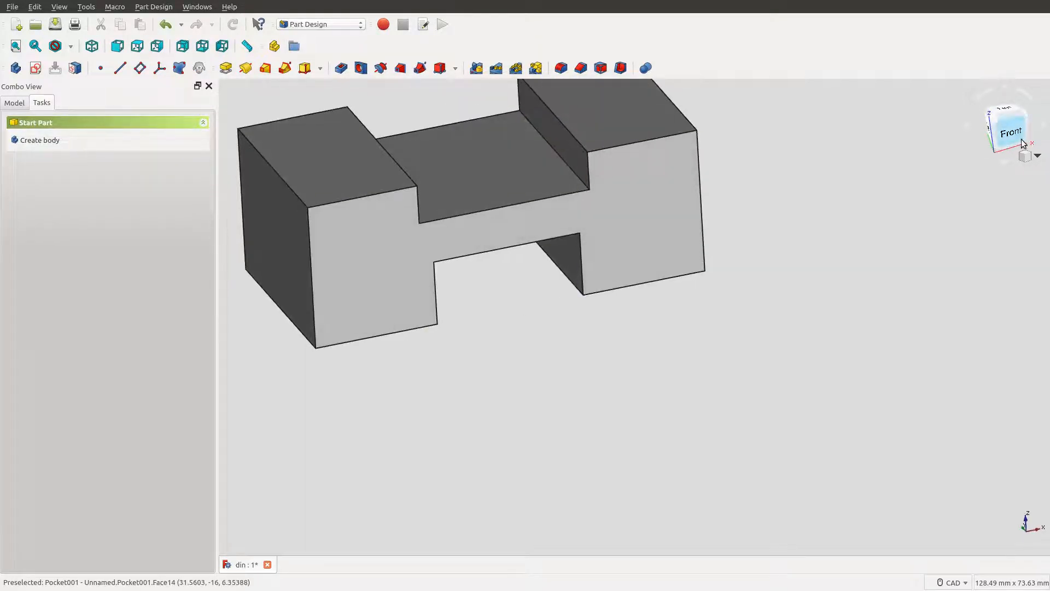
# - Start a new sketch on the block's front face and draw a rectangle about 14 by 20 mm at the block's upper-left corner
pyautogui.click(1001, 128)
pyautogui.scroll(2, 600, 321)
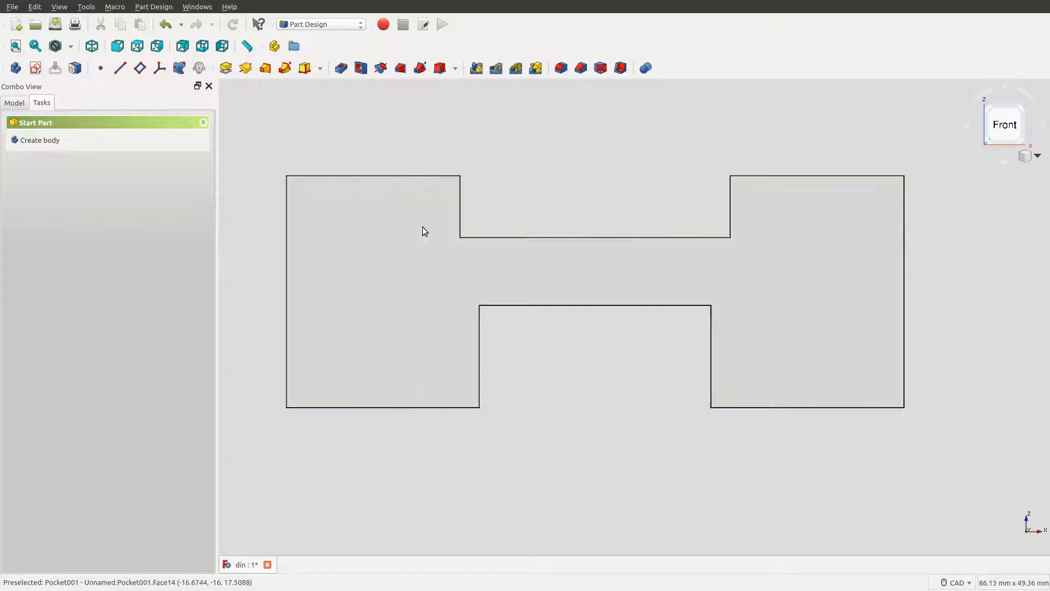
pyautogui.click(14, 104)
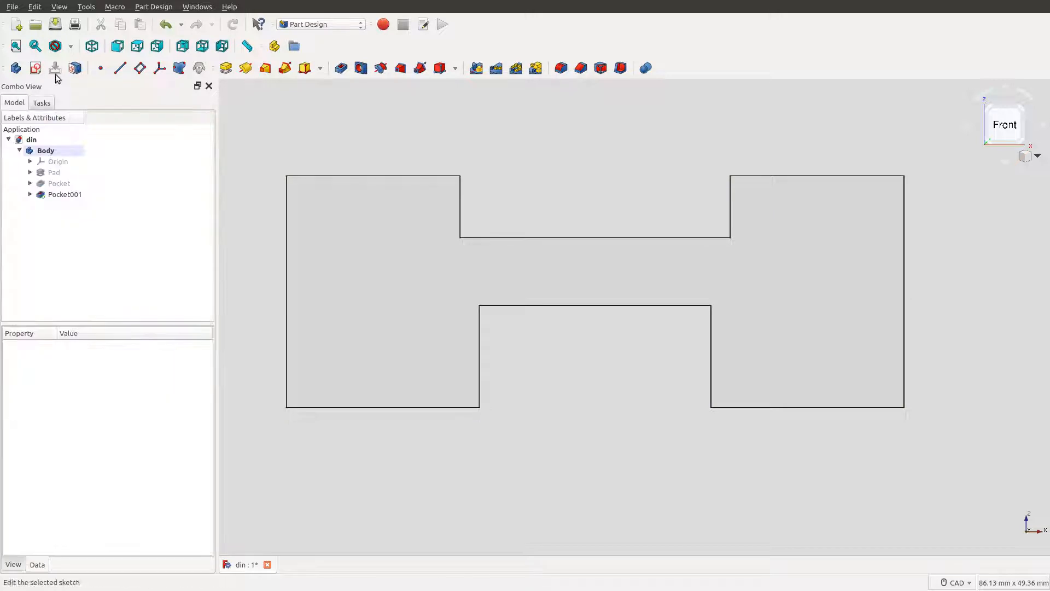
pyautogui.click(372, 281)
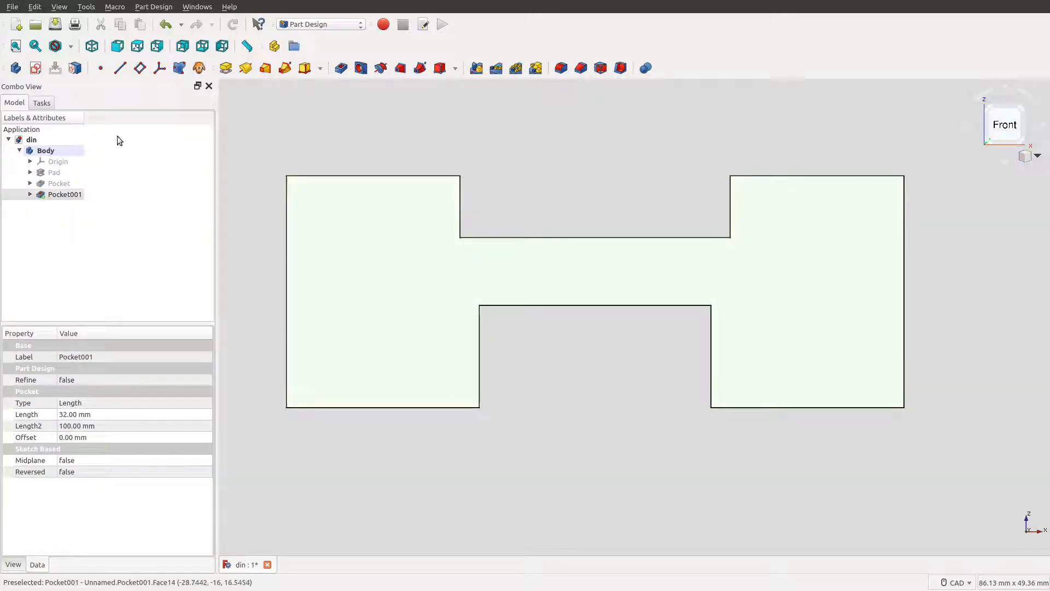
pyautogui.click(36, 68)
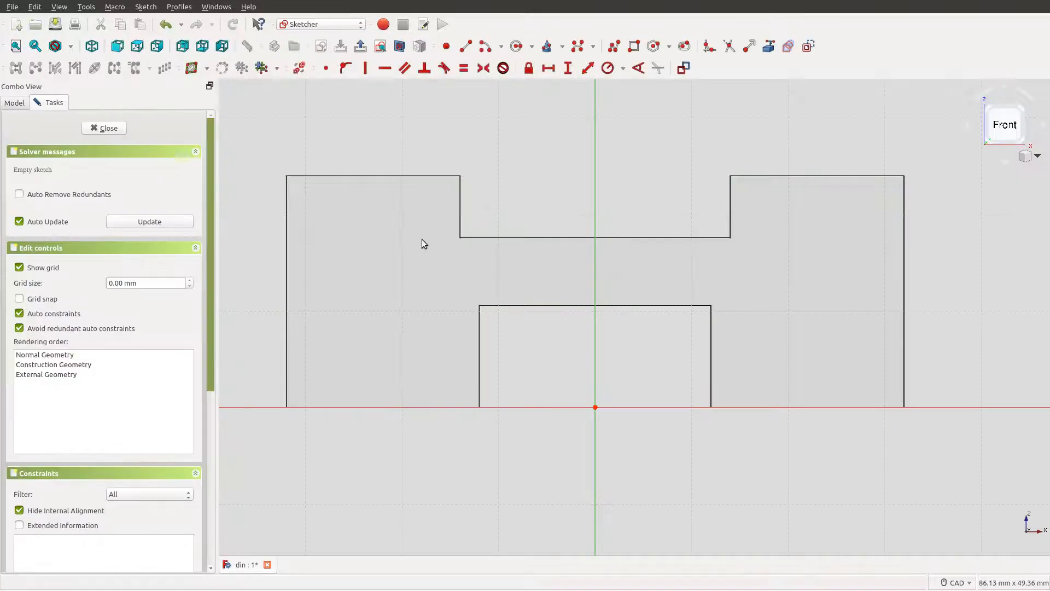
pyautogui.moveTo(322, 129); pyautogui.dragTo(441, 148, button='middle')
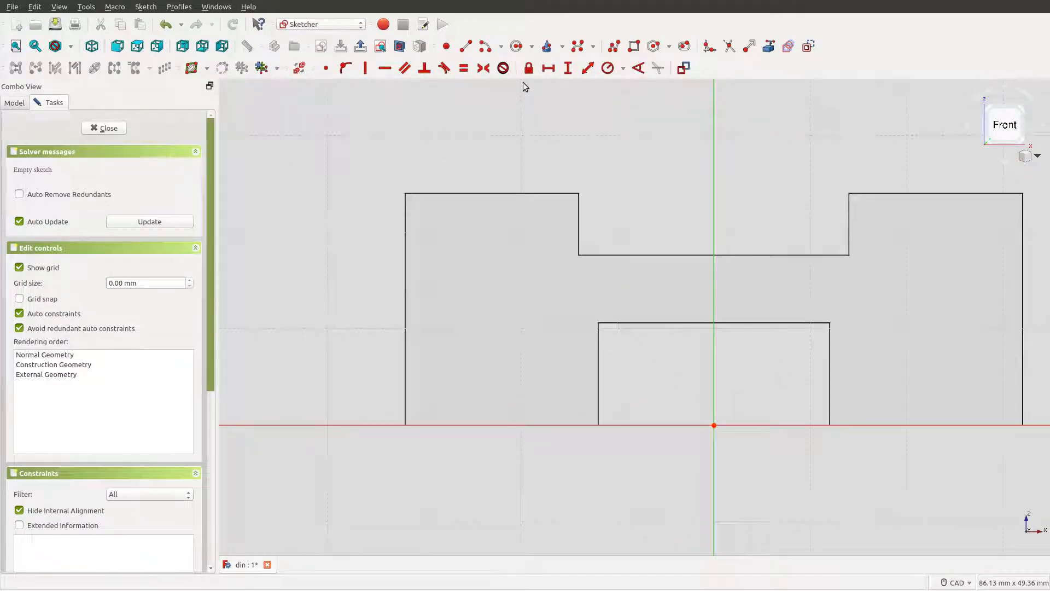
pyautogui.click(633, 45)
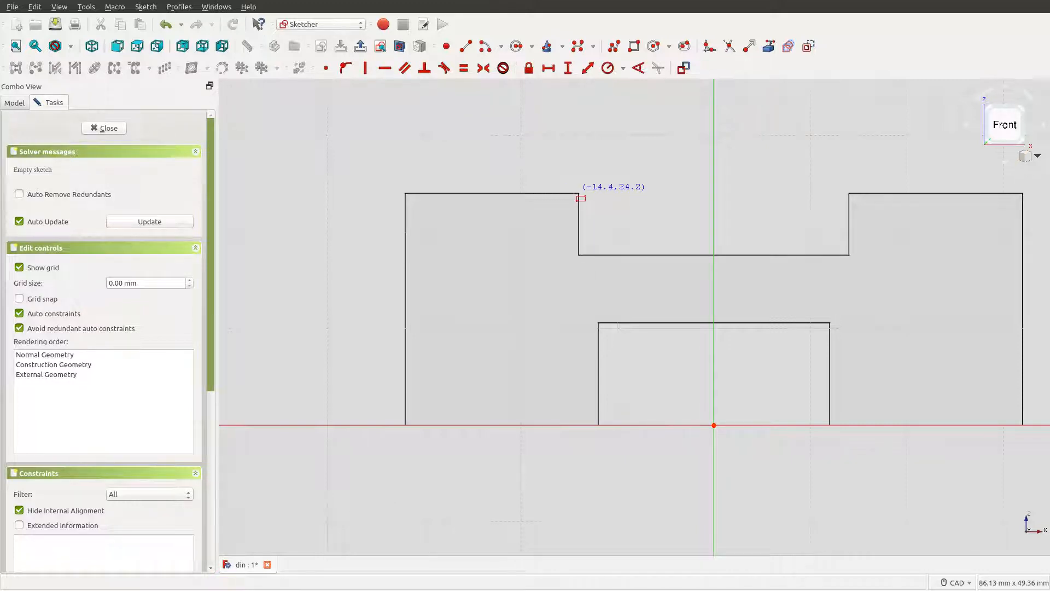
pyautogui.click(540, 193)
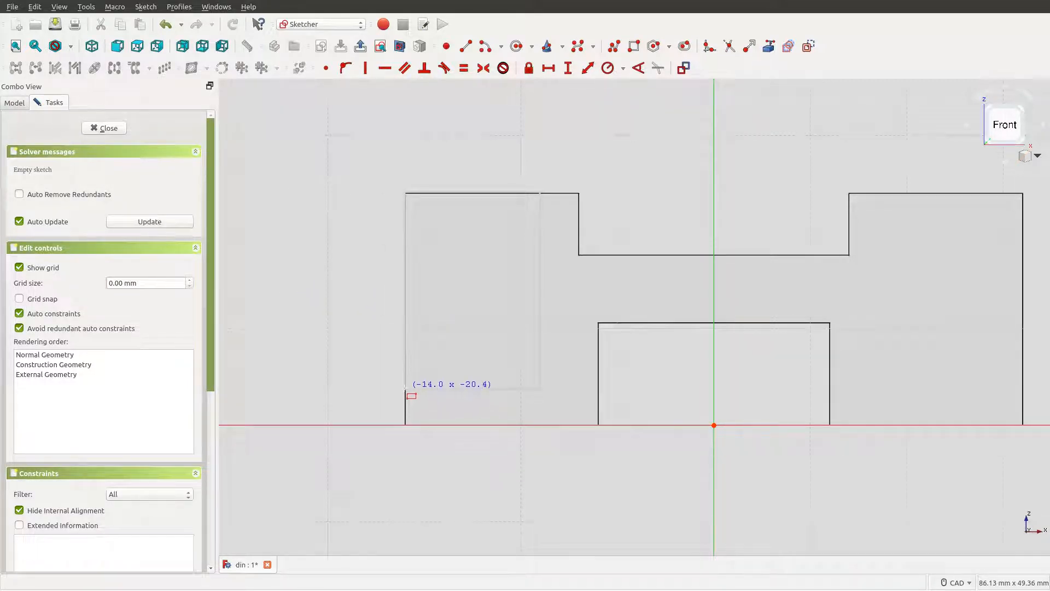
pyautogui.click(404, 389)
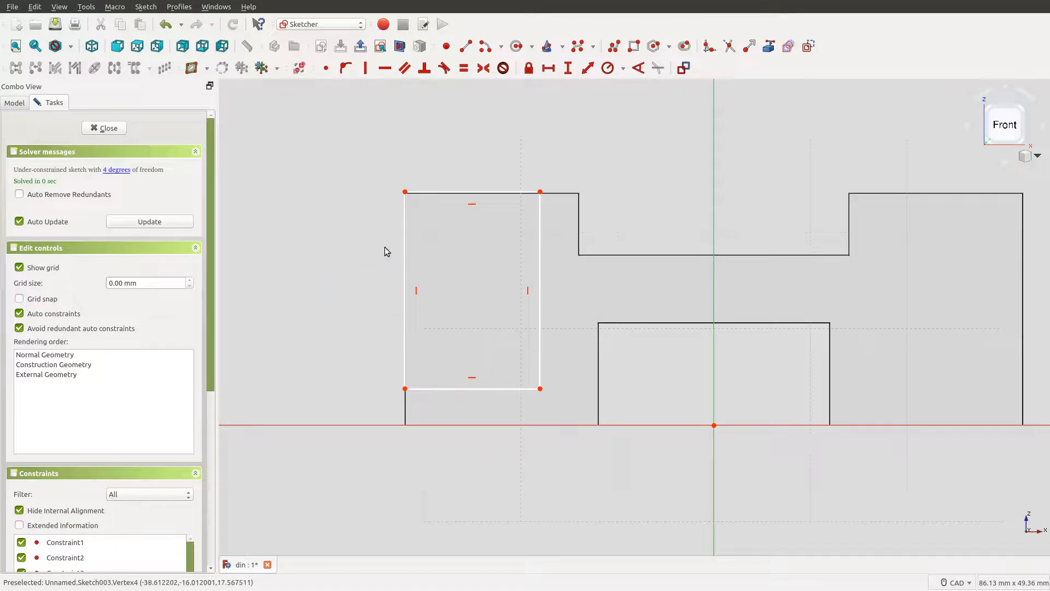
# - Constrain the width of the rectangle at the block's upper-left corner to 14 mm
pyautogui.click(513, 192)
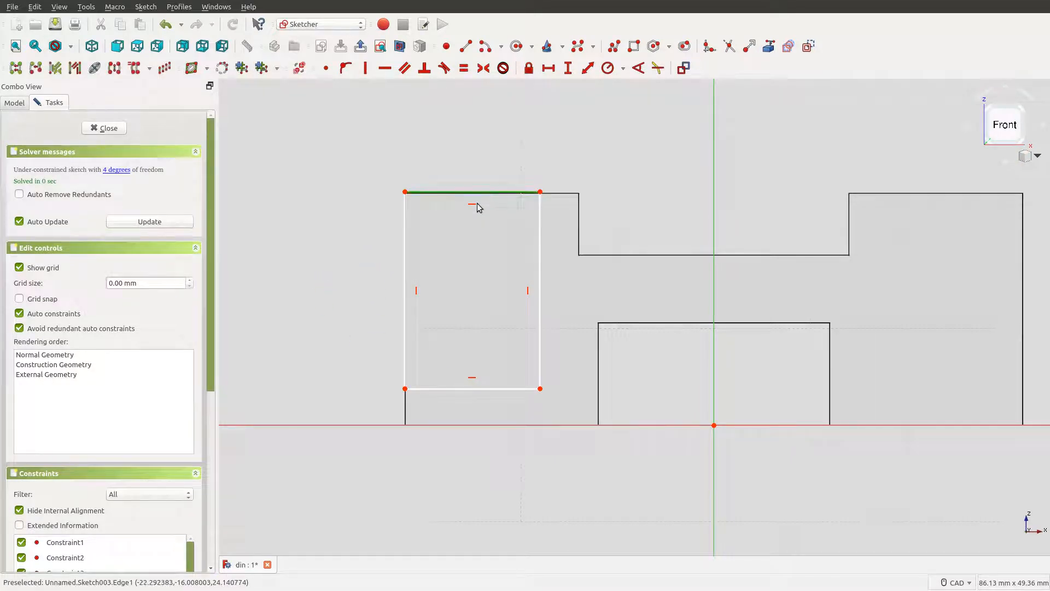
pyautogui.click(477, 203)
pyautogui.click(469, 203)
pyautogui.click(480, 191)
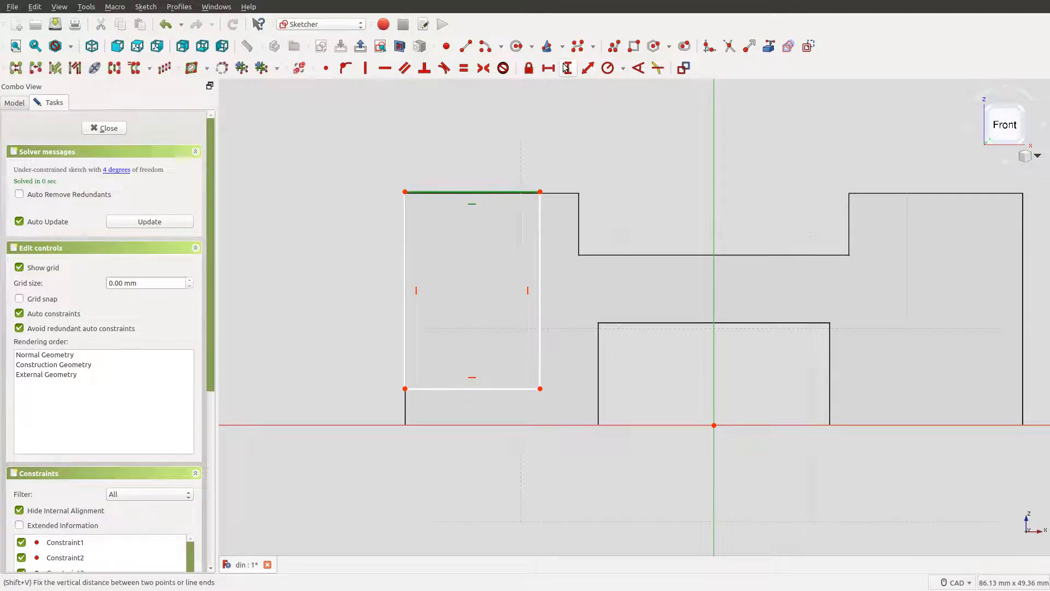
pyautogui.click(547, 69)
pyautogui.click(583, 284)
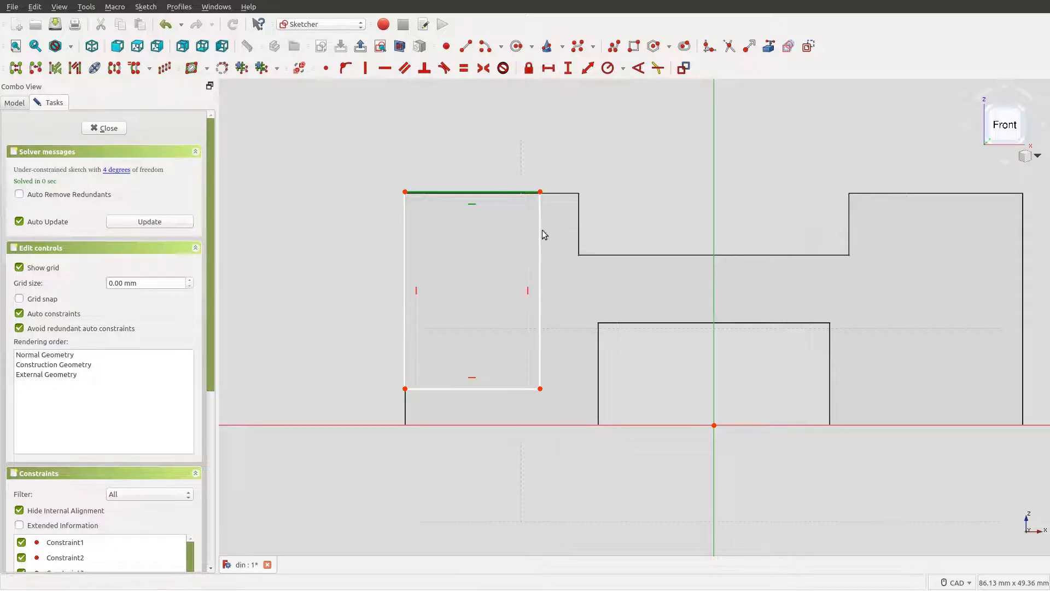
pyautogui.click(612, 131)
pyautogui.click(502, 191)
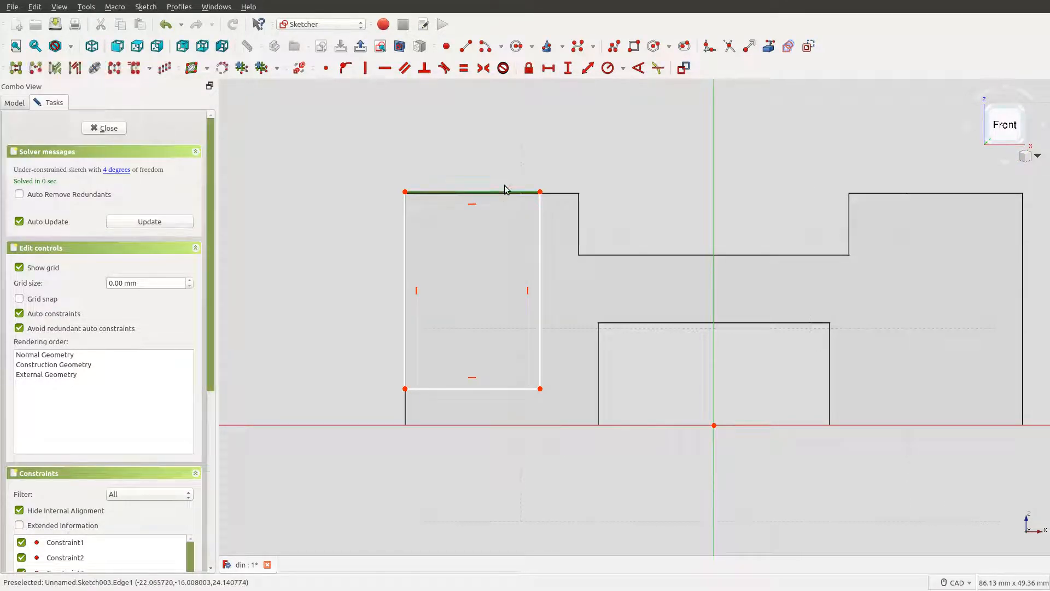
pyautogui.click(548, 68)
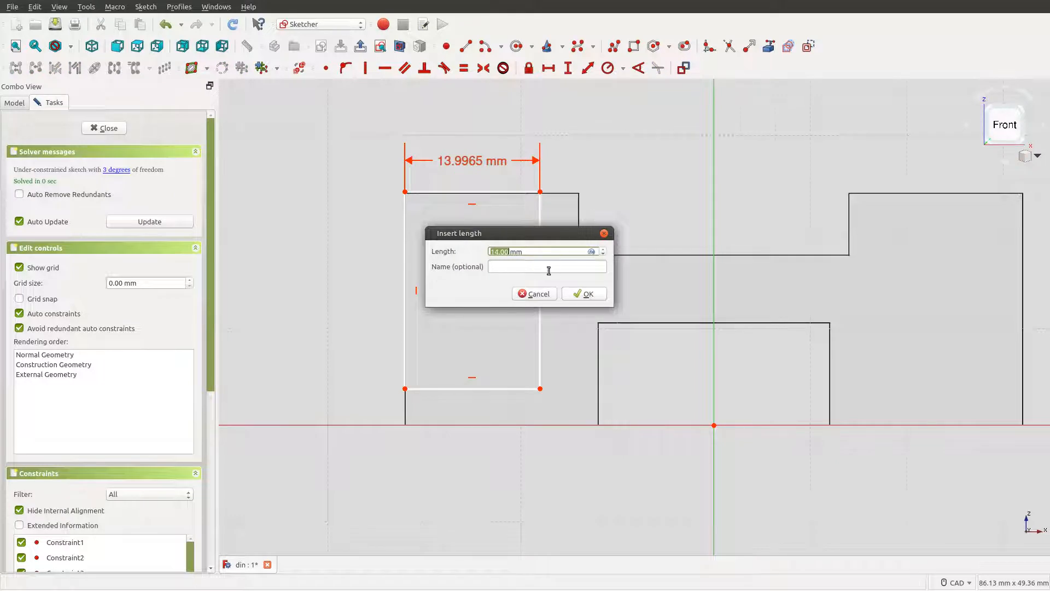
pyautogui.write('14')
pyautogui.click(585, 294)
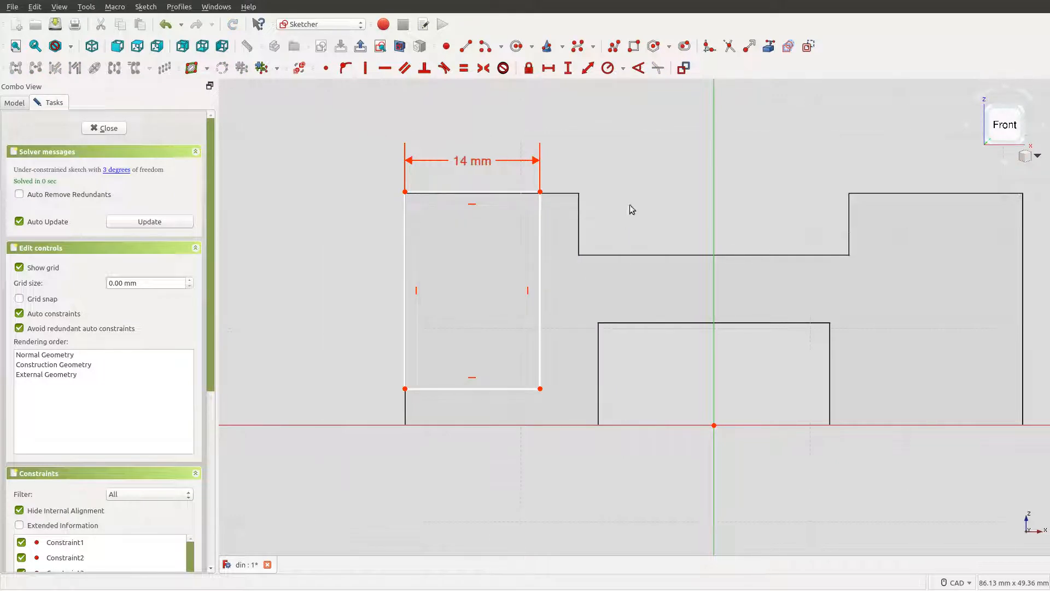
# - Constrain the height of the left rectangle to 18 mm
pyautogui.click(406, 302)
pyautogui.click(567, 69)
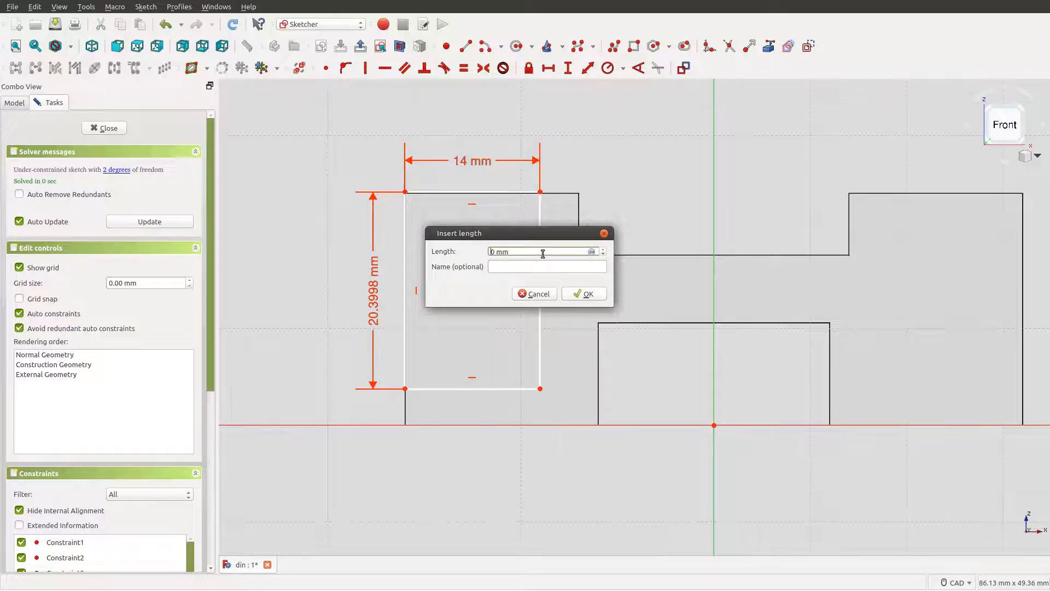
pyautogui.click(585, 294)
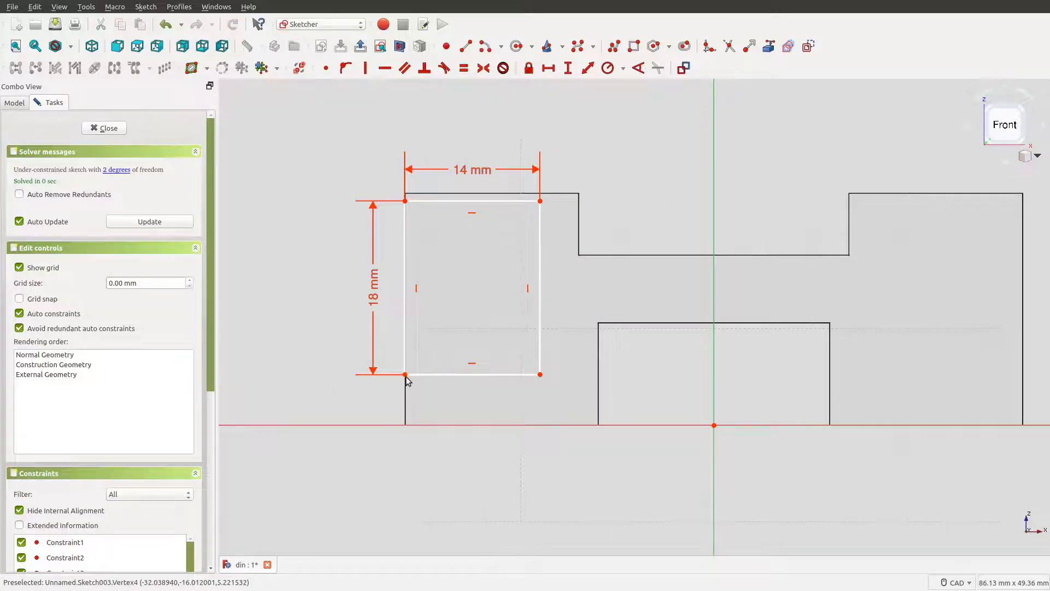
# - Constrain the vertical distance between the left rectangle's lower-right corner and the sketch origin to 6 mm
pyautogui.click(541, 375)
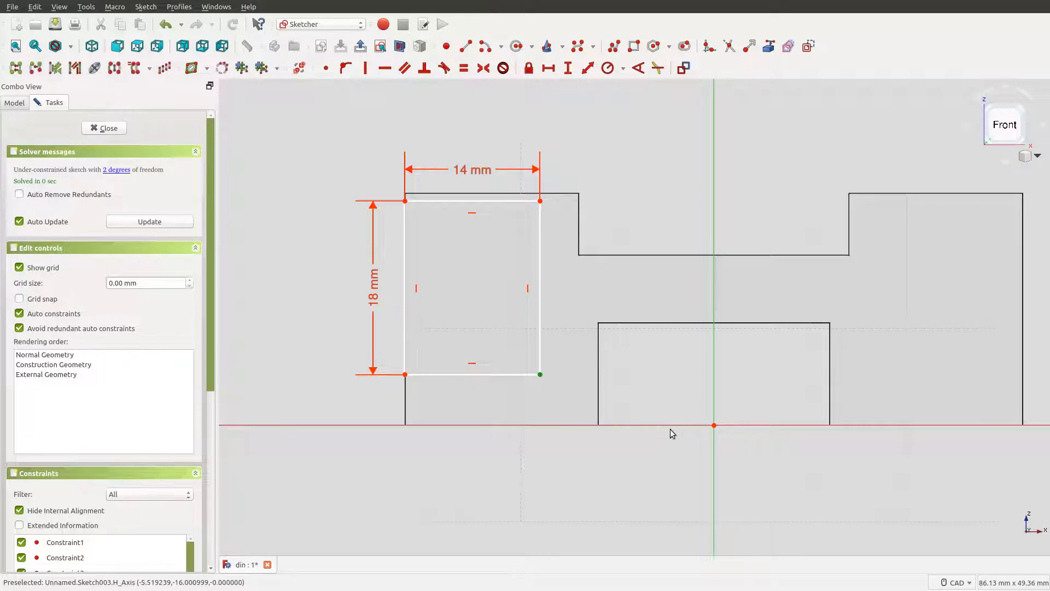
pyautogui.click(568, 68)
pyautogui.write('6')
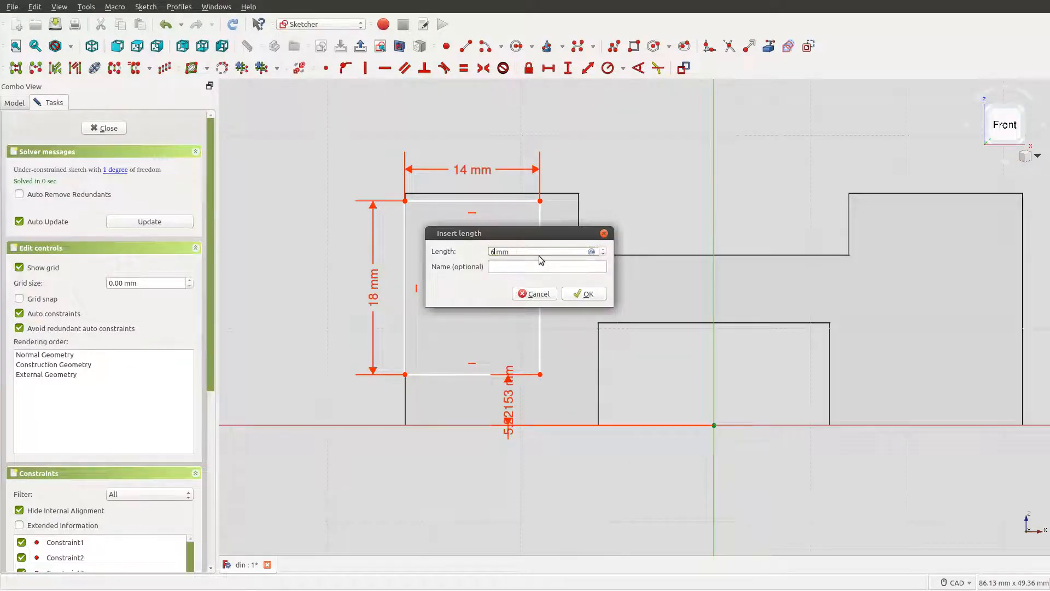
pyautogui.click(597, 293)
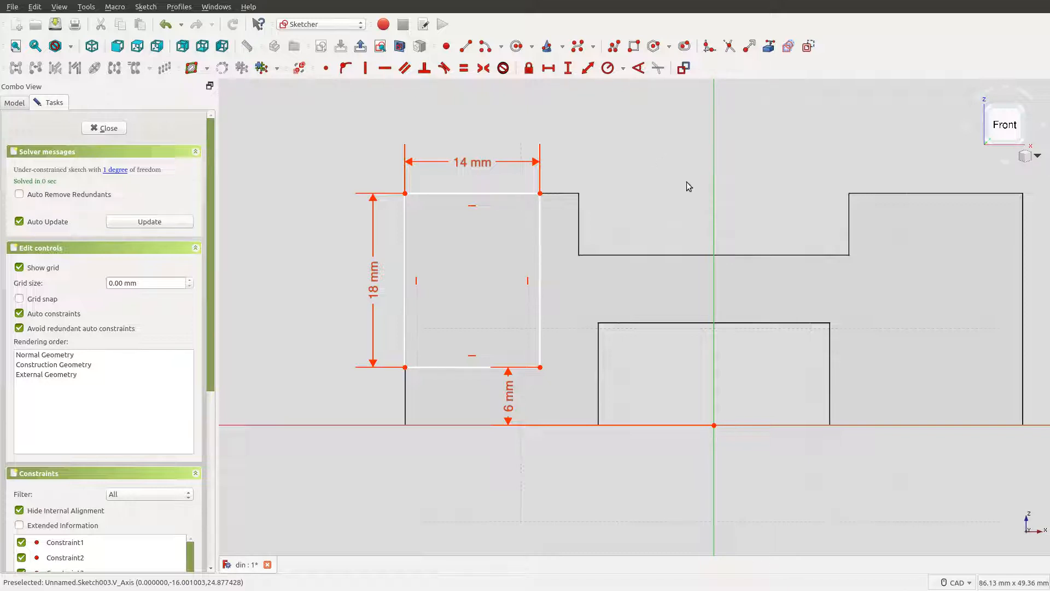
# - Constrain the horizontal distance between the left rectangle's lower-right corner and the sketch origin to 18 mm
pyautogui.moveTo(531, 267); pyautogui.dragTo(527, 308)
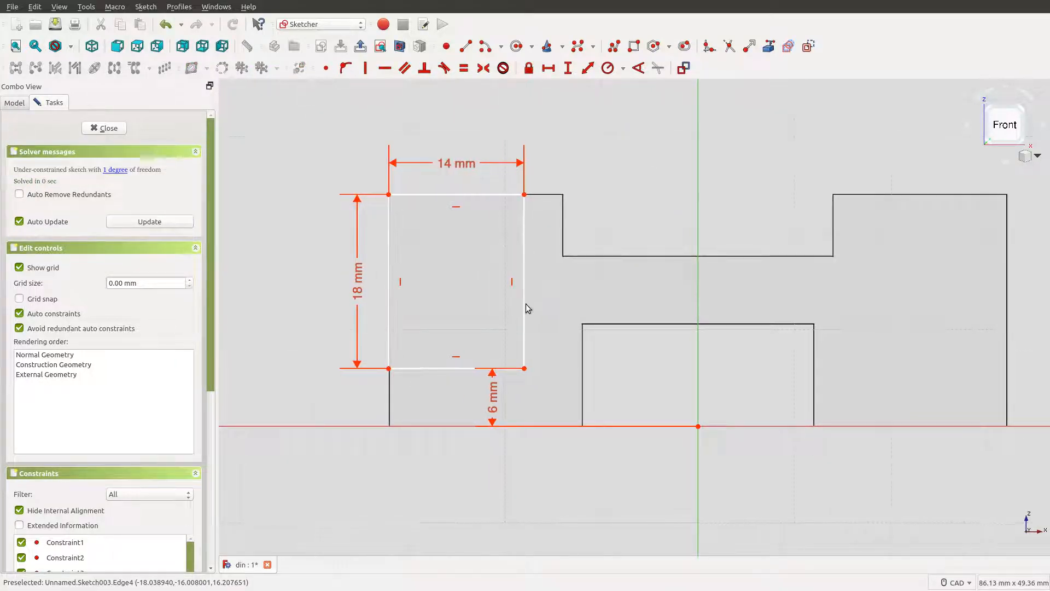
pyautogui.click(524, 368)
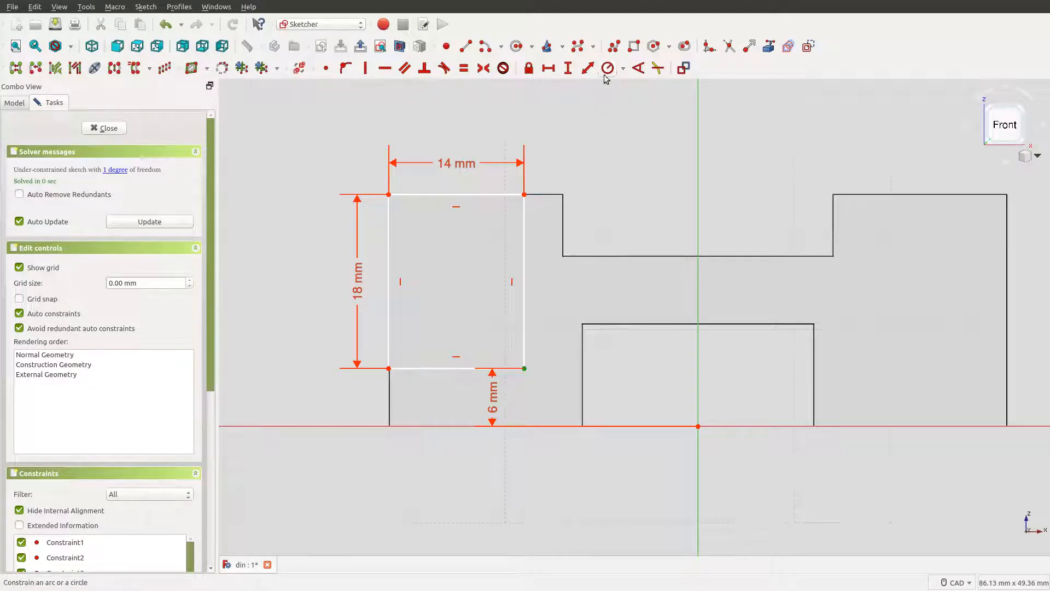
pyautogui.click(698, 426)
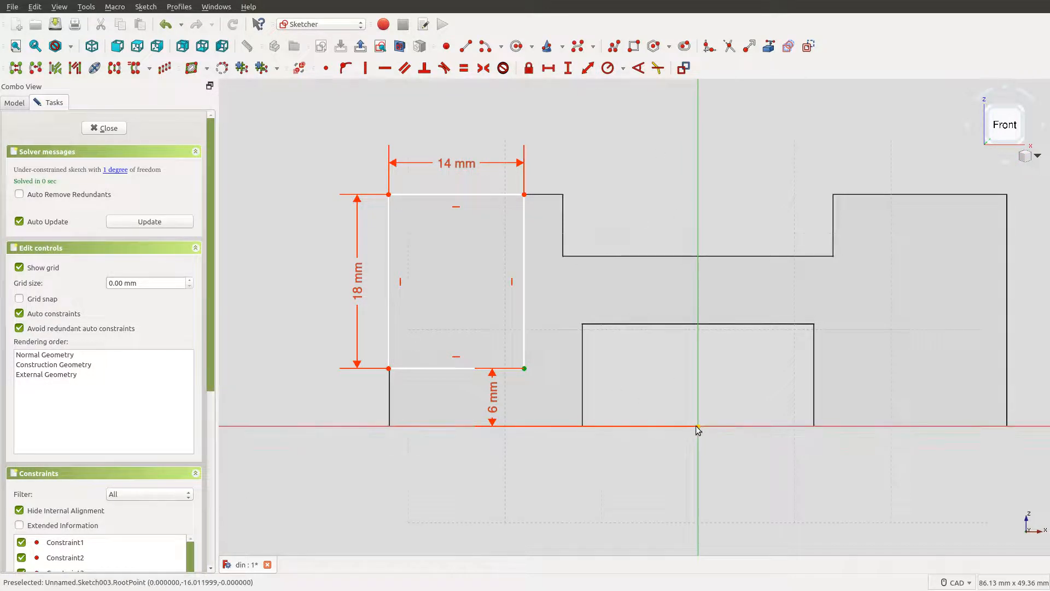
pyautogui.click(548, 68)
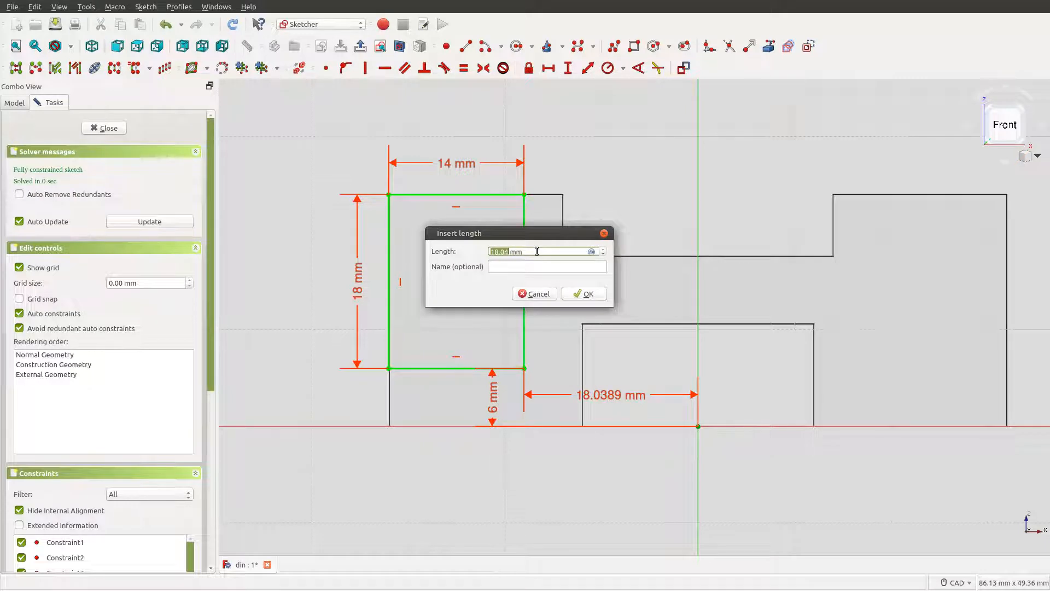
pyautogui.write('18')
pyautogui.click(583, 294)
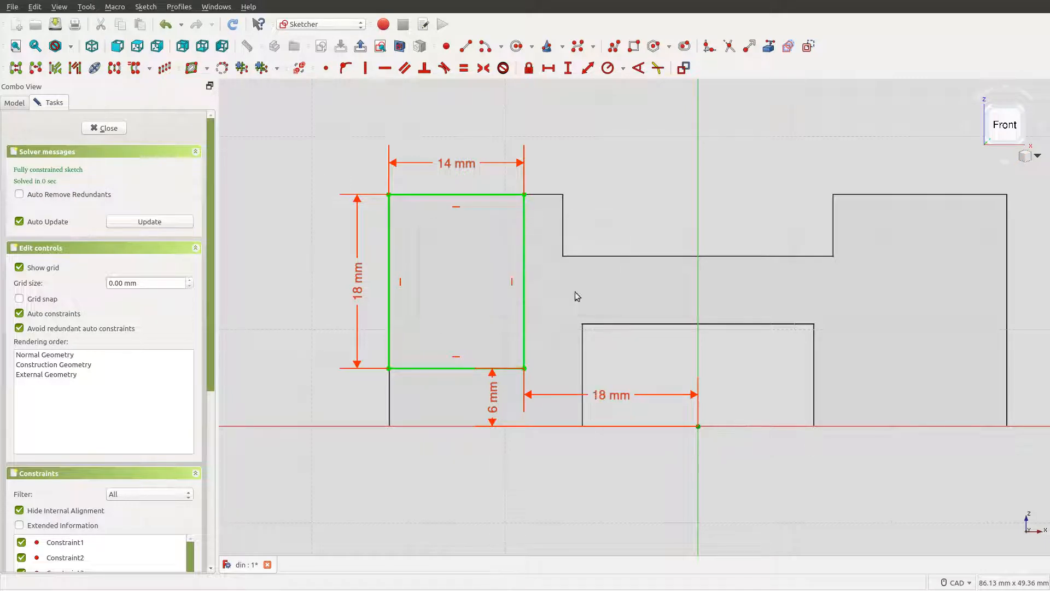
# - Draw a second rectangle about 13.6 by 19.7 mm at the block's upper-right corner
pyautogui.moveTo(681, 196)
pyautogui.mouseDown(button='middle')
pyautogui.moveTo(569, 178)
pyautogui.moveTo(497, 214)
pyautogui.moveTo(465, 202)
pyautogui.mouseUp(button='middle')
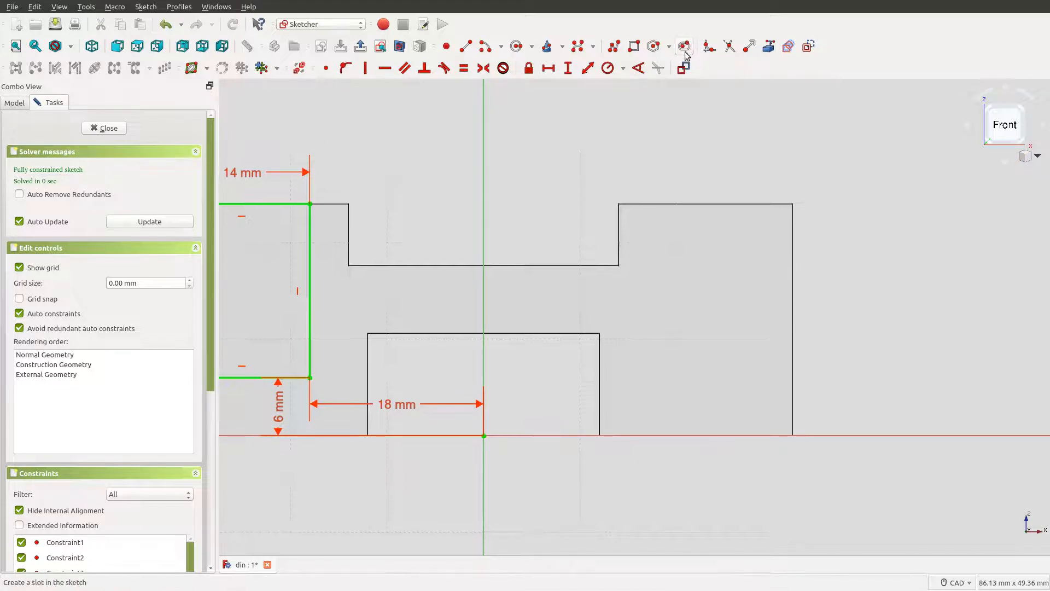
pyautogui.click(633, 46)
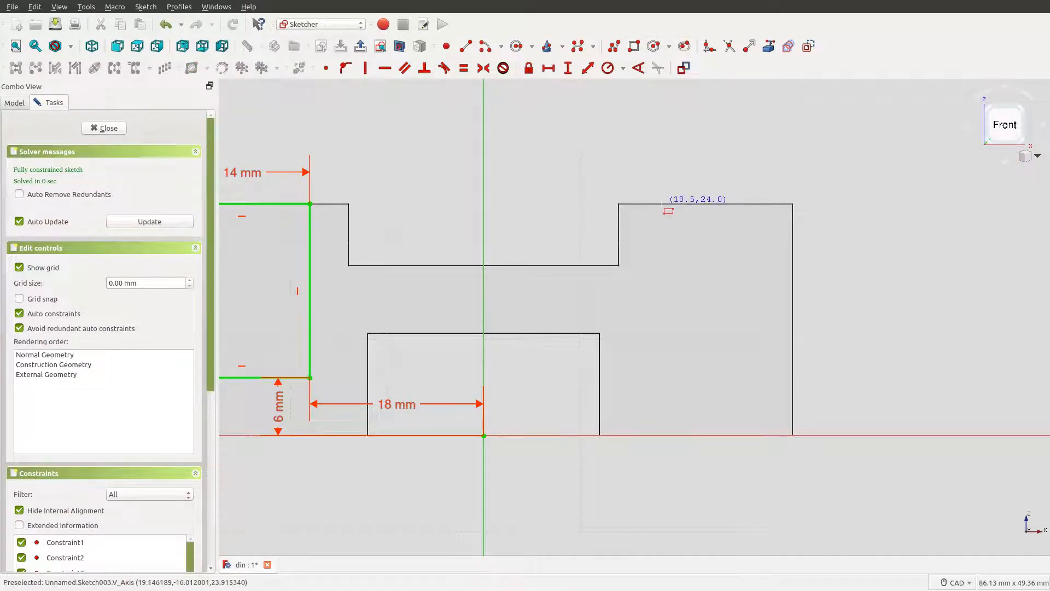
pyautogui.click(661, 204)
pyautogui.click(793, 393)
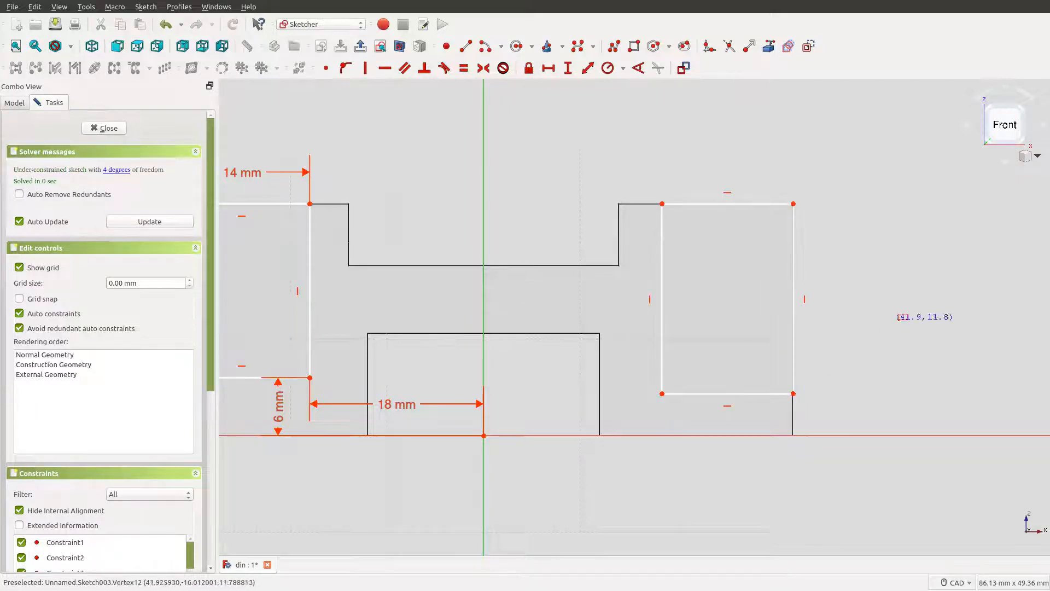
# - Constrain the right rectangle to a width of 14 mm and a height of 18 mm
pyautogui.click(725, 203)
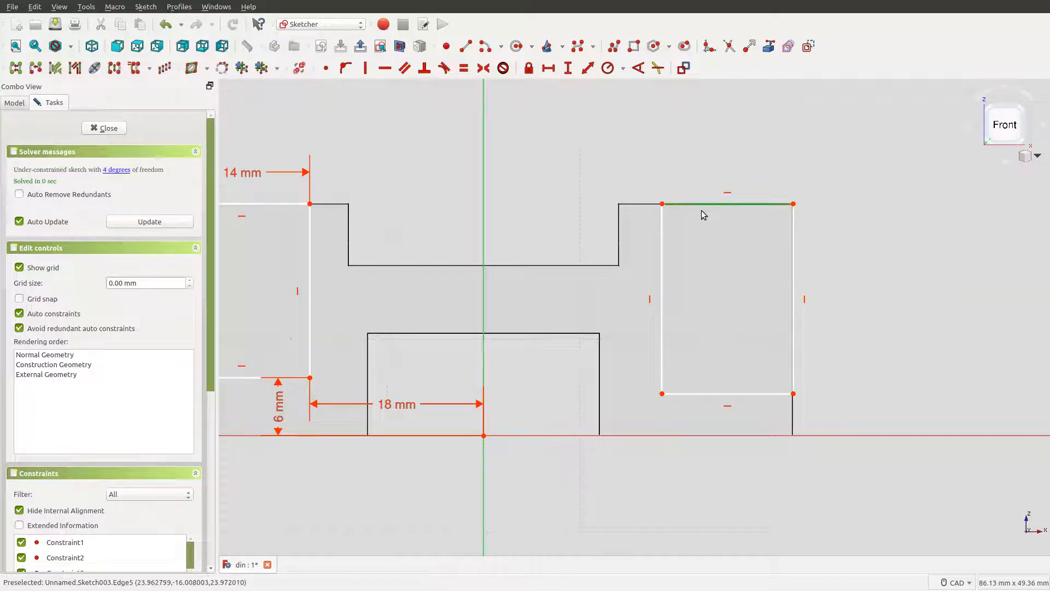
pyautogui.click(549, 68)
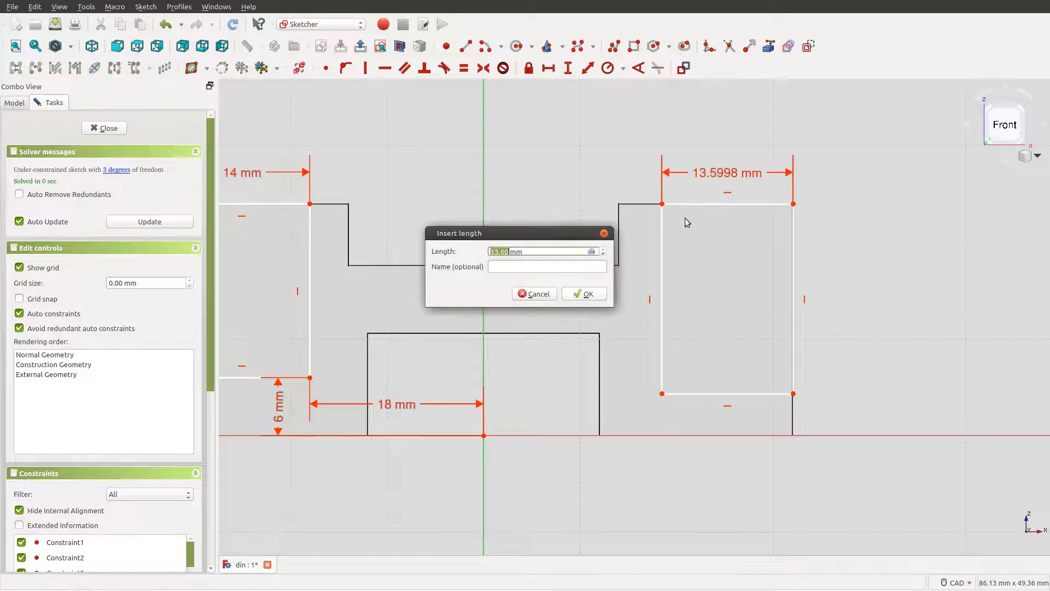
pyautogui.write('14')
pyautogui.click(581, 294)
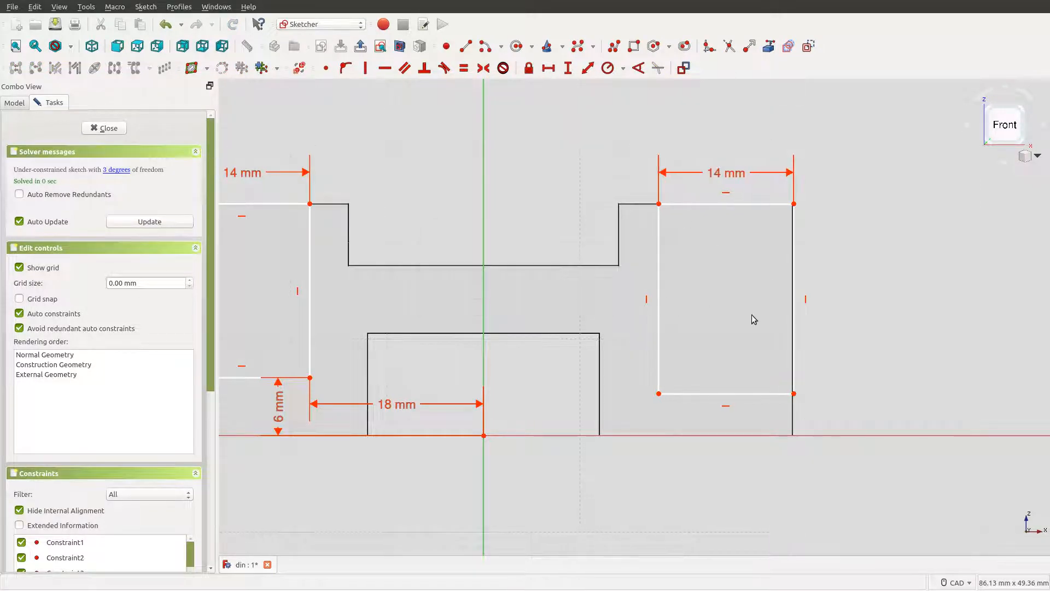
pyautogui.click(793, 314)
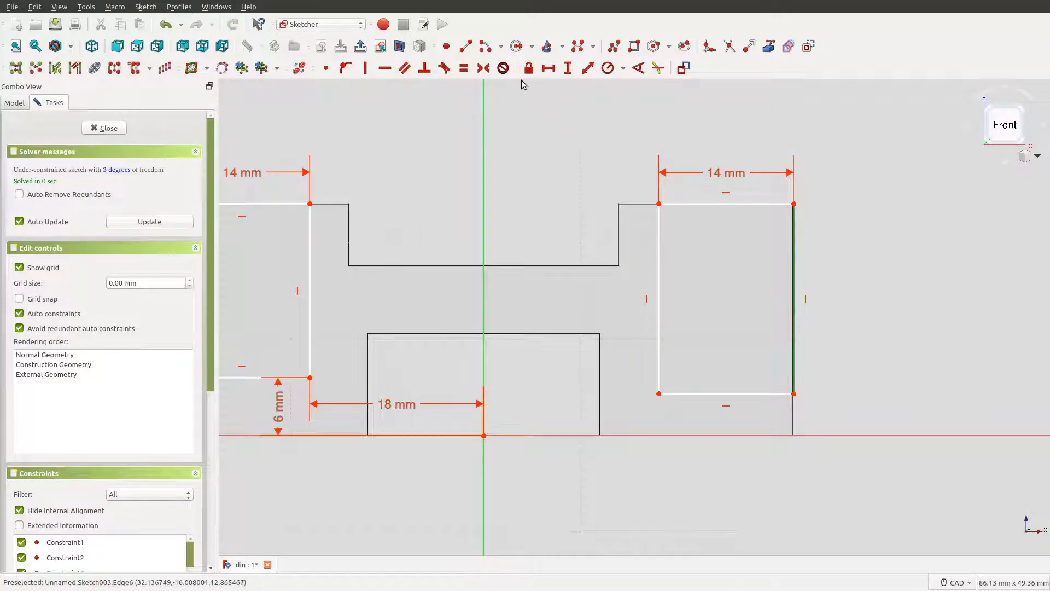
pyautogui.click(568, 67)
pyautogui.write('18')
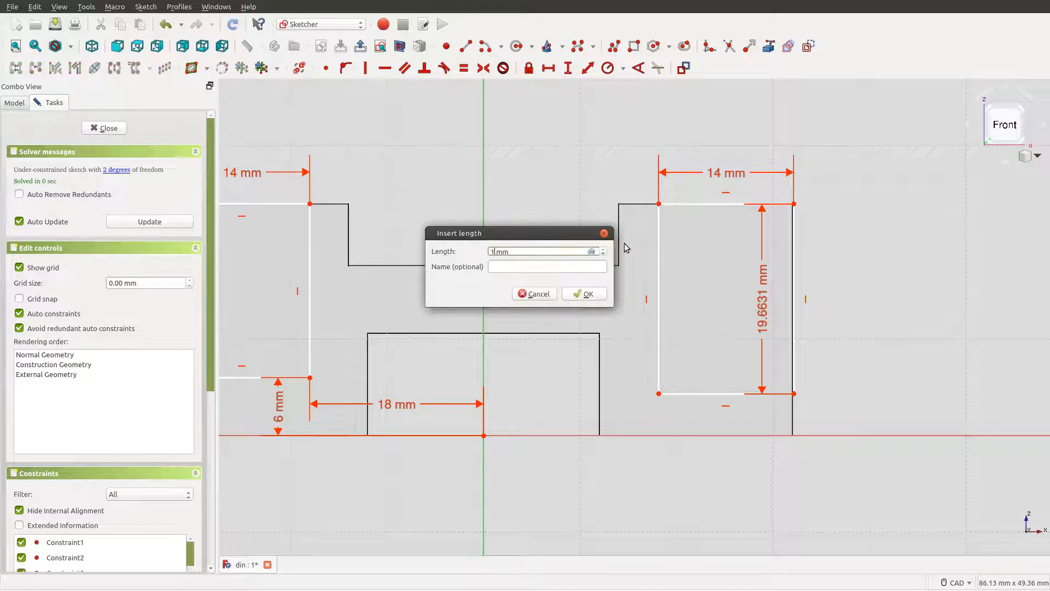
pyautogui.click(581, 294)
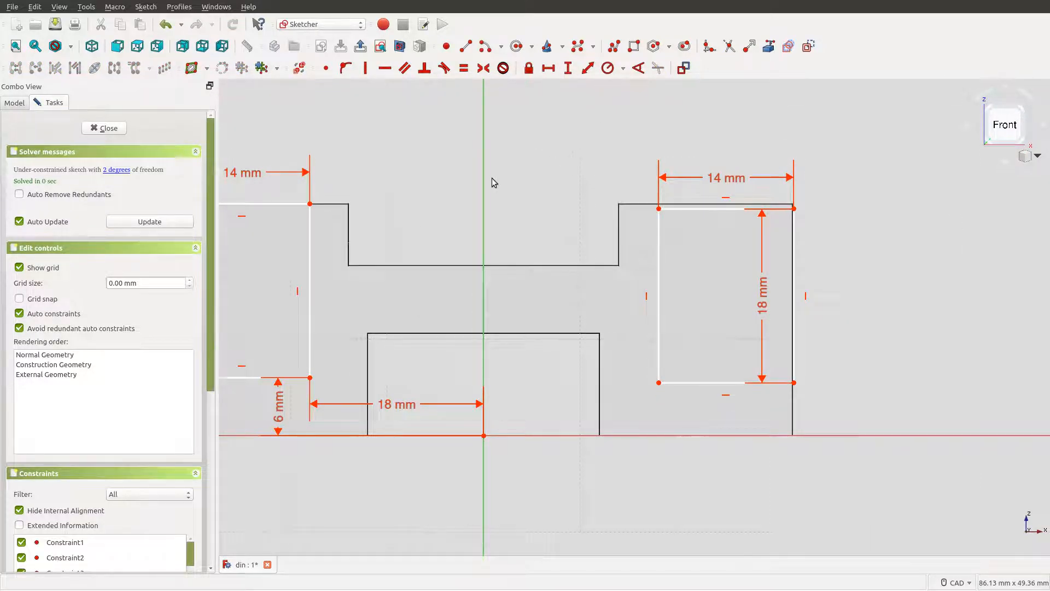
# - Constrain the vertical distance between the right rectangle's lower-right corner and the sketch origin to 6 mm
pyautogui.moveTo(490, 181)
pyautogui.mouseDown(button='middle')
pyautogui.moveTo(576, 173)
pyautogui.moveTo(530, 171)
pyautogui.mouseUp(button='middle')
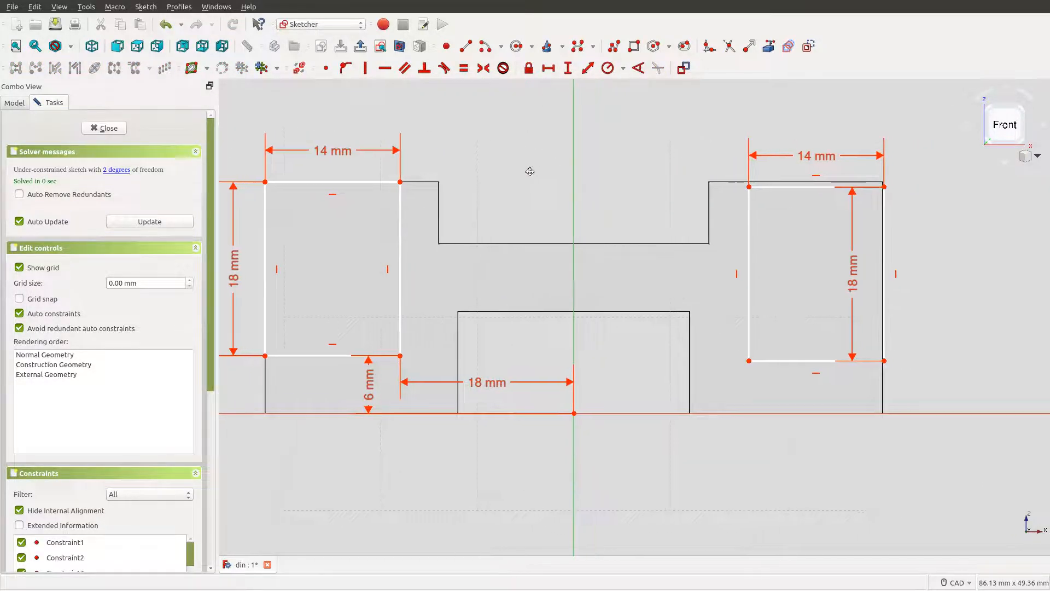
pyautogui.click(749, 361)
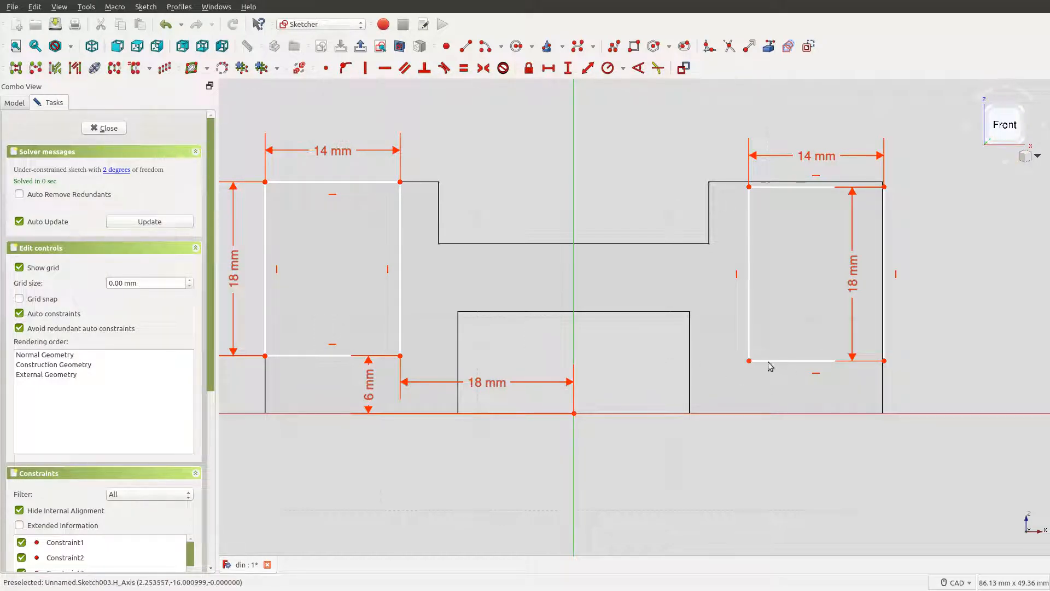
pyautogui.click(884, 361)
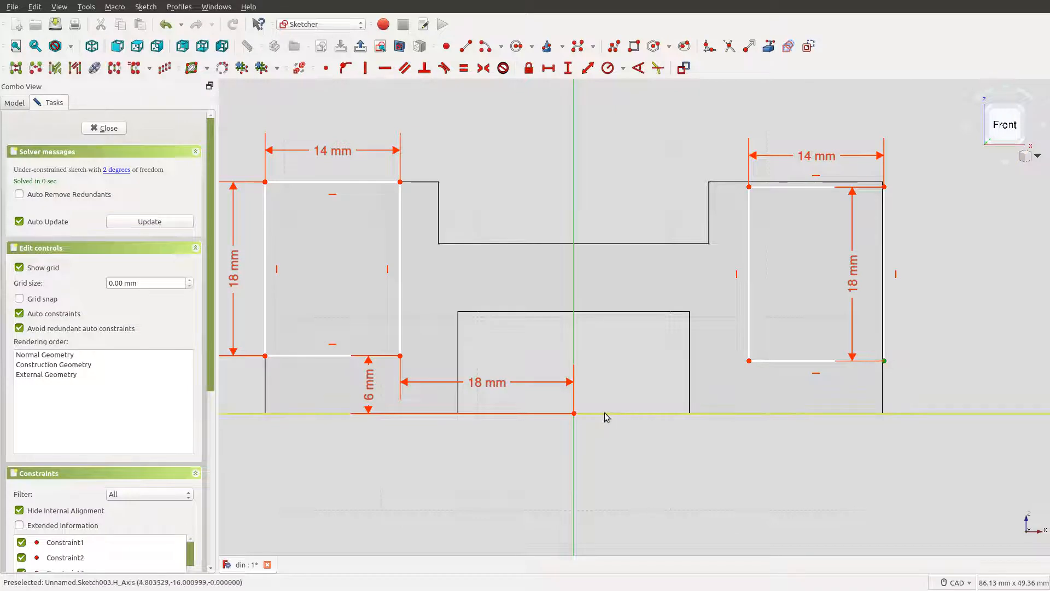
pyautogui.click(579, 414)
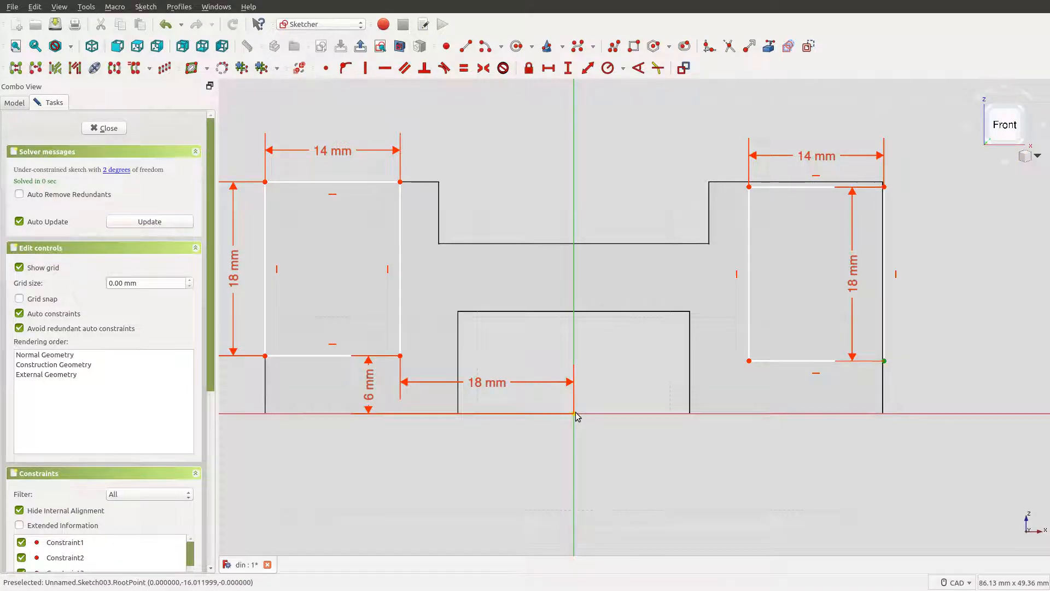
pyautogui.click(564, 68)
pyautogui.write('6')
pyautogui.click(585, 294)
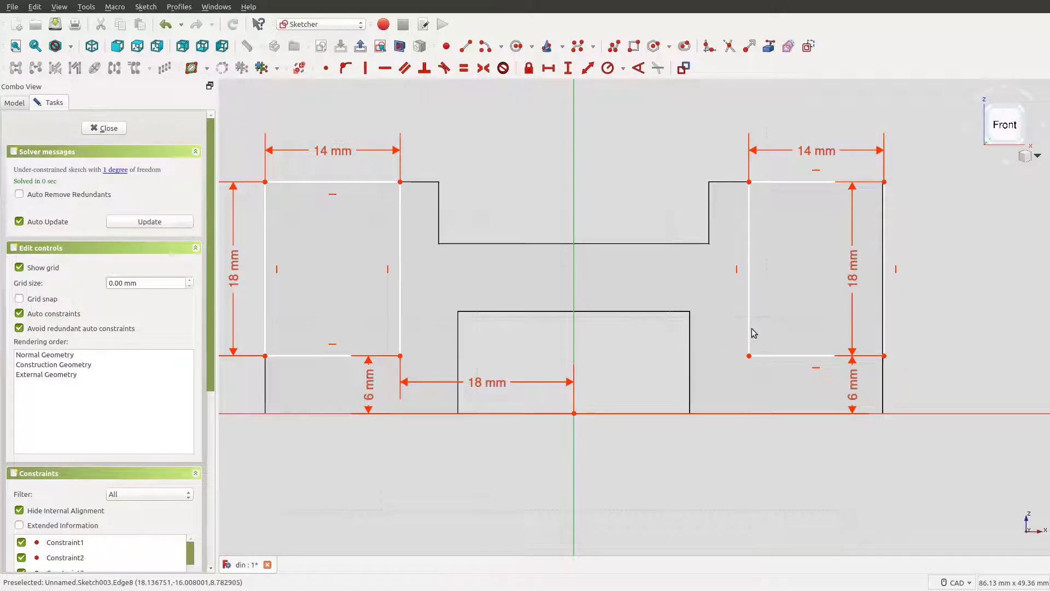
# - Constrain the horizontal distance between the sketch origin and the right rectangle's lower-left corner to 18 mm
pyautogui.moveTo(748, 330)
pyautogui.mouseDown()
pyautogui.moveTo(650, 328)
pyautogui.moveTo(797, 330)
pyautogui.moveTo(713, 336)
pyautogui.moveTo(748, 342)
pyautogui.mouseUp()
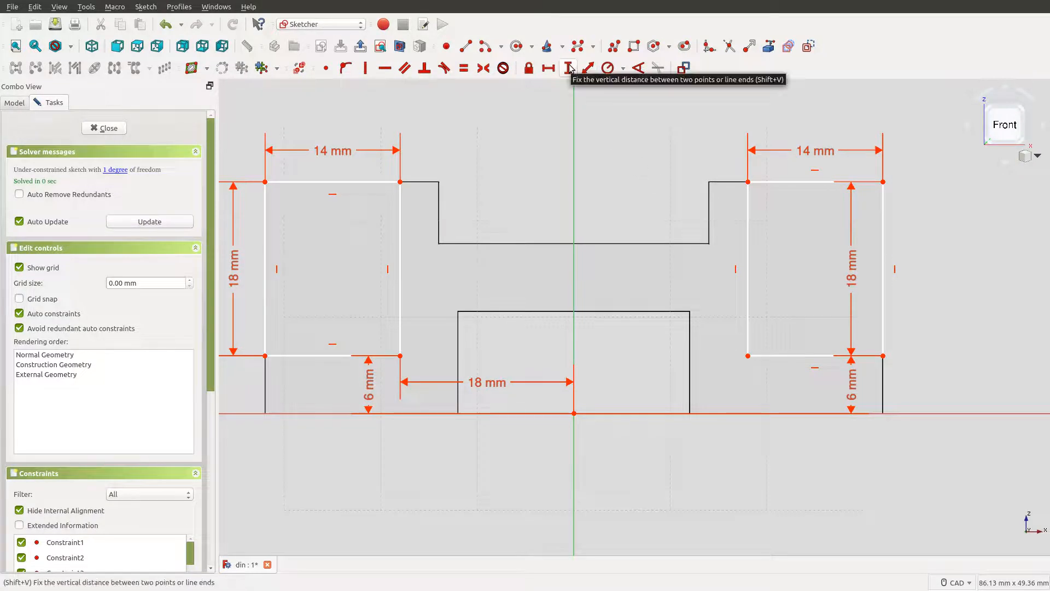
pyautogui.click(747, 357)
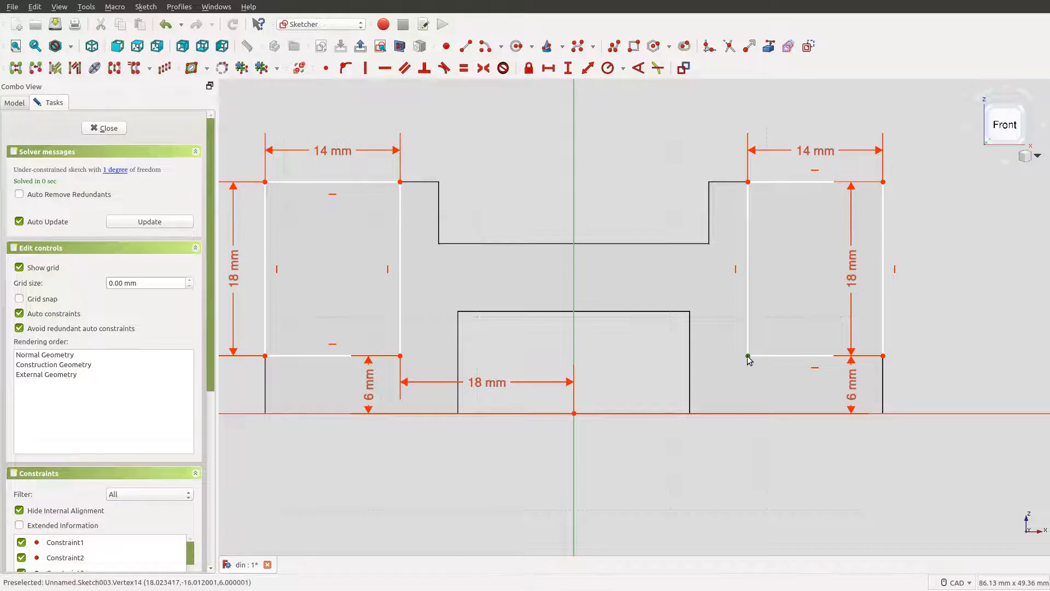
pyautogui.click(574, 419)
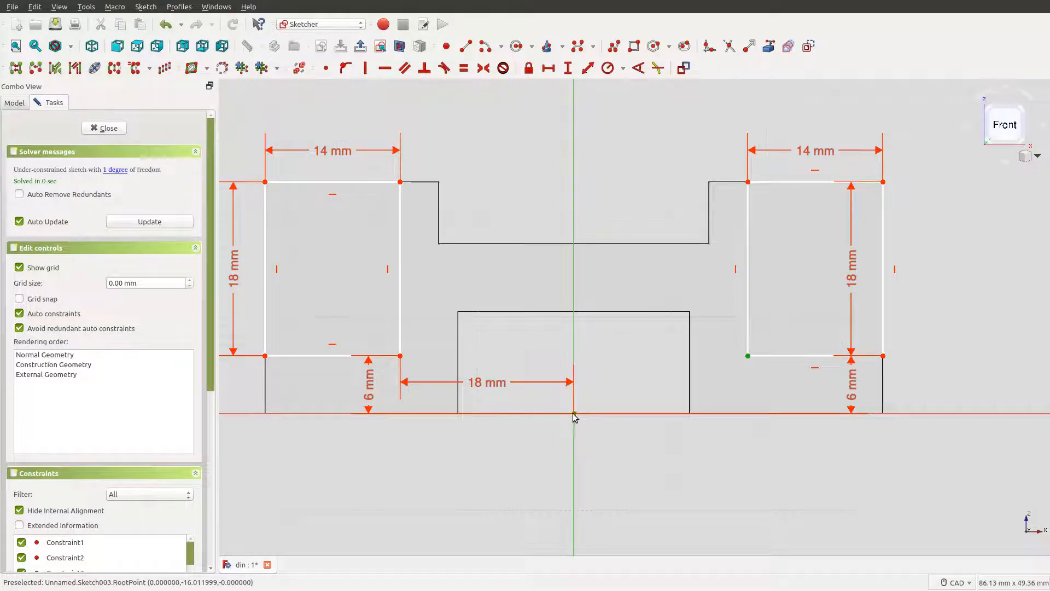
pyautogui.click(548, 67)
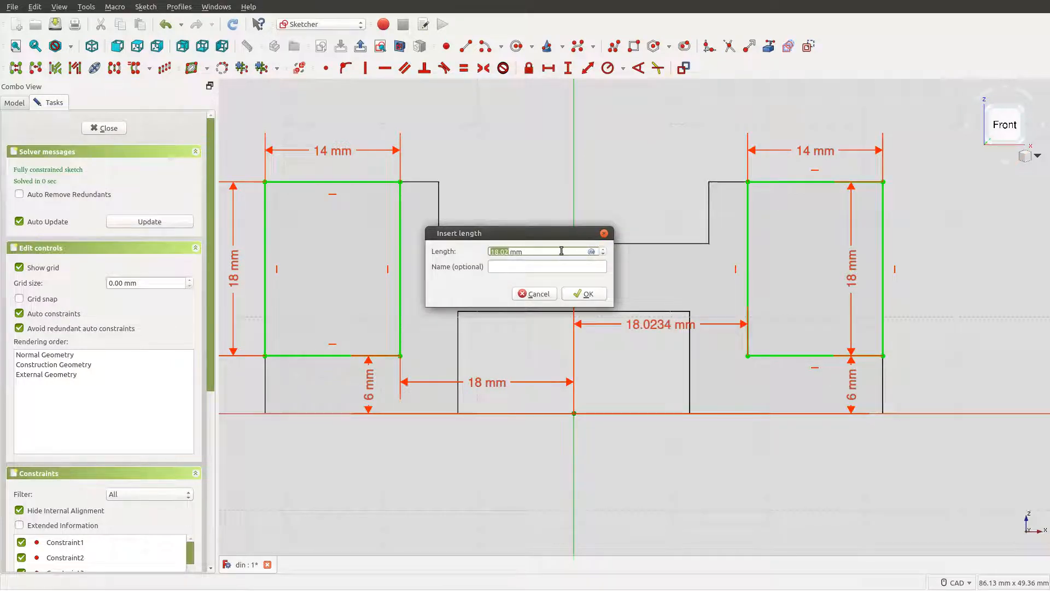
pyautogui.click(580, 294)
pyautogui.moveTo(461, 189)
pyautogui.mouseDown(button='middle')
pyautogui.moveTo(637, 199)
pyautogui.moveTo(597, 164)
pyautogui.moveTo(583, 191)
pyautogui.mouseUp(button='middle')
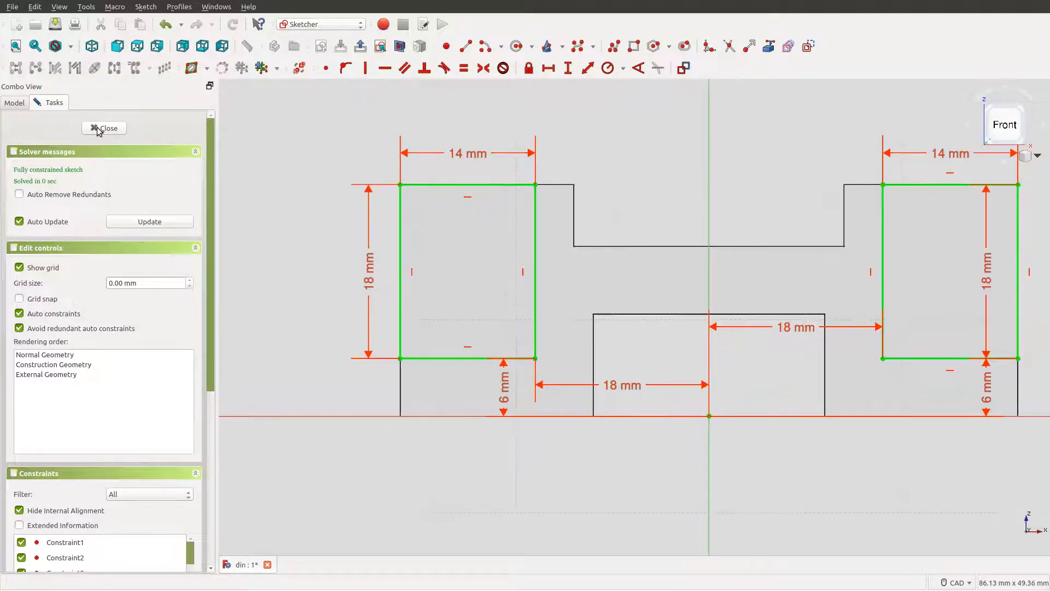
# - Close the finished side-rectangle sketch and rename it SideCut
pyautogui.click(104, 127)
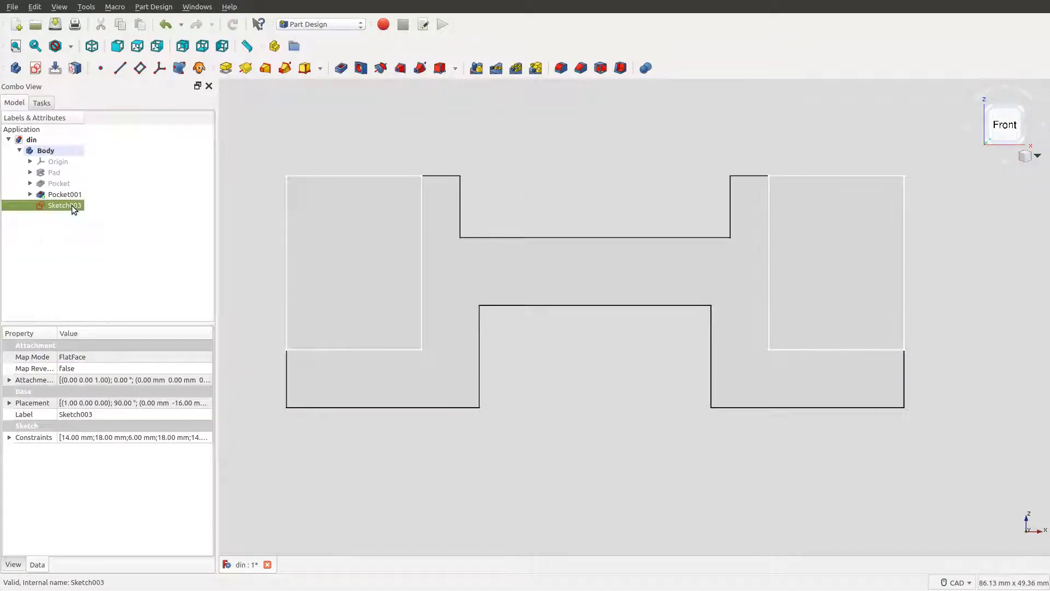
pyautogui.press('Up')
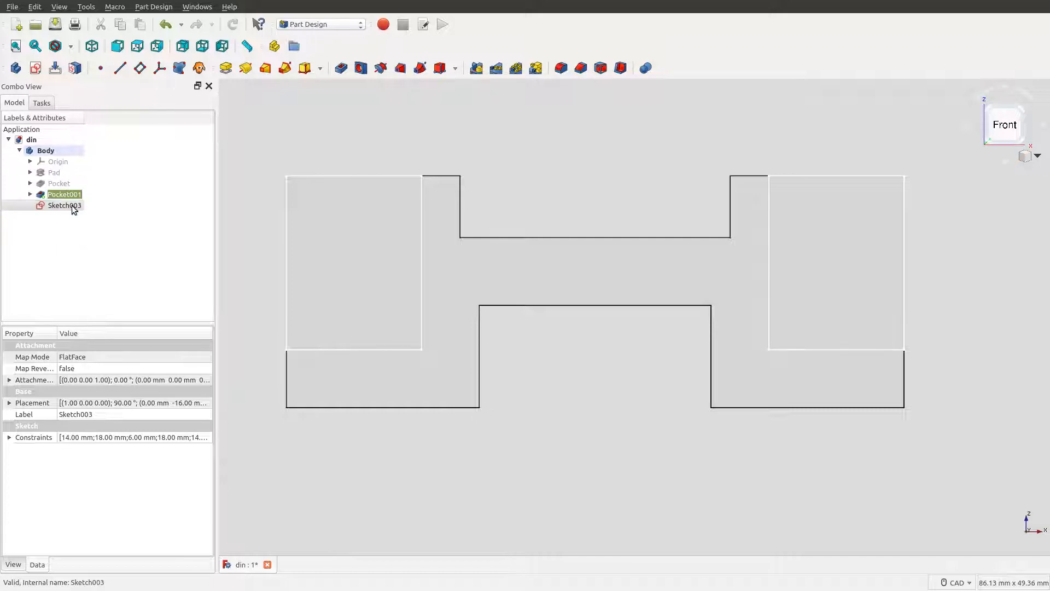
pyautogui.click(64, 205)
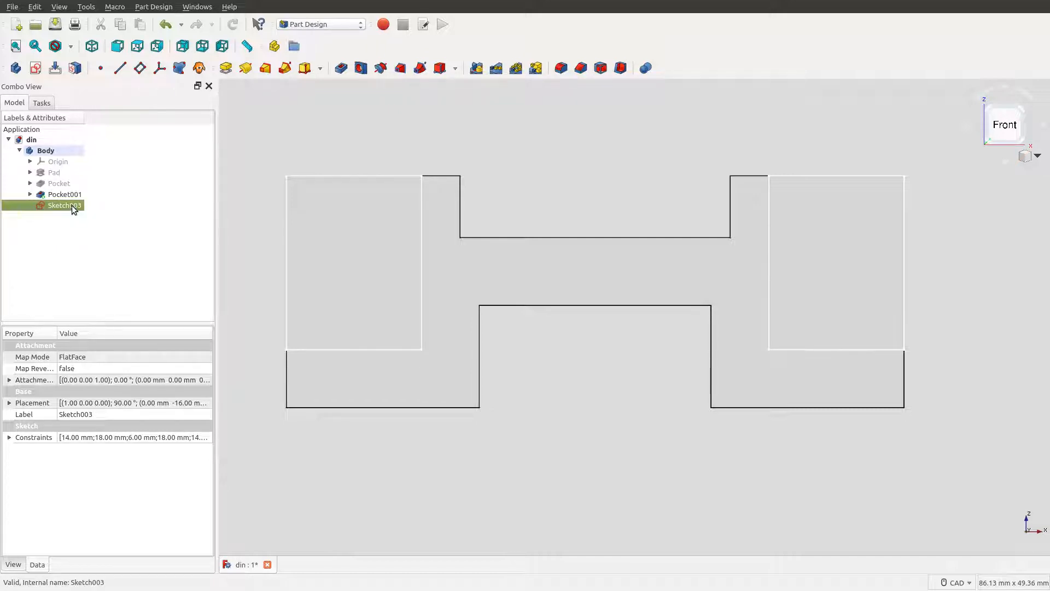
pyautogui.press('Up')
pyautogui.click(71, 205)
pyautogui.rightClick(71, 205)
pyautogui.click(126, 343)
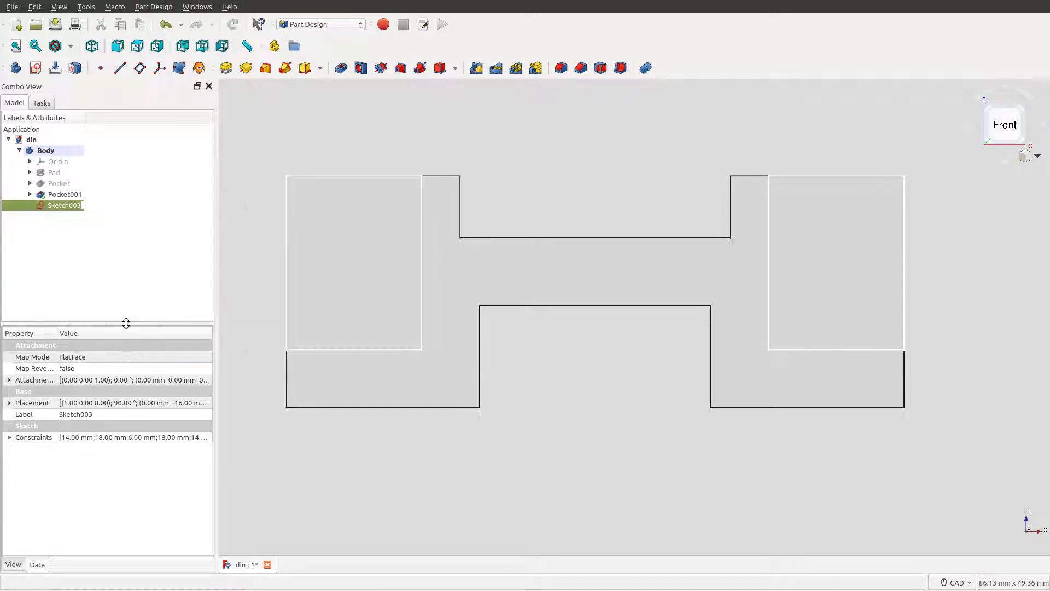
pyautogui.write('SideCut')
pyautogui.press('Return')
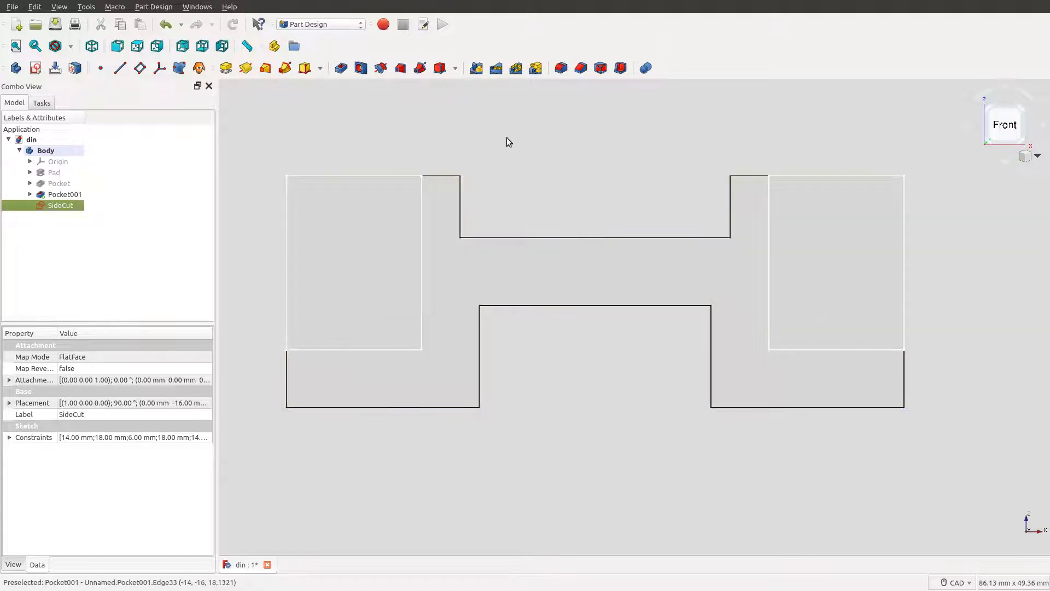
pyautogui.click(506, 137)
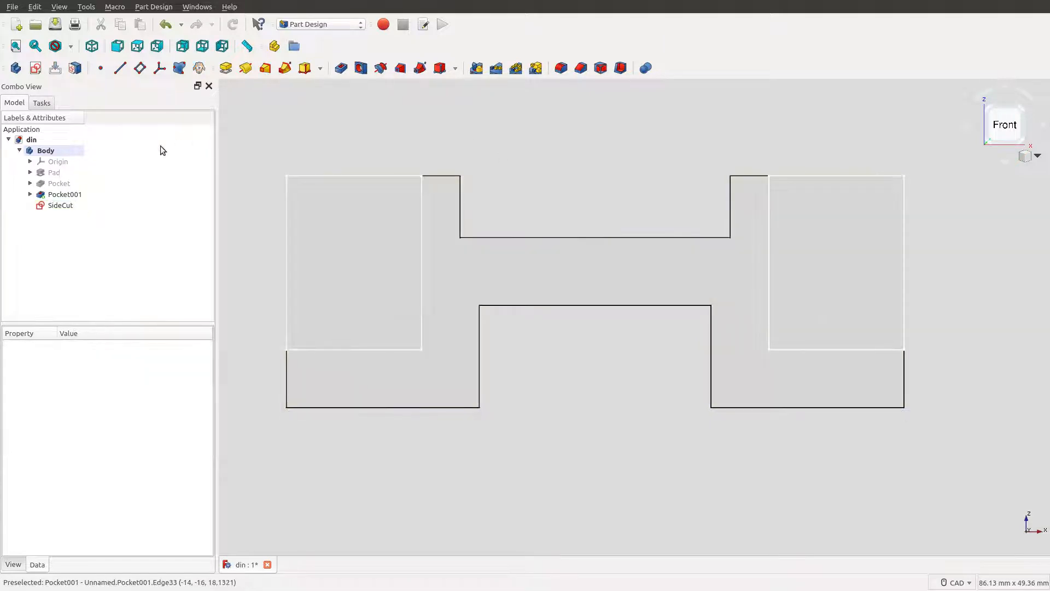
# - Pocket the SideCut sketch to a length of 32 mm
pyautogui.click(57, 206)
pyautogui.click(48, 103)
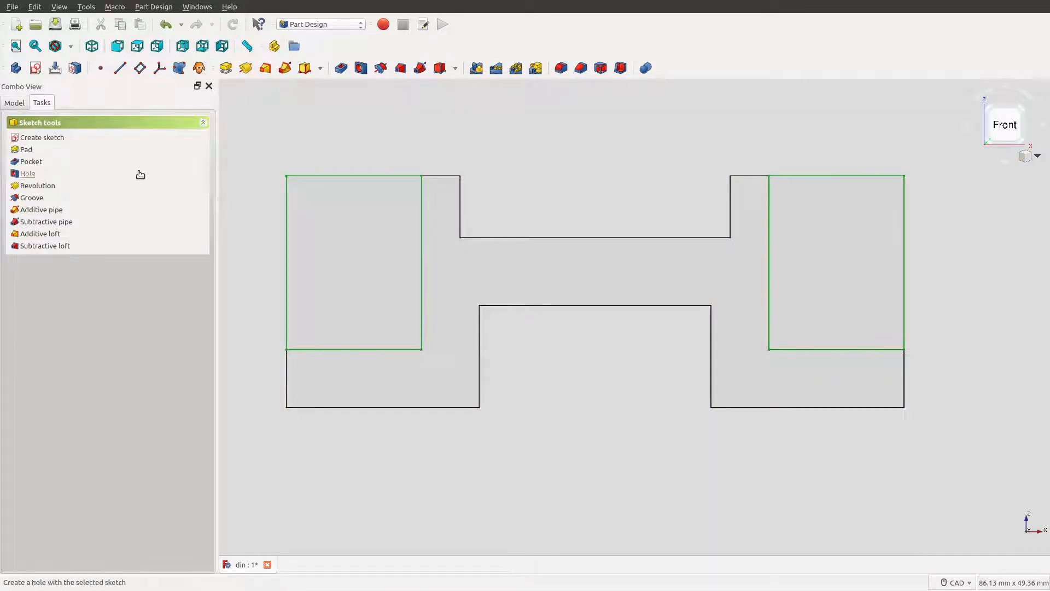
pyautogui.click(87, 161)
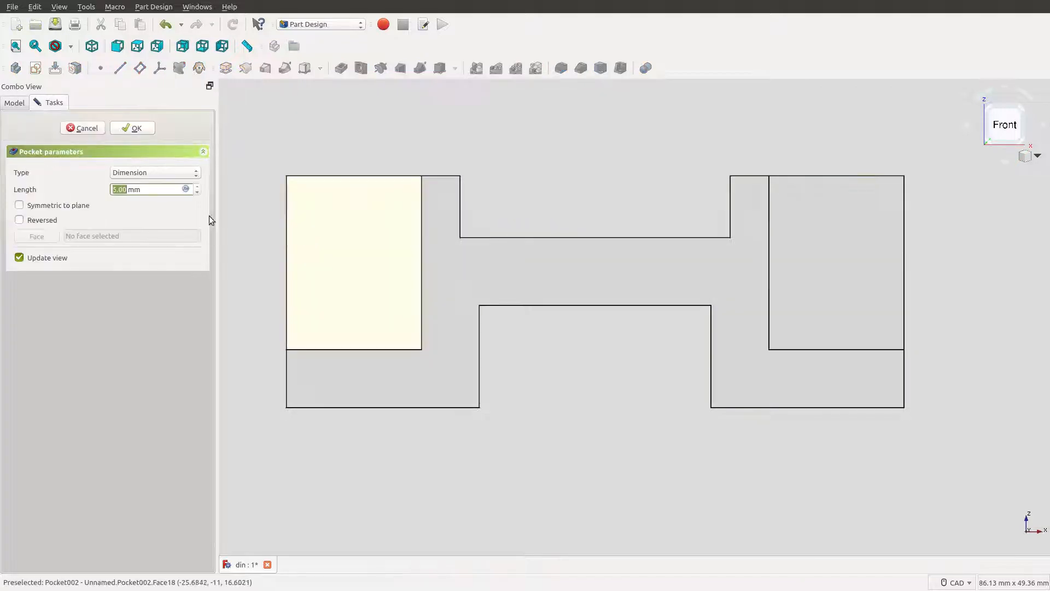
pyautogui.write('30')
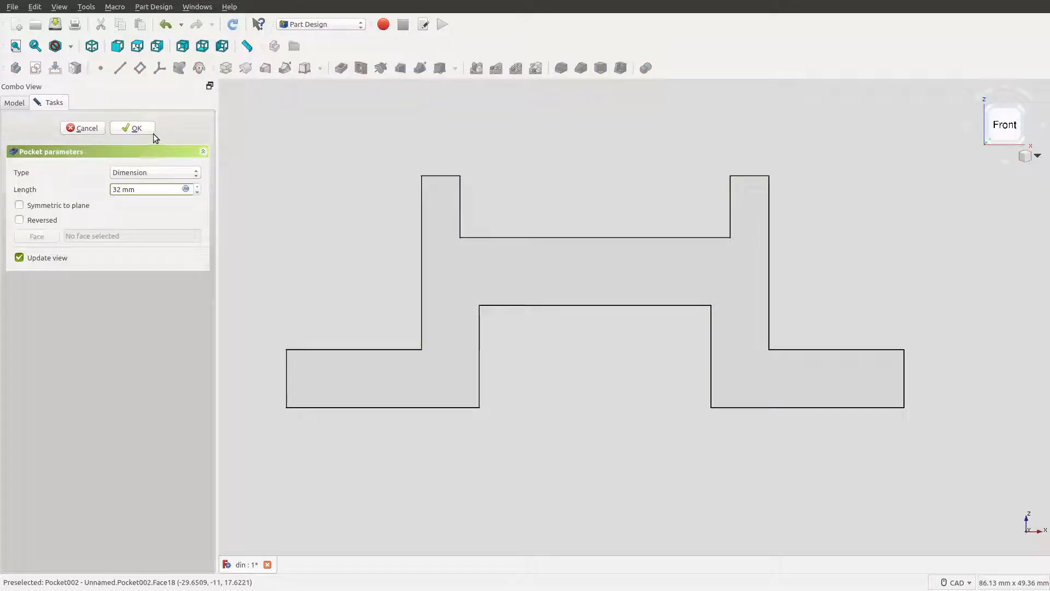
pyautogui.click(145, 129)
# - Examine the part's shape around the side cuts, top cut and bottom channel from several angles
pyautogui.moveTo(380, 275)
pyautogui.mouseDown(button='middle')
pyautogui.moveTo(435, 301)
pyautogui.moveTo(572, 291)
pyautogui.moveTo(417, 263)
pyautogui.moveTo(378, 244)
pyautogui.moveTo(419, 328)
pyautogui.moveTo(368, 314)
pyautogui.moveTo(441, 301)
pyautogui.mouseUp(button='middle')
pyautogui.scroll(-4, 454, 296)
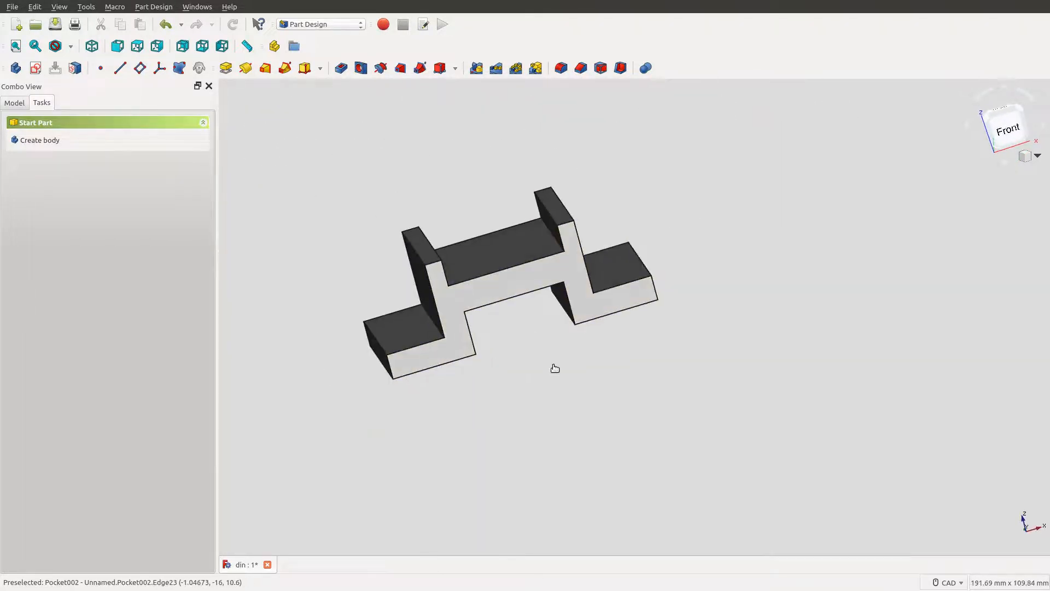
pyautogui.moveTo(494, 321); pyautogui.dragTo(564, 371, button='middle')
pyautogui.scroll(6, 569, 355)
pyautogui.moveTo(605, 414); pyautogui.dragTo(678, 407, button='middle')
pyautogui.scroll(-4, 636, 412)
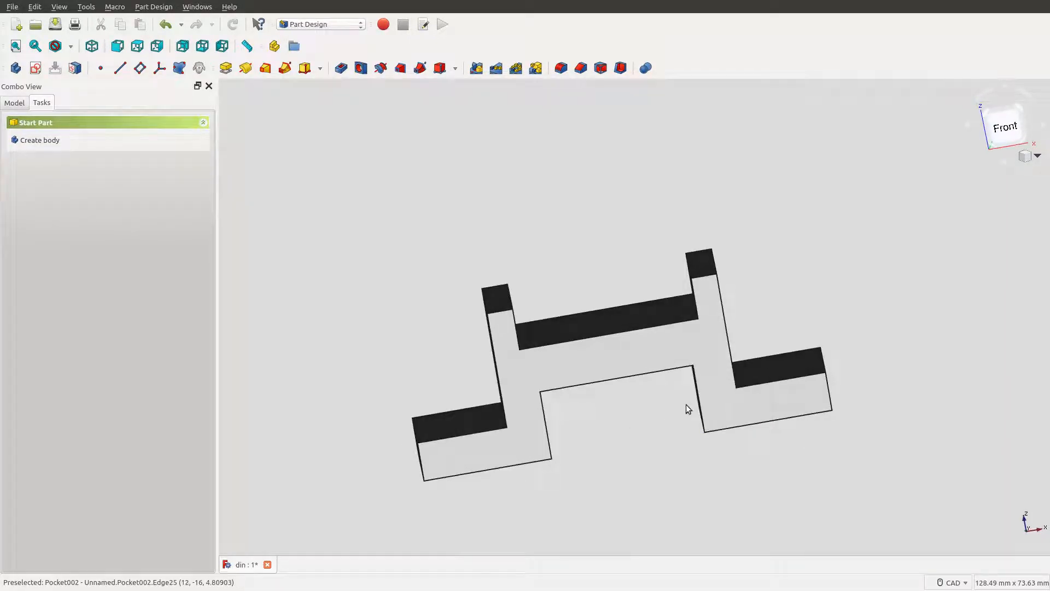
pyautogui.scroll(-3, 454, 401)
pyautogui.moveTo(436, 346)
pyautogui.mouseDown(button='middle')
pyautogui.moveTo(472, 405)
pyautogui.moveTo(547, 402)
pyautogui.moveTo(481, 431)
pyautogui.moveTo(704, 401)
pyautogui.moveTo(726, 328)
pyautogui.moveTo(656, 358)
pyautogui.moveTo(455, 339)
pyautogui.mouseUp(button='middle')
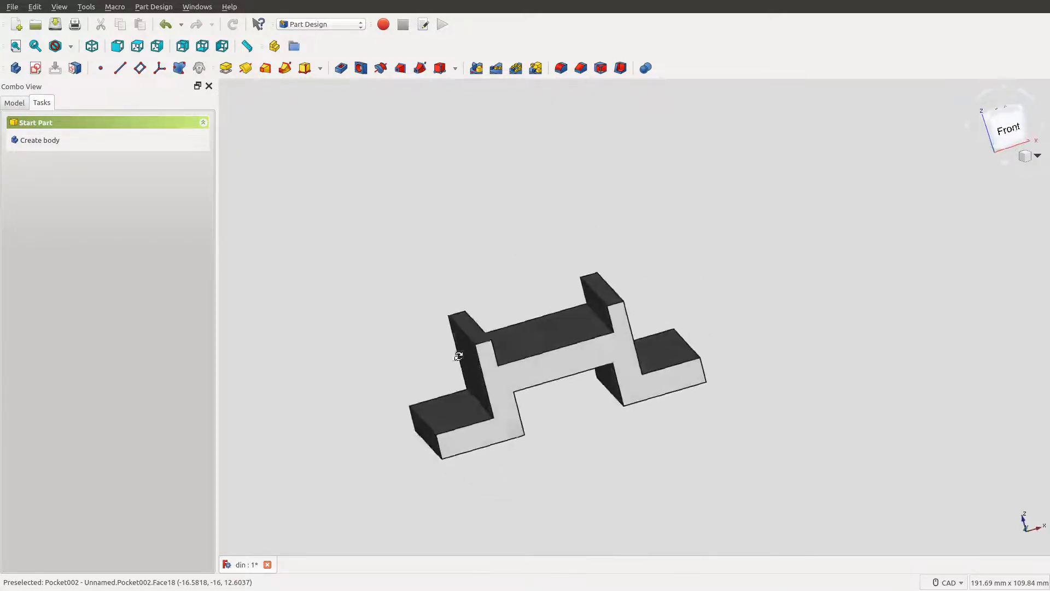
# - Create a sketch on the floor face of the top cut between the two upright walls
pyautogui.click(1007, 128)
pyautogui.moveTo(593, 280); pyautogui.dragTo(553, 279, button='middle')
pyautogui.click(531, 253)
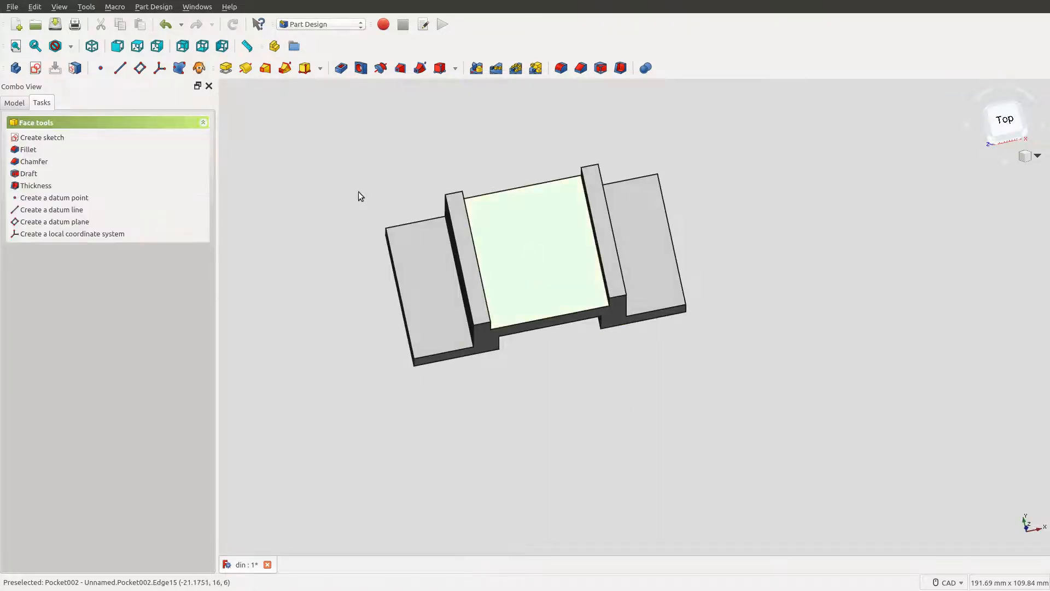
pyautogui.click(57, 140)
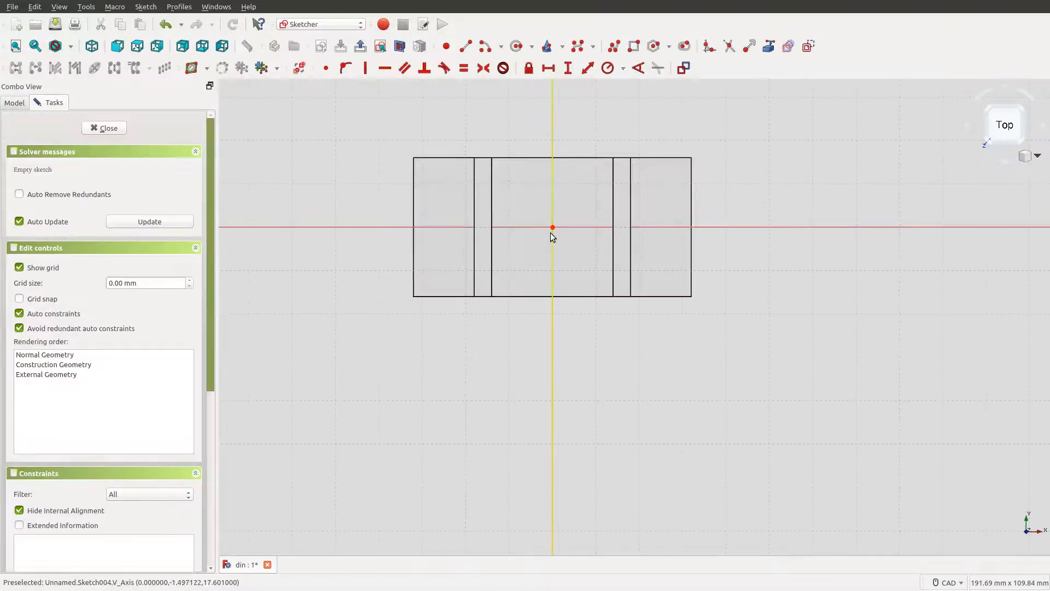
# - Draw two circles centred on the vertical axis, one below the origin about 3 mm in radius and one above about 3.4 mm
pyautogui.scroll(4, 552, 230)
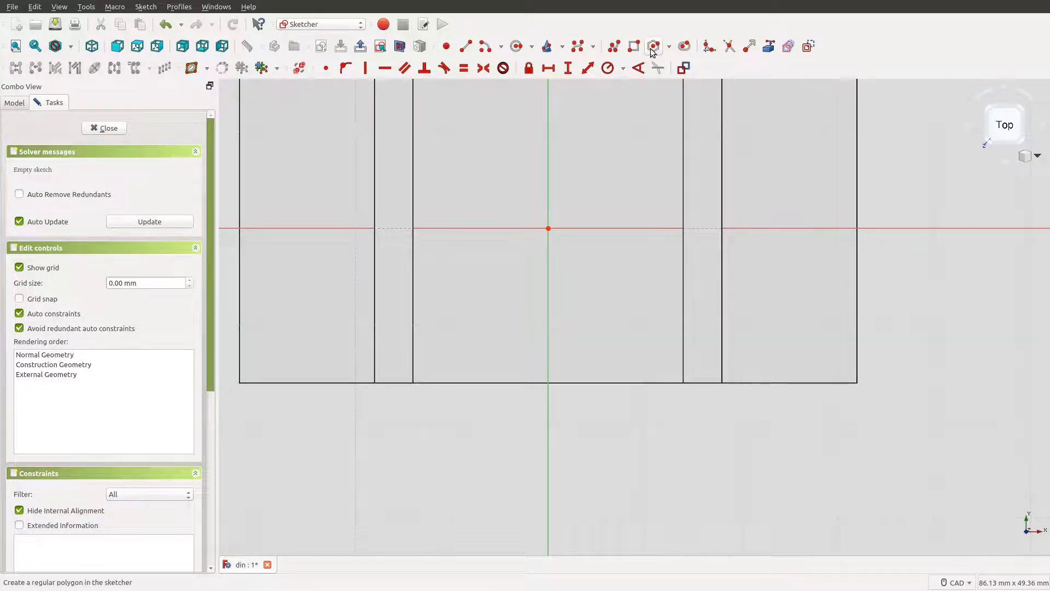
pyautogui.click(516, 46)
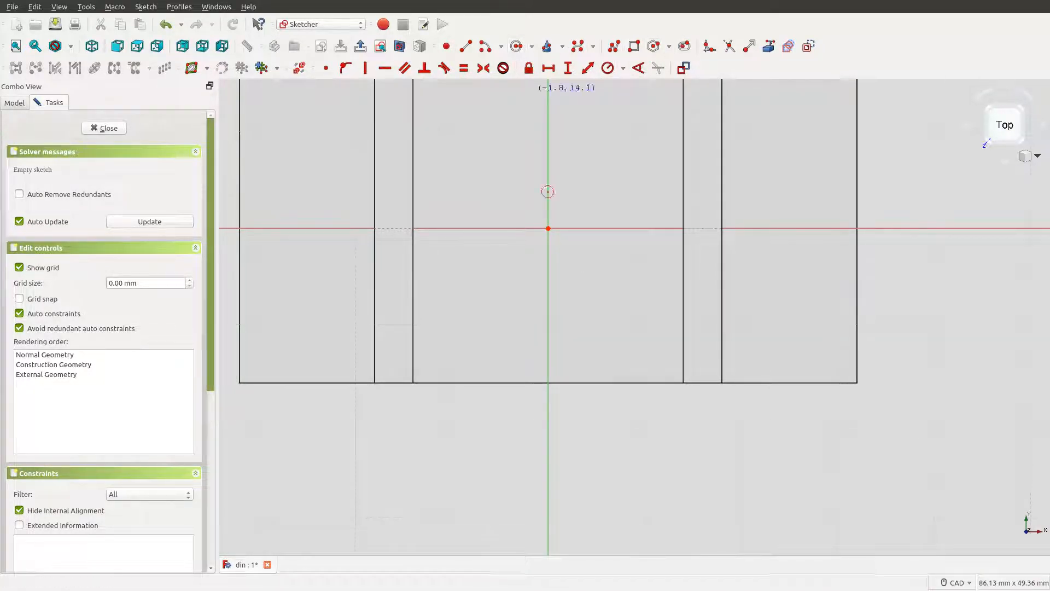
pyautogui.click(548, 293)
pyautogui.click(572, 313)
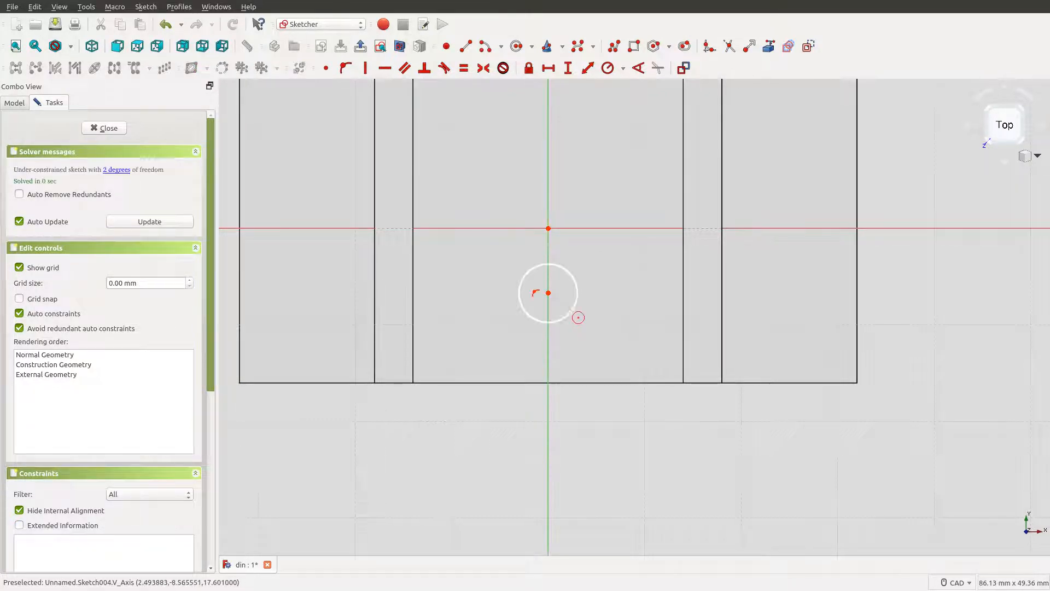
pyautogui.click(548, 153)
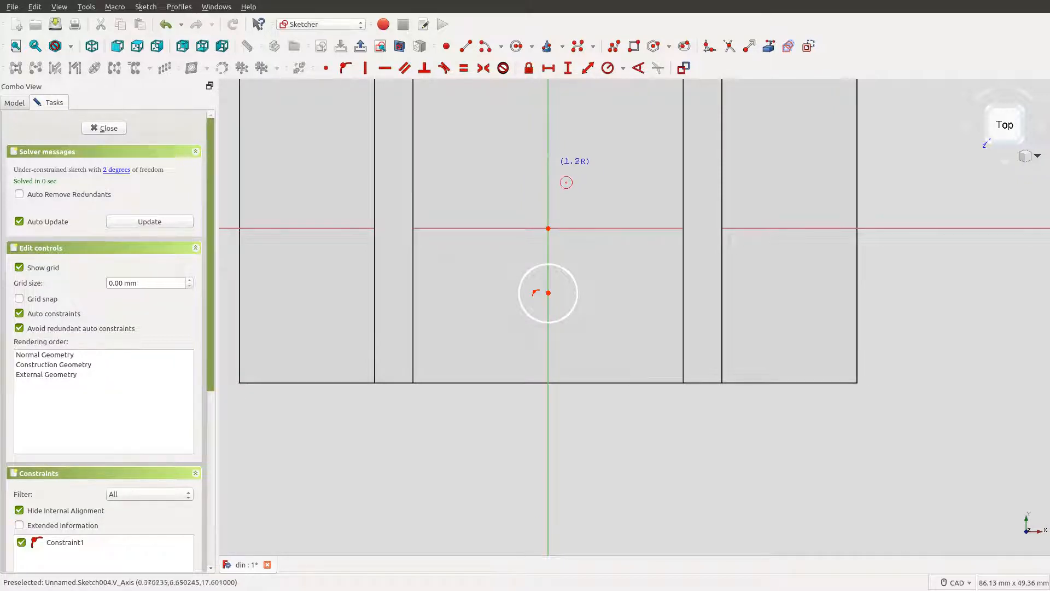
pyautogui.click(568, 180)
pyautogui.rightClick(580, 164)
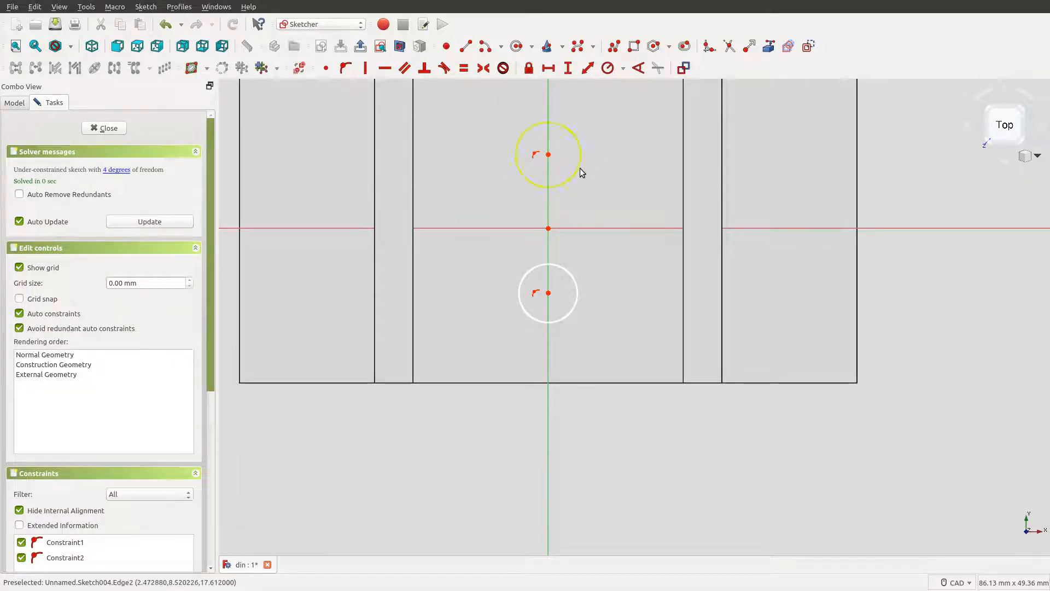
# - Constrain the radius of both circles to 2.6 mm
pyautogui.hotkey('shift', 'r')
pyautogui.click(579, 164)
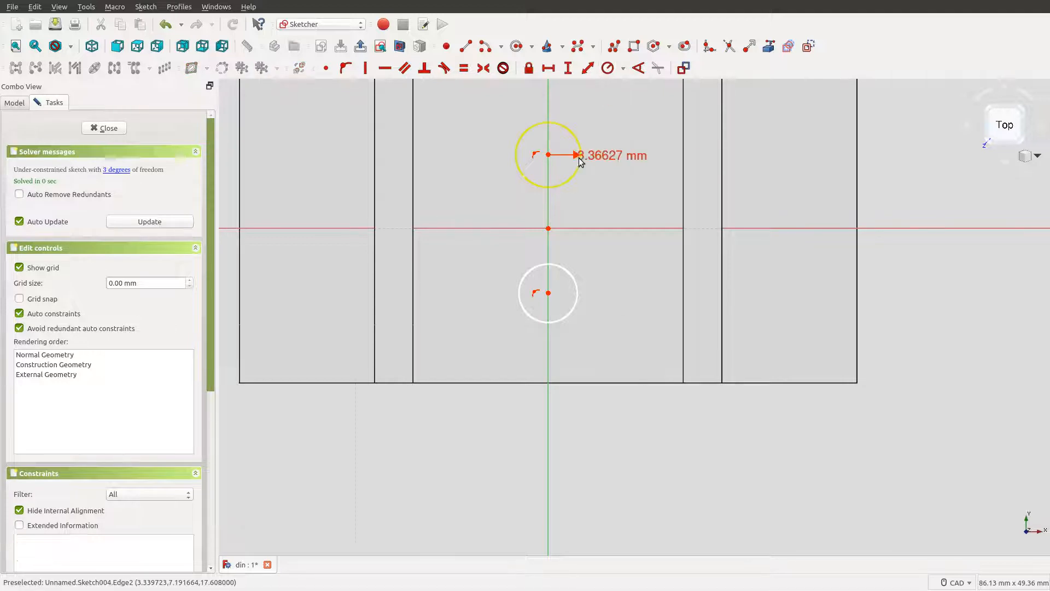
pyautogui.write('2')
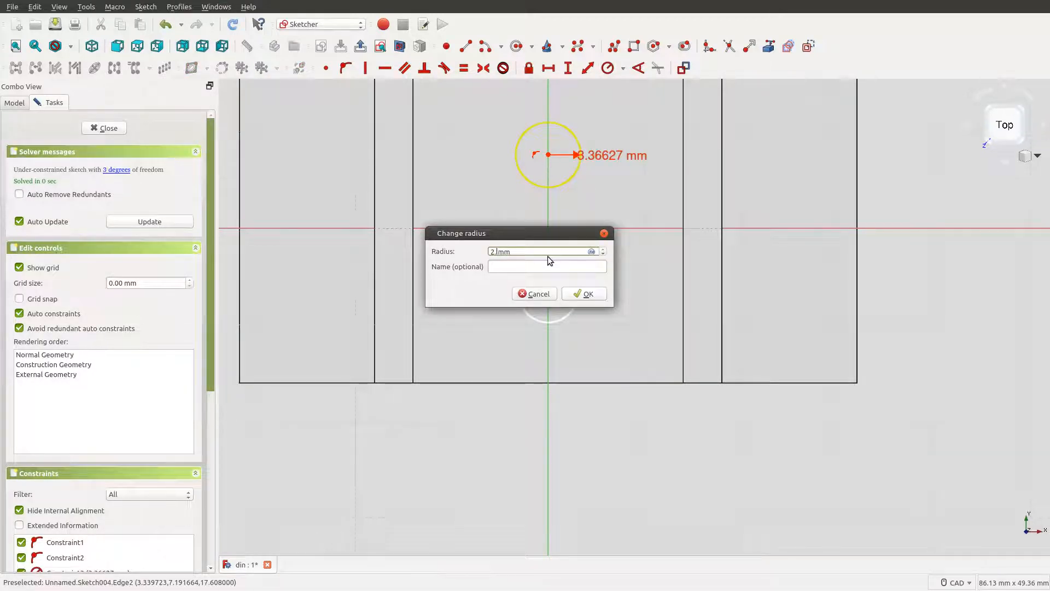
pyautogui.write('6')
pyautogui.click(585, 294)
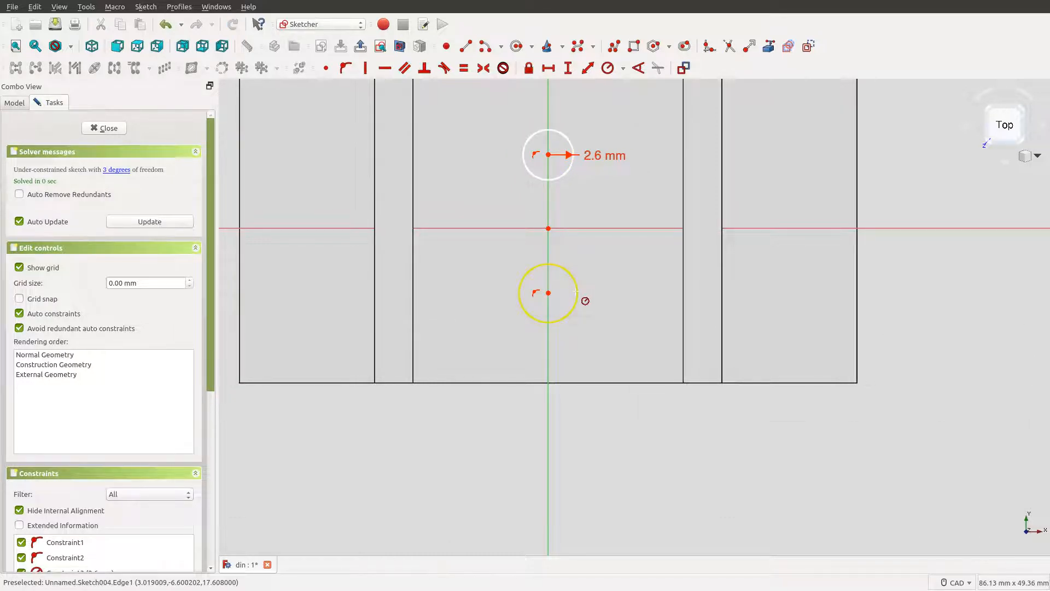
pyautogui.click(576, 291)
pyautogui.write('2.')
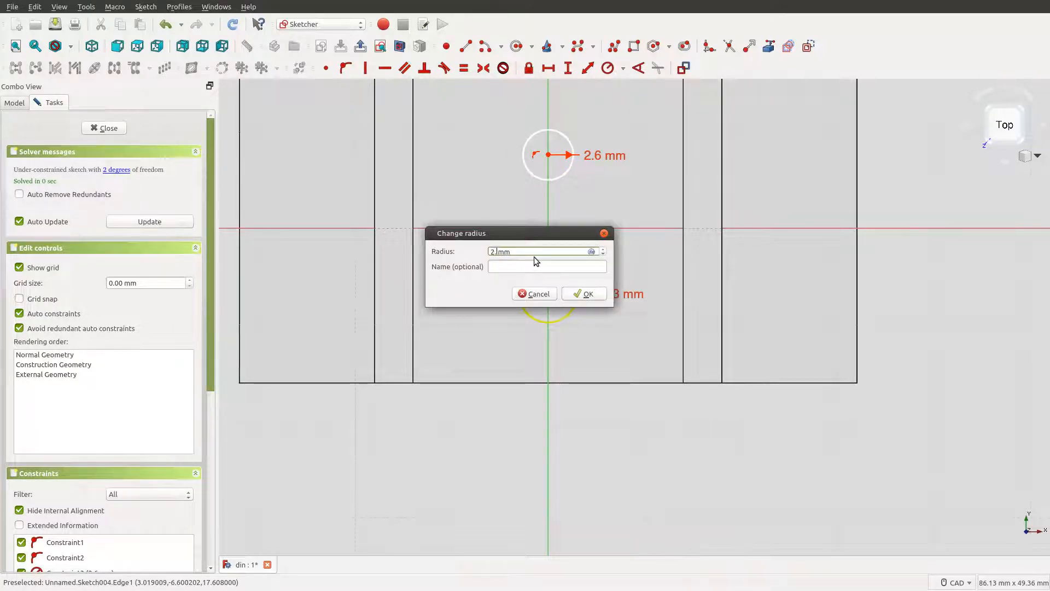
pyautogui.write('6')
pyautogui.click(581, 293)
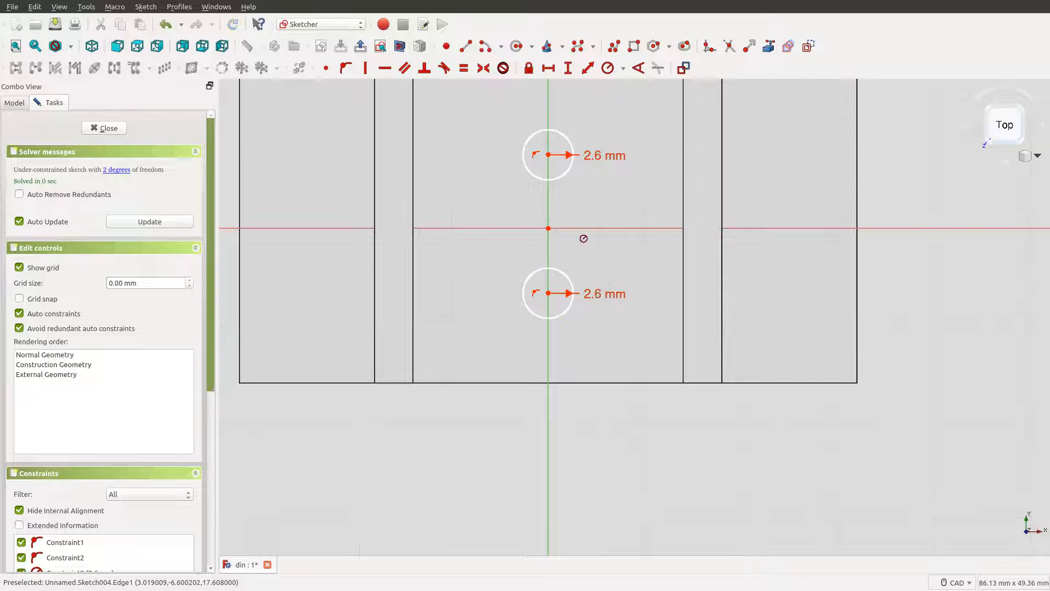
# - Constrain the vertical distance between the two circle centres to 14 mm
pyautogui.rightClick(472, 192)
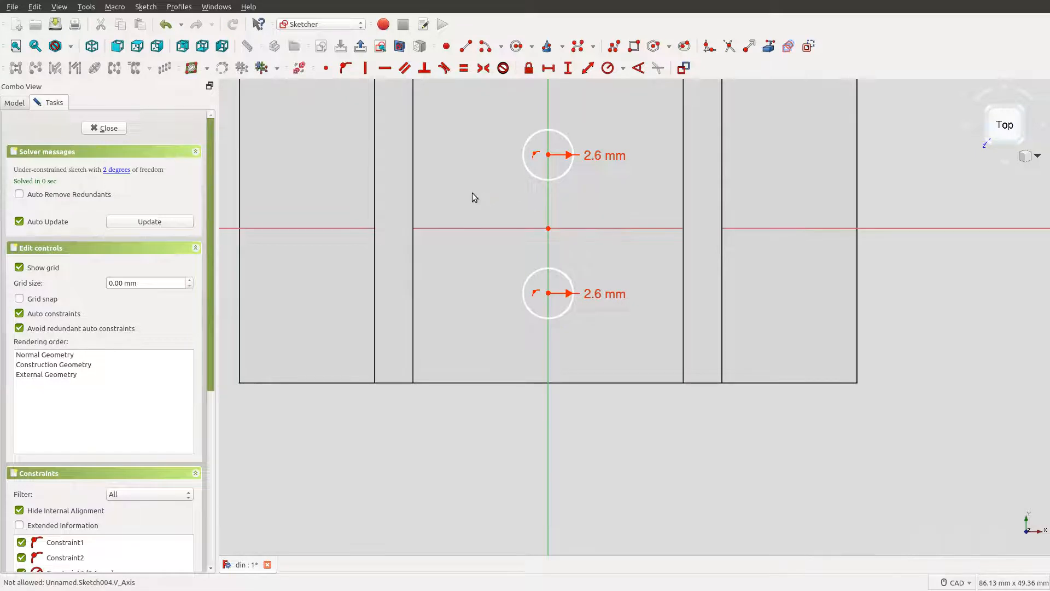
pyautogui.click(549, 156)
pyautogui.click(549, 293)
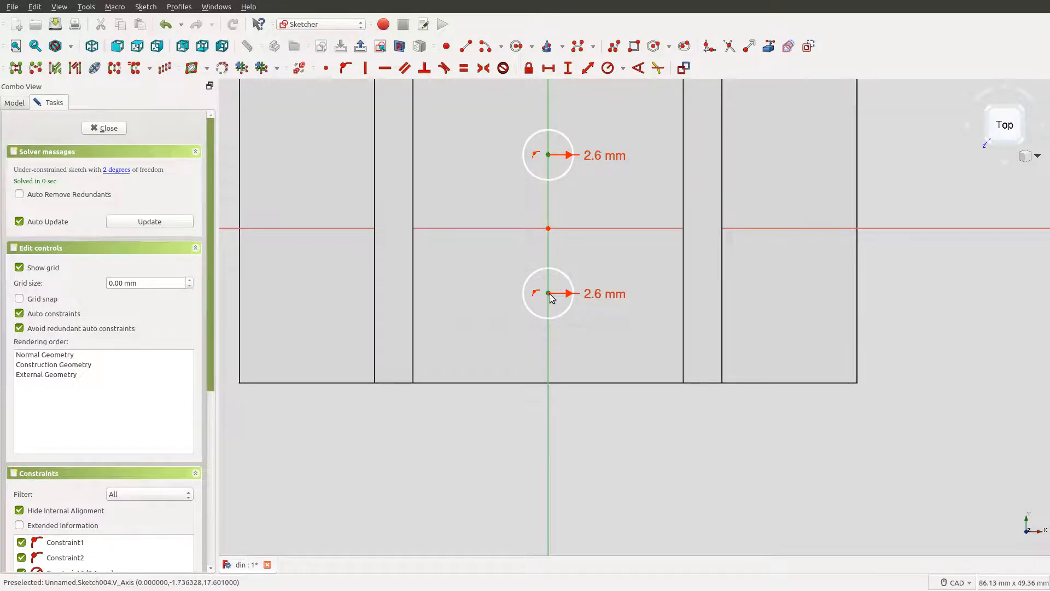
pyautogui.click(569, 67)
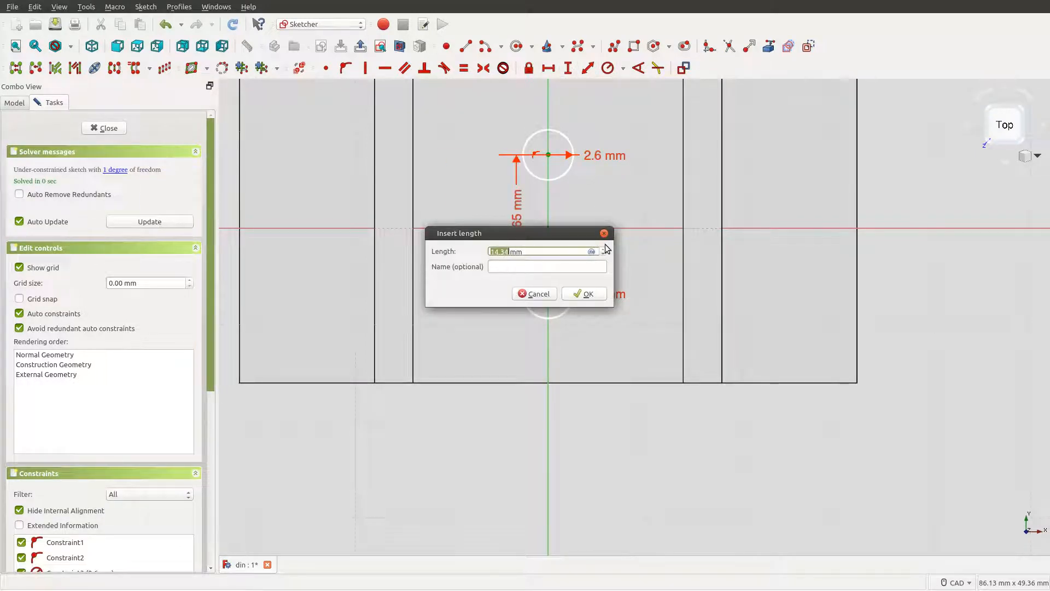
pyautogui.write('14')
pyautogui.click(598, 295)
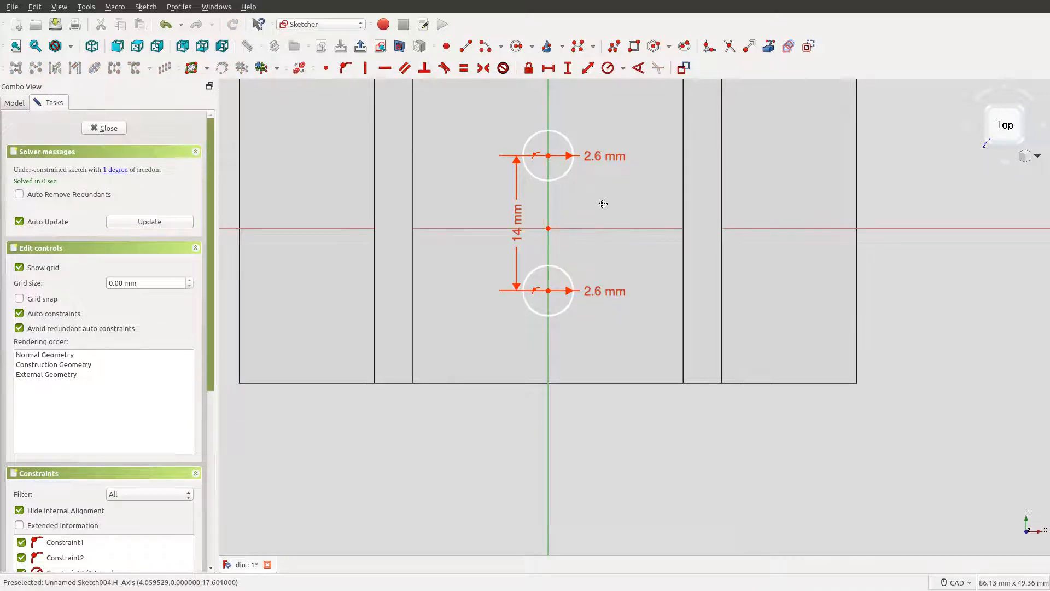
# - Constrain the vertical distance between the lower circle's centre and the sketch origin to 7 mm
pyautogui.moveTo(602, 204)
pyautogui.mouseDown(button='middle')
pyautogui.moveTo(628, 253)
pyautogui.moveTo(619, 202)
pyautogui.moveTo(606, 200)
pyautogui.mouseUp(button='middle')
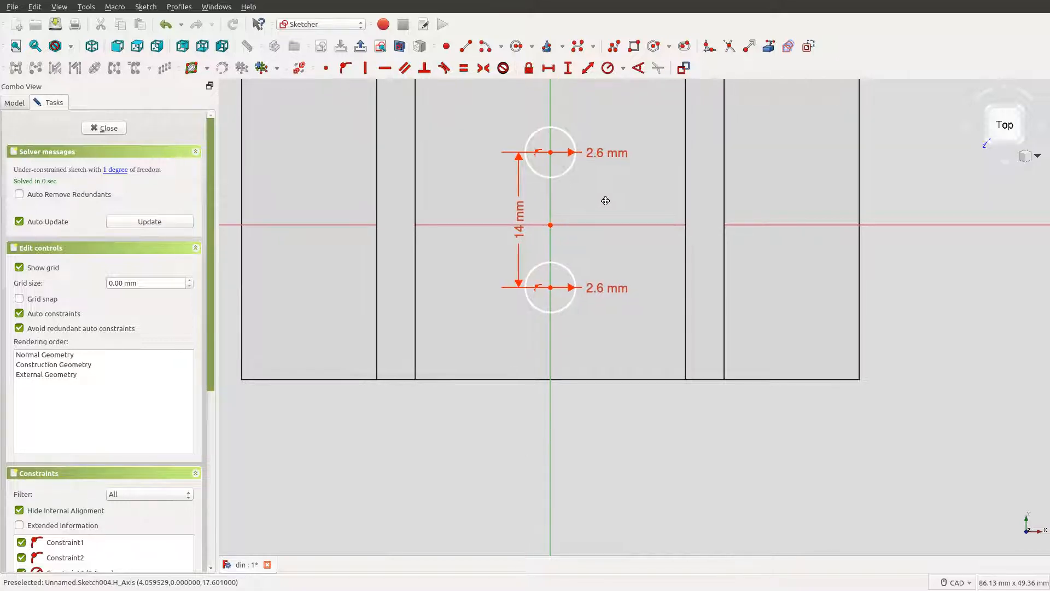
pyautogui.click(551, 289)
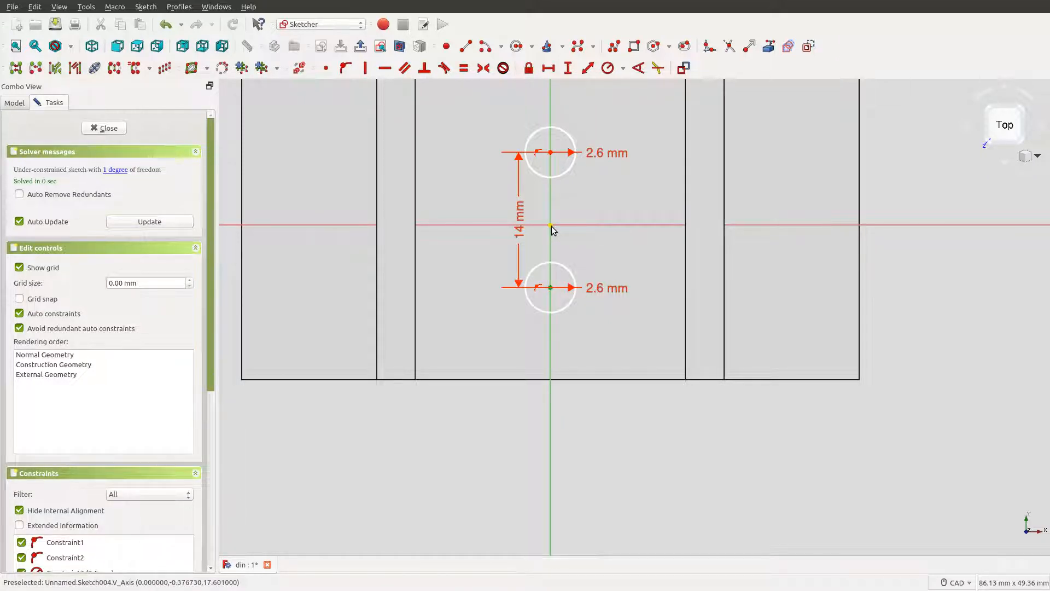
pyautogui.click(551, 225)
pyautogui.click(568, 68)
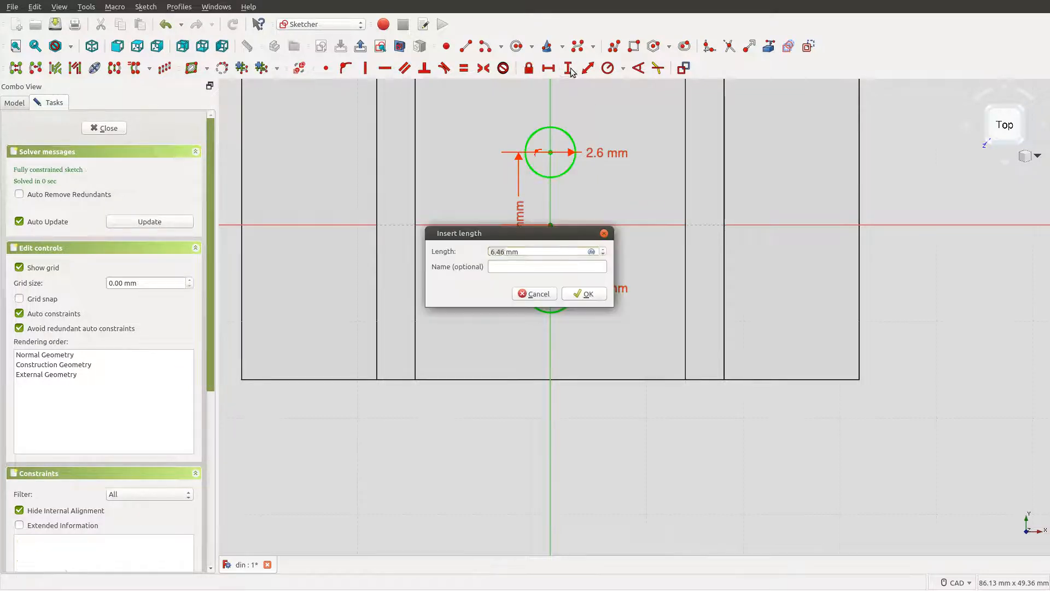
pyautogui.write('7')
pyautogui.click(585, 294)
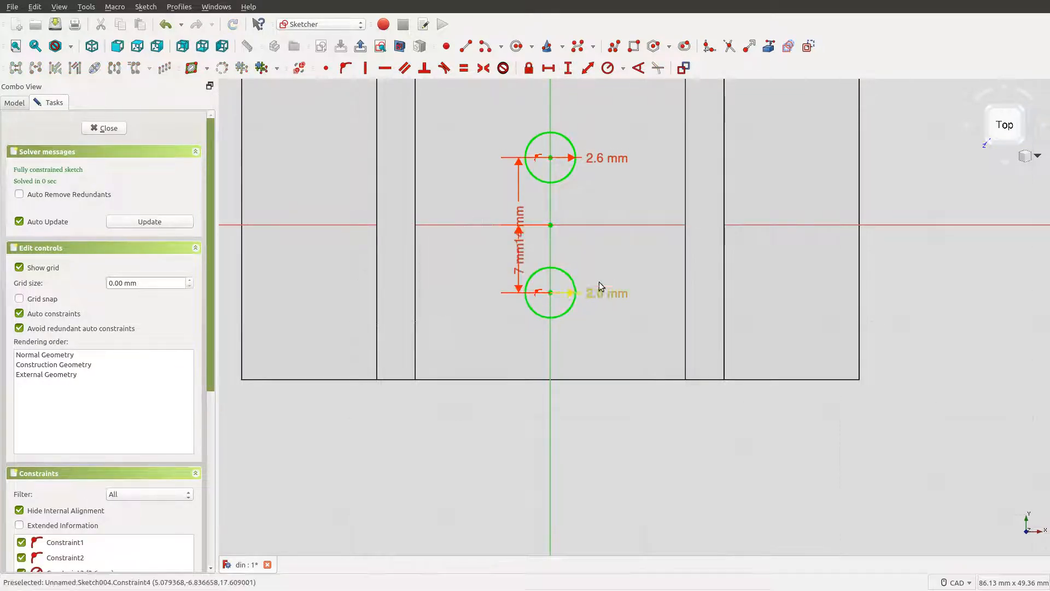
# - Finish the sketch and pocket the two circles 5 mm deep through the part's central web
pyautogui.scroll(-2, 631, 215)
pyautogui.moveTo(643, 205)
pyautogui.mouseDown(button='middle')
pyautogui.moveTo(612, 211)
pyautogui.moveTo(652, 211)
pyautogui.moveTo(602, 232)
pyautogui.moveTo(603, 242)
pyautogui.mouseUp(button='middle')
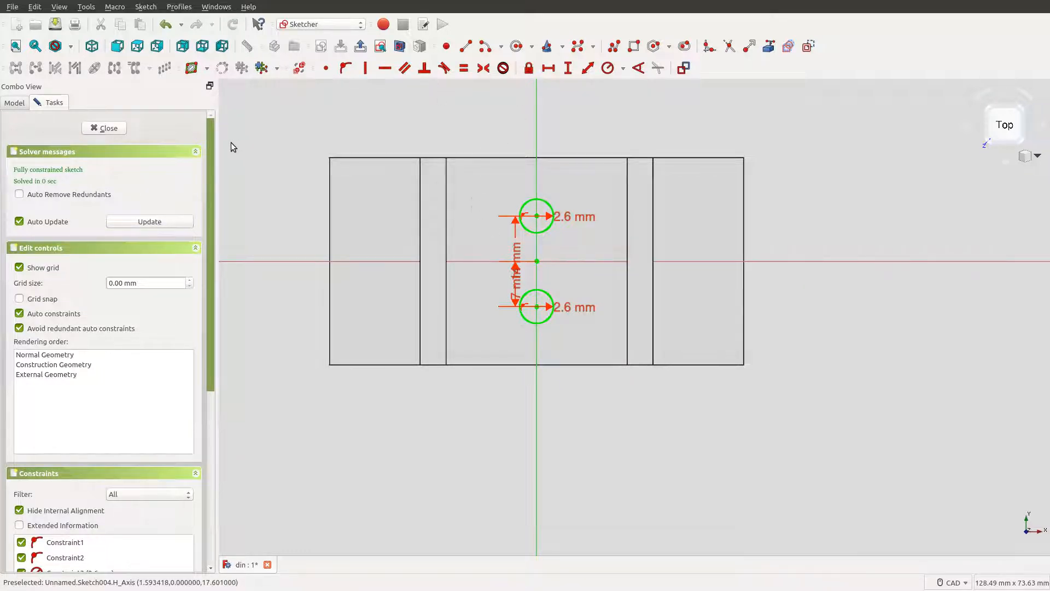
pyautogui.click(107, 129)
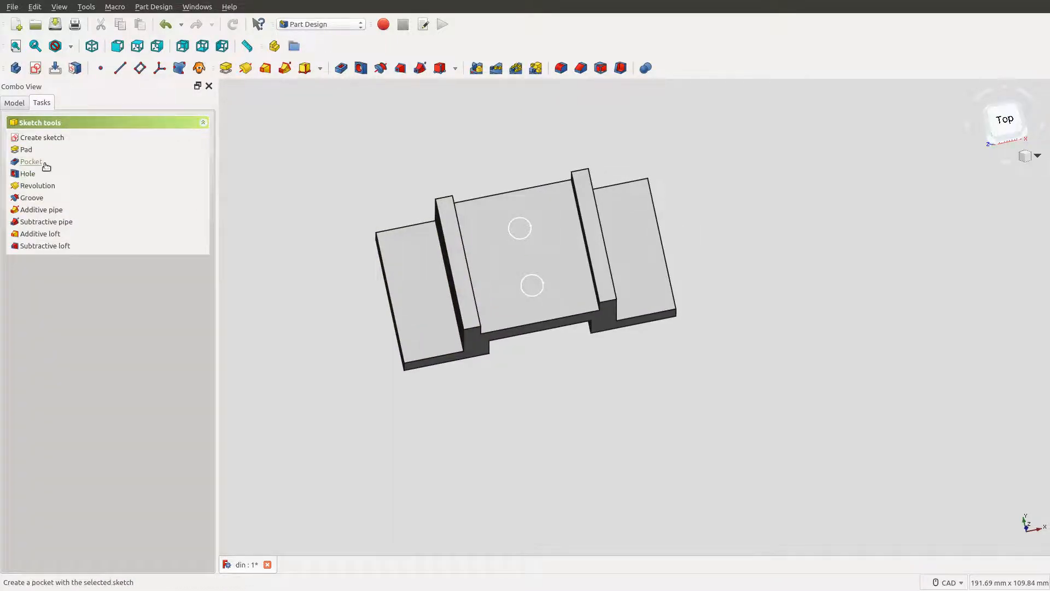
pyautogui.click(45, 163)
pyautogui.rightClick(549, 376)
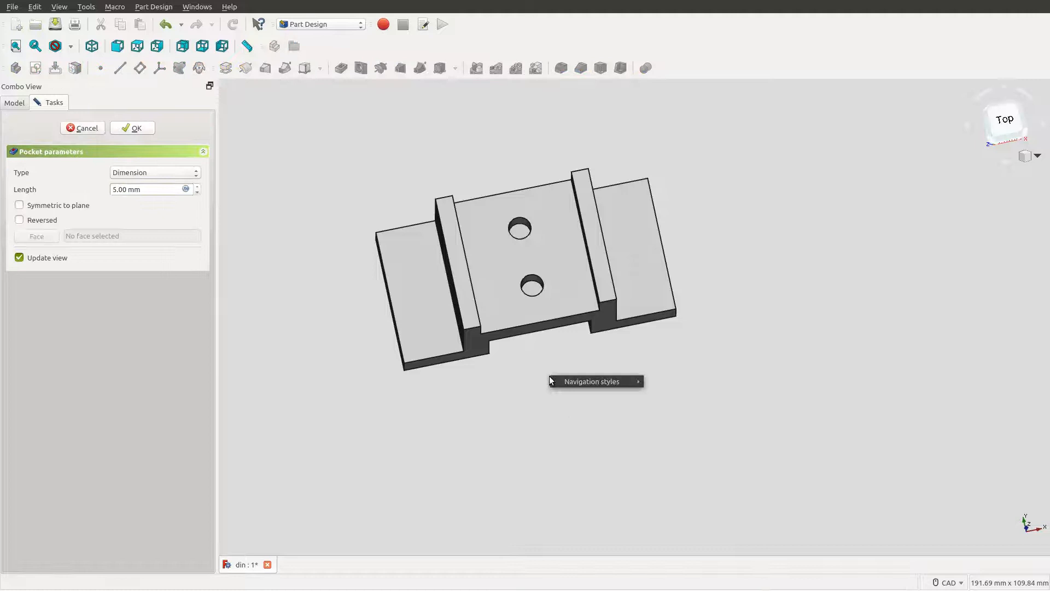
pyautogui.click(494, 398)
pyautogui.moveTo(550, 393); pyautogui.dragTo(539, 228, button='middle')
pyautogui.scroll(5, 539, 227)
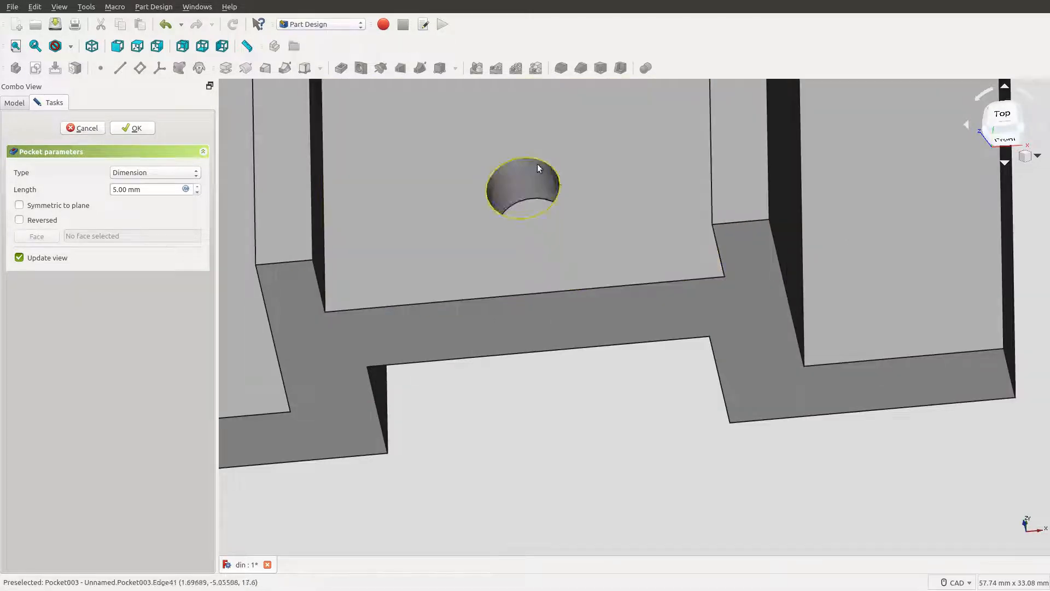
pyautogui.scroll(-8, 537, 164)
pyautogui.scroll(1, 594, 248)
pyautogui.moveTo(594, 249); pyautogui.dragTo(599, 276, button='middle')
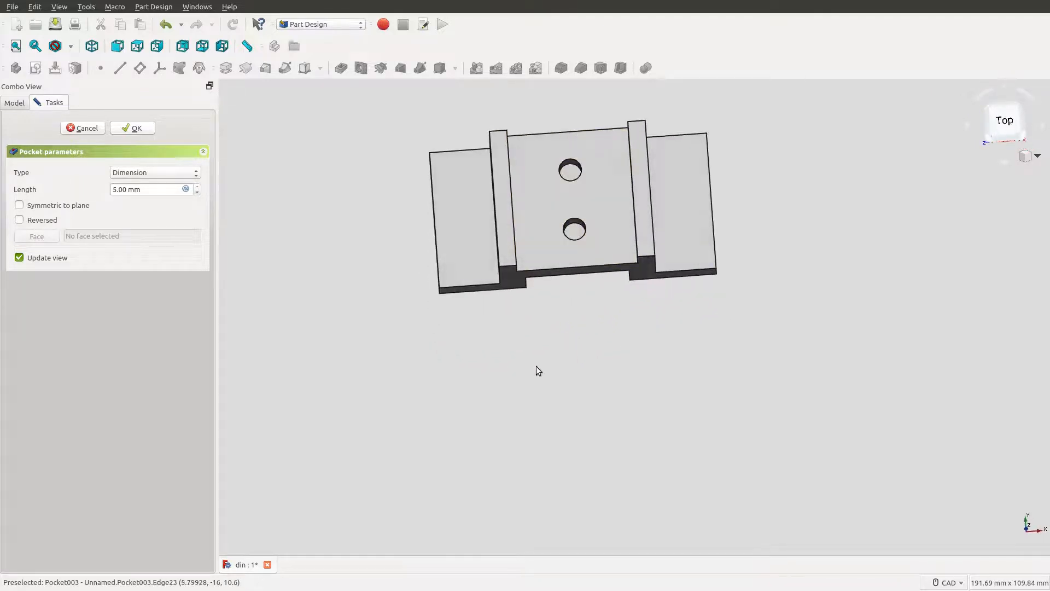
pyautogui.moveTo(529, 340); pyautogui.dragTo(569, 386, button='middle')
pyautogui.click(520, 270)
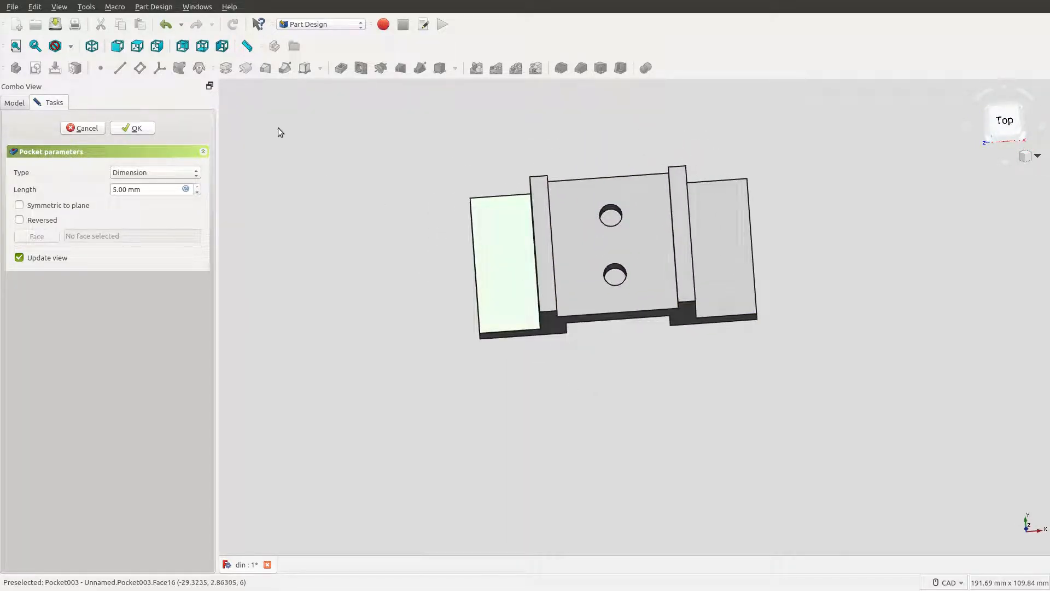
pyautogui.click(132, 130)
# - Start a new sketch on the top face of the left side ledge
pyautogui.click(485, 268)
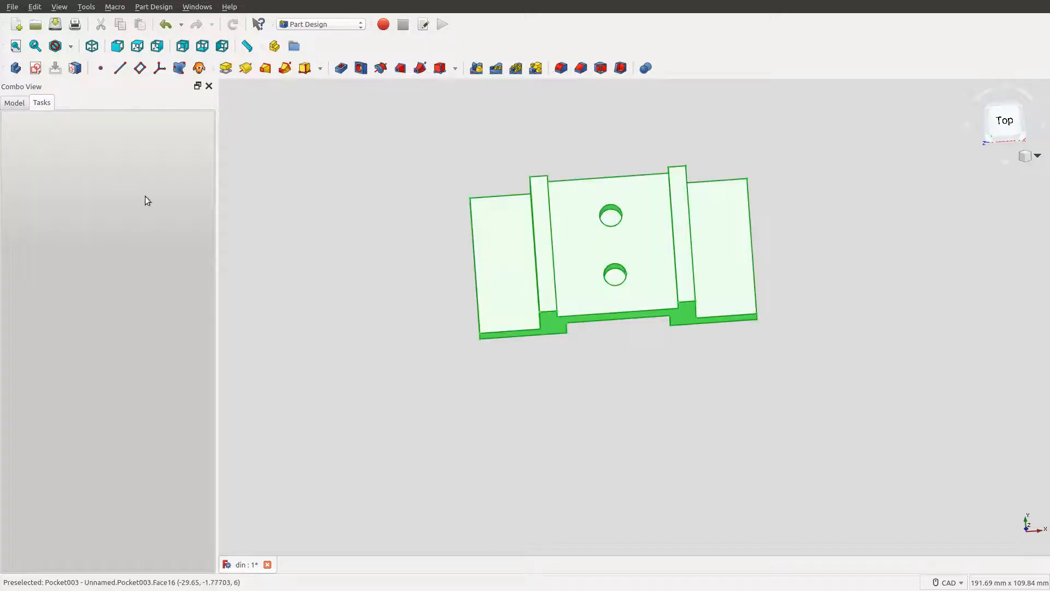
pyautogui.click(529, 293)
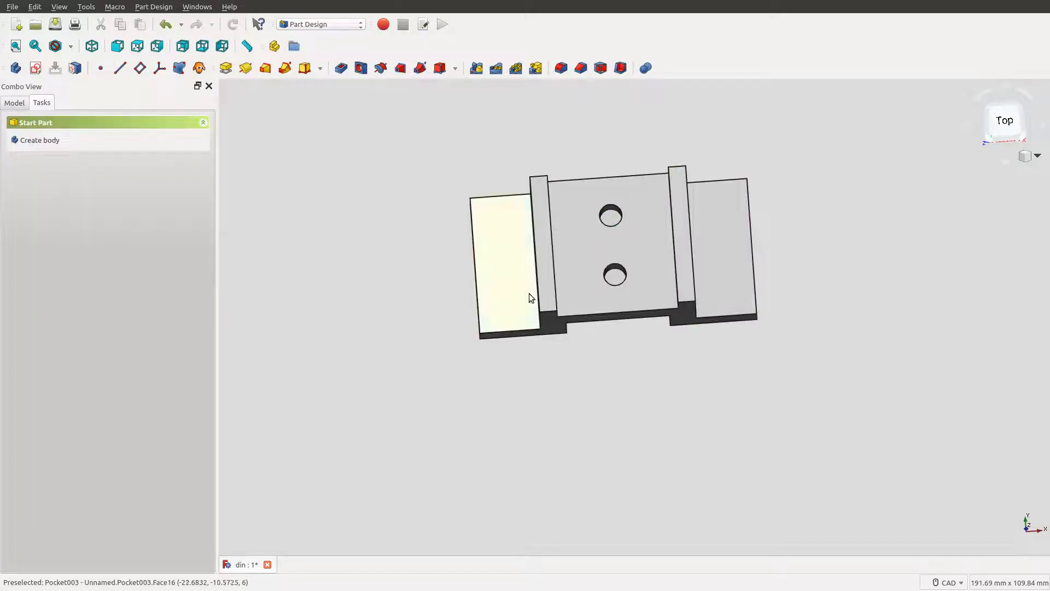
pyautogui.click(22, 104)
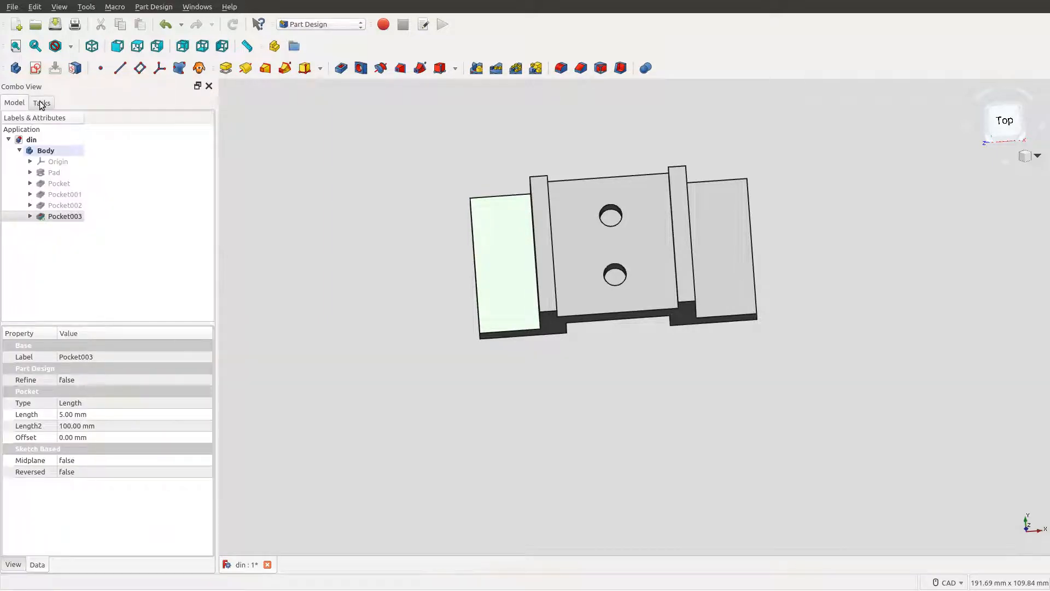
pyautogui.click(36, 68)
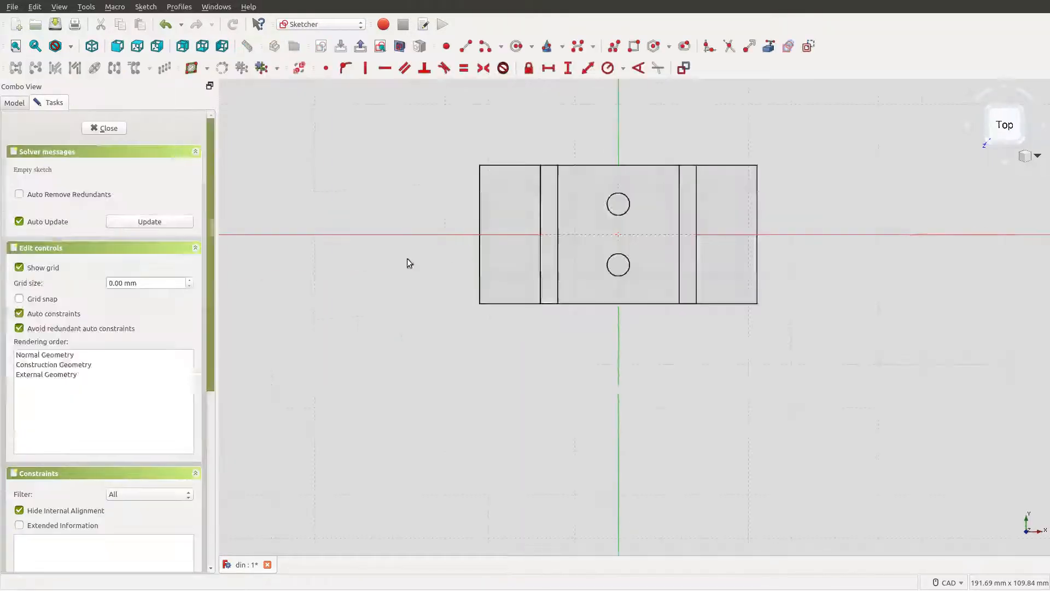
# - Draw a circle of about 2.1 mm radius on the left ledge, centred on the horizontal axis
pyautogui.scroll(4, 536, 235)
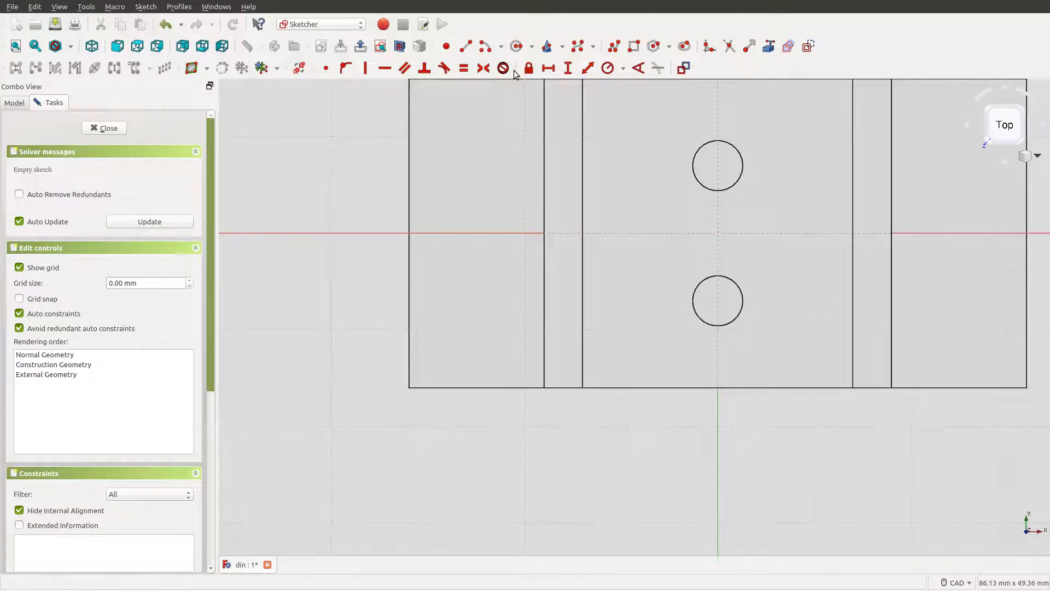
pyautogui.click(516, 46)
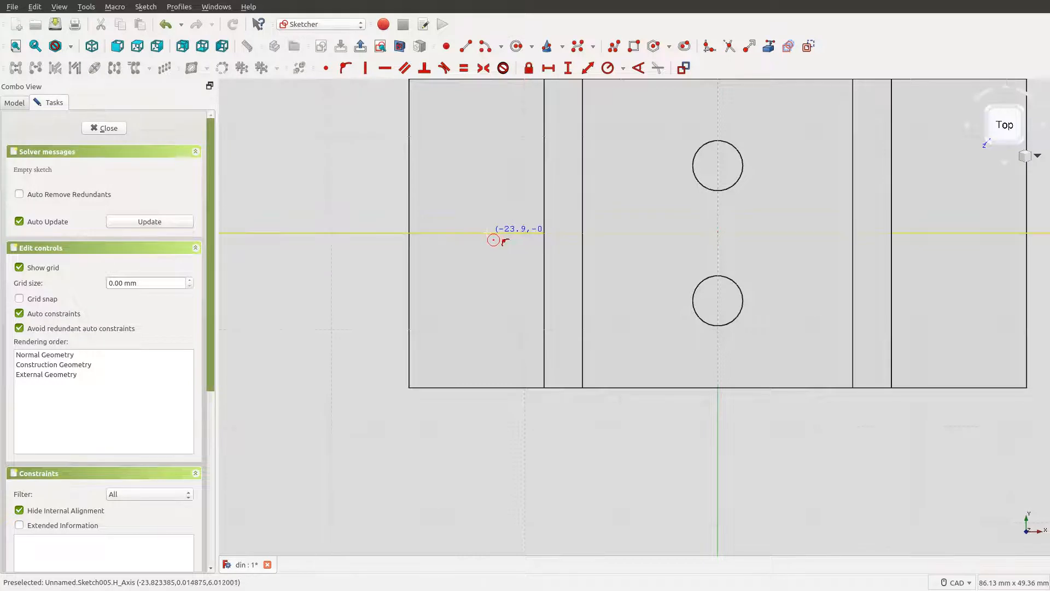
pyautogui.click(485, 233)
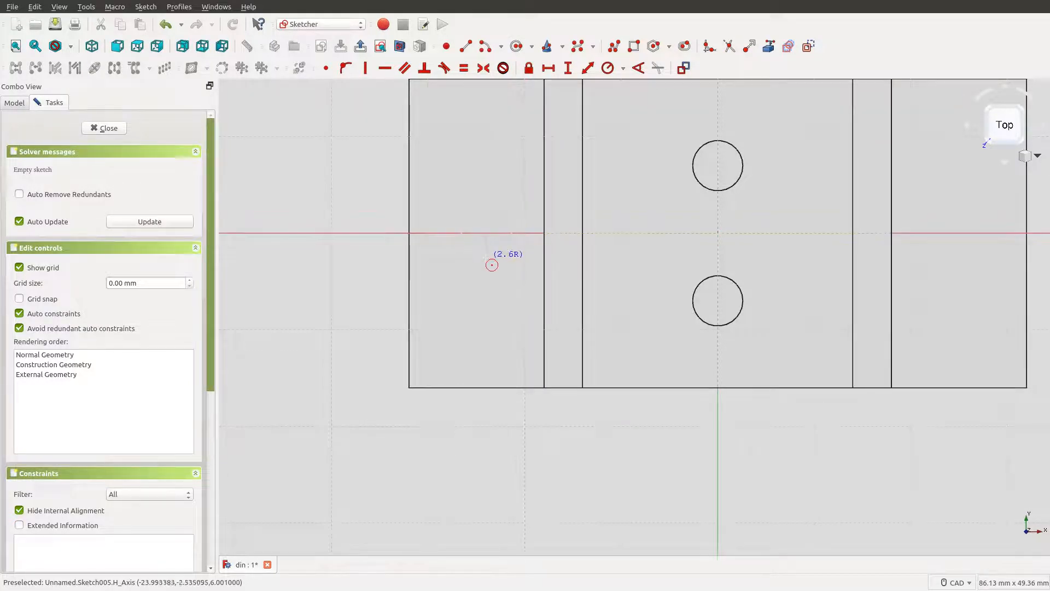
pyautogui.click(500, 247)
pyautogui.rightClick(490, 267)
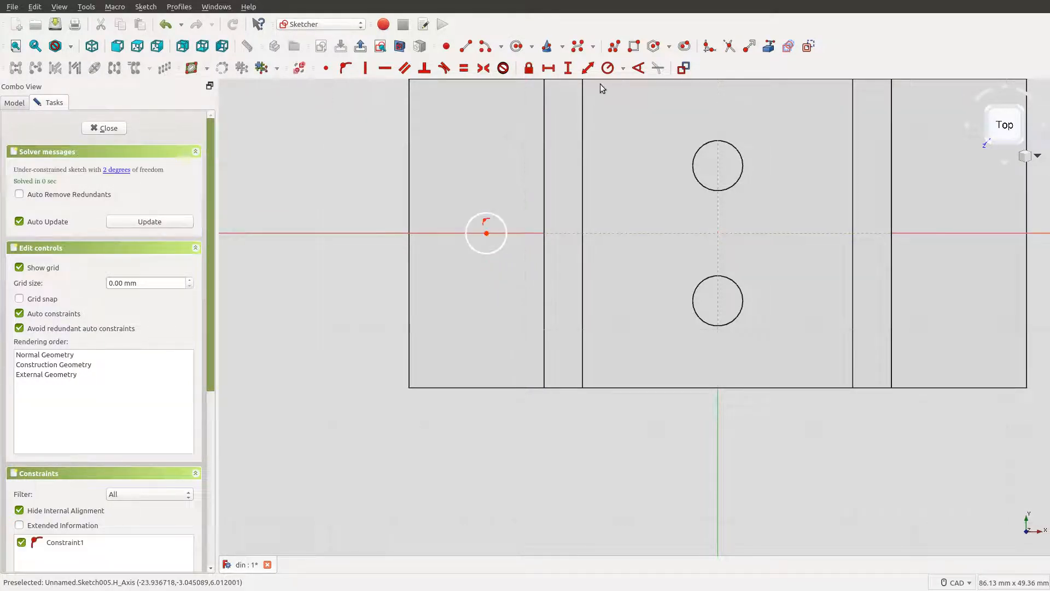
# - Constrain the radius of the left ledge's circle to 2.6 mm
pyautogui.click(608, 68)
pyautogui.click(495, 251)
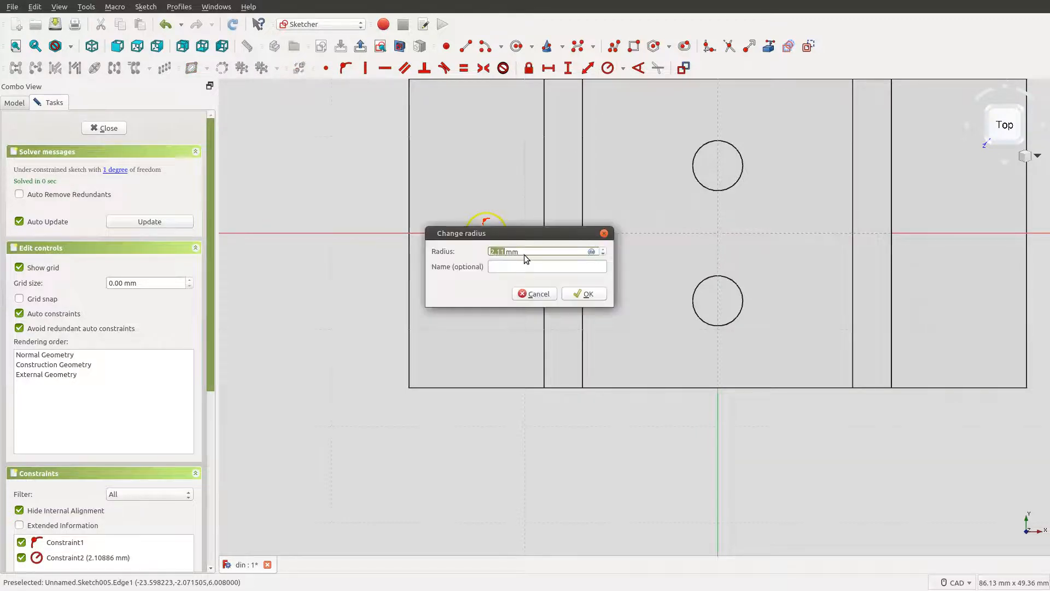
pyautogui.write('2')
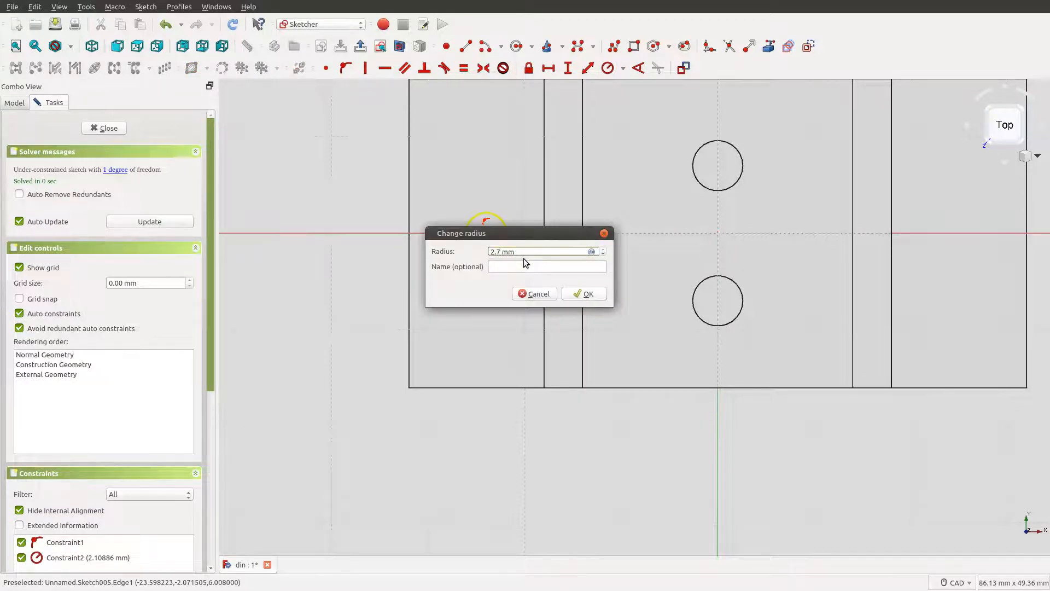
pyautogui.click(598, 295)
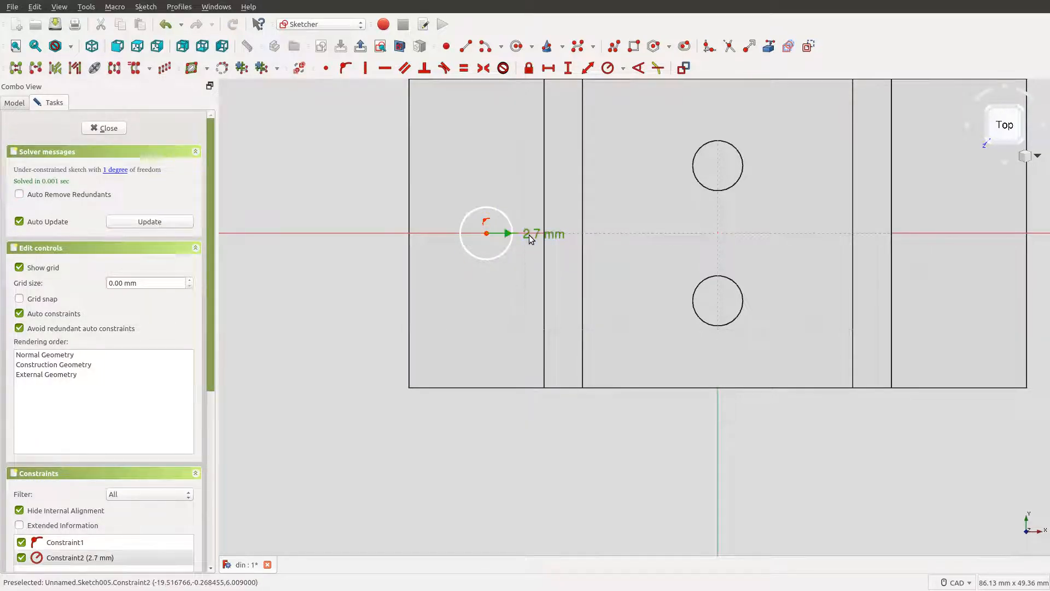
pyautogui.doubleClick(529, 235)
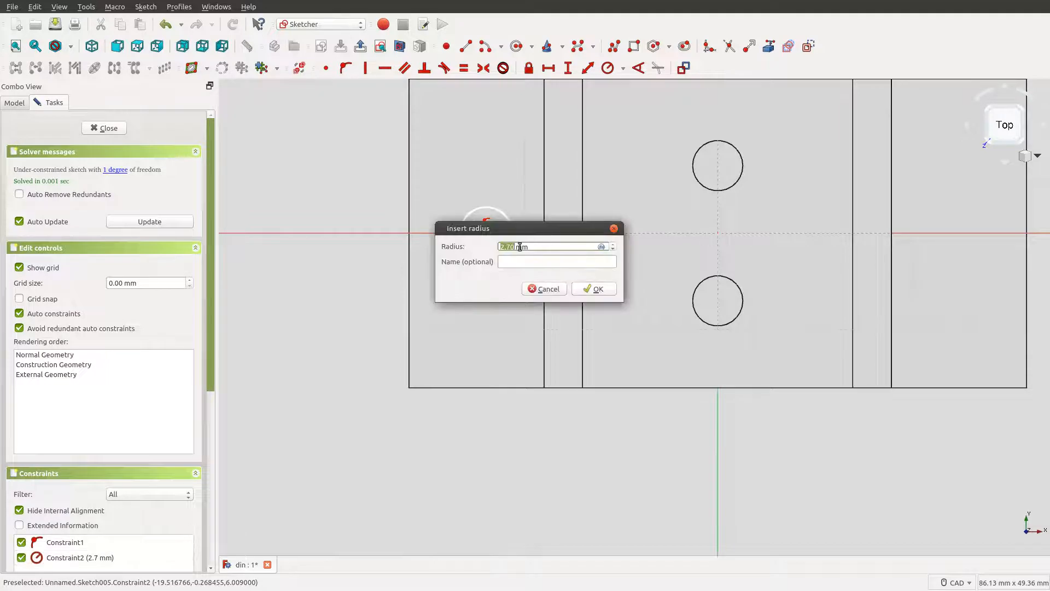
pyautogui.write('2.6')
pyautogui.click(601, 289)
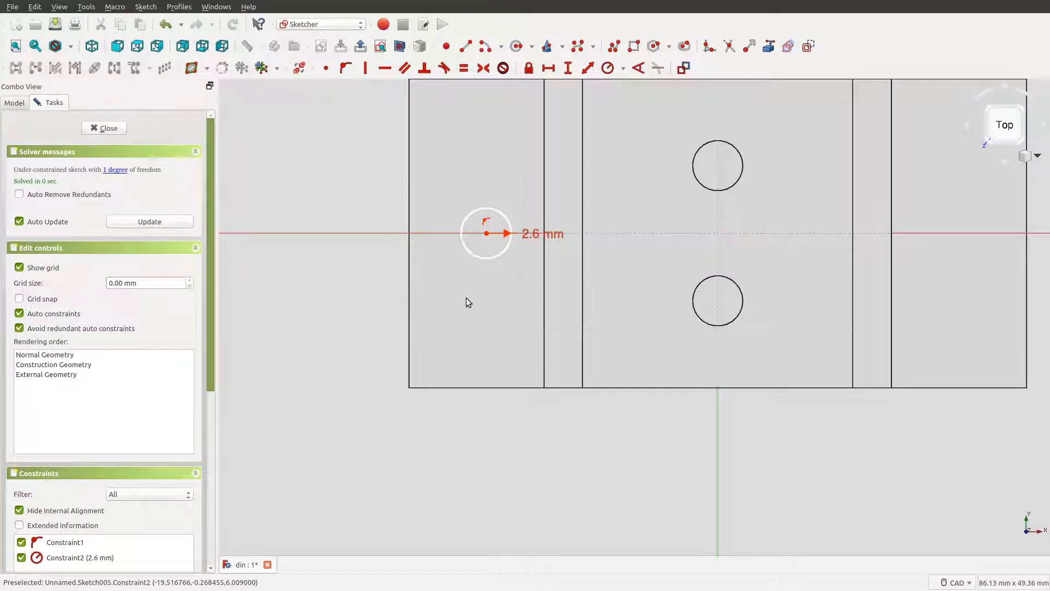
# - Constrain the horizontal distance between the circle's centre and the sketch origin to 24 mm
pyautogui.scroll(-4, 460, 298)
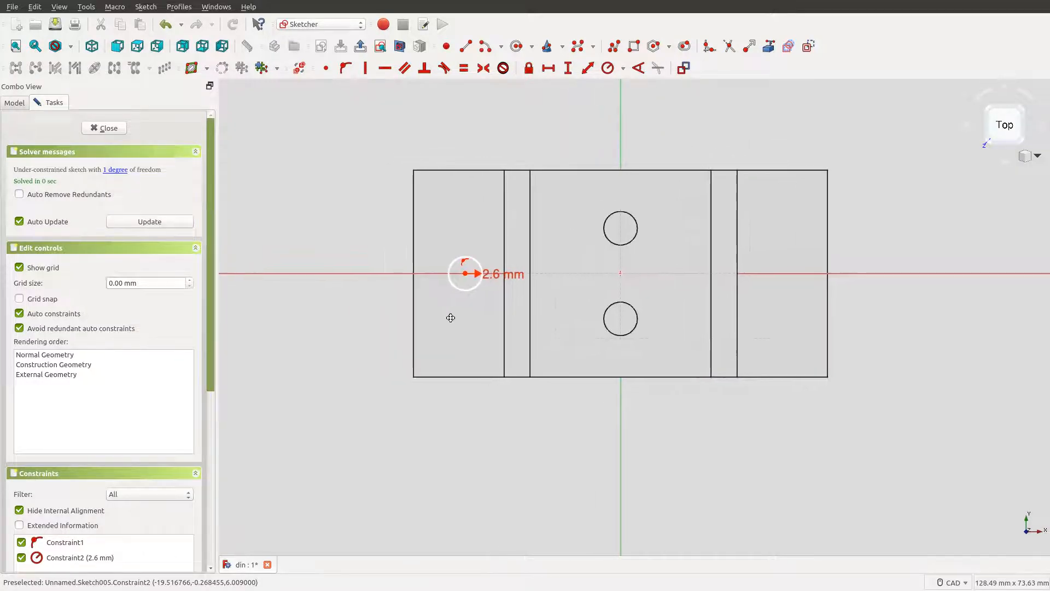
pyautogui.moveTo(450, 318)
pyautogui.mouseDown(button='middle')
pyautogui.moveTo(436, 326)
pyautogui.moveTo(443, 334)
pyautogui.moveTo(465, 321)
pyautogui.moveTo(479, 339)
pyautogui.mouseUp(button='middle')
pyautogui.scroll(8, 459, 308)
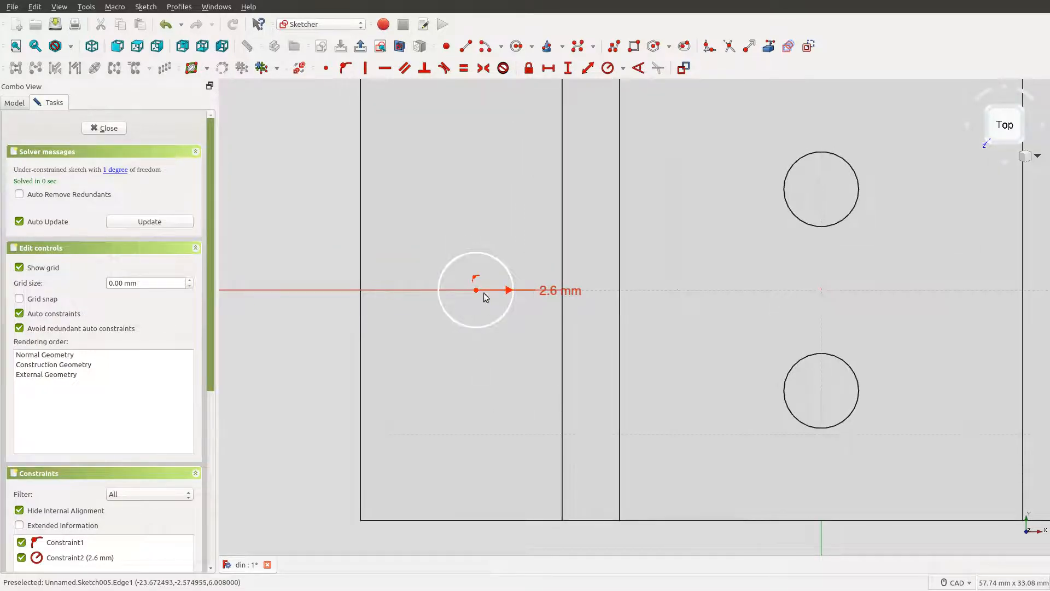
pyautogui.scroll(-8, 492, 347)
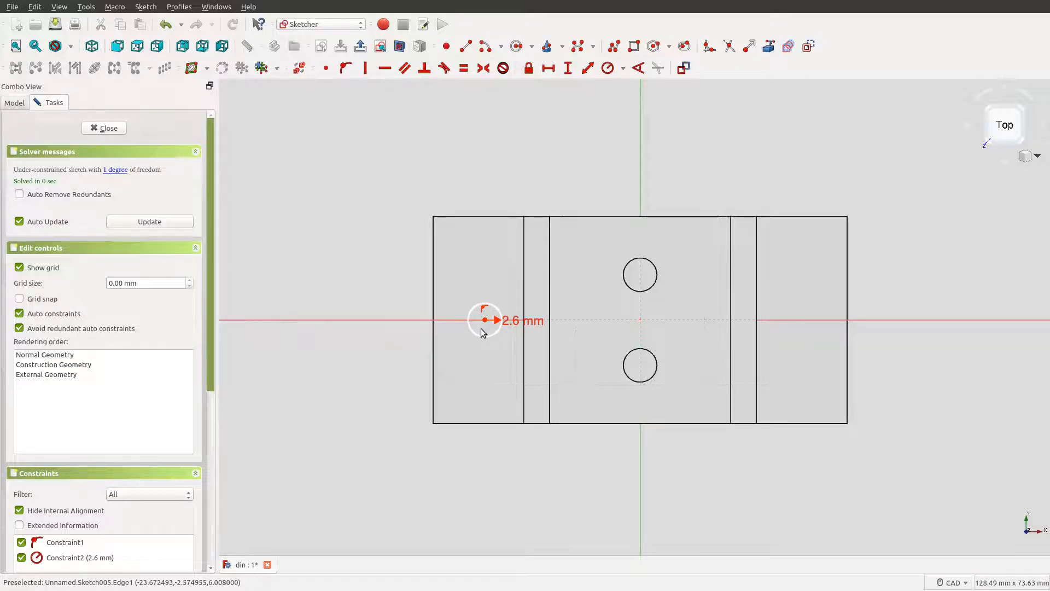
pyautogui.scroll(8, 494, 352)
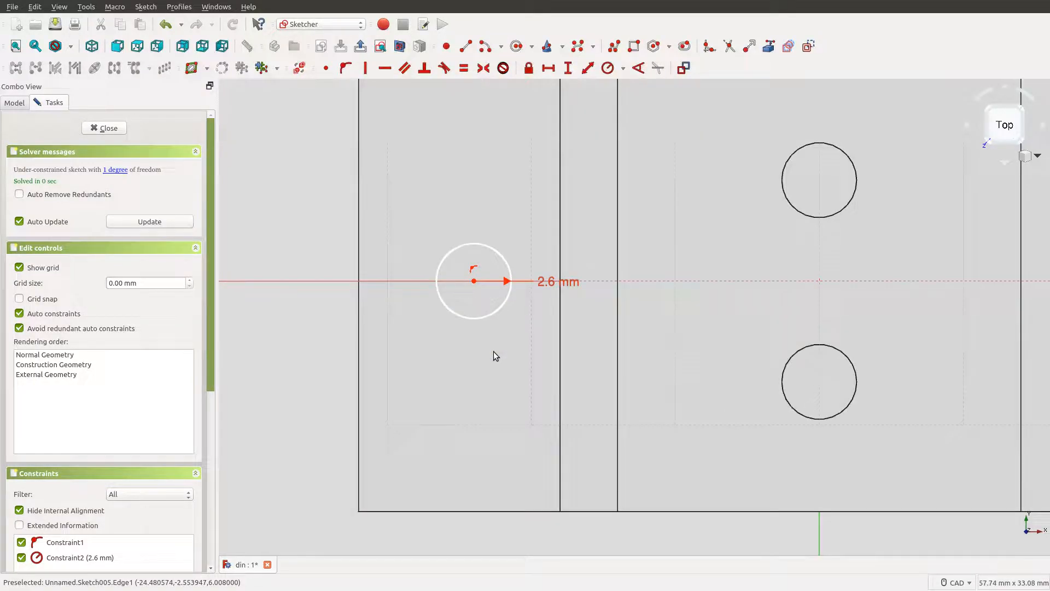
pyautogui.click(473, 281)
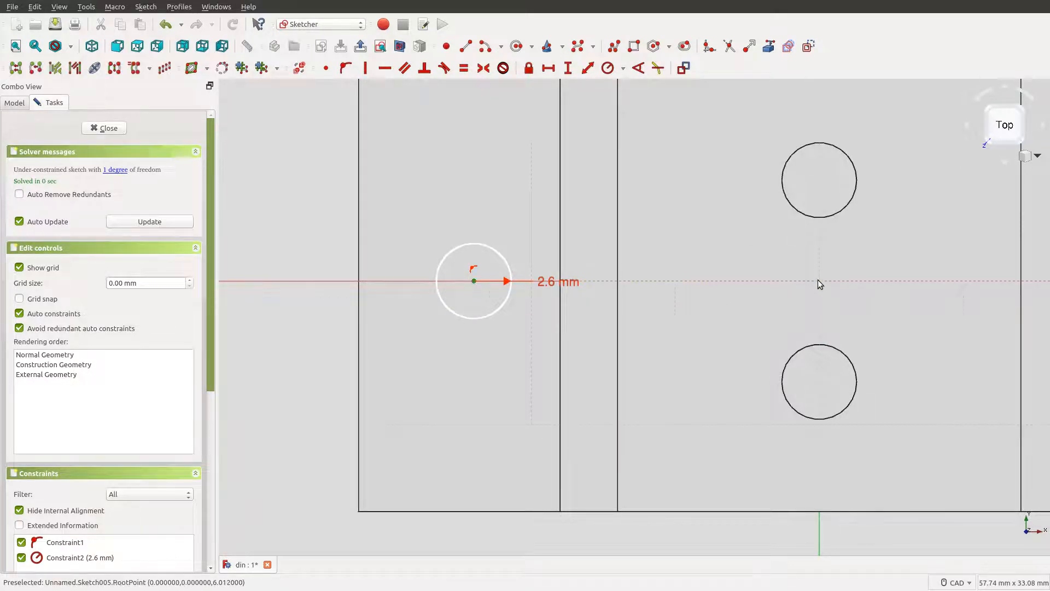
pyautogui.click(820, 280)
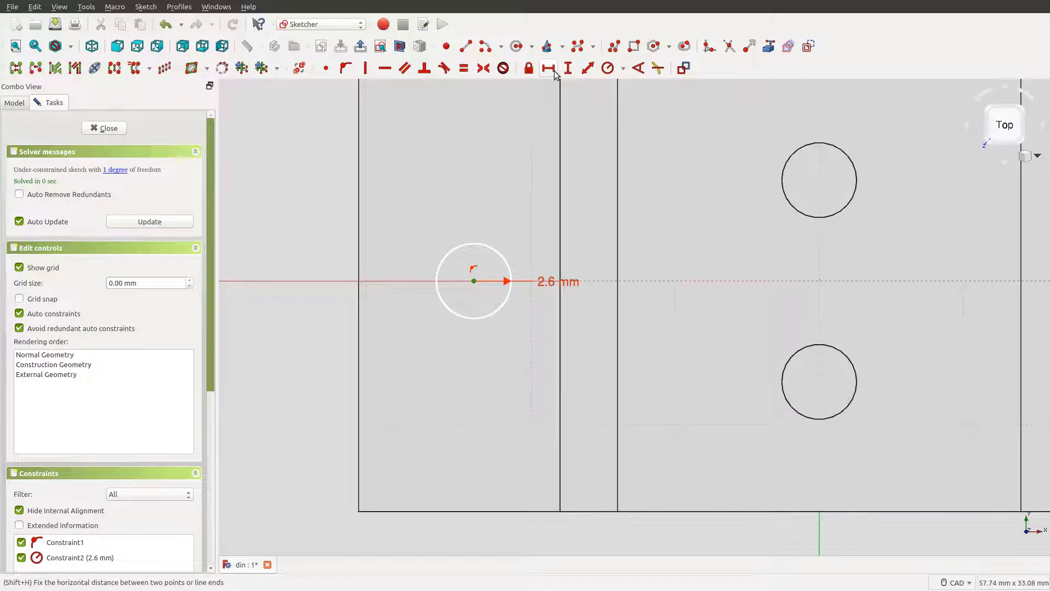
pyautogui.click(551, 70)
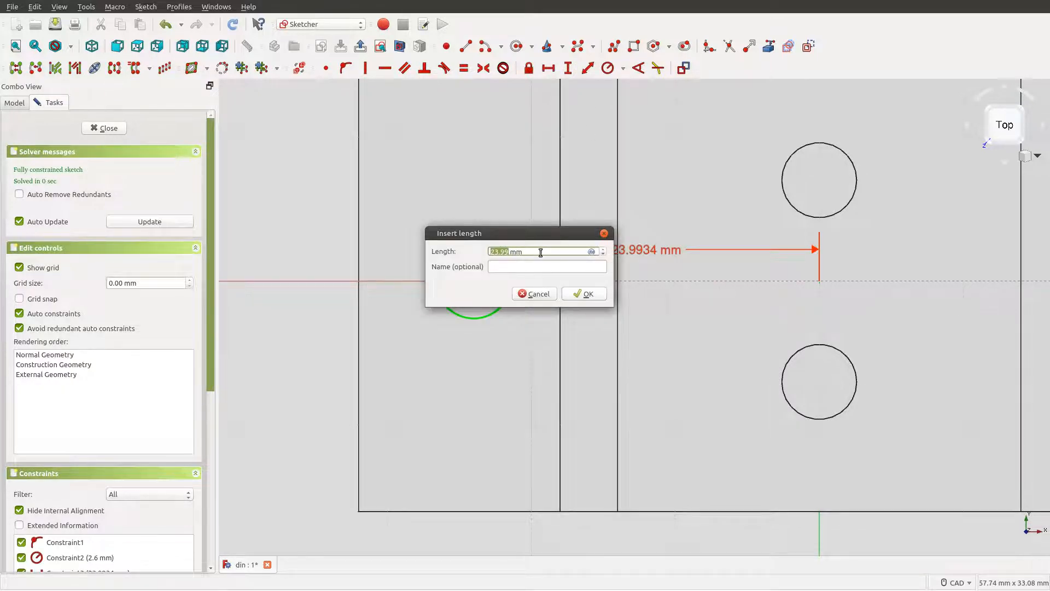
pyautogui.write('24')
pyautogui.click(581, 294)
# - Move the horizontal distance and radius dimension labels clear of the circle and finish the sketch
pyautogui.scroll(-4, 490, 322)
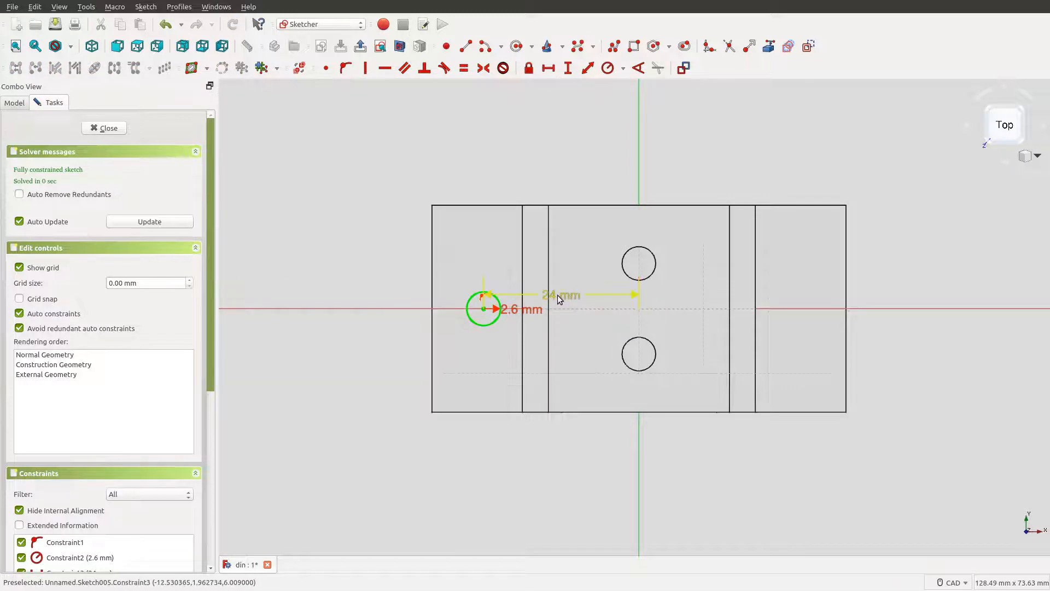
pyautogui.moveTo(557, 294); pyautogui.dragTo(704, 266)
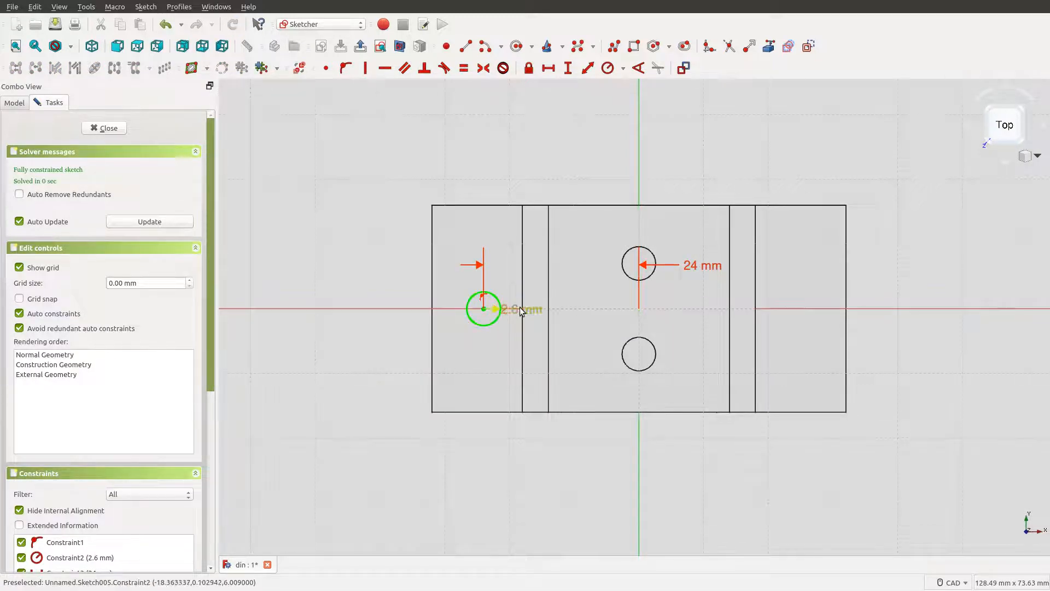
pyautogui.moveTo(521, 309); pyautogui.dragTo(398, 282)
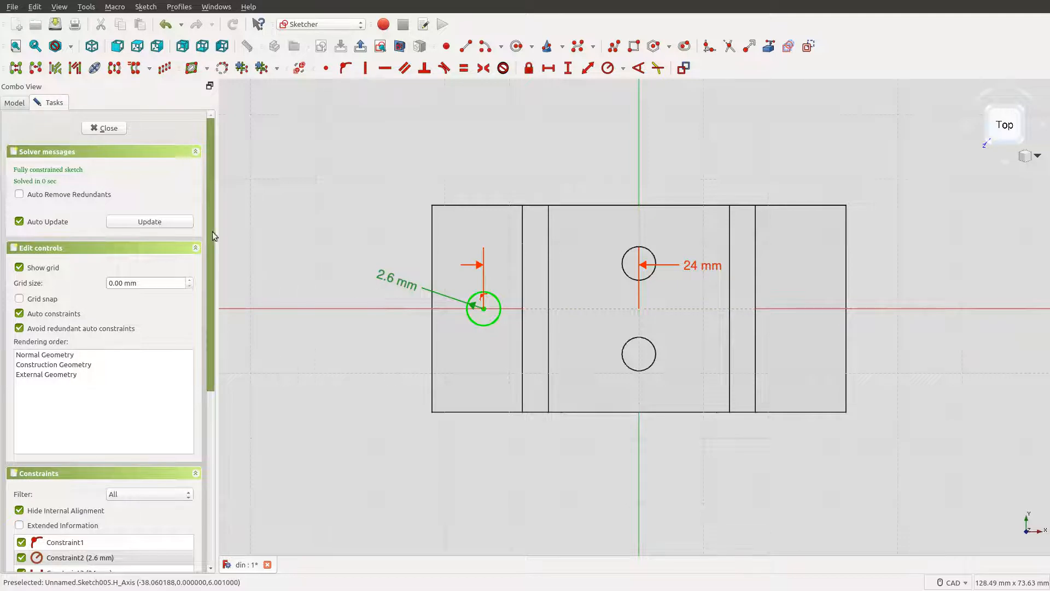
pyautogui.click(106, 129)
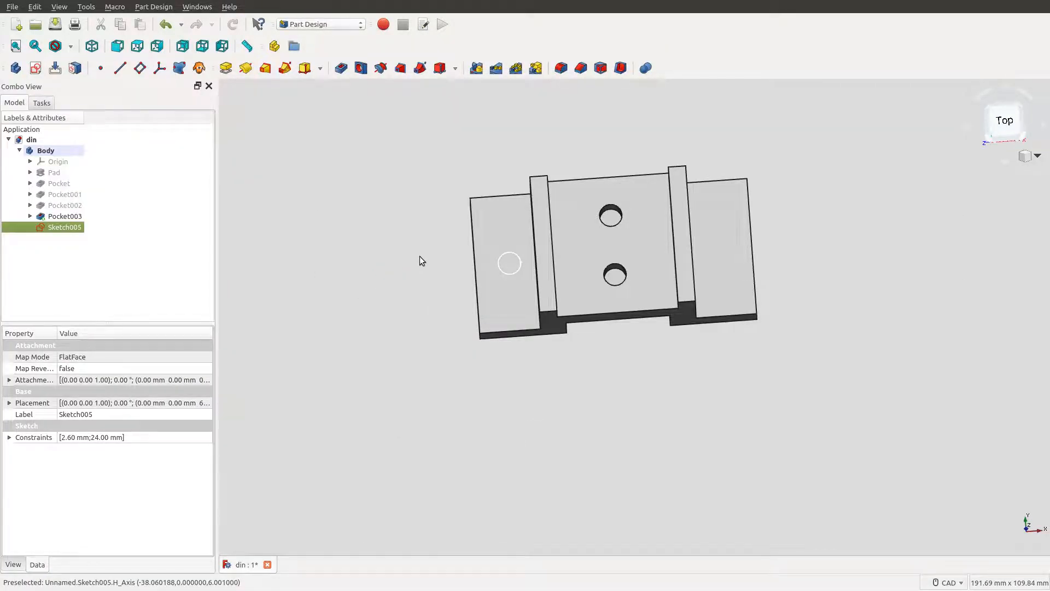
# - Rename the left ledge's circle sketch to left_hole
pyautogui.moveTo(420, 257)
pyautogui.mouseDown(button='middle')
pyautogui.moveTo(424, 283)
pyautogui.moveTo(417, 249)
pyautogui.mouseUp(button='middle')
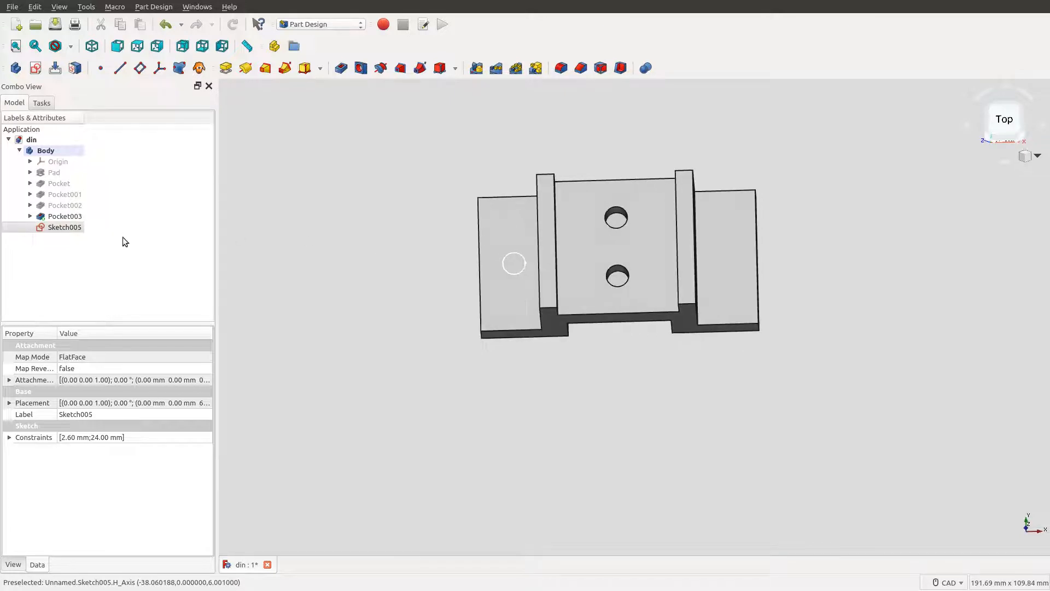
pyautogui.click(71, 227)
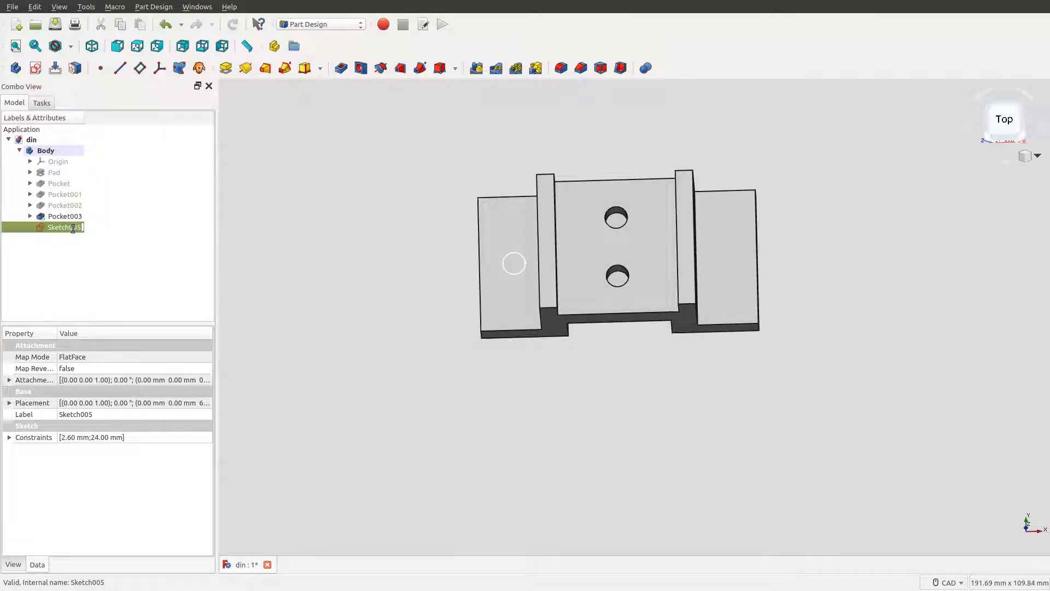
pyautogui.press('BackSpace')
pyautogui.write('left_hole')
pyautogui.press('Return')
# - Pocket the left_hole sketch to a depth of 6 mm
pyautogui.click(41, 102)
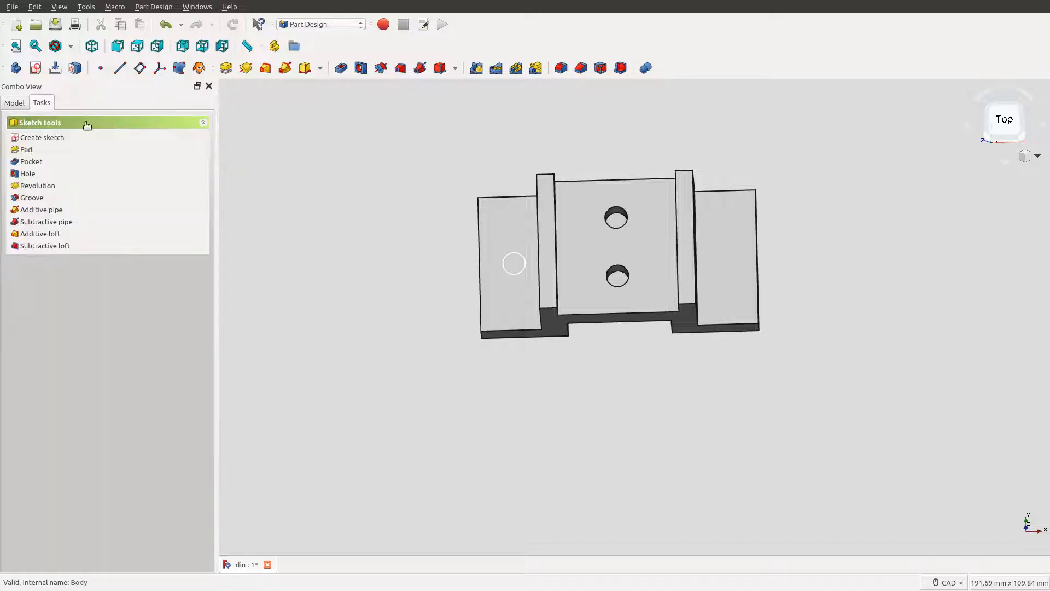
pyautogui.click(42, 162)
pyautogui.moveTo(429, 321)
pyautogui.mouseDown(button='middle')
pyautogui.moveTo(436, 241)
pyautogui.moveTo(673, 192)
pyautogui.moveTo(470, 277)
pyautogui.moveTo(424, 344)
pyautogui.moveTo(416, 342)
pyautogui.mouseUp(button='middle')
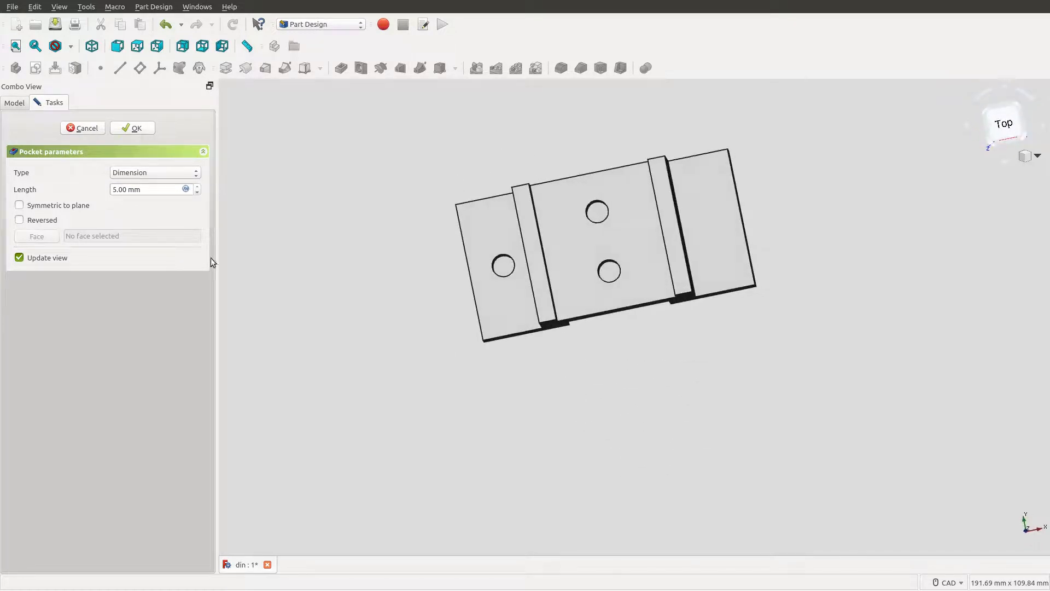
pyautogui.click(158, 192)
pyautogui.press('BackSpace')
pyautogui.write('6')
pyautogui.moveTo(497, 182); pyautogui.dragTo(441, 293, button='middle')
pyautogui.click(134, 128)
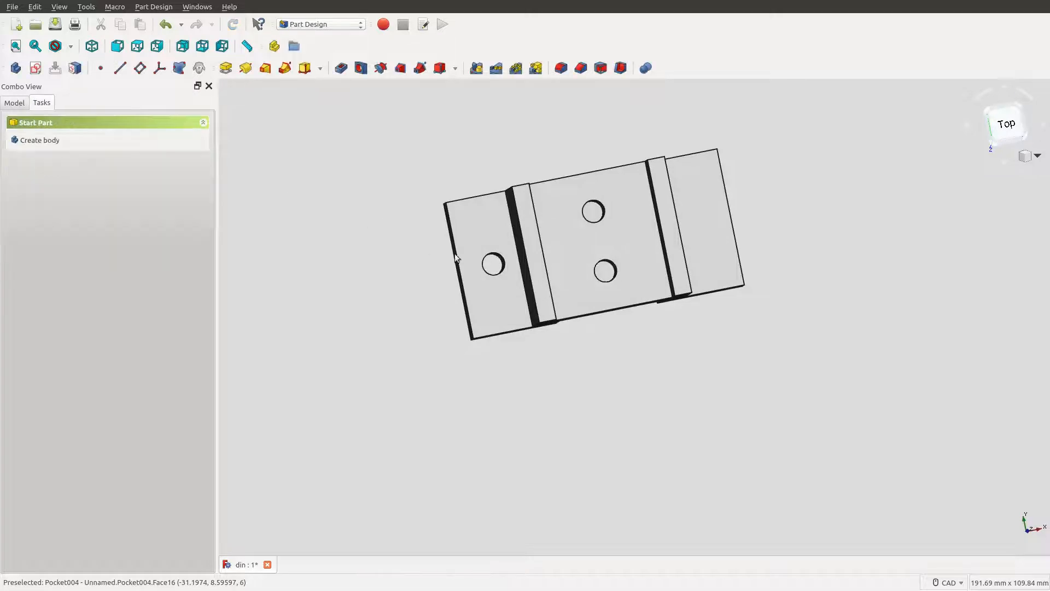
# - Fillet the upper rim of the left ledge's hole with a 1 mm radius
pyautogui.scroll(6, 509, 271)
pyautogui.click(600, 254)
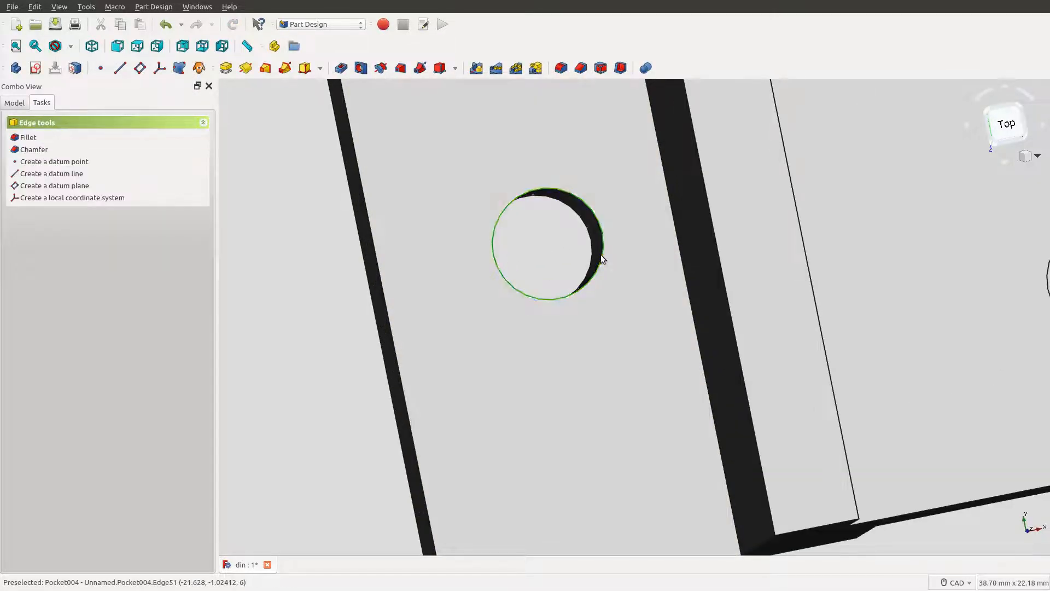
pyautogui.click(34, 136)
pyautogui.scroll(-4, 481, 251)
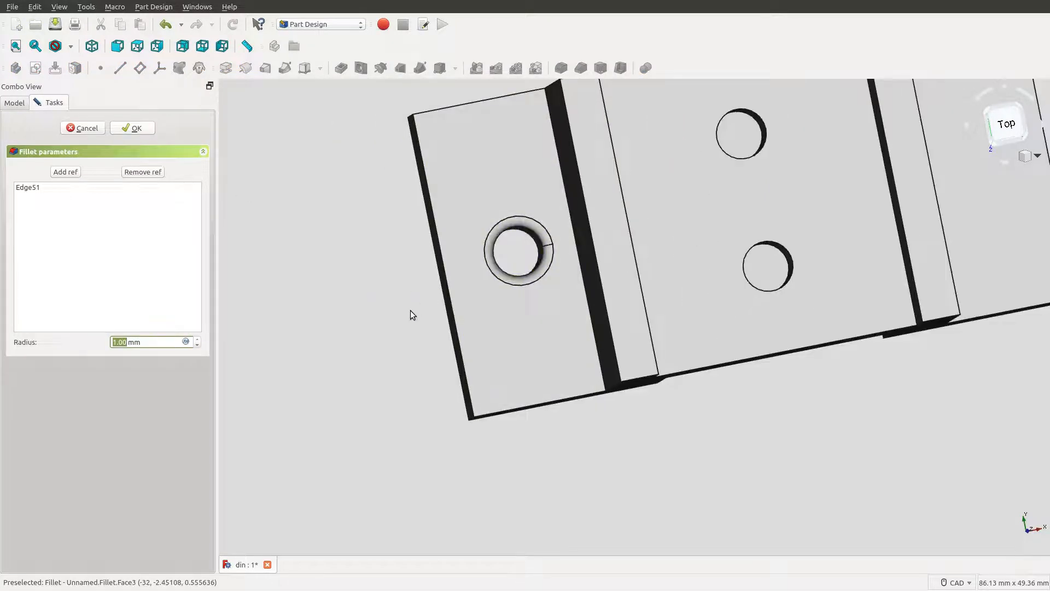
pyautogui.scroll(-6, 733, 410)
pyautogui.moveTo(746, 412); pyautogui.dragTo(559, 345, button='middle')
pyautogui.scroll(6, 563, 337)
pyautogui.scroll(-2, 609, 359)
pyautogui.moveTo(639, 378); pyautogui.dragTo(622, 386, button='middle')
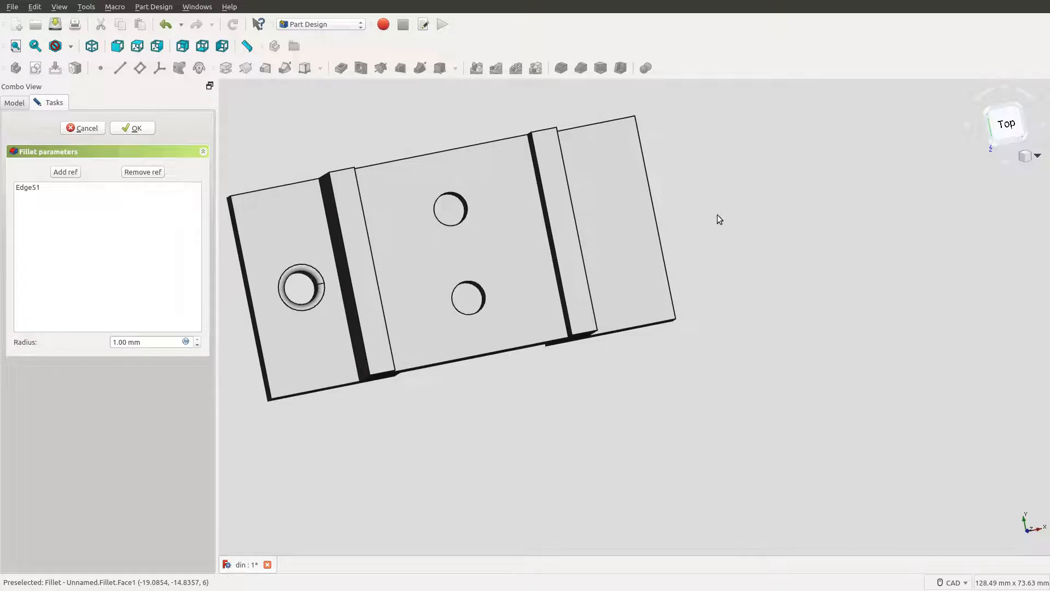
pyautogui.rightClick(716, 215)
pyautogui.click(700, 211)
pyautogui.moveTo(696, 200); pyautogui.dragTo(652, 205, button='middle')
pyautogui.click(649, 210)
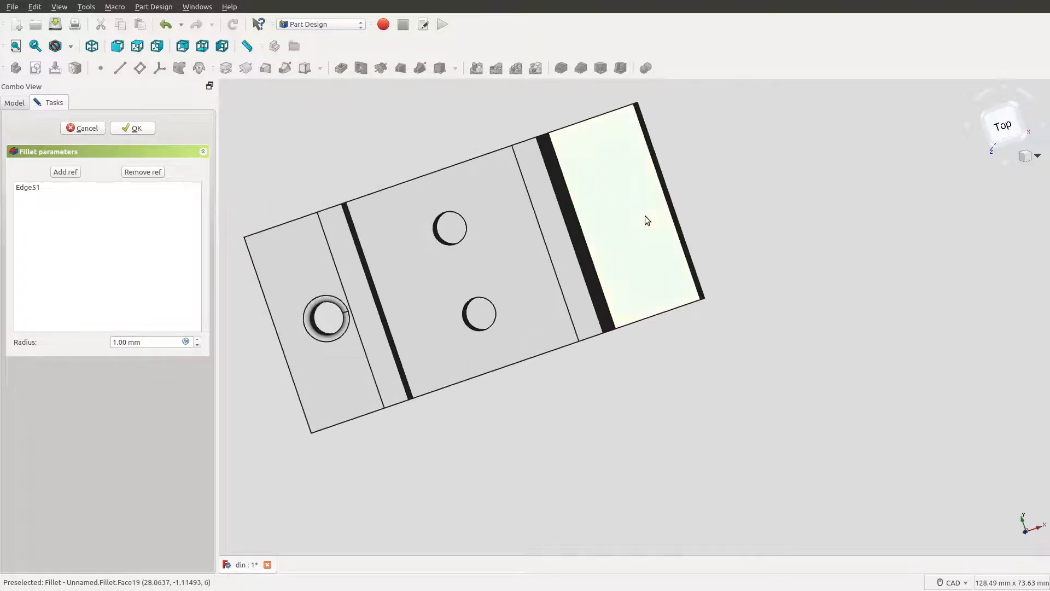
pyautogui.click(128, 129)
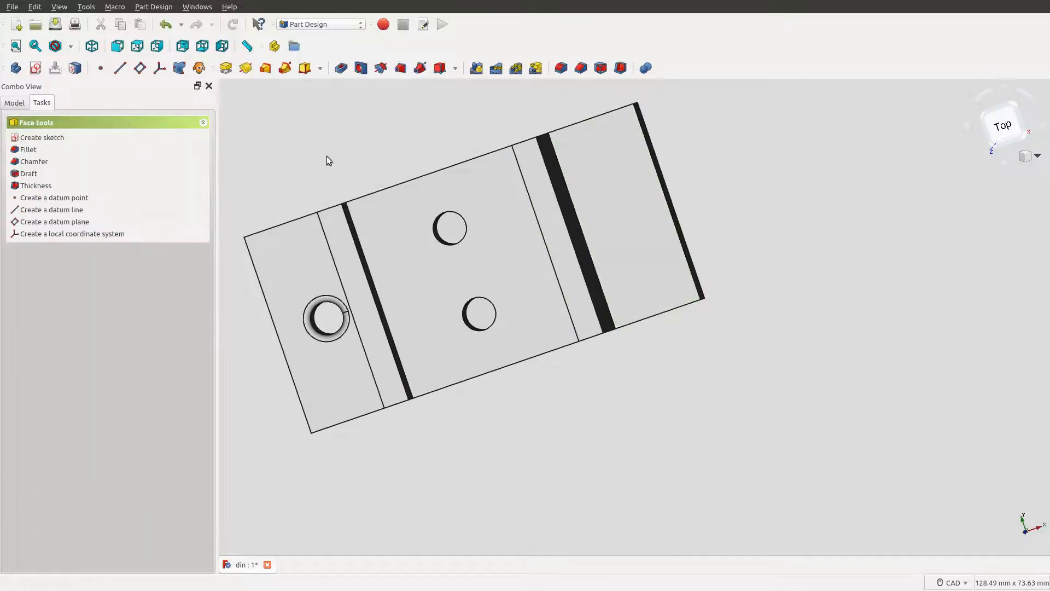
# - Start a new sketch on the top face of the right ledge
pyautogui.click(628, 220)
pyautogui.click(648, 255)
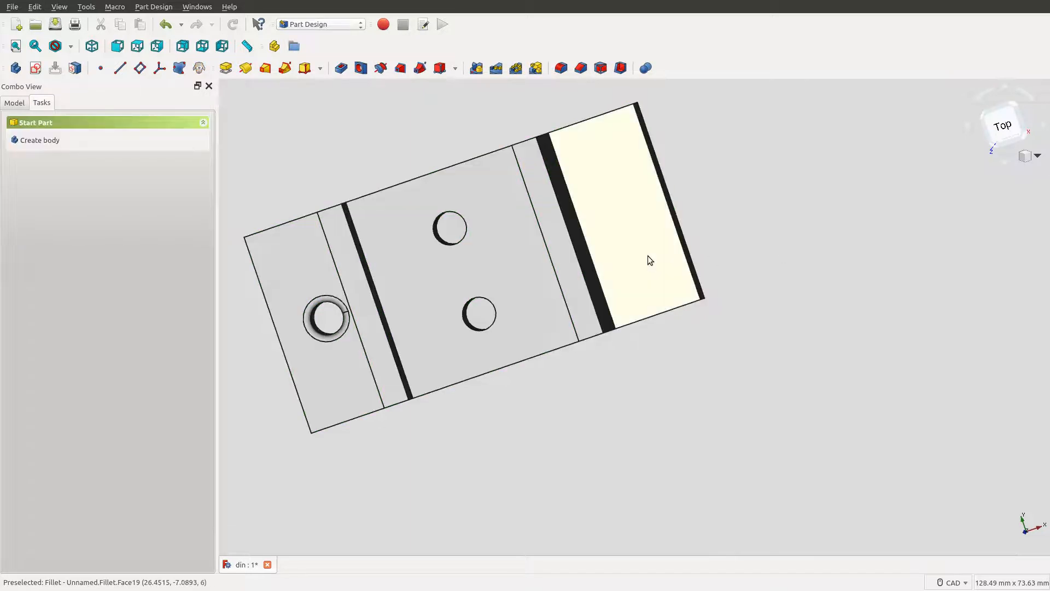
pyautogui.click(39, 139)
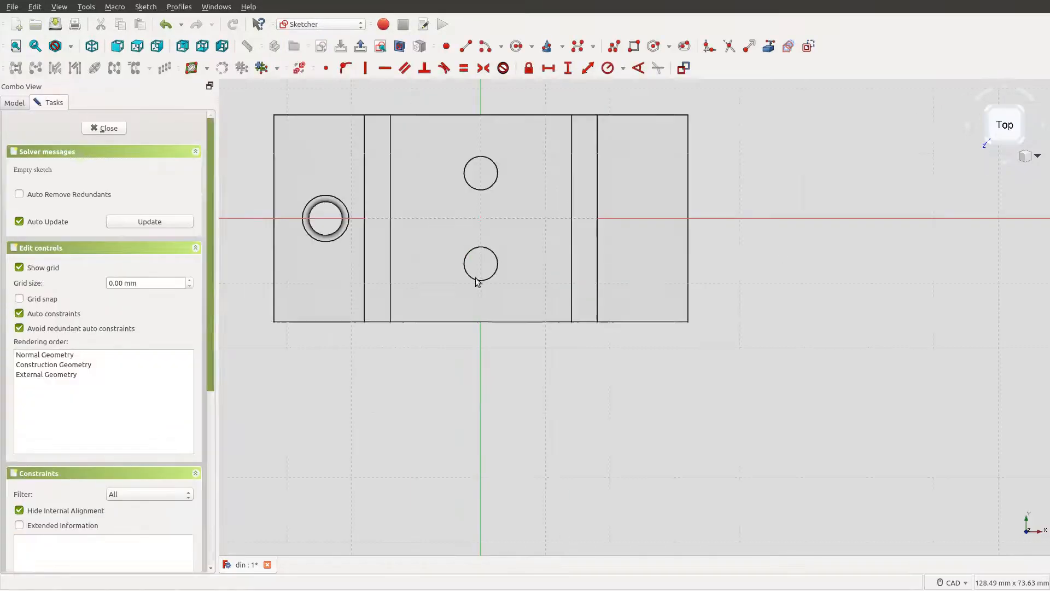
pyautogui.moveTo(660, 242)
pyautogui.mouseDown(button='middle')
pyautogui.moveTo(611, 269)
pyautogui.moveTo(638, 282)
pyautogui.mouseUp(button='middle')
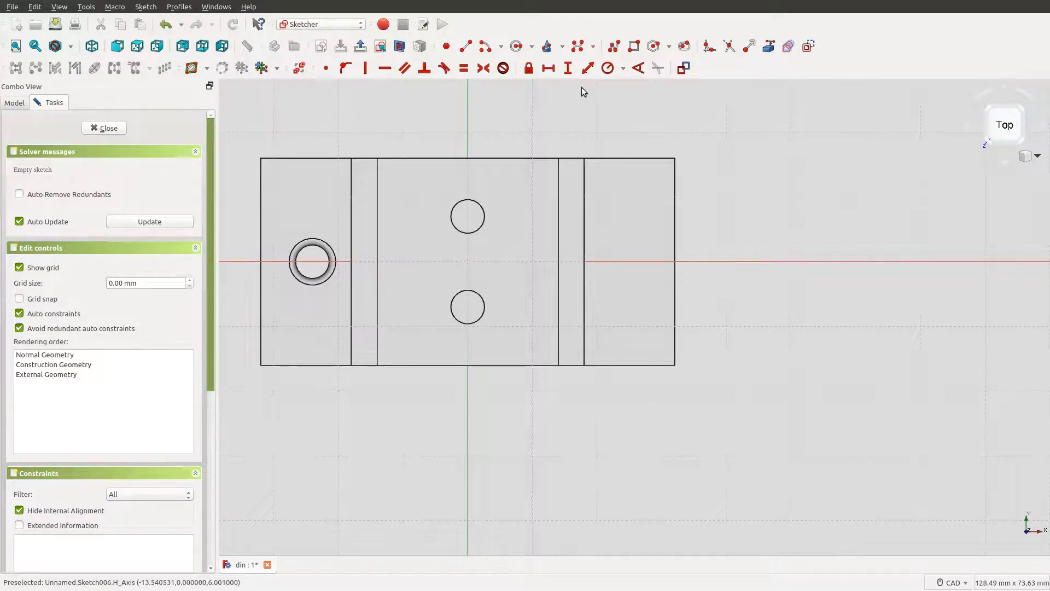
pyautogui.click(518, 48)
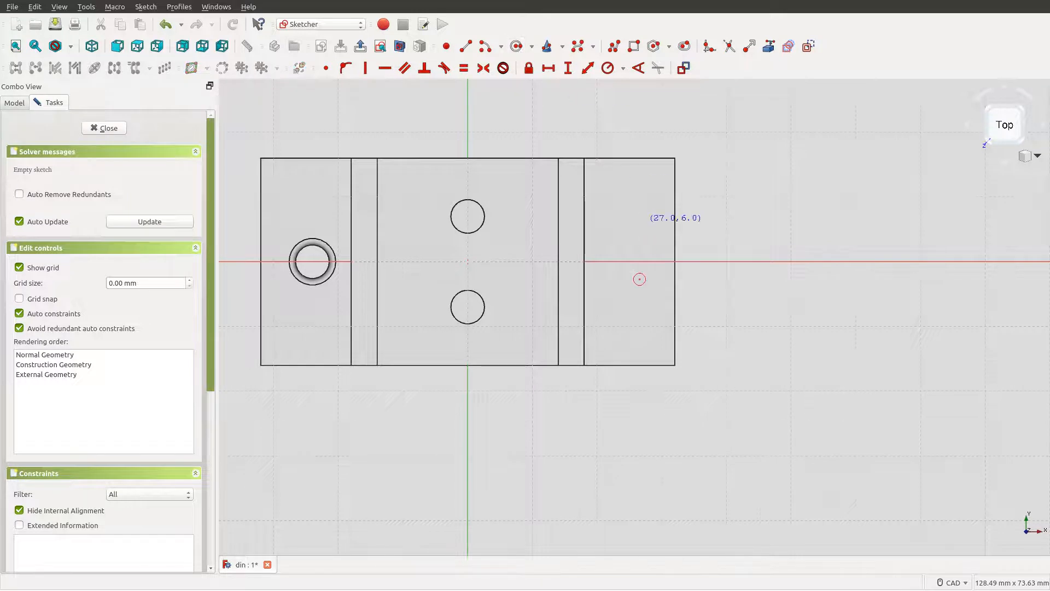
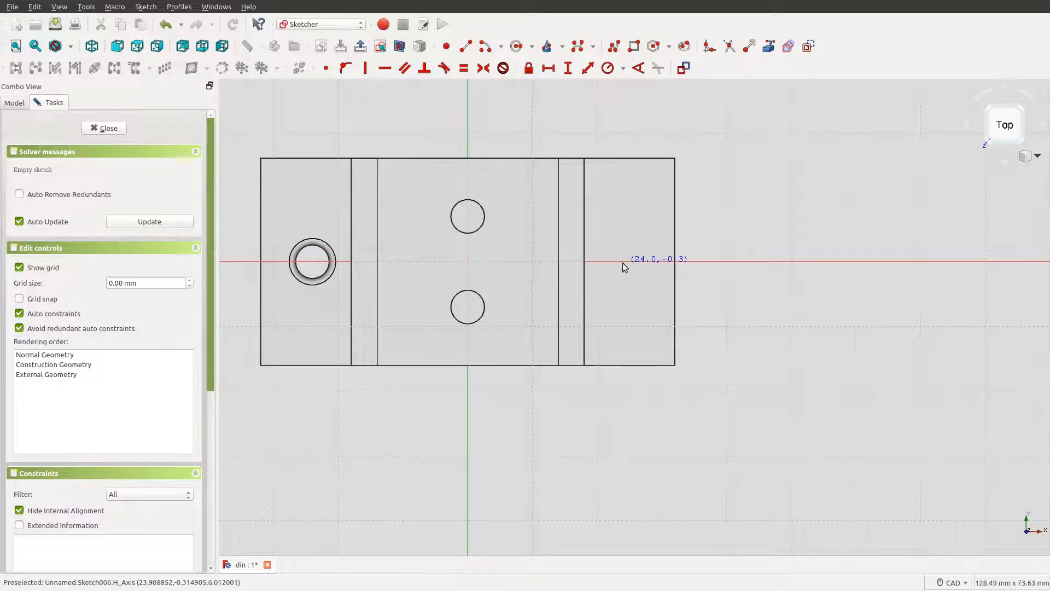
pyautogui.click(622, 263)
pyautogui.scroll(4, 622, 263)
pyautogui.click(615, 277)
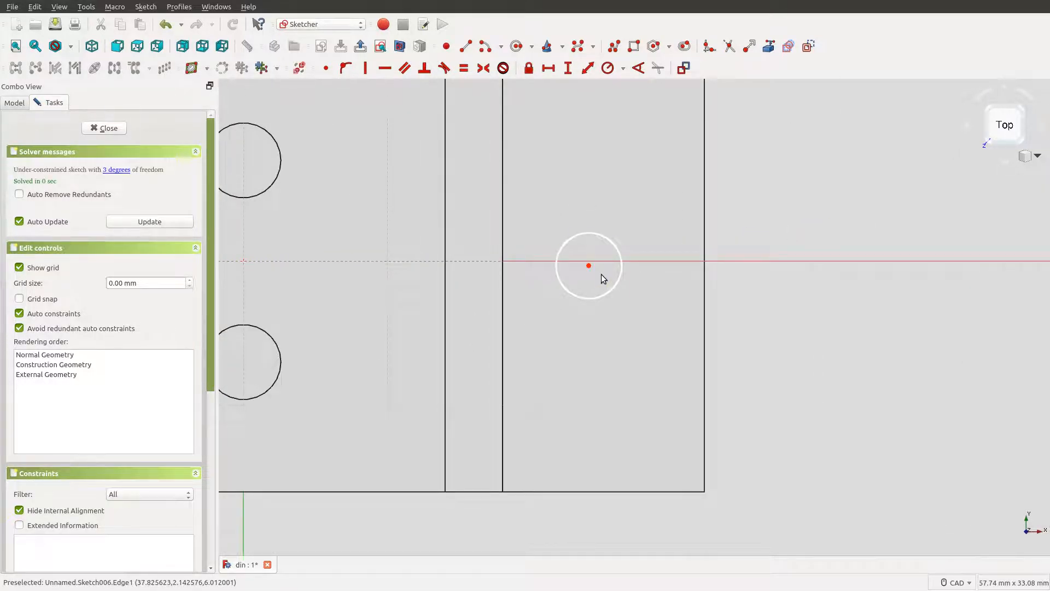
pyautogui.hotkey('ctrl', 'z')
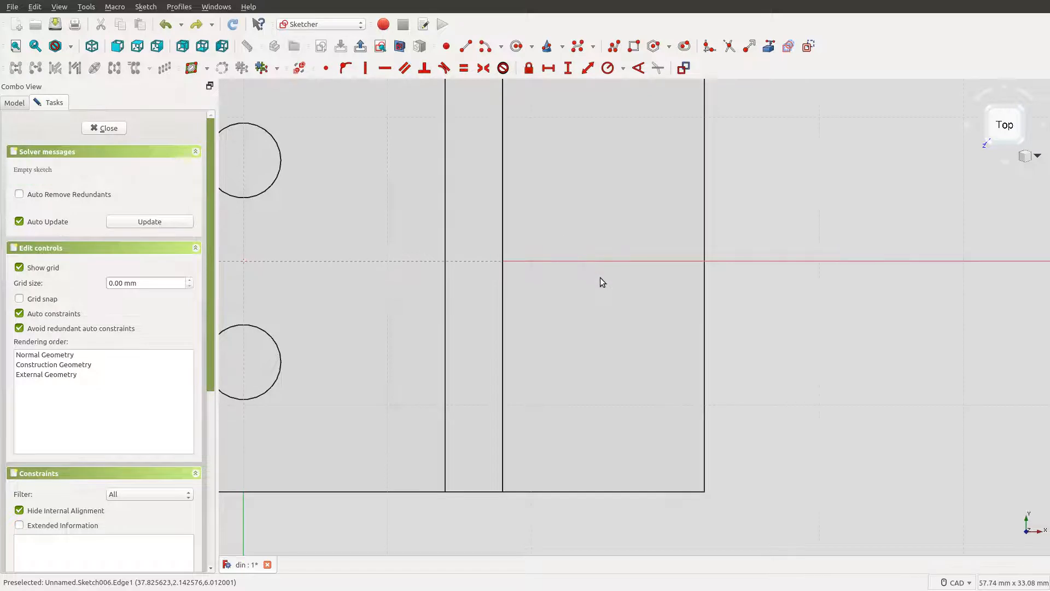
# - Draw a circle of about 2.1 mm radius on the right ledge, centred on the horizontal axis about 24 mm from the origin
pyautogui.click(516, 47)
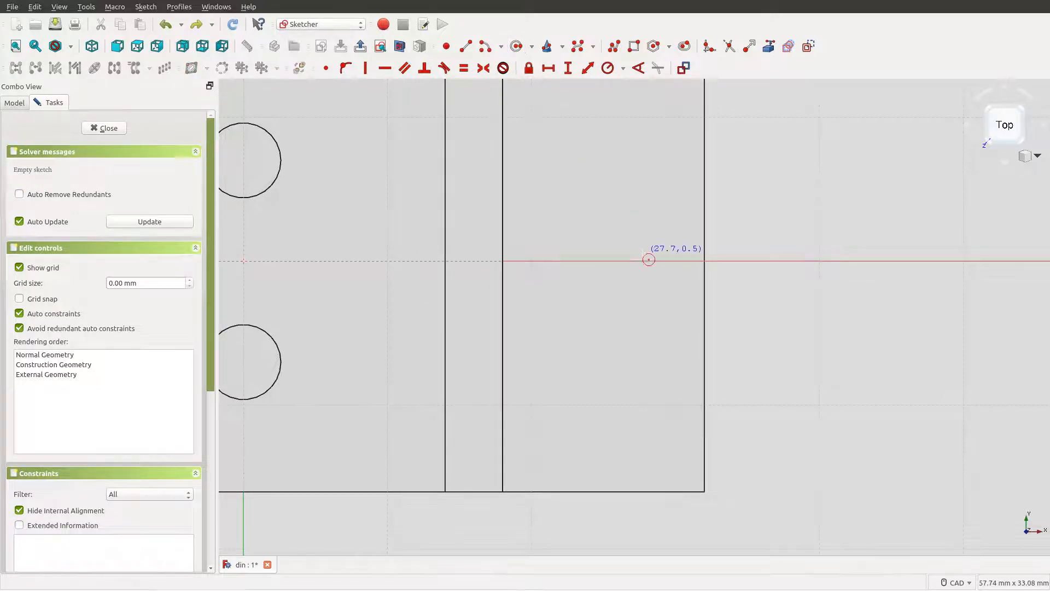
pyautogui.click(589, 261)
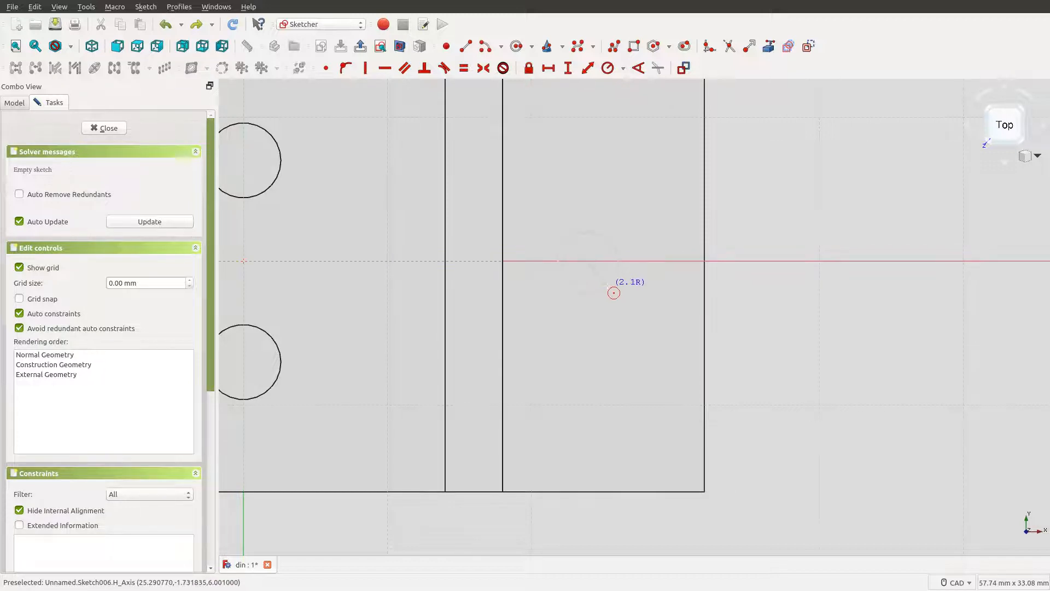
pyautogui.click(609, 283)
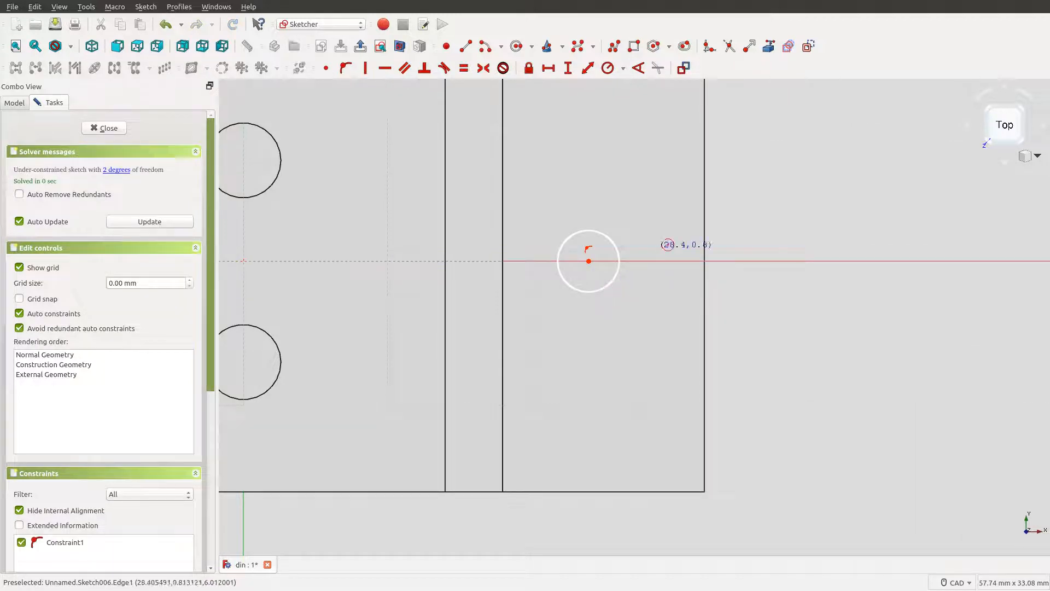
# - Constrain the right ledge circle's radius to 2.6 mm
pyautogui.click(608, 68)
pyautogui.click(620, 260)
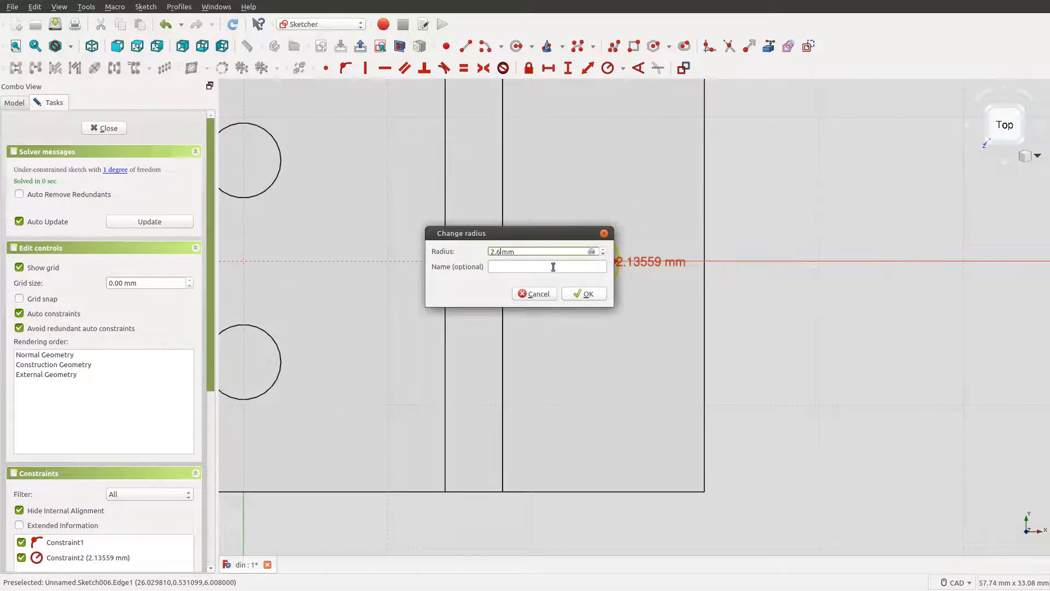
pyautogui.click(587, 293)
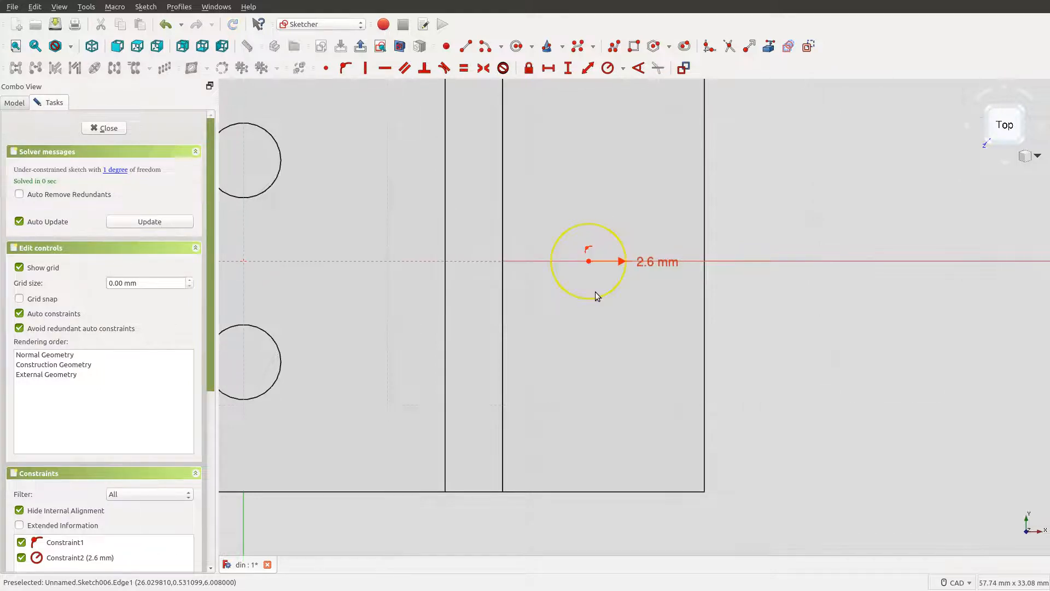
# - Constrain the horizontal distance between the right ledge circle's centre and the sketch origin to 24 mm
pyautogui.scroll(-2, 703, 229)
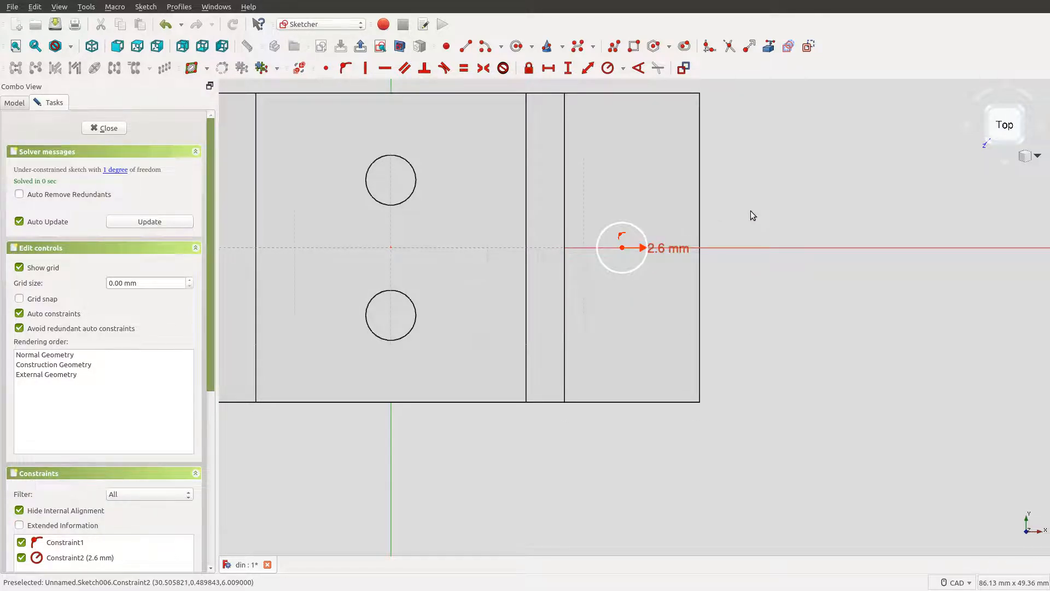
pyautogui.moveTo(750, 211)
pyautogui.mouseDown(button='middle')
pyautogui.moveTo(716, 214)
pyautogui.moveTo(698, 245)
pyautogui.mouseUp(button='middle')
pyautogui.scroll(2, 579, 272)
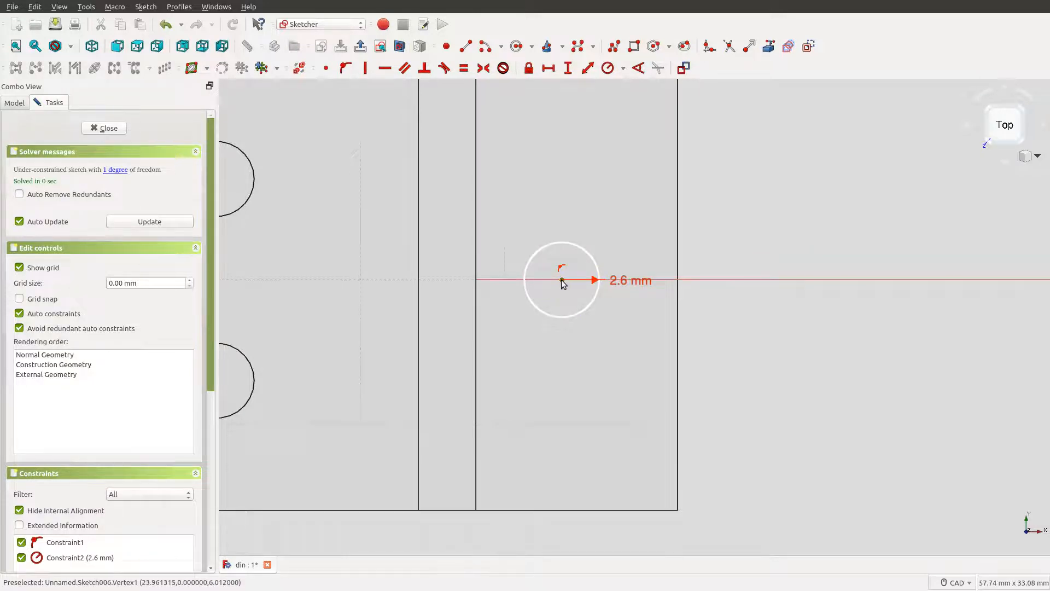
pyautogui.scroll(-4, 561, 280)
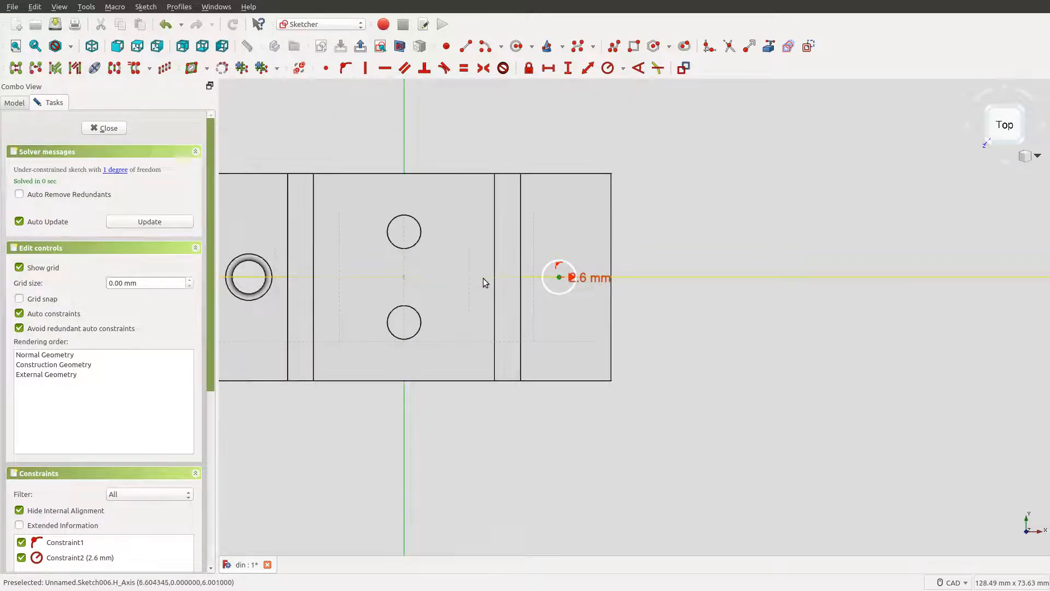
pyautogui.click(549, 69)
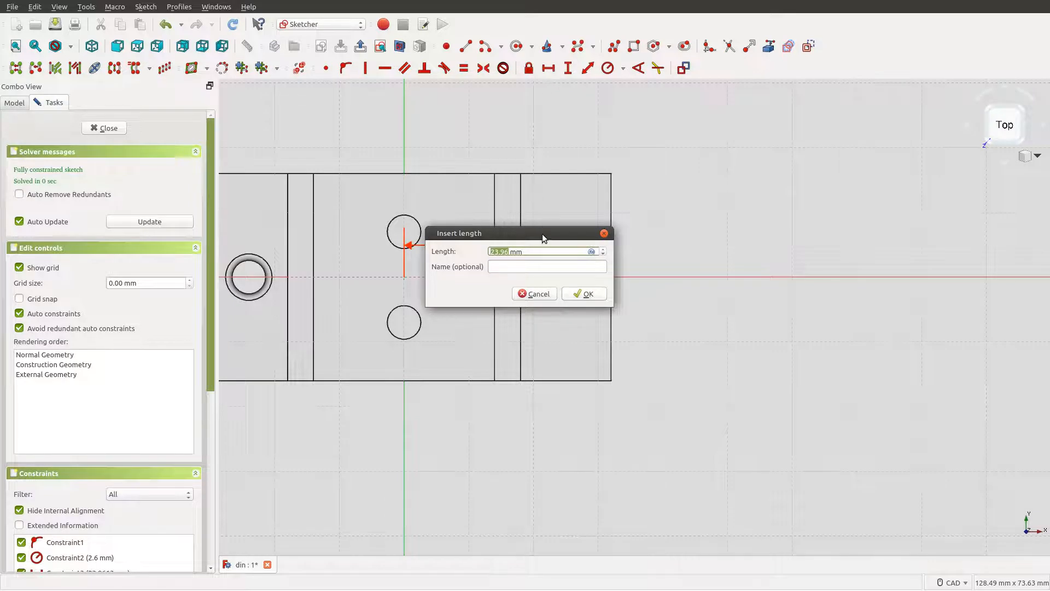
pyautogui.moveTo(546, 234)
pyautogui.mouseDown()
pyautogui.moveTo(728, 306)
pyautogui.moveTo(718, 327)
pyautogui.mouseUp()
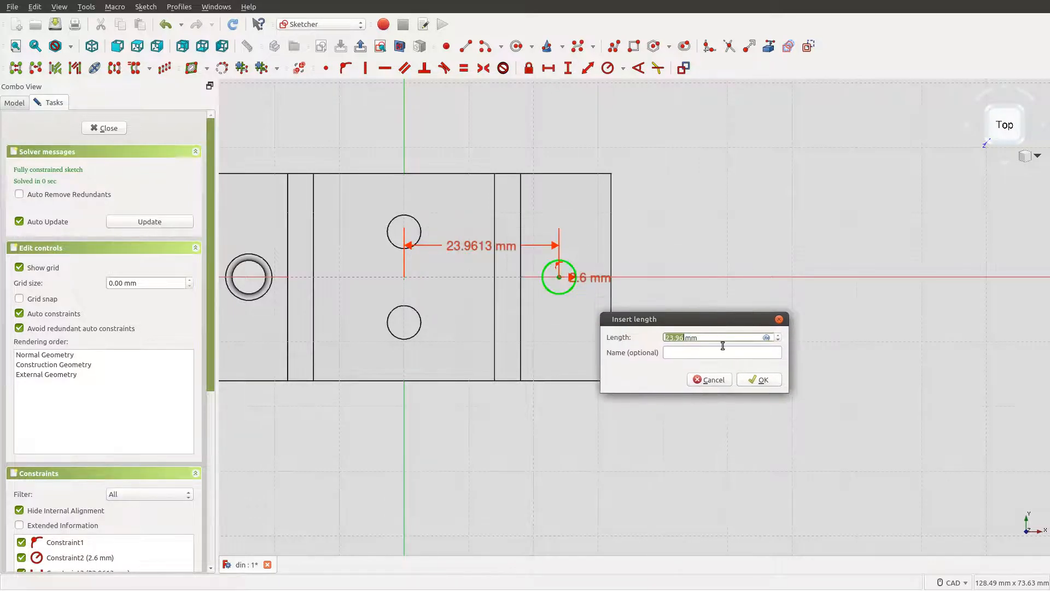
pyautogui.write('2')
pyautogui.click(749, 379)
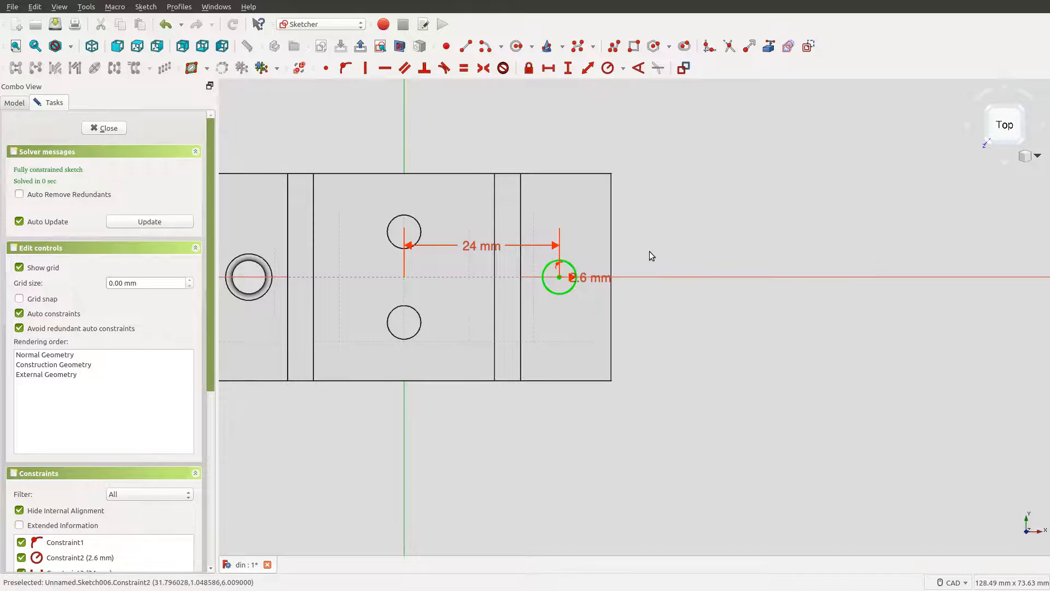
# - Finish the right ledge's circle sketch and pocket it to a depth of 6 mm
pyautogui.moveTo(651, 256); pyautogui.dragTo(723, 261, button='middle')
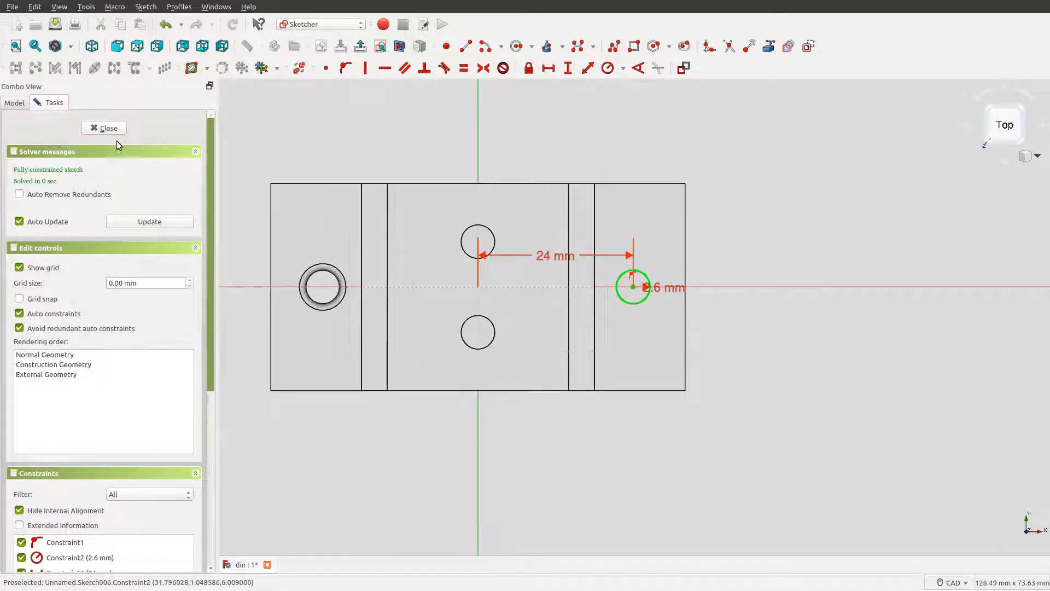
pyautogui.click(105, 128)
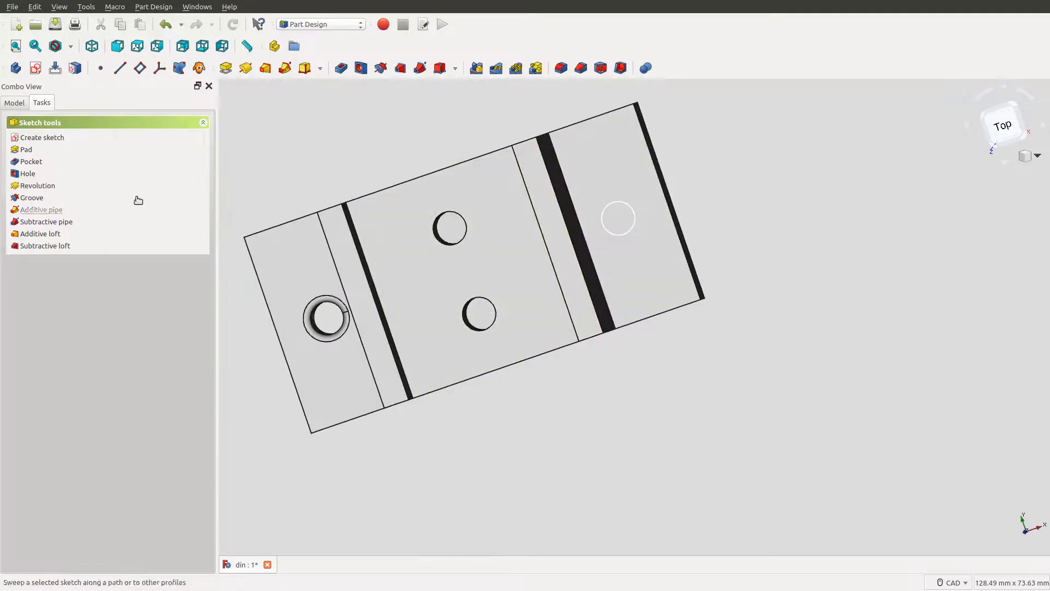
pyautogui.click(52, 162)
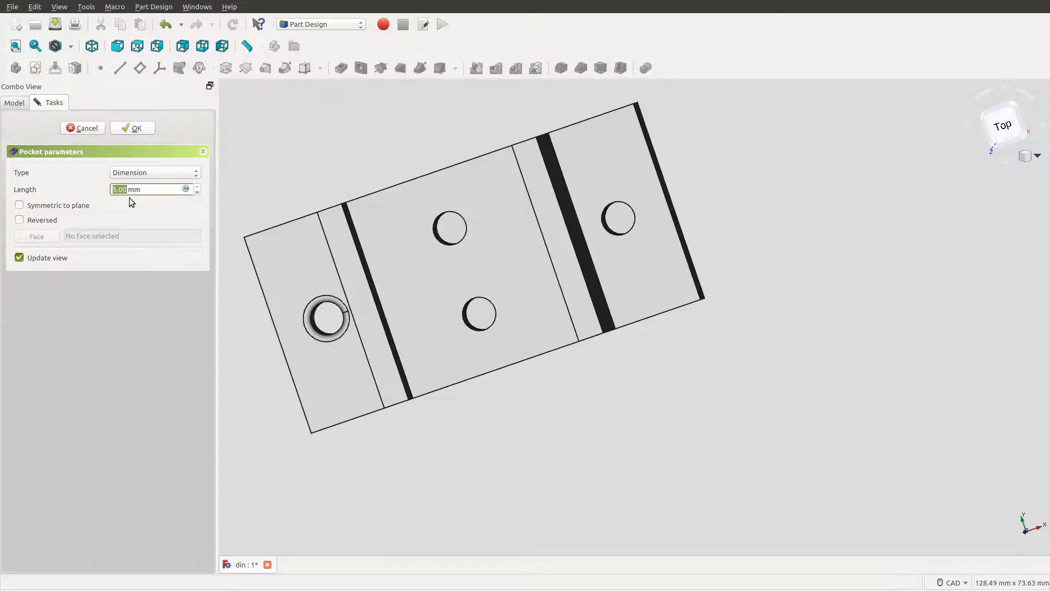
pyautogui.write('6')
pyautogui.click(137, 128)
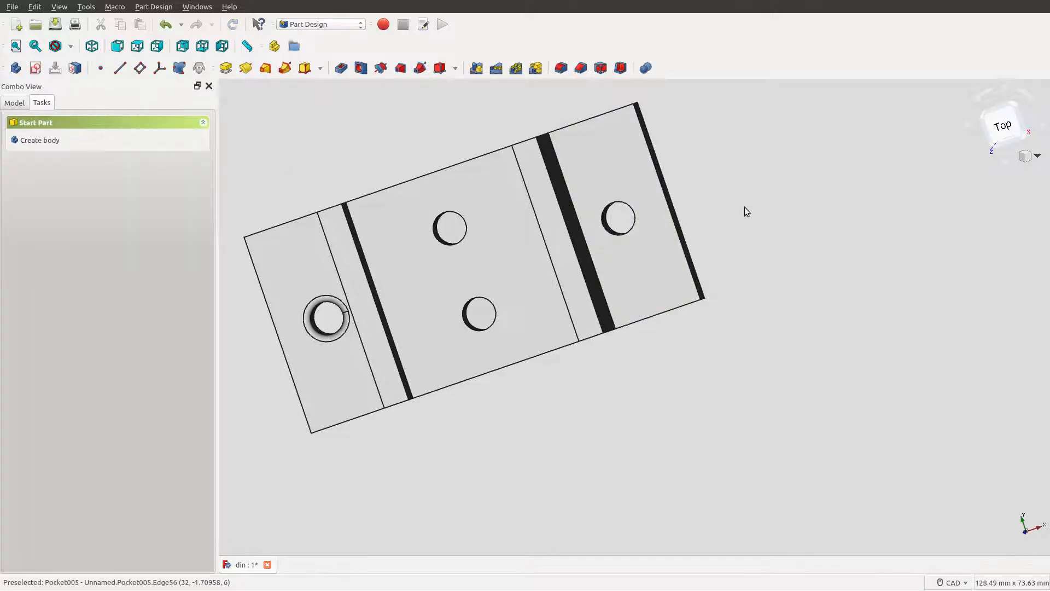
# - Fillet the upper rim of the right ledge's hole with a 1 mm radius
pyautogui.moveTo(744, 207); pyautogui.dragTo(663, 209, button='middle')
pyautogui.click(628, 208)
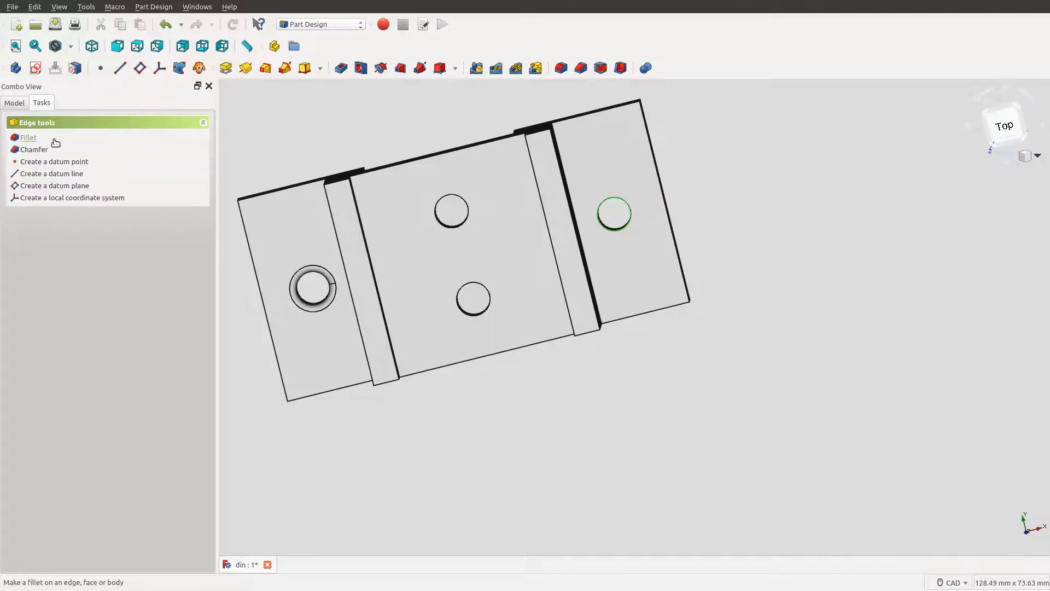
pyautogui.click(37, 138)
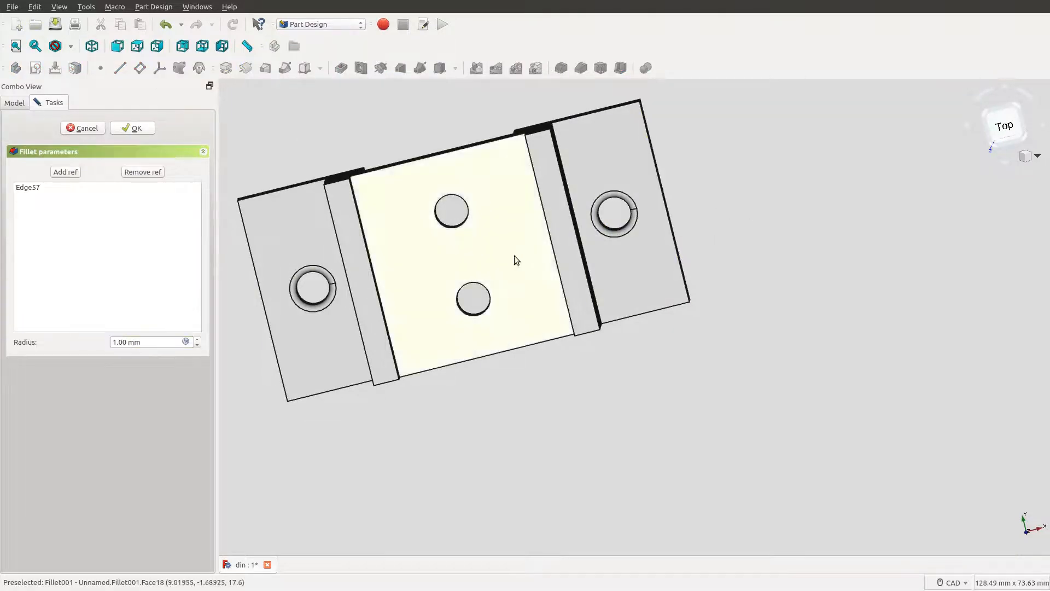
pyautogui.moveTo(537, 435); pyautogui.dragTo(500, 322, button='middle')
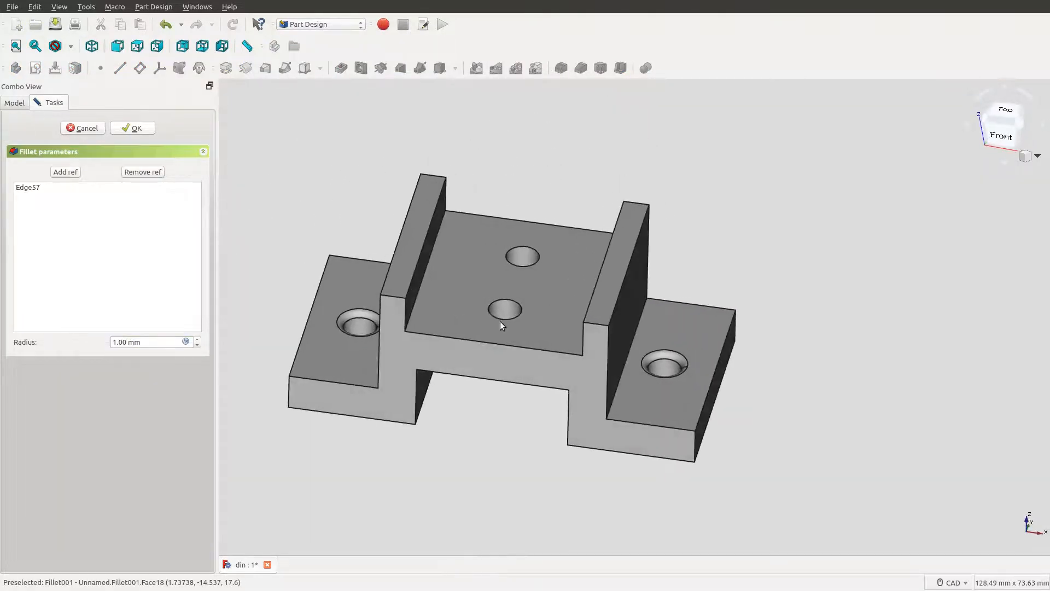
pyautogui.click(668, 425)
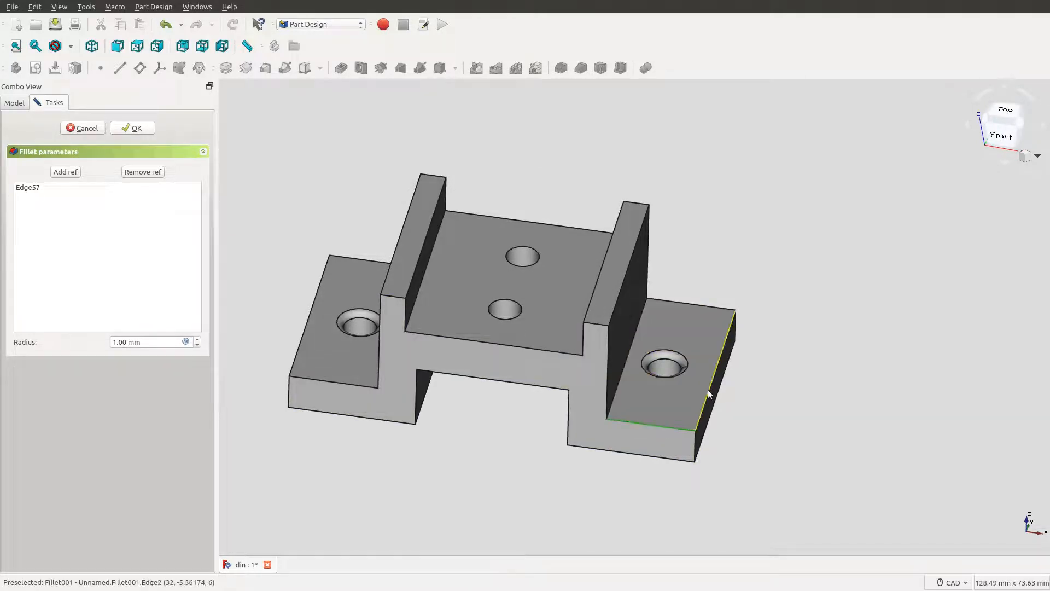
pyautogui.click(709, 389)
pyautogui.click(709, 308)
pyautogui.rightClick(493, 198)
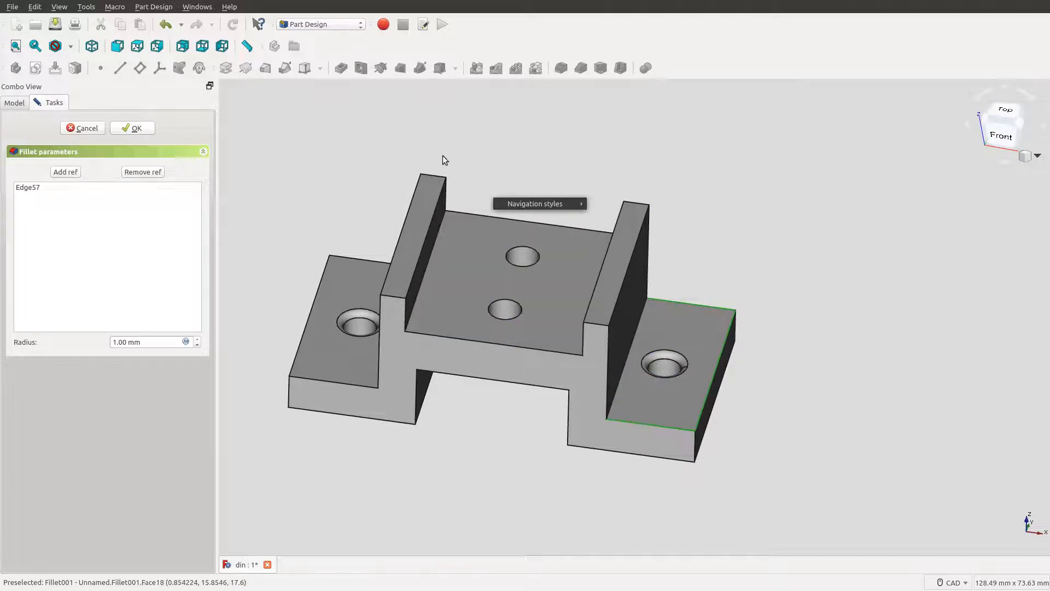
pyautogui.click(127, 139)
pyautogui.click(133, 128)
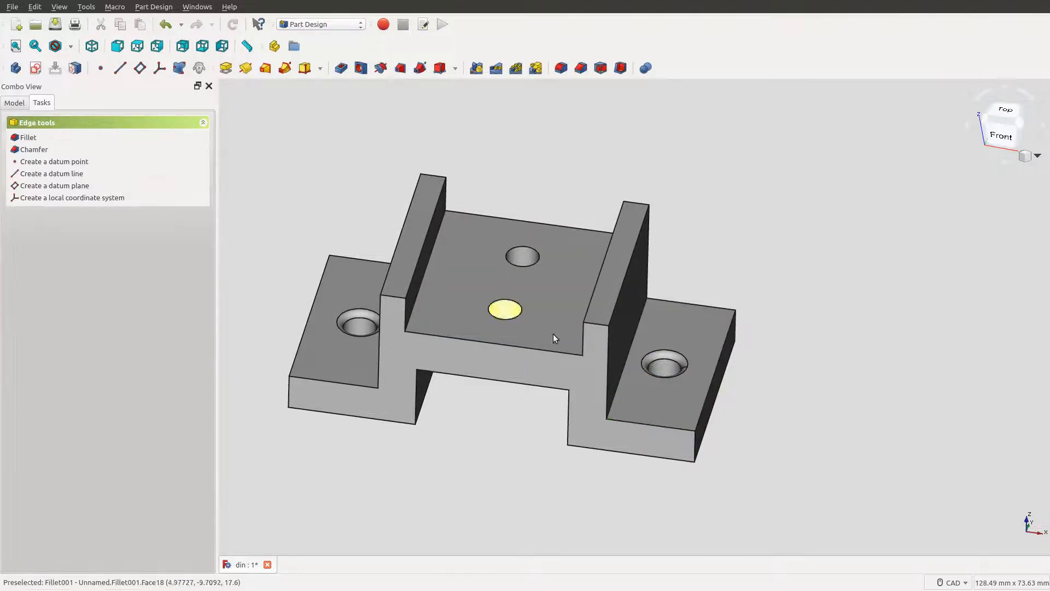
# - Apply a 1 mm fillet to the three outer upper edges of the right ledge
pyautogui.click(654, 427)
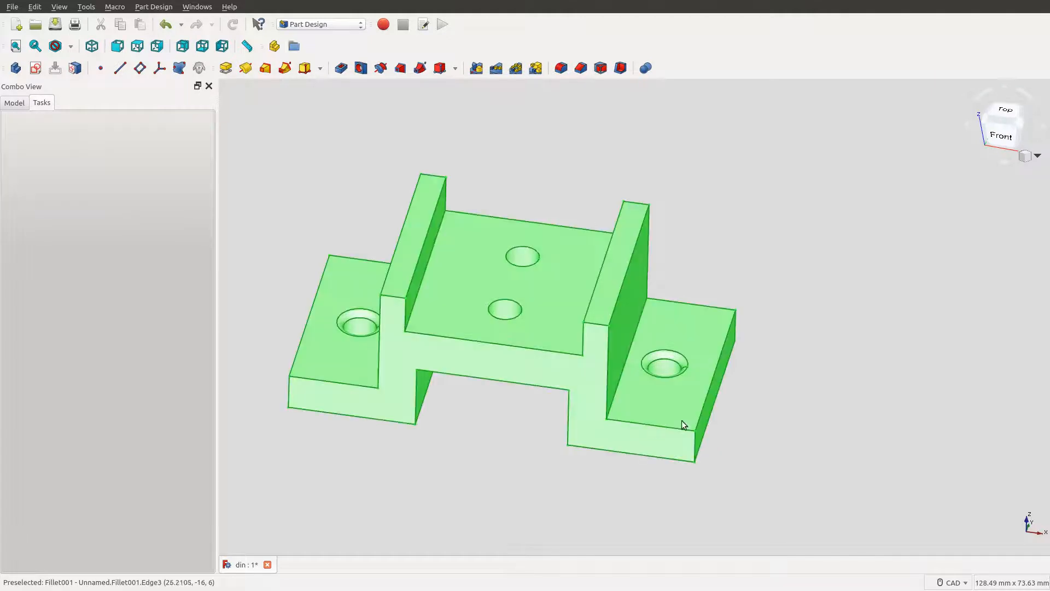
pyautogui.click(746, 399)
pyautogui.click(673, 428)
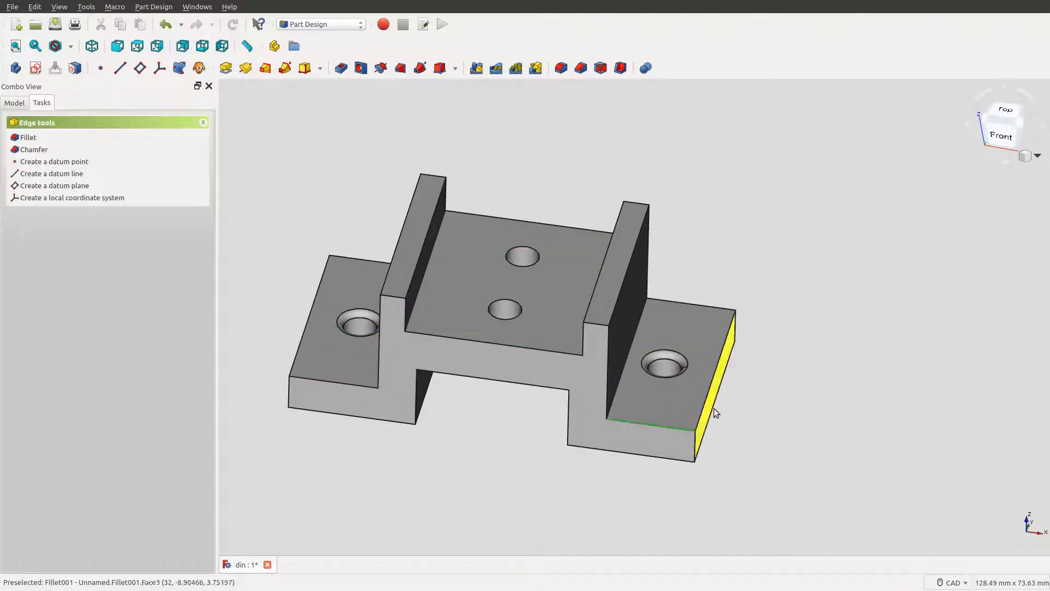
pyautogui.click(710, 394)
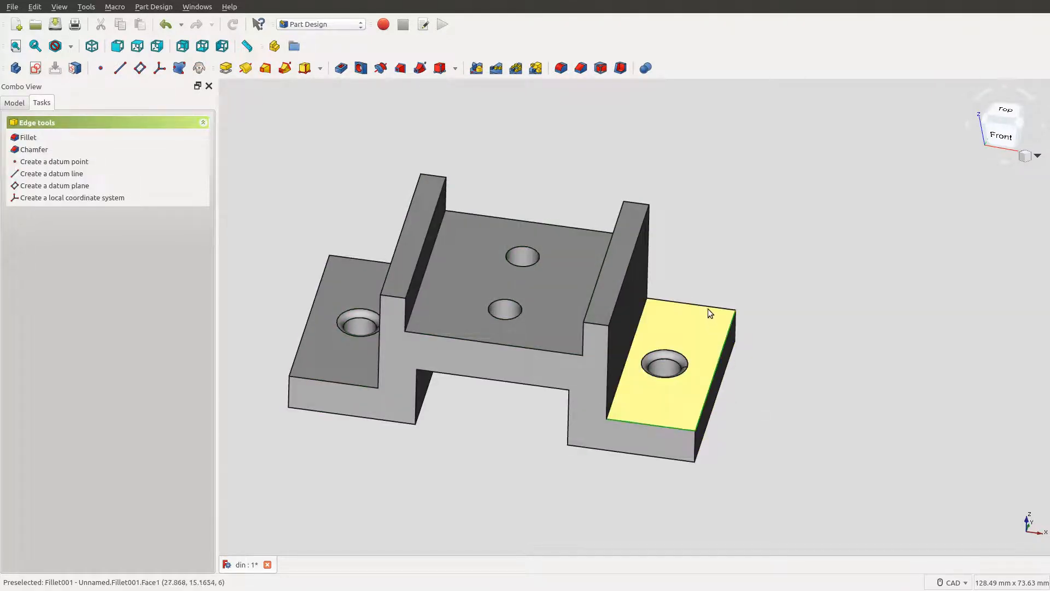
pyautogui.click(708, 305)
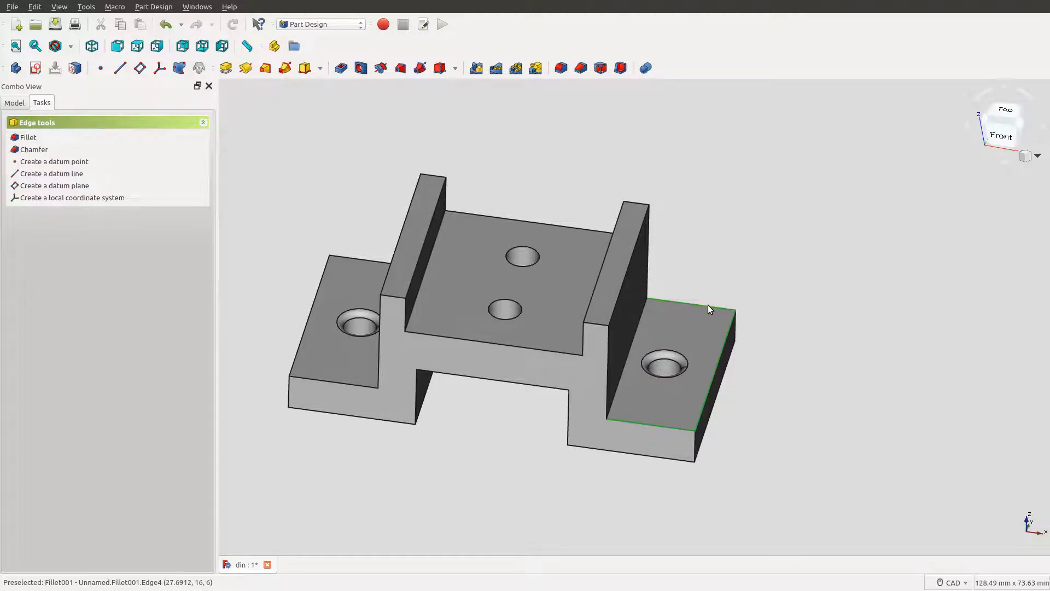
pyautogui.click(29, 138)
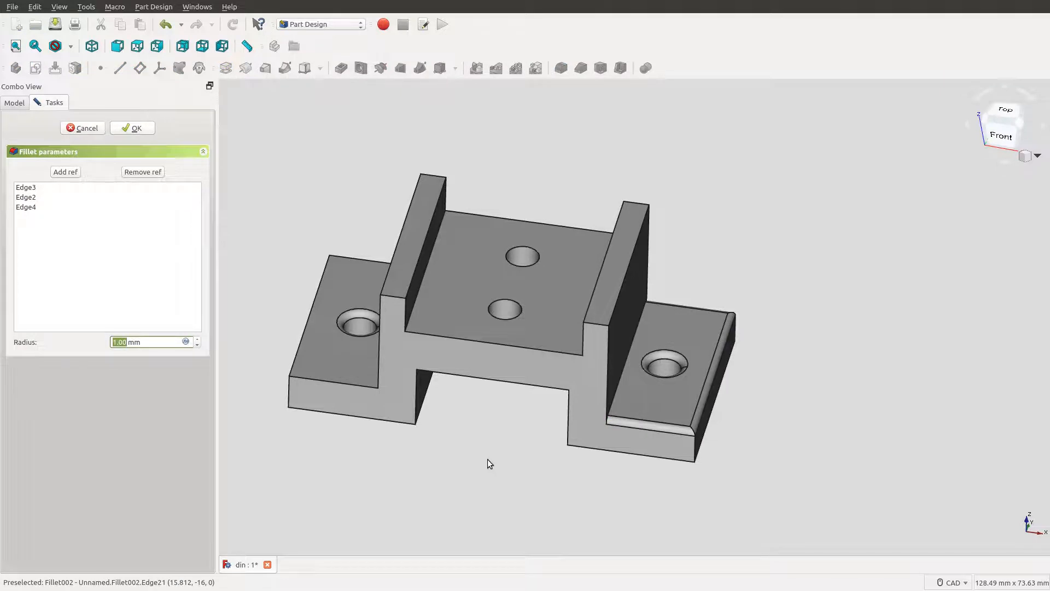
# - Try to include the left ledge's three outer upper edges in the open fillet, and accept the fillet
pyautogui.moveTo(487, 459); pyautogui.dragTo(581, 497, button='middle')
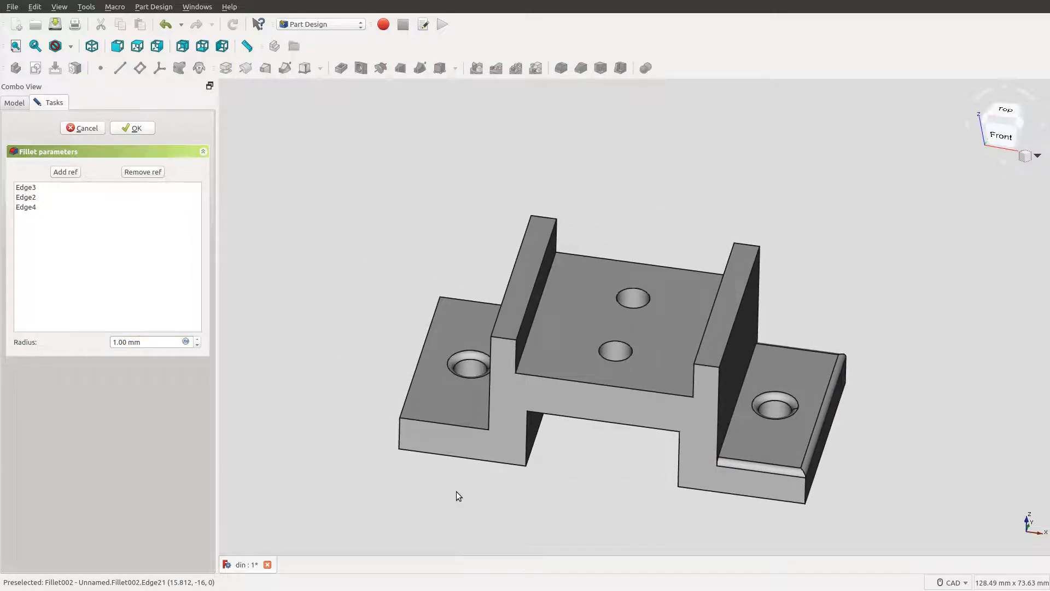
pyautogui.moveTo(457, 495); pyautogui.dragTo(582, 511, button='middle')
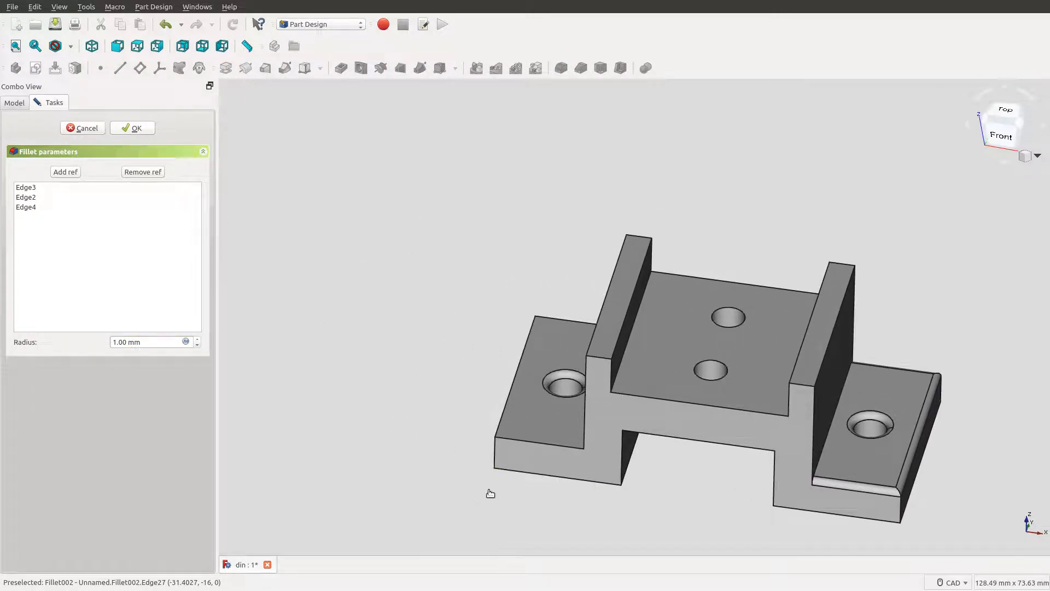
pyautogui.moveTo(490, 481); pyautogui.dragTo(628, 431, button='middle')
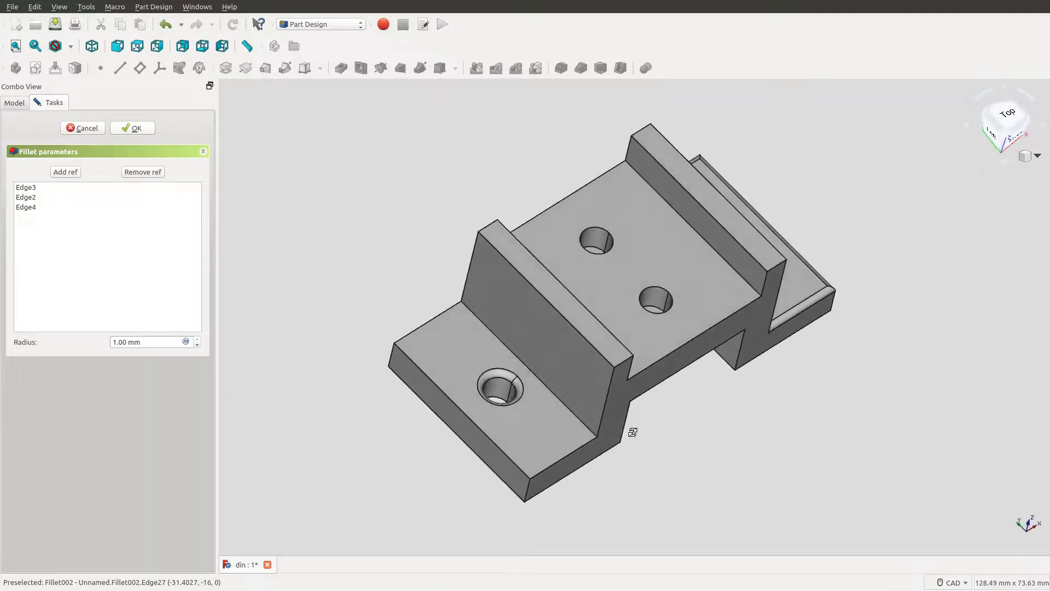
pyautogui.click(554, 465)
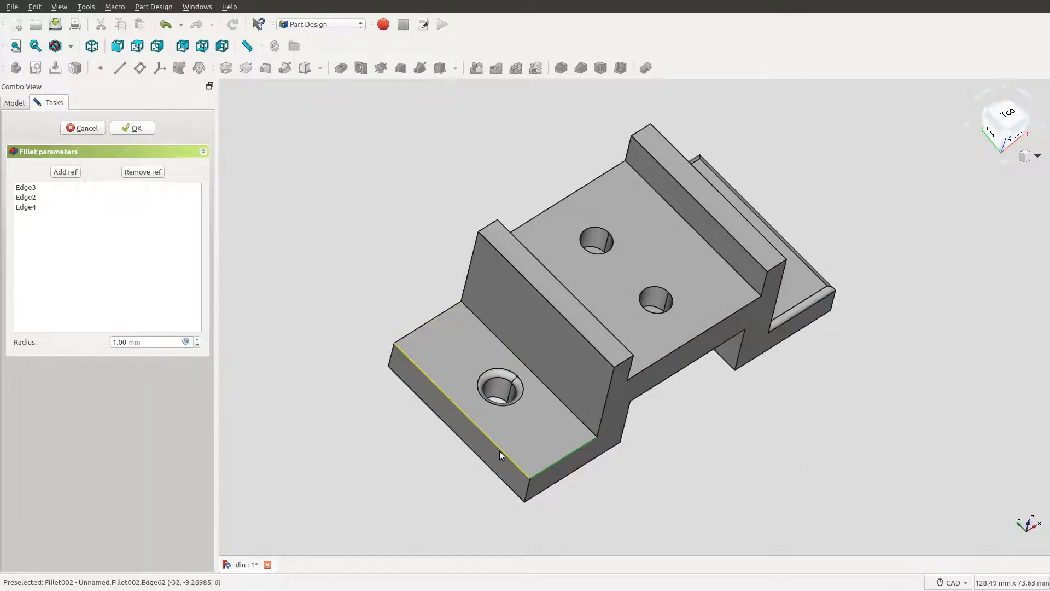
pyautogui.click(500, 451)
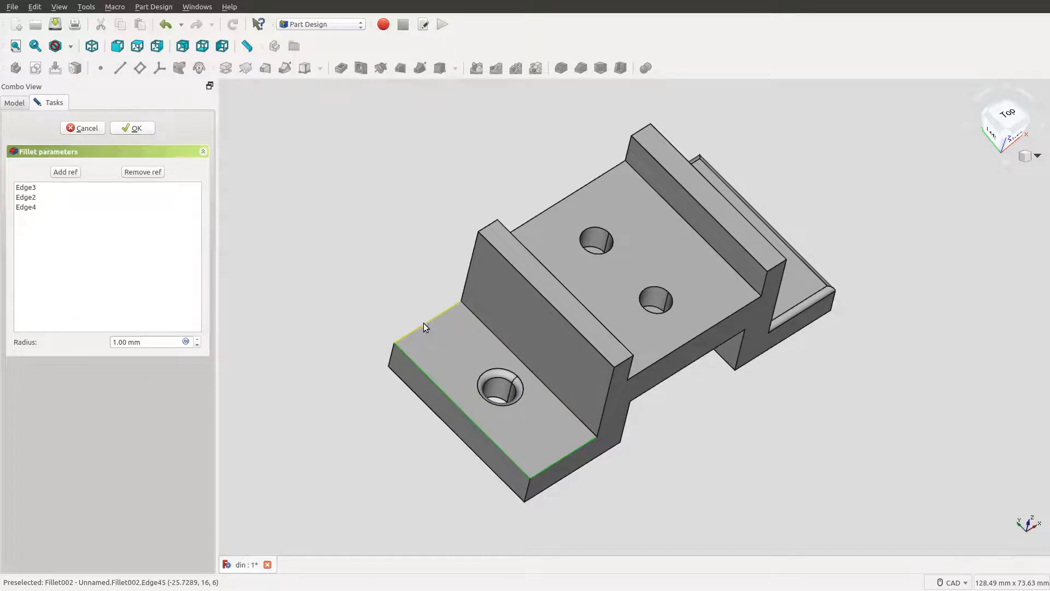
pyautogui.click(424, 323)
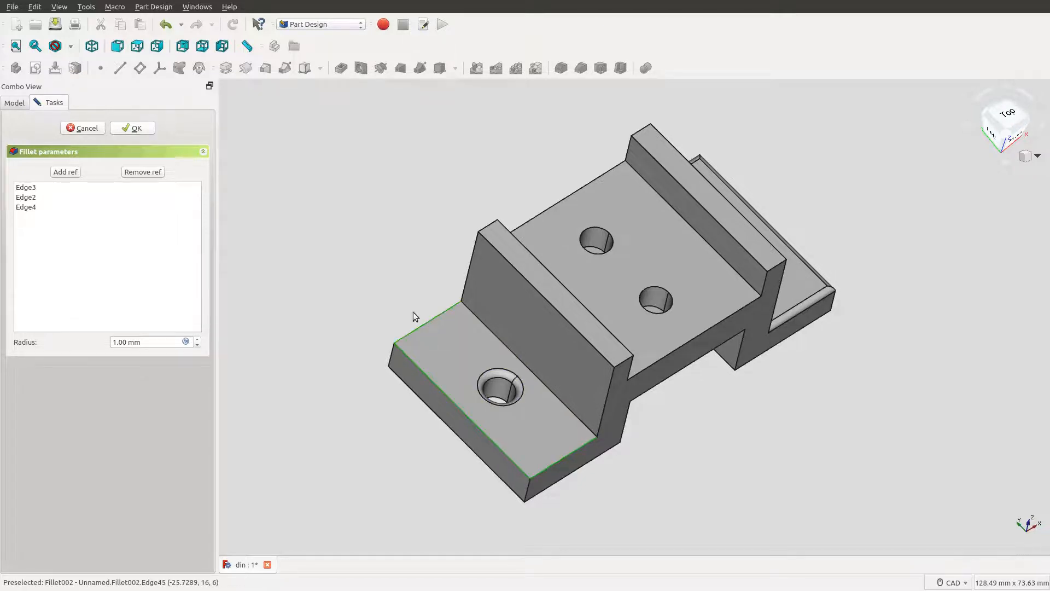
pyautogui.click(131, 129)
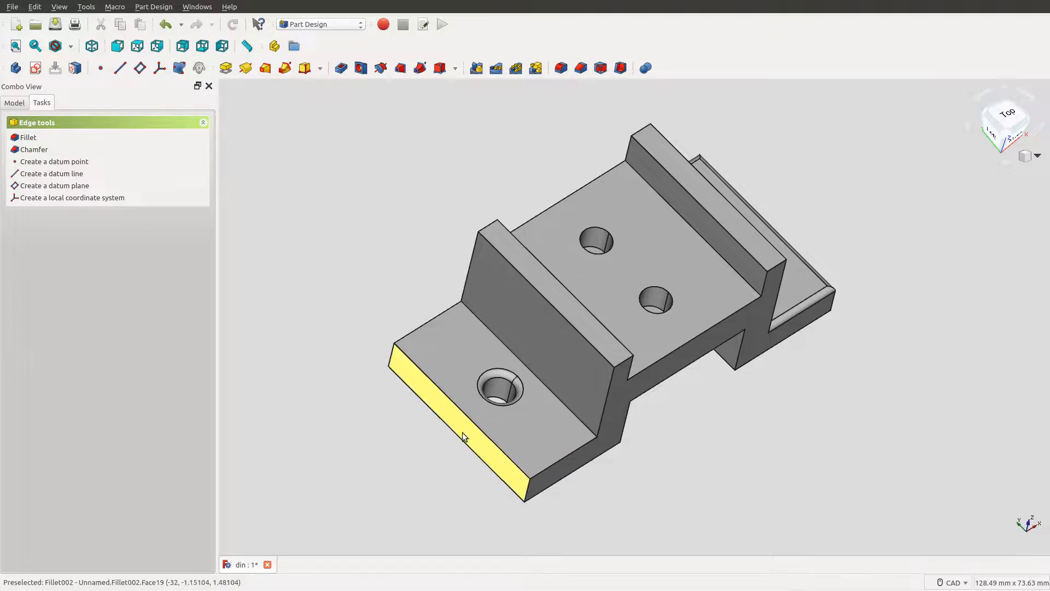
# - Fillet the three outer upper edges of the left ledge with a 1 mm radius
pyautogui.click(548, 464)
pyautogui.keyDown('ctrl'); pyautogui.click(519, 467); pyautogui.keyUp('ctrl')
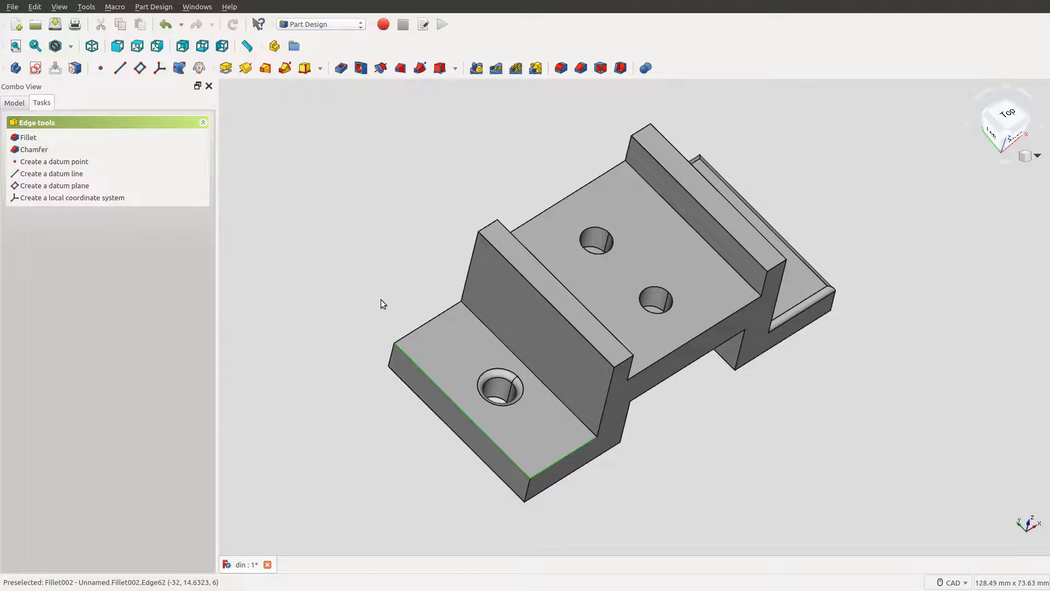
pyautogui.keyDown('ctrl'); pyautogui.click(415, 327); pyautogui.keyUp('ctrl')
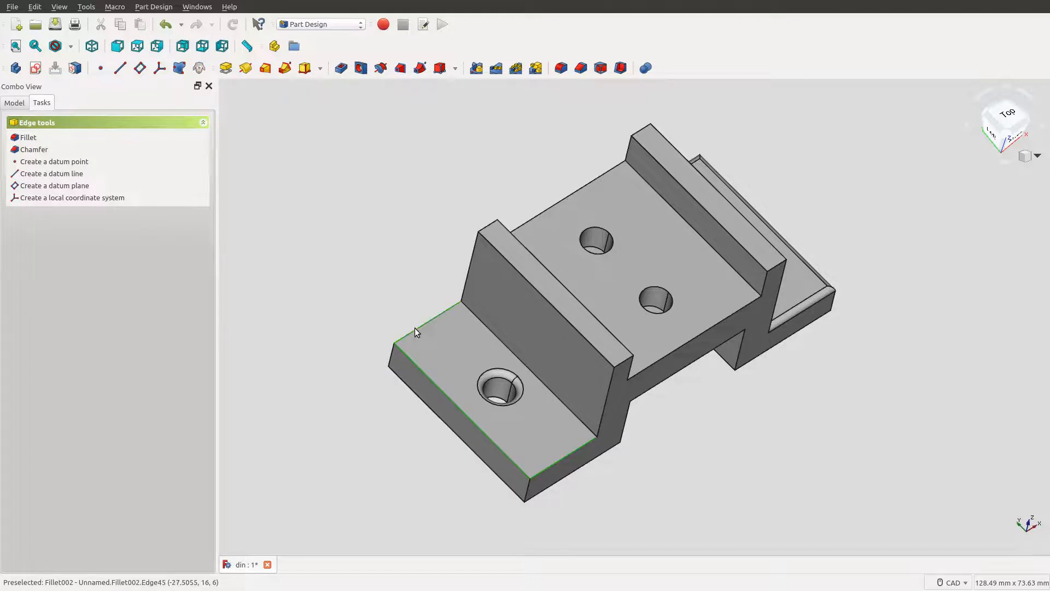
pyautogui.click(83, 140)
pyautogui.click(133, 128)
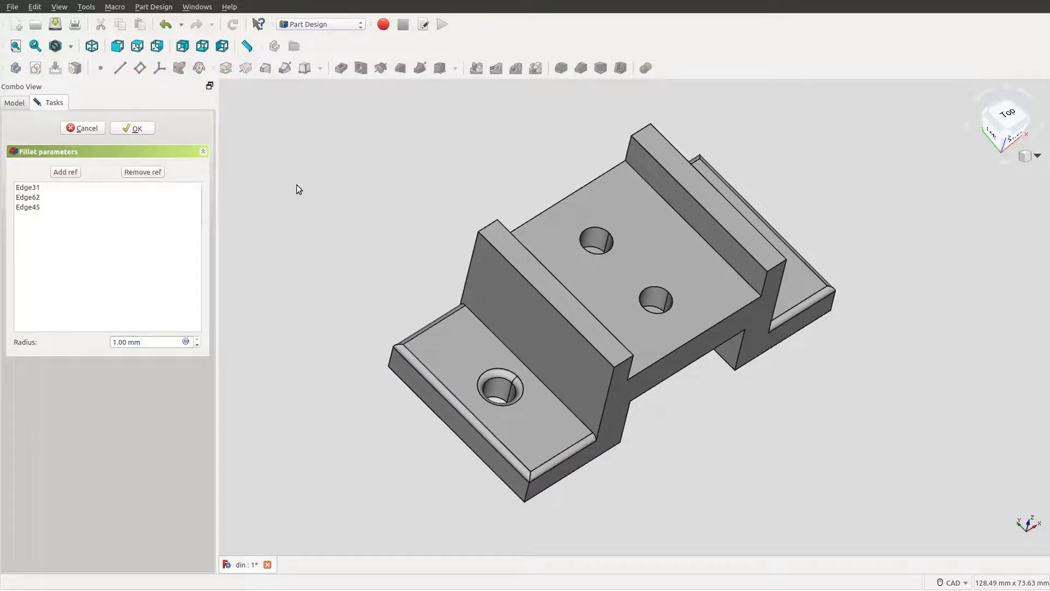
# - Apply a fillet to the inner top edges of the two upright walls
pyautogui.scroll(-3, 642, 408)
pyautogui.moveTo(494, 432); pyautogui.dragTo(428, 403, button='middle')
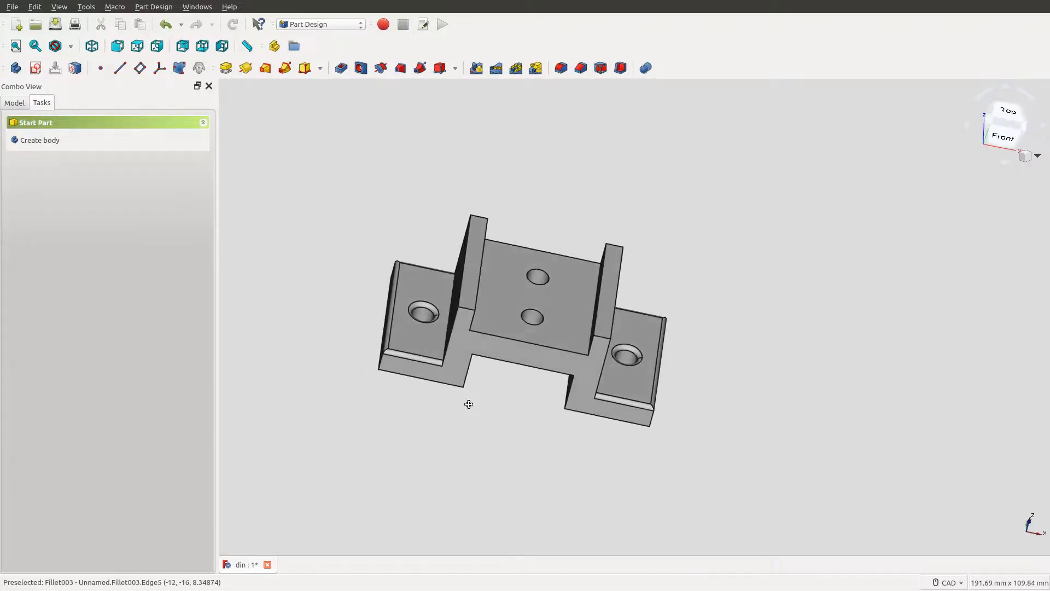
pyautogui.scroll(4, 479, 278)
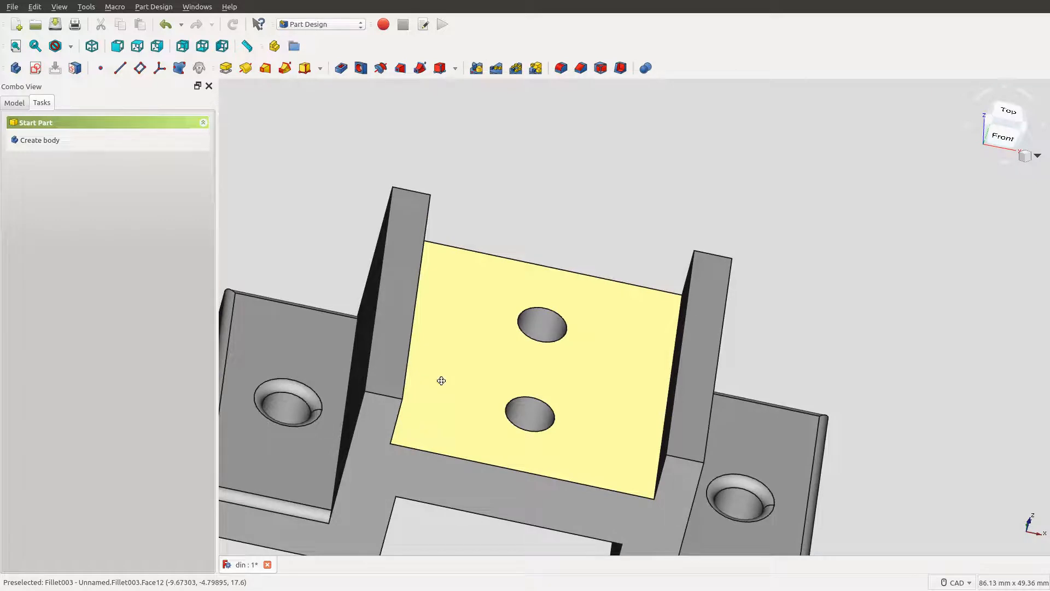
pyautogui.moveTo(441, 380); pyautogui.dragTo(421, 272, button='middle')
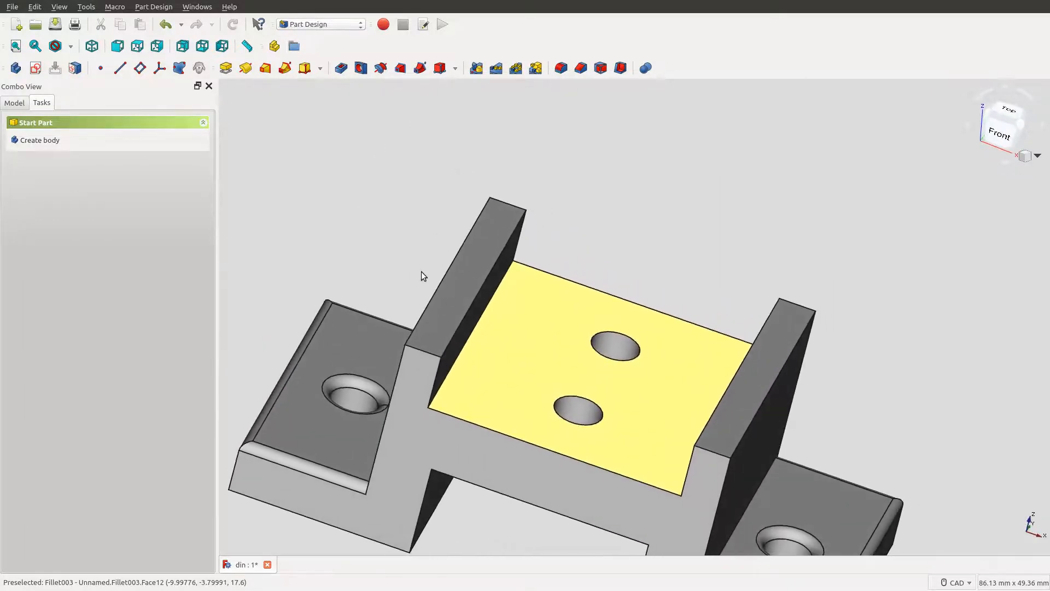
pyautogui.click(453, 333)
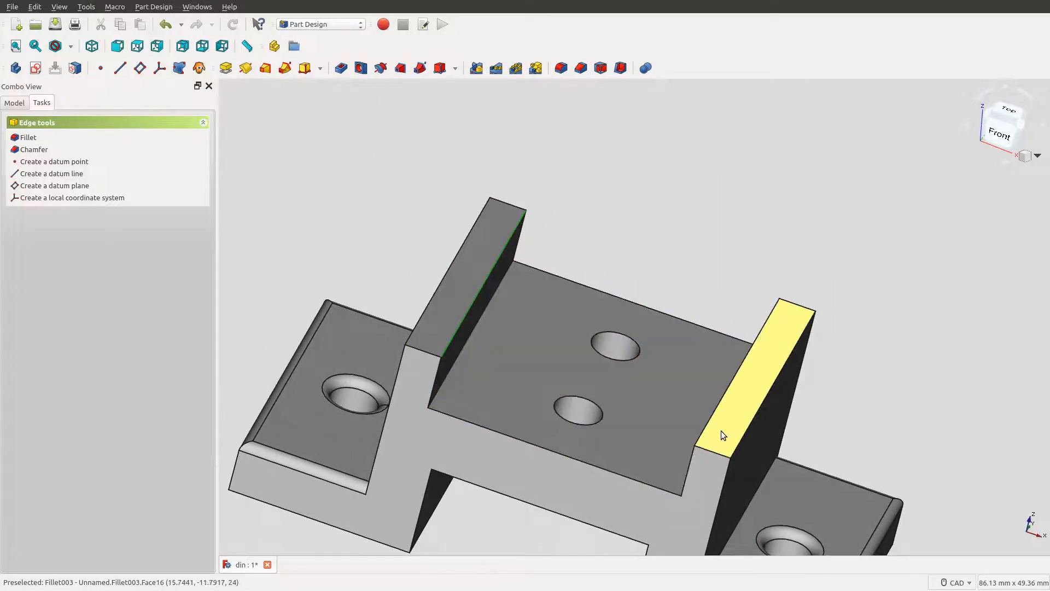
pyautogui.click(709, 419)
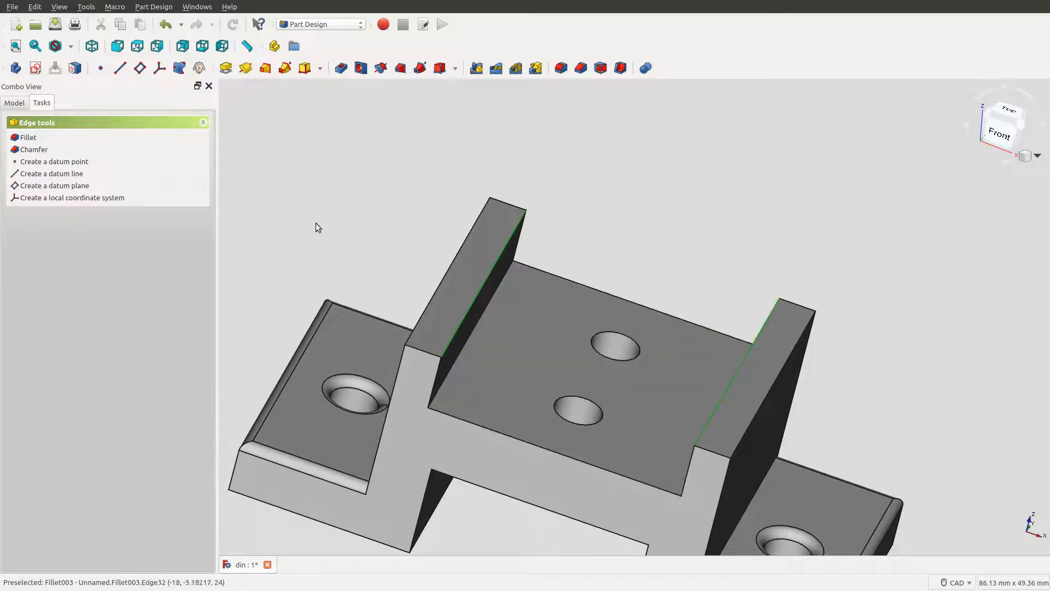
pyautogui.click(32, 137)
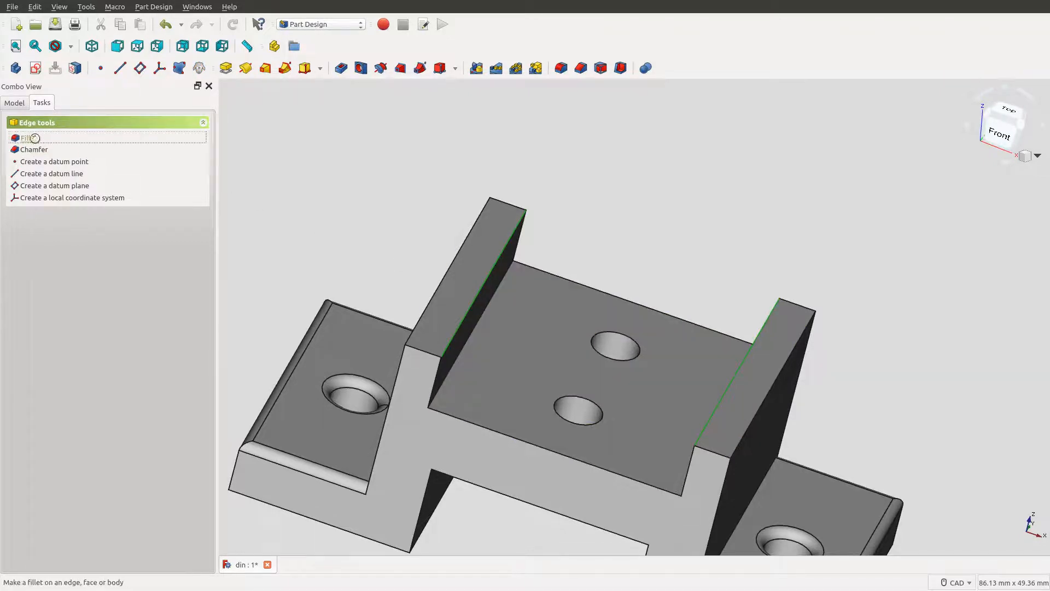
# - Set the radius of the upright walls' fillet to 1.6 mm and accept it
pyautogui.click(143, 340)
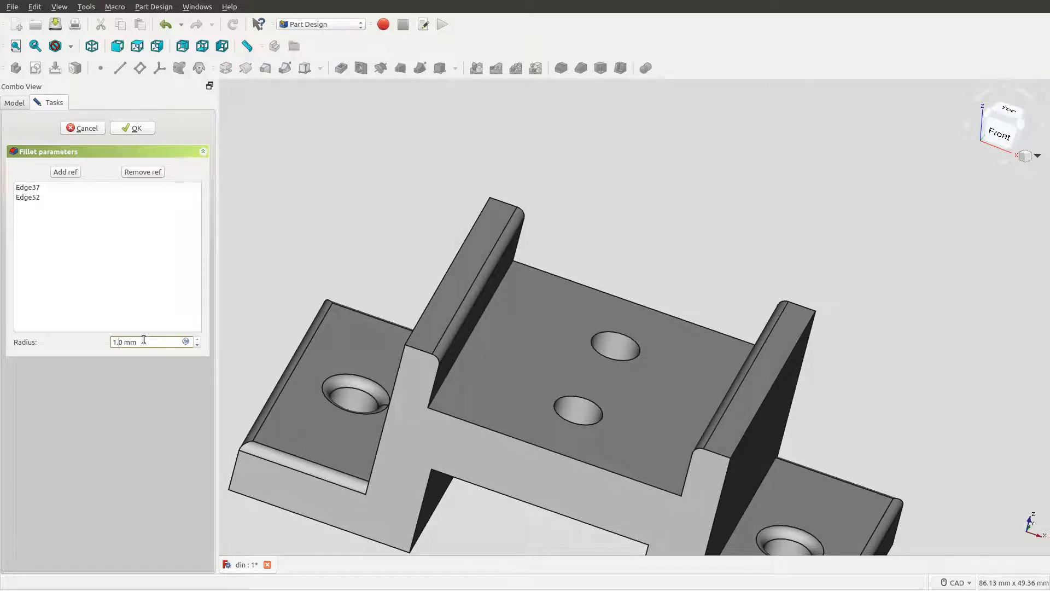
pyautogui.write('2')
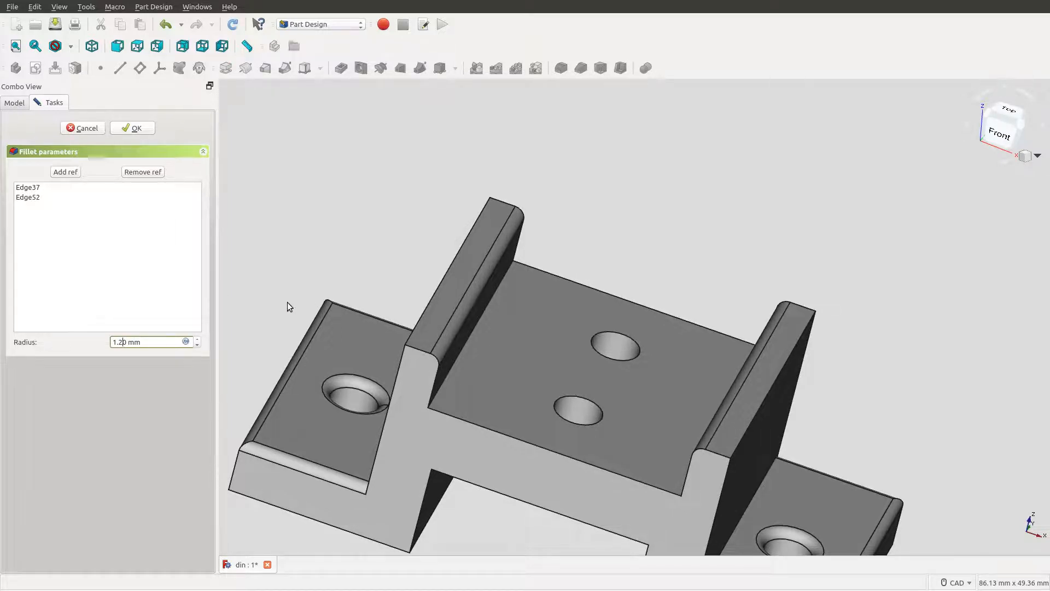
pyautogui.press('Delete')
pyautogui.write('4')
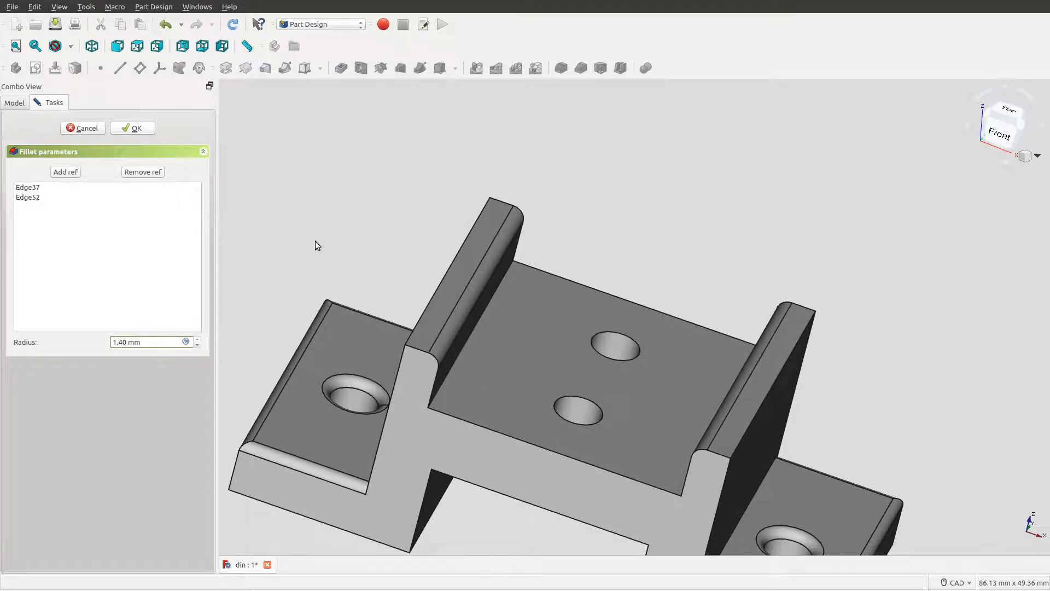
pyautogui.press('BackSpace')
pyautogui.write('6')
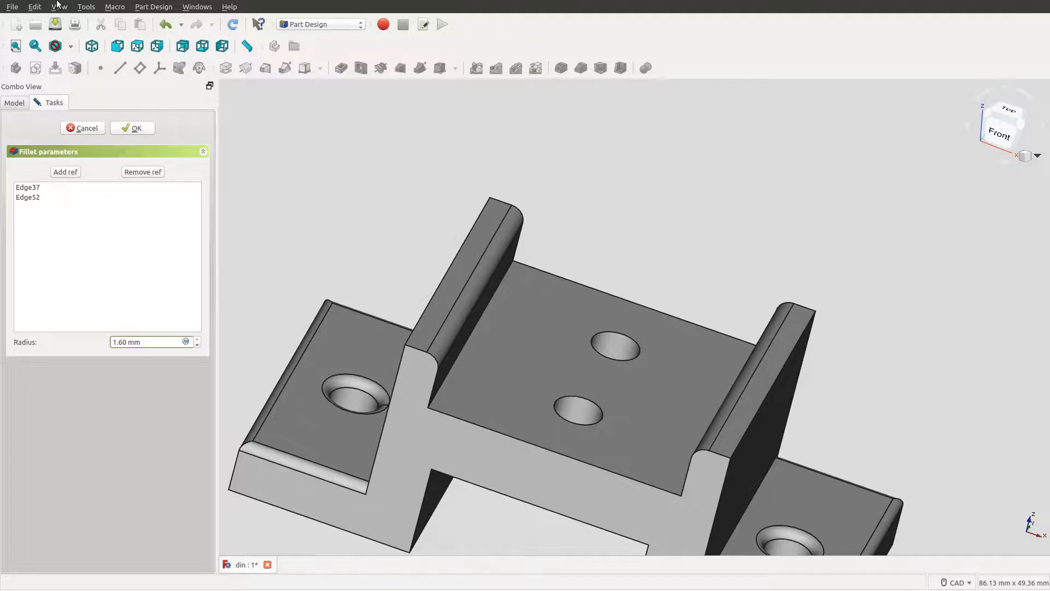
pyautogui.click(146, 133)
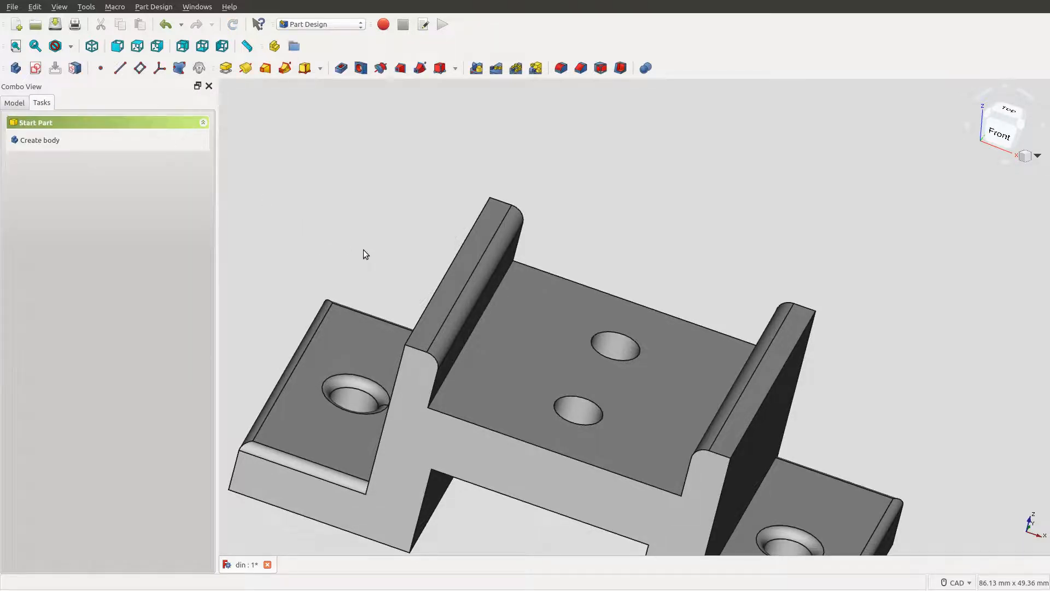
# - Examine the part's profile from the front, and its holes and filleted edges from several oblique angles
pyautogui.moveTo(359, 252); pyautogui.dragTo(470, 204, button='middle')
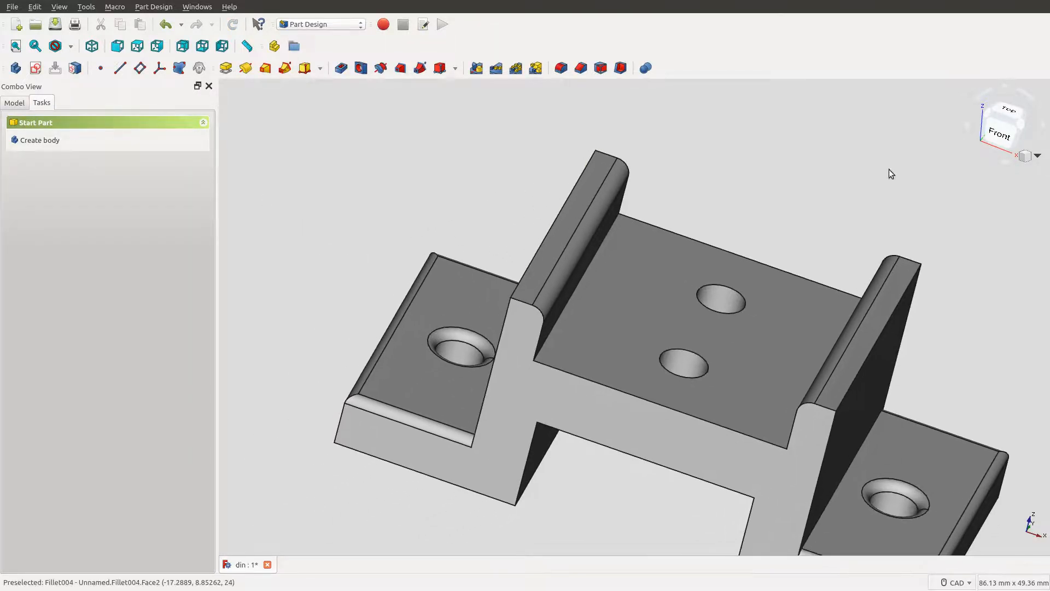
pyautogui.click(991, 141)
pyautogui.moveTo(406, 471); pyautogui.dragTo(361, 362, button='middle')
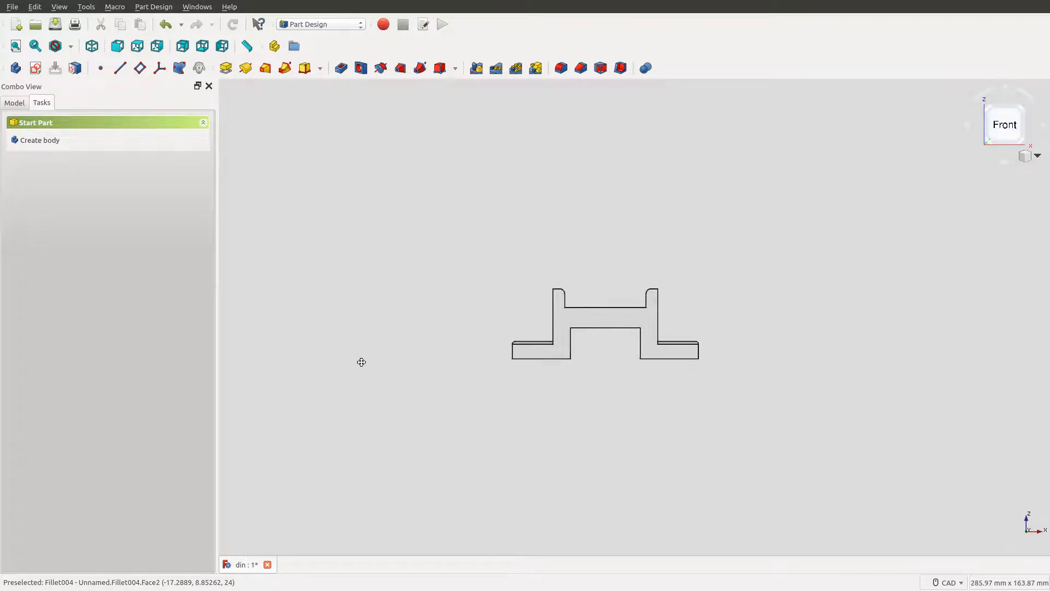
pyautogui.scroll(4, 642, 350)
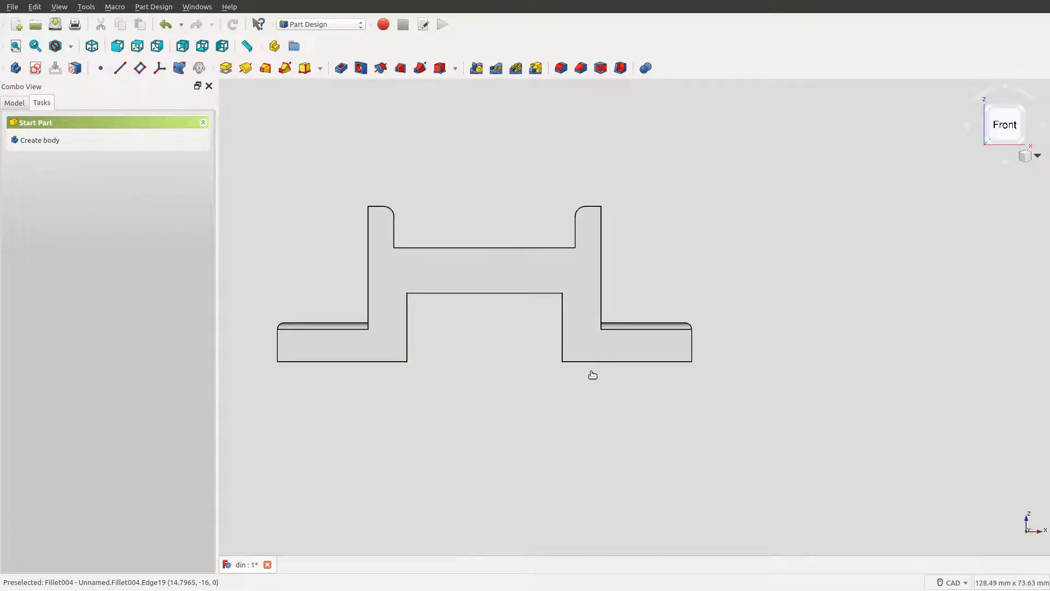
pyautogui.moveTo(475, 316); pyautogui.dragTo(527, 378, button='middle')
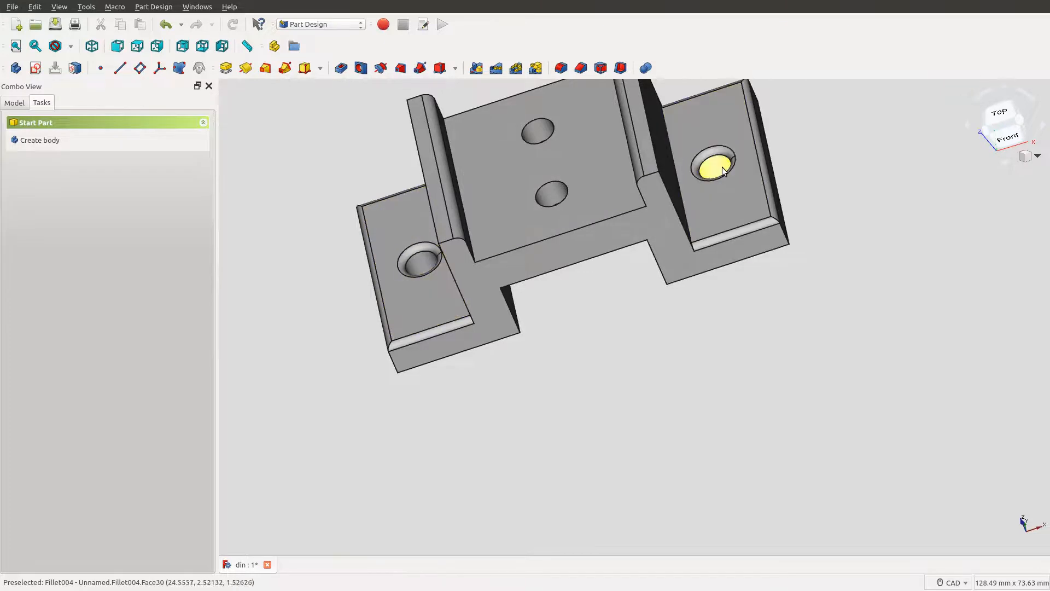
pyautogui.scroll(-2, 568, 332)
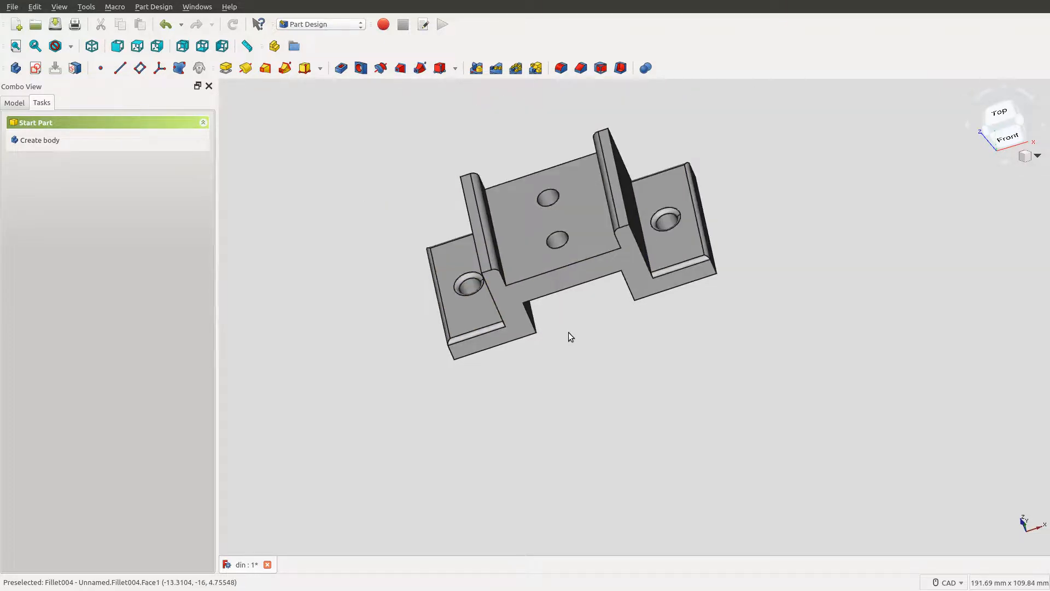
pyautogui.moveTo(641, 369); pyautogui.dragTo(596, 263, button='middle')
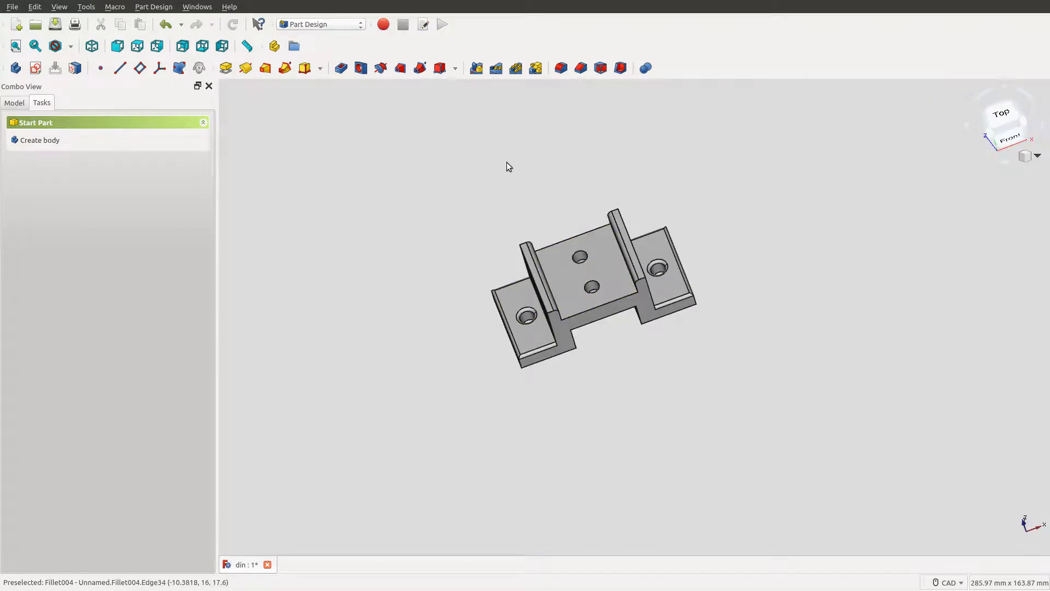
pyautogui.scroll(6, 604, 345)
pyautogui.scroll(-2, 601, 344)
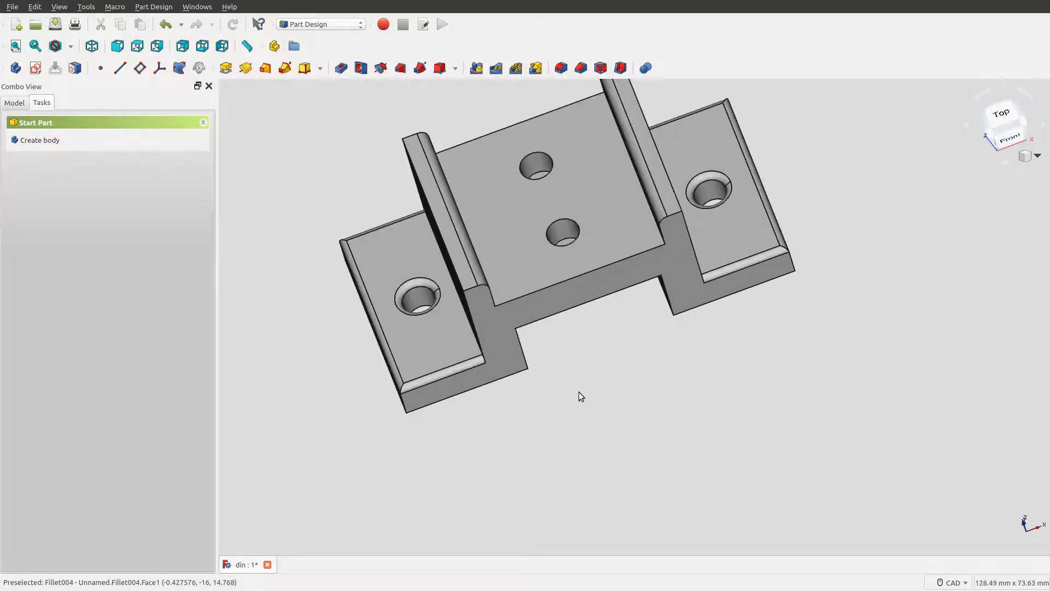
pyautogui.moveTo(594, 368); pyautogui.dragTo(583, 391, button='middle')
pyautogui.scroll(-2, 582, 395)
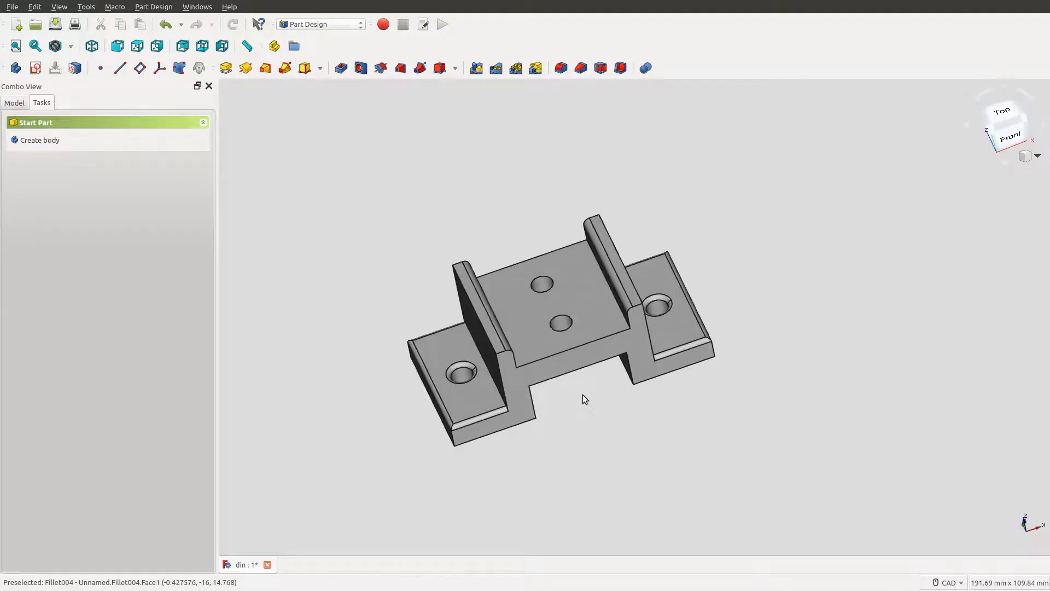
pyautogui.moveTo(583, 394); pyautogui.dragTo(537, 412, button='middle')
pyautogui.moveTo(507, 382)
pyautogui.mouseDown(button='middle')
pyautogui.moveTo(509, 342)
pyautogui.moveTo(519, 368)
pyautogui.mouseUp(button='middle')
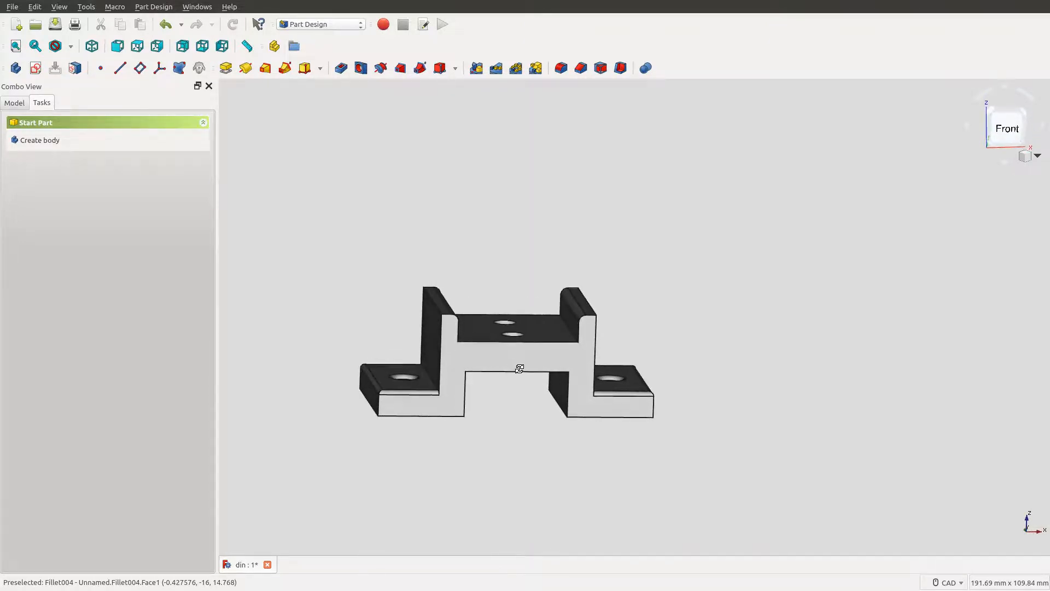
# - Expand Pocket through Pocket004 in the model tree and open the BottomCut sketch for editing
pyautogui.click(25, 98)
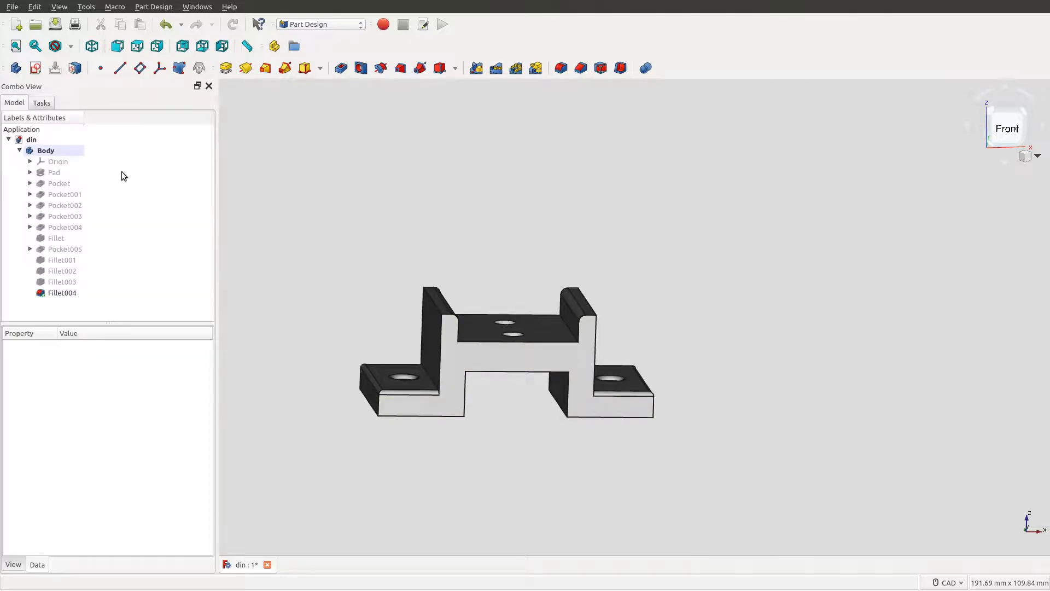
pyautogui.click(62, 229)
pyautogui.click(30, 227)
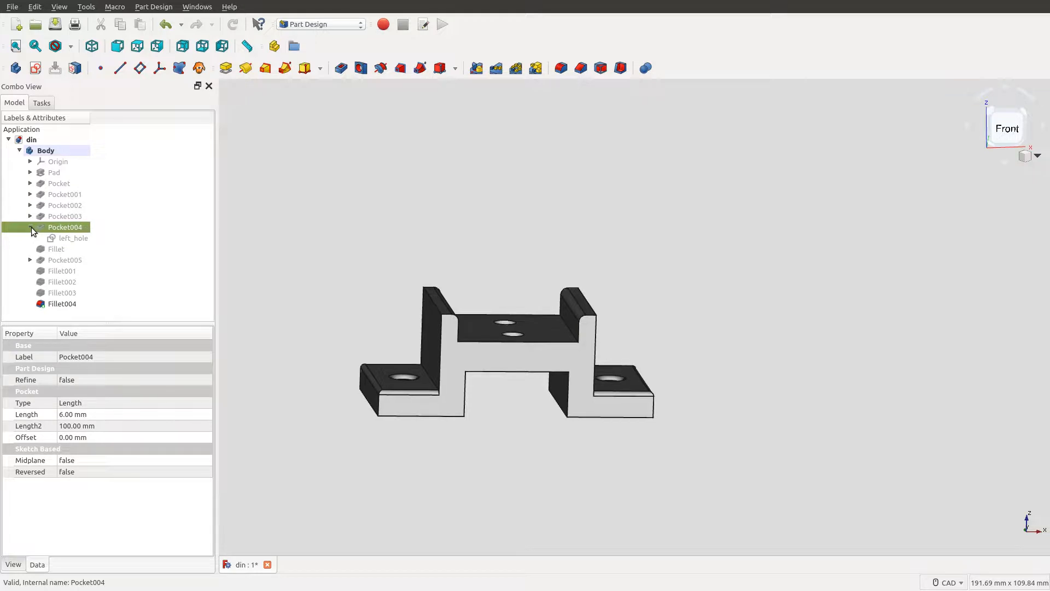
pyautogui.click(30, 217)
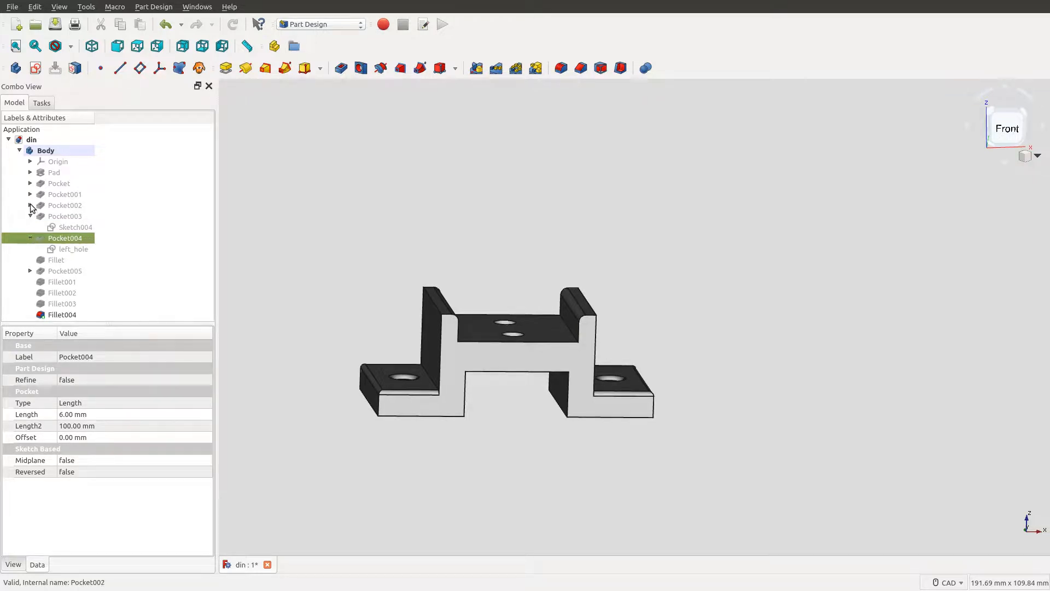
pyautogui.click(30, 205)
pyautogui.click(30, 195)
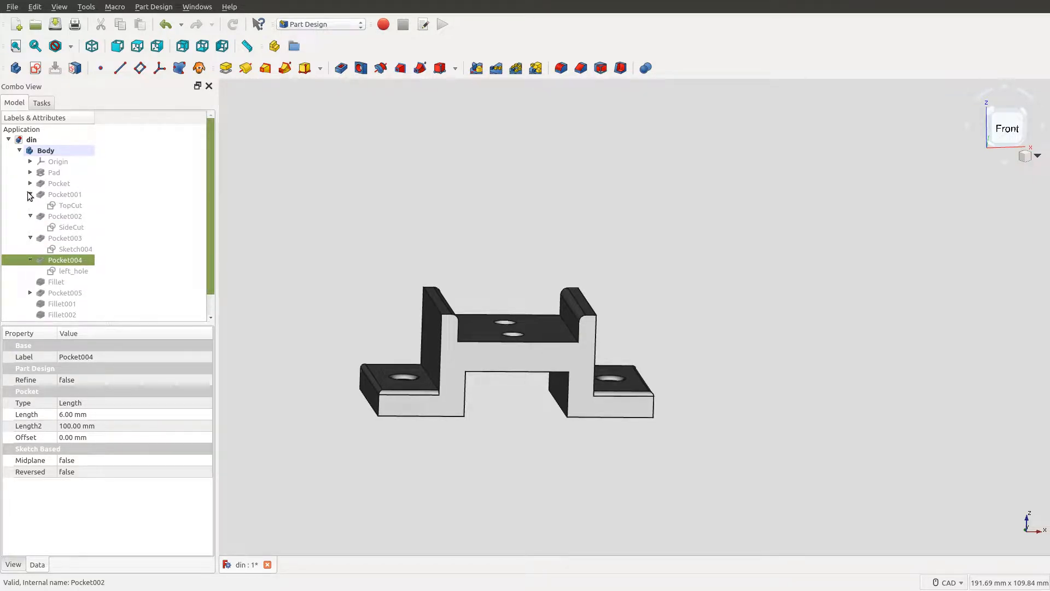
pyautogui.click(30, 184)
pyautogui.click(72, 195)
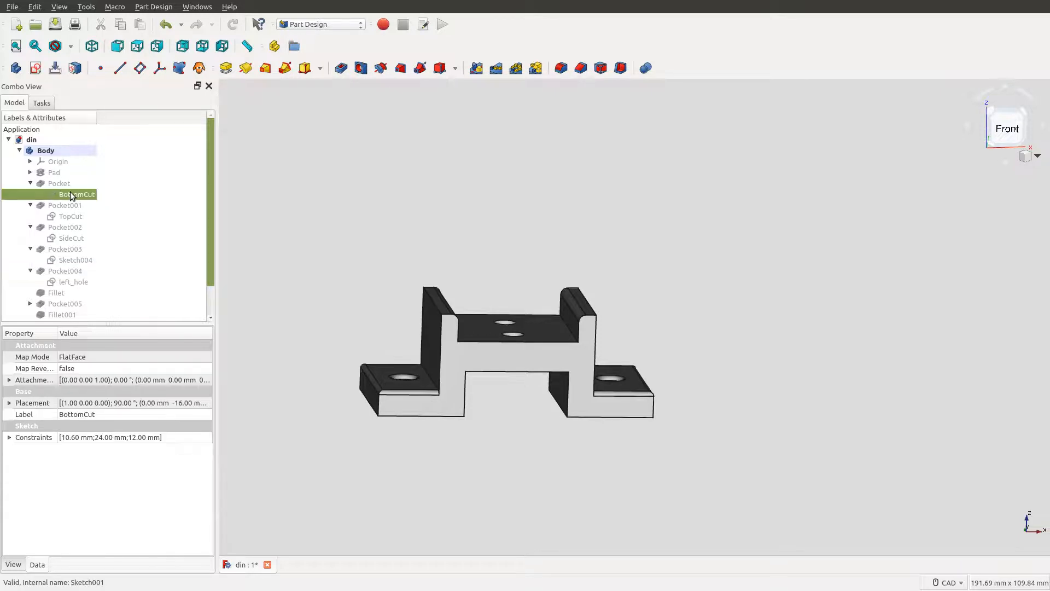
pyautogui.doubleClick(72, 195)
pyautogui.scroll(5, 530, 417)
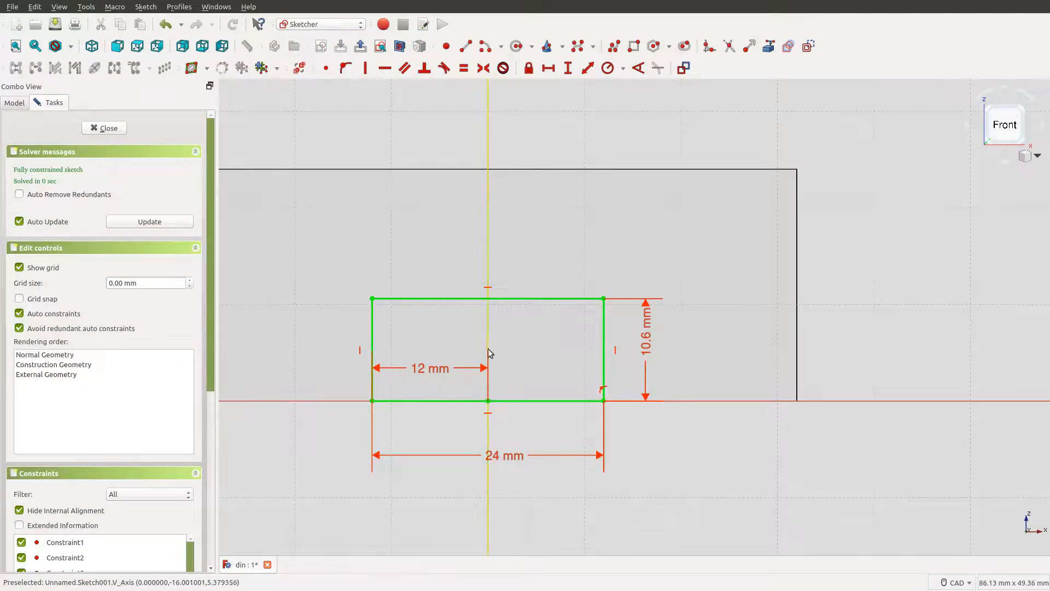
# - Move the 12 mm dimension outside the BottomCut rectangle, set the rectangle's height to 9.6 mm and close the sketch
pyautogui.moveTo(448, 369); pyautogui.dragTo(307, 350)
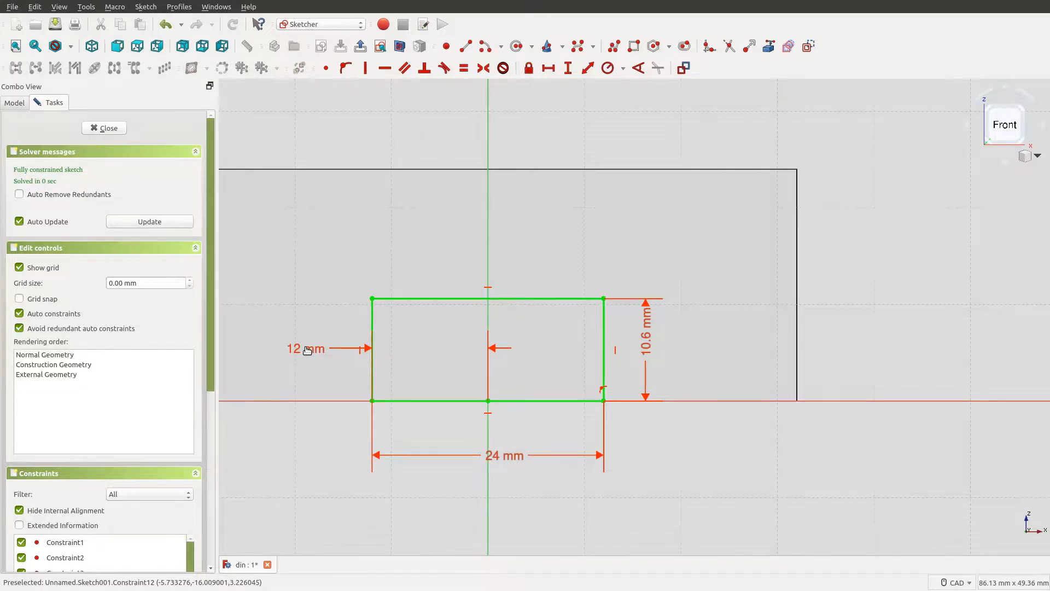
pyautogui.moveTo(307, 350); pyautogui.dragTo(304, 351)
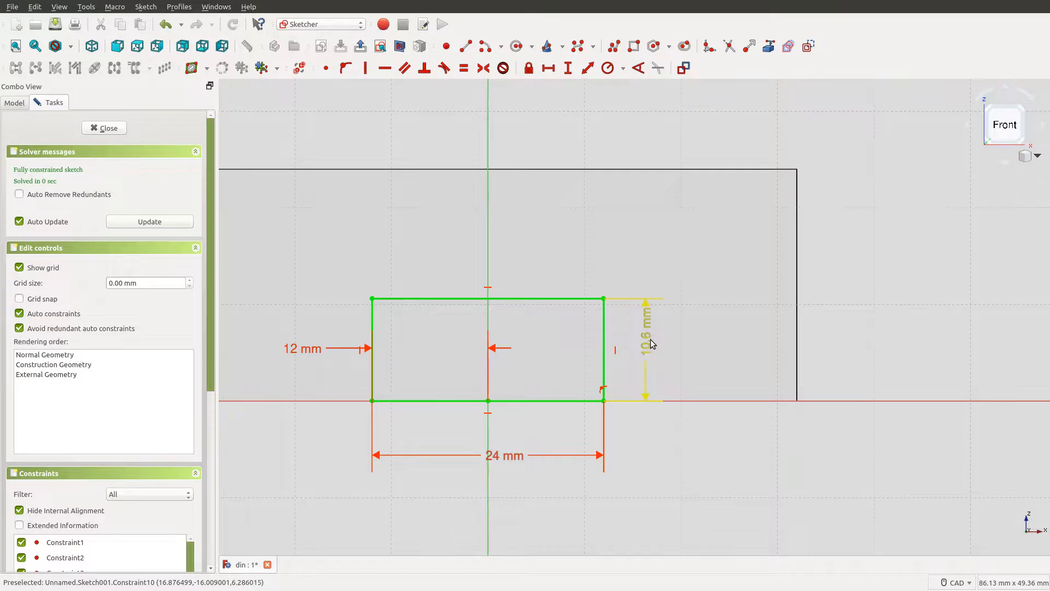
pyautogui.doubleClick(651, 343)
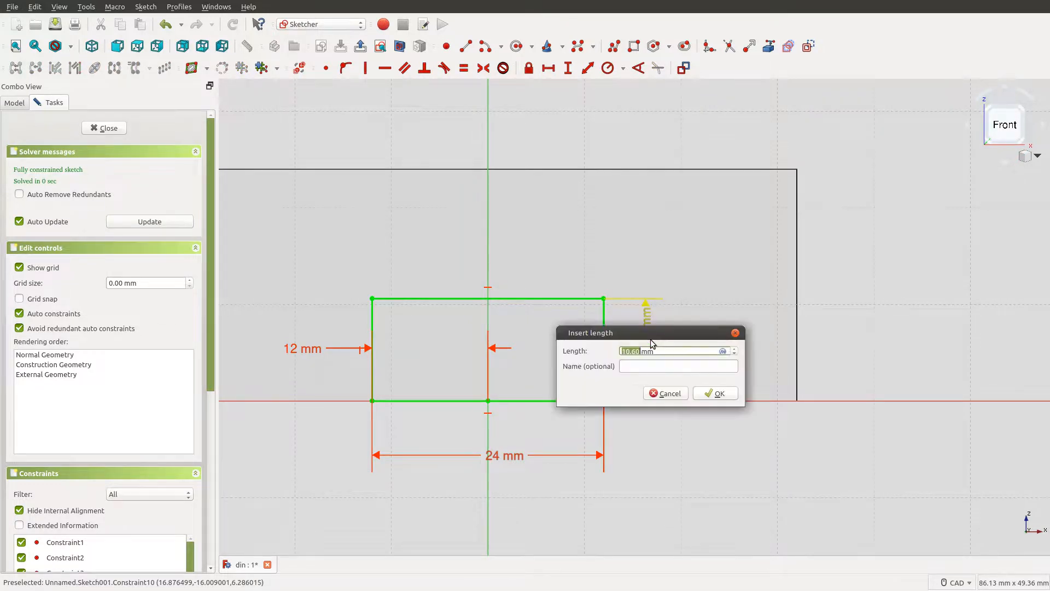
pyautogui.click(668, 350)
pyautogui.write('9')
pyautogui.click(714, 393)
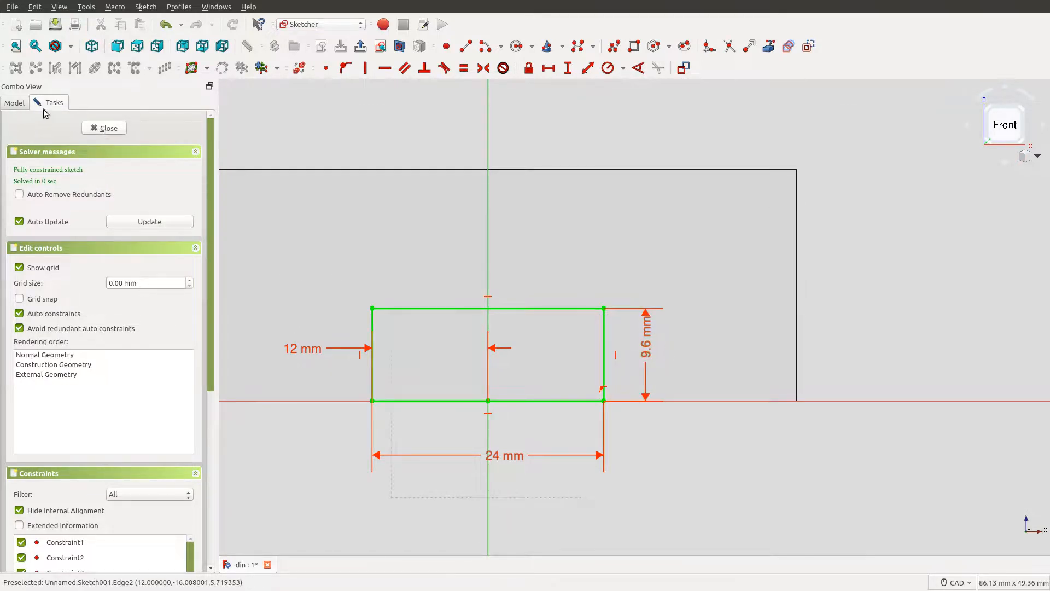
pyautogui.click(103, 128)
# - Inspect the part obliquely and review the fillet features' properties, including the edge reference and radius of Fillet001, without changing them
pyautogui.moveTo(514, 411)
pyautogui.mouseDown(button='middle')
pyautogui.moveTo(506, 392)
pyautogui.moveTo(480, 386)
pyautogui.moveTo(492, 386)
pyautogui.moveTo(500, 361)
pyautogui.moveTo(548, 316)
pyautogui.moveTo(481, 430)
pyautogui.moveTo(511, 469)
pyautogui.moveTo(516, 457)
pyautogui.mouseUp(button='middle')
pyautogui.scroll(4, 498, 396)
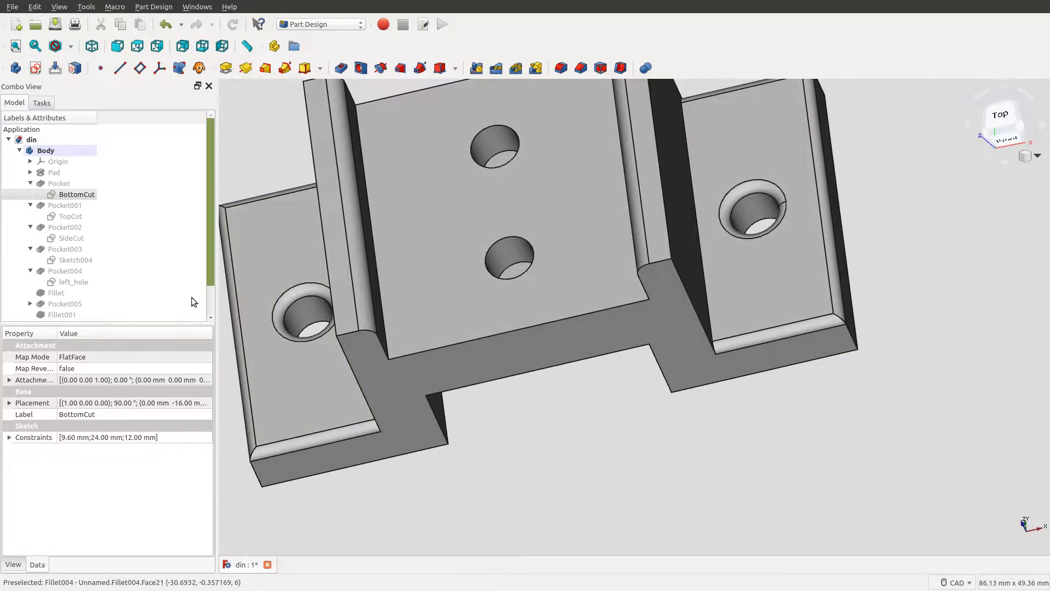
pyautogui.scroll(-1, 192, 297)
pyautogui.click(66, 296)
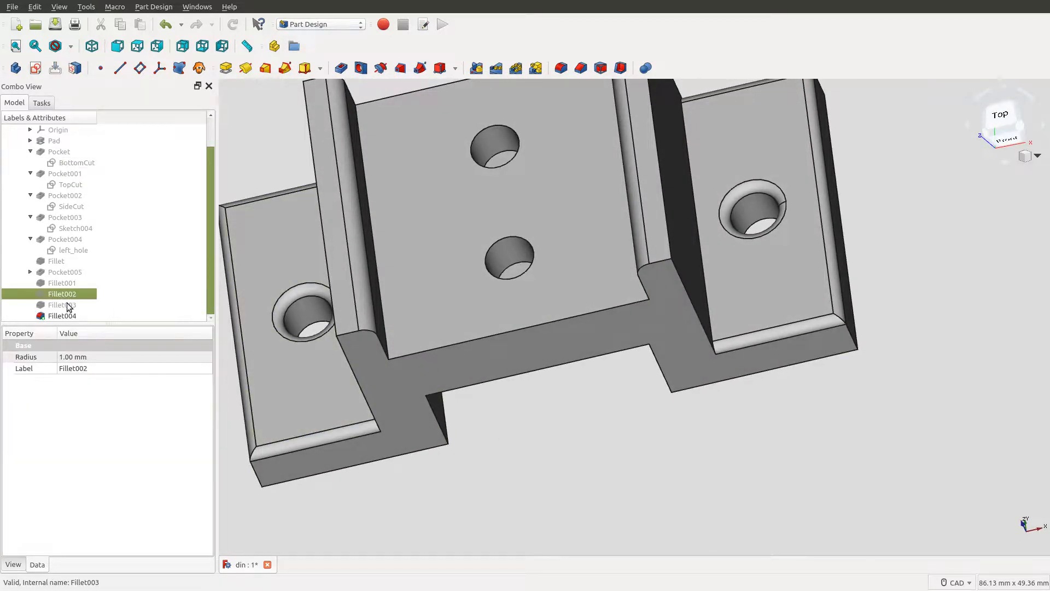
pyautogui.click(68, 305)
pyautogui.click(66, 283)
pyautogui.click(66, 272)
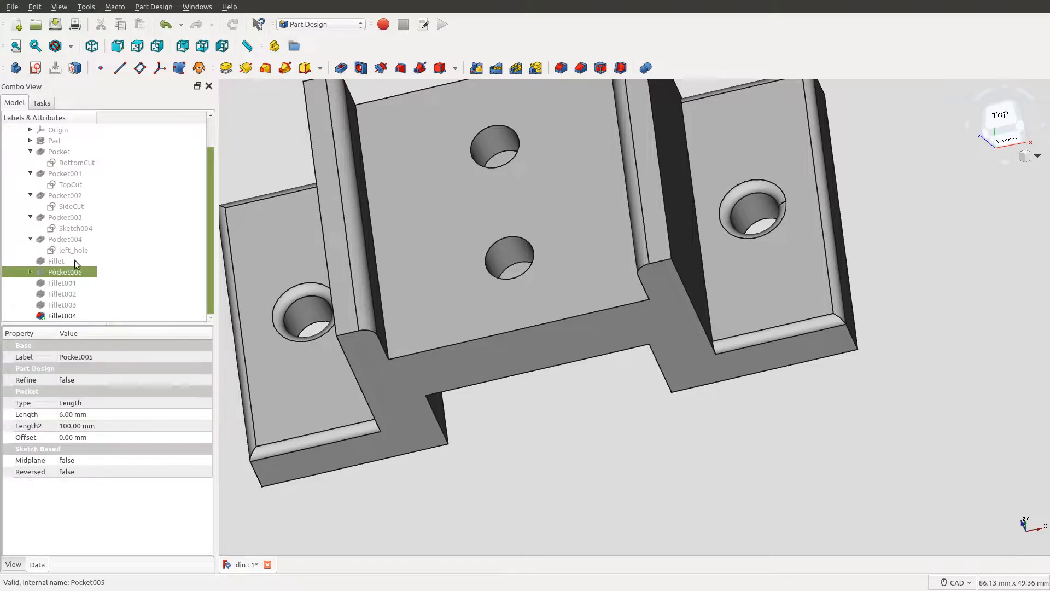
pyautogui.doubleClick(63, 284)
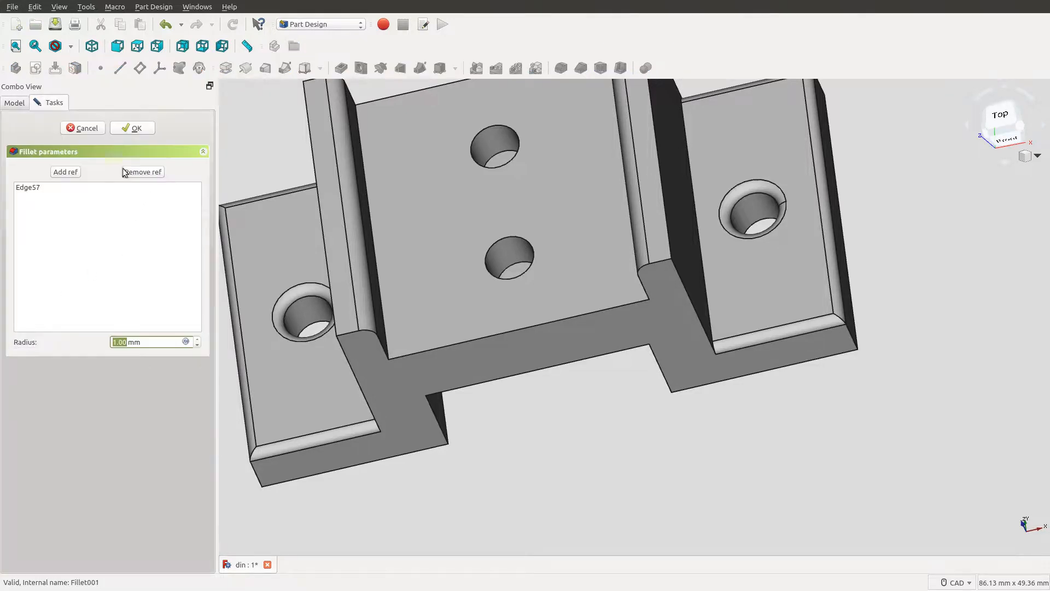
pyautogui.click(82, 128)
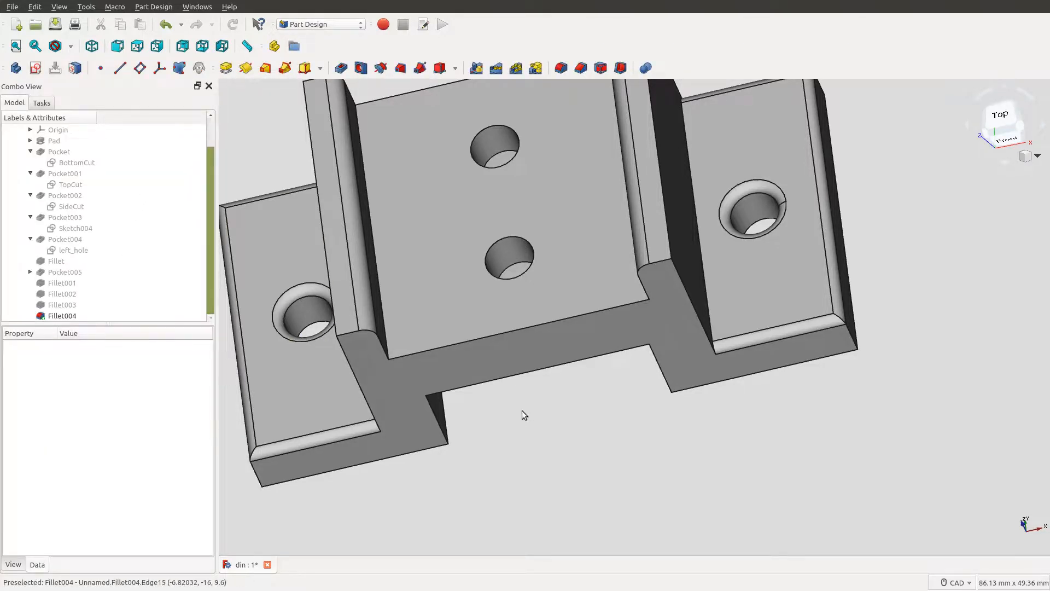
# - Review the dimensions of the TopCut sketch under Pocket001 and close it without changes
pyautogui.click(73, 273)
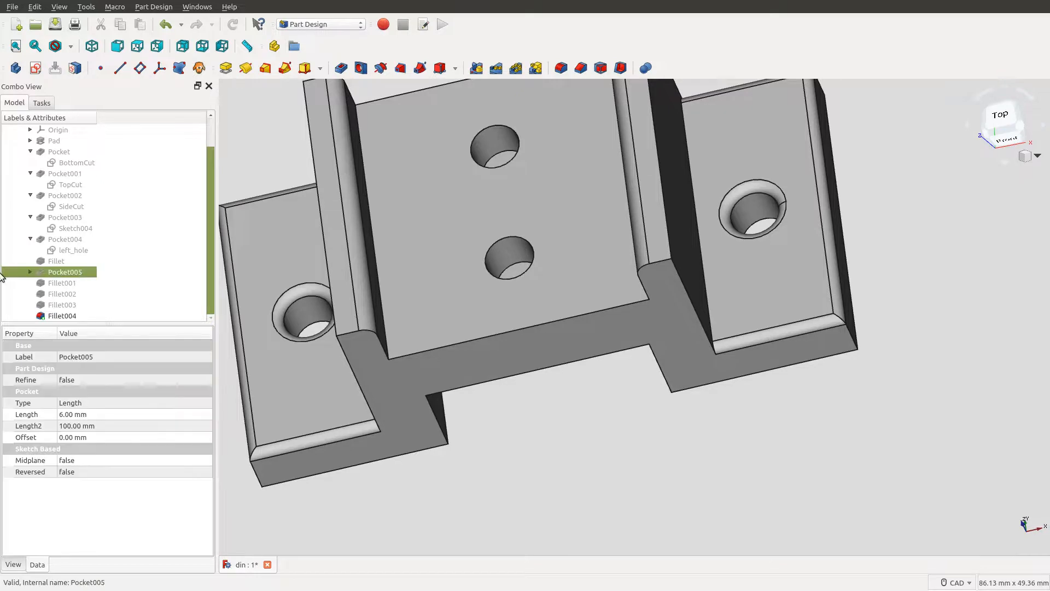
pyautogui.click(30, 273)
pyautogui.click(31, 272)
pyautogui.click(66, 174)
pyautogui.doubleClick(58, 184)
pyautogui.scroll(-2, 468, 306)
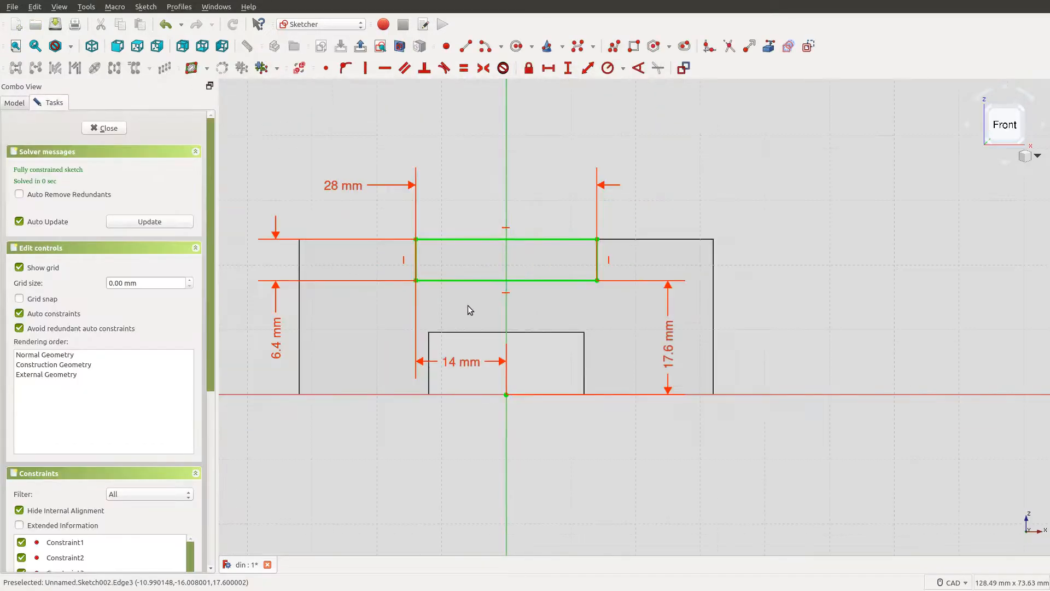
pyautogui.click(90, 128)
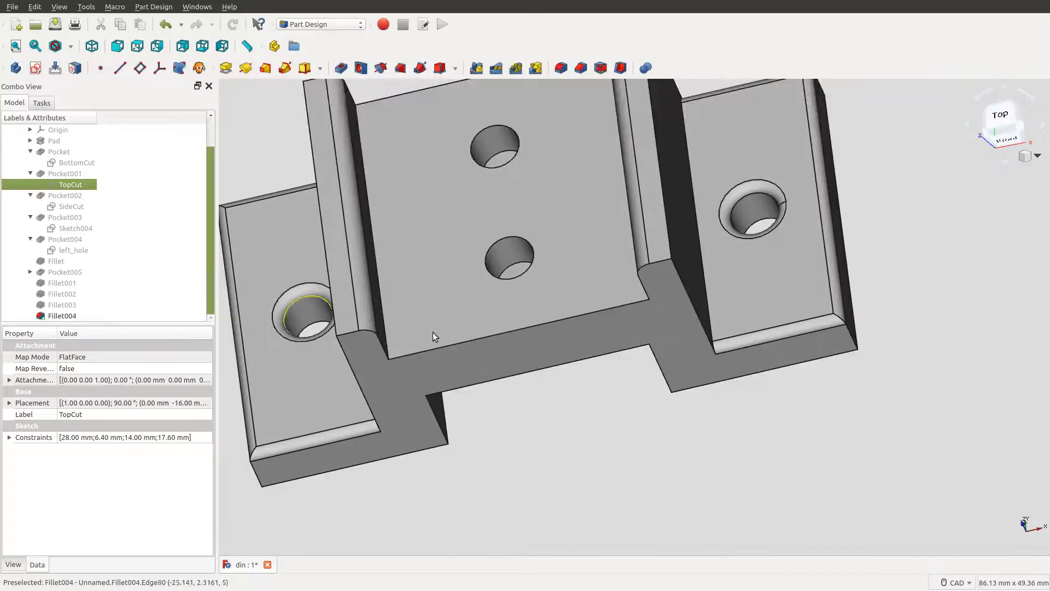
# - Expand Pocket005 and check the radius and position of the right ledge hole in Sketch006
pyautogui.scroll(-3, 480, 328)
pyautogui.scroll(2, 517, 366)
pyautogui.moveTo(497, 379); pyautogui.dragTo(518, 389, button='middle')
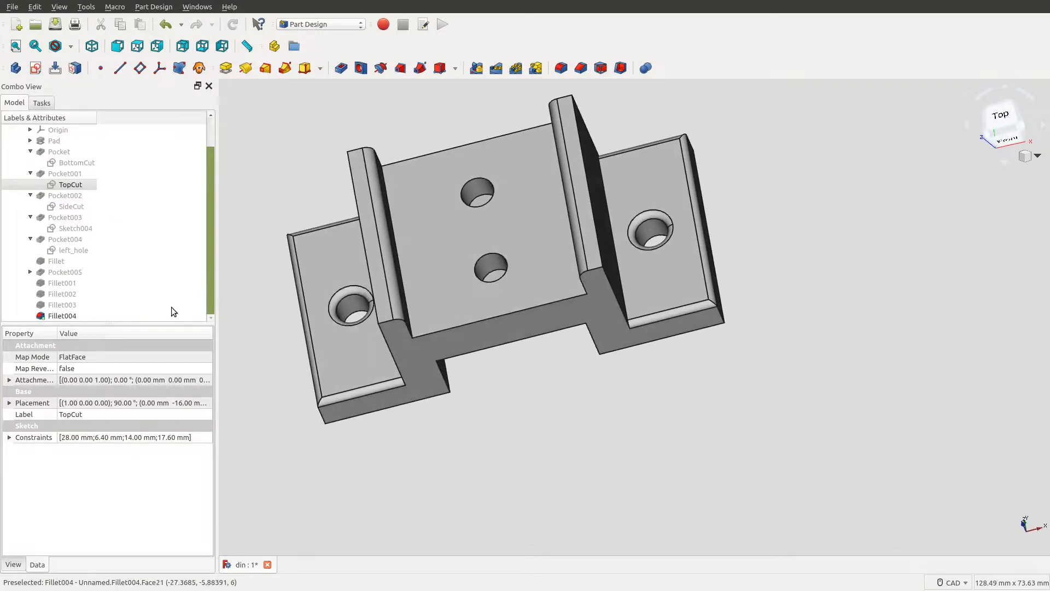
pyautogui.click(53, 273)
pyautogui.click(31, 271)
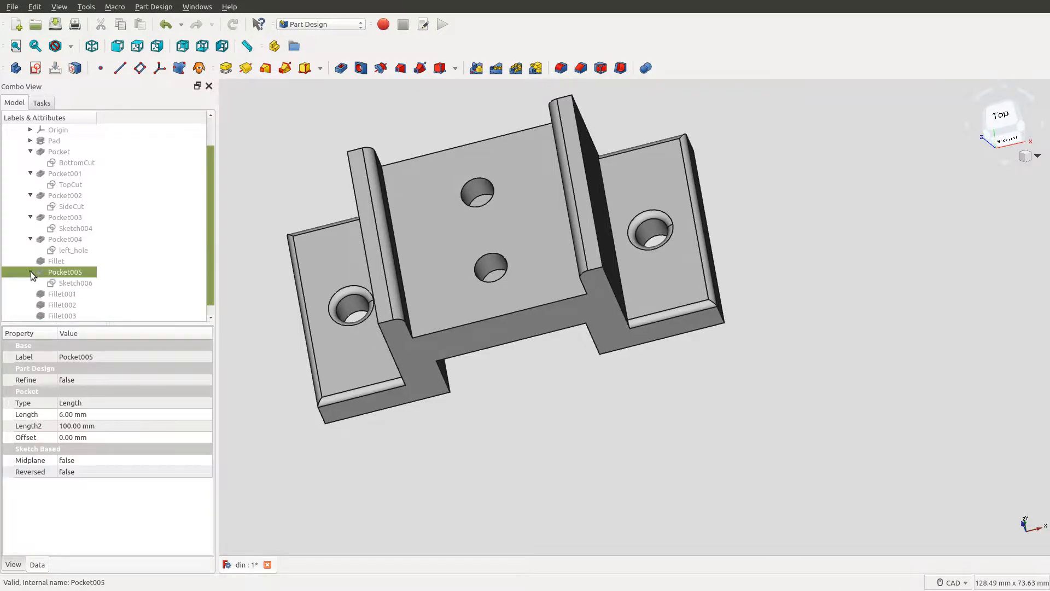
pyautogui.doubleClick(64, 284)
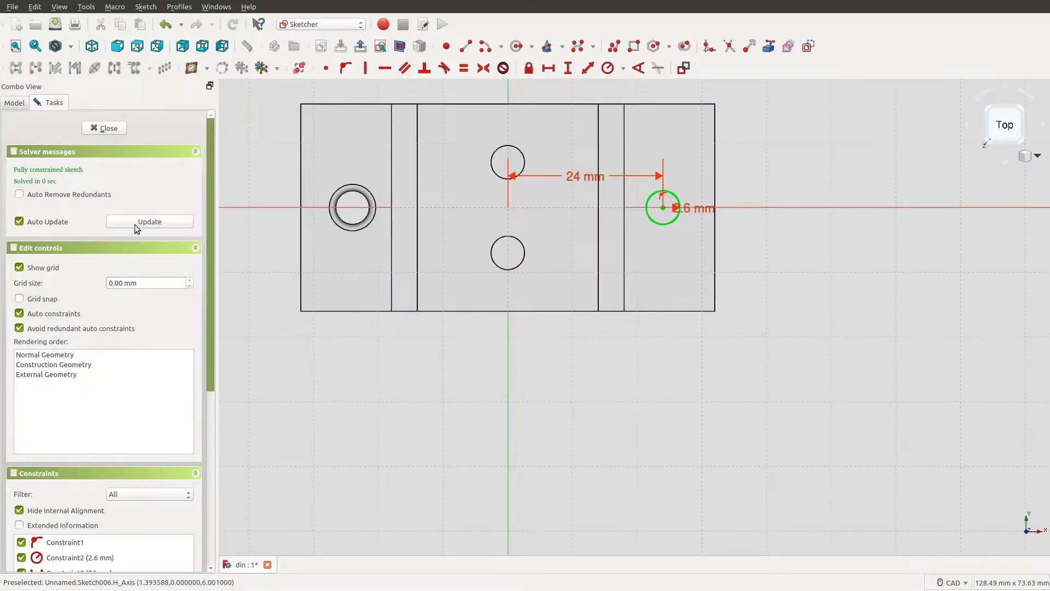
pyautogui.click(103, 128)
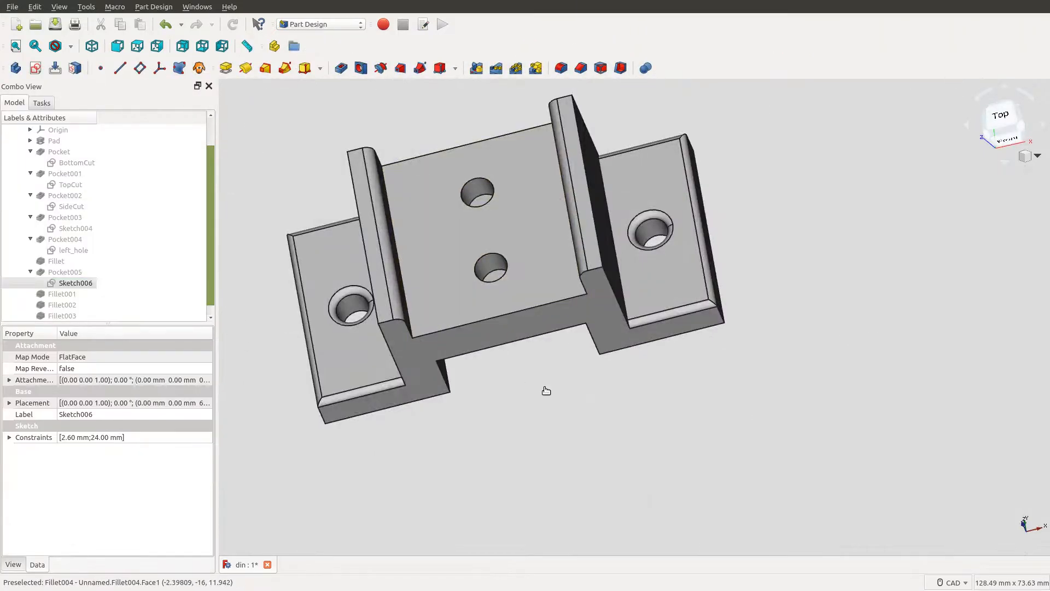
# - Examine the two centre holes and review their radii and spacing in Sketch004 under Pocket003
pyautogui.click(533, 362)
pyautogui.scroll(5, 509, 322)
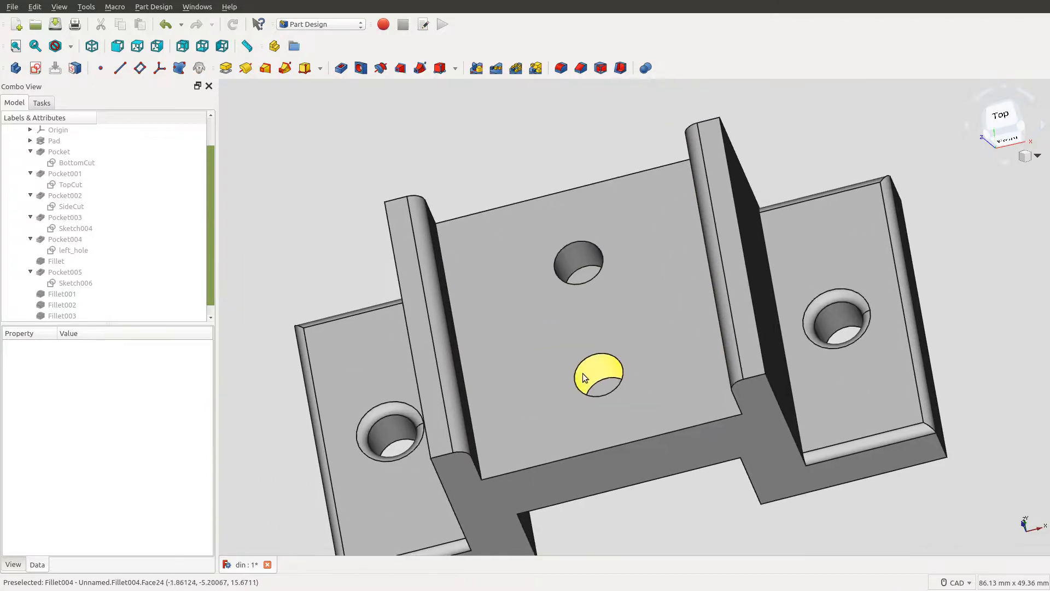
pyautogui.moveTo(575, 293); pyautogui.dragTo(607, 284, button='middle')
pyautogui.scroll(1, 87, 244)
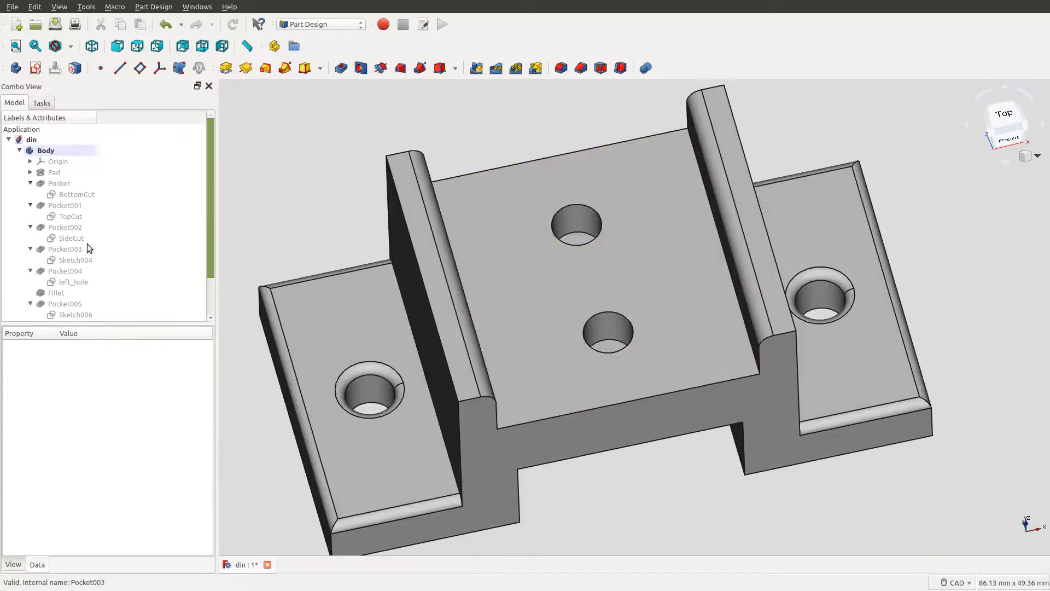
pyautogui.click(76, 216)
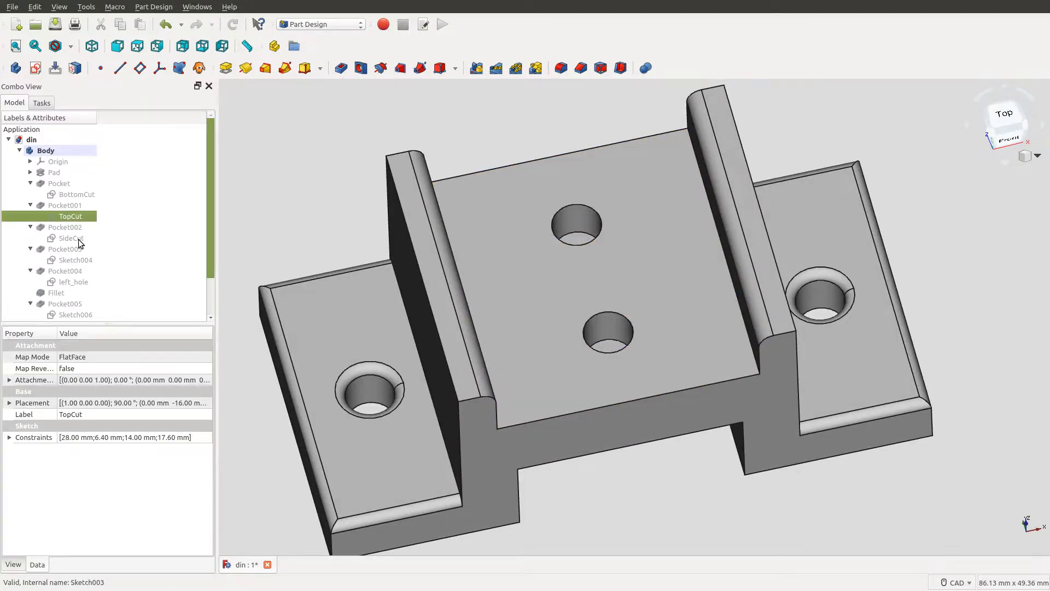
pyautogui.click(80, 238)
pyautogui.click(91, 260)
pyautogui.click(73, 251)
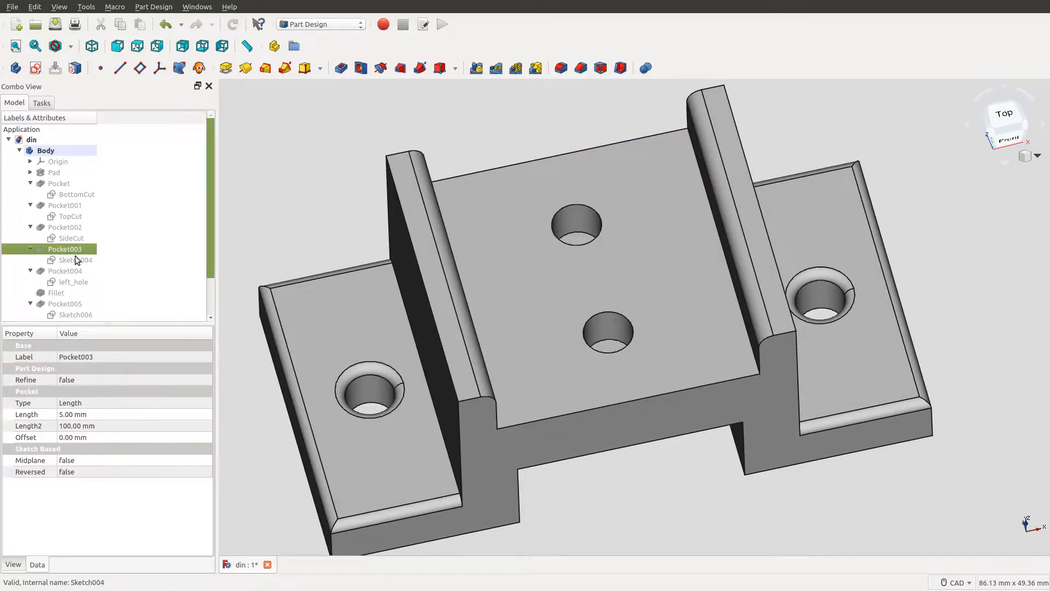
pyautogui.click(75, 261)
pyautogui.doubleClick(75, 261)
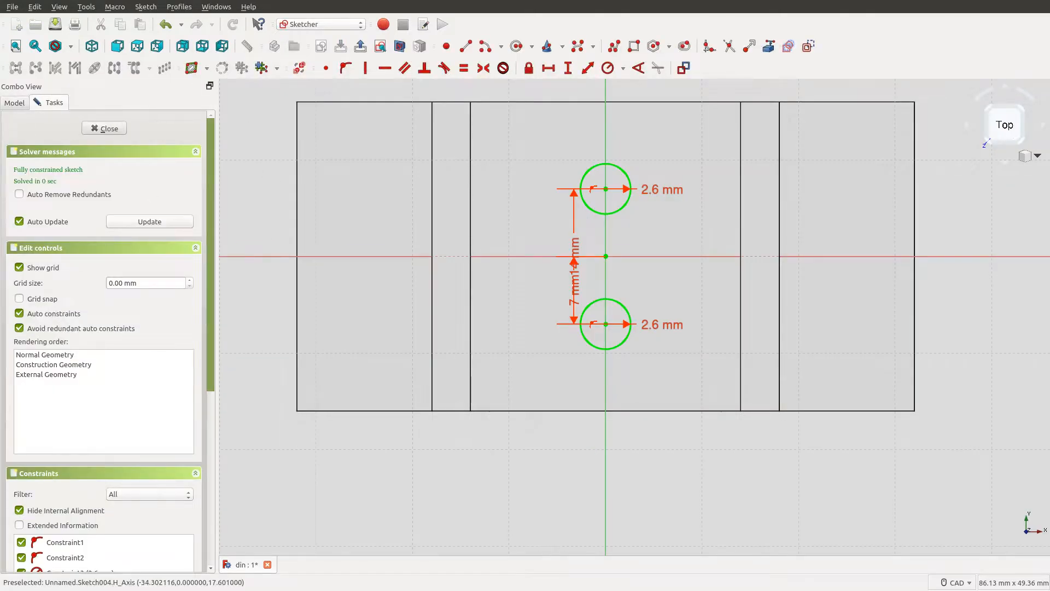
pyautogui.press('Escape')
pyautogui.scroll(-2, 113, 273)
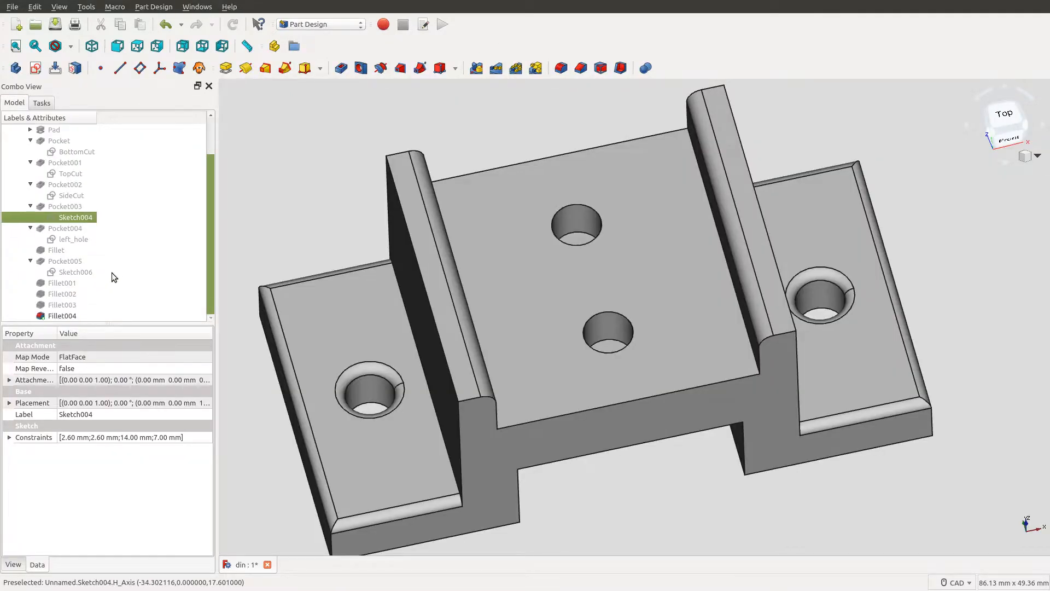
# - Review Fillet001's properties and reopen Sketch006 to recheck the right ledge hole's dimensions, leaving them as they are
pyautogui.click(68, 283)
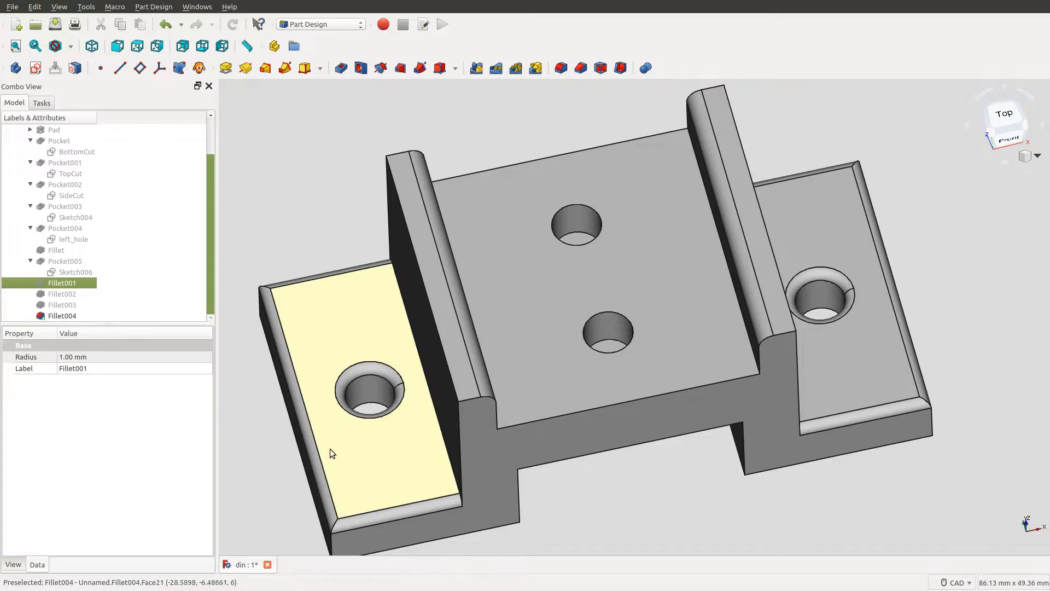
pyautogui.click(73, 271)
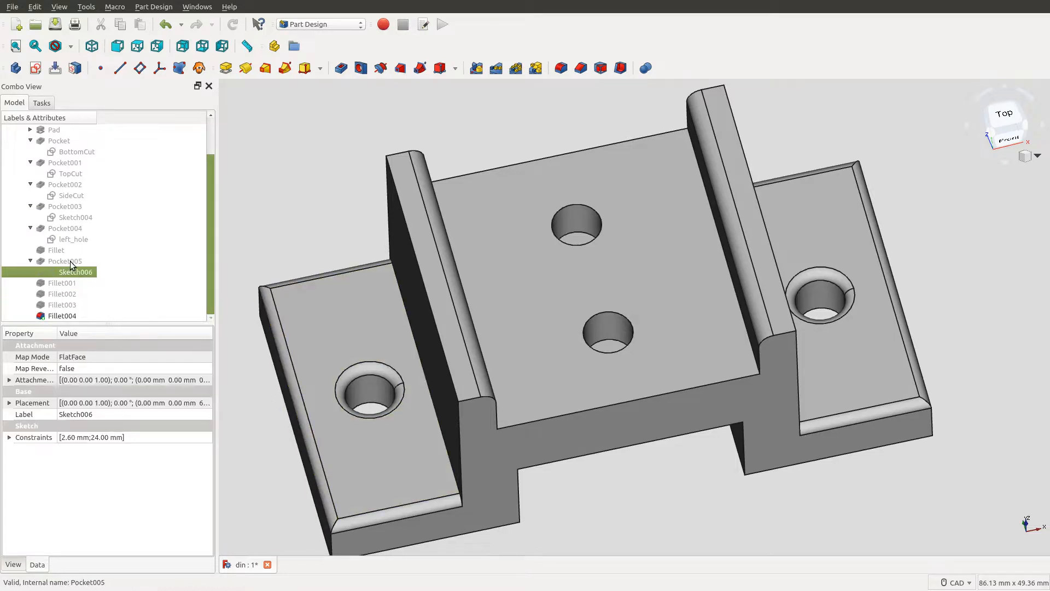
pyautogui.doubleClick(71, 273)
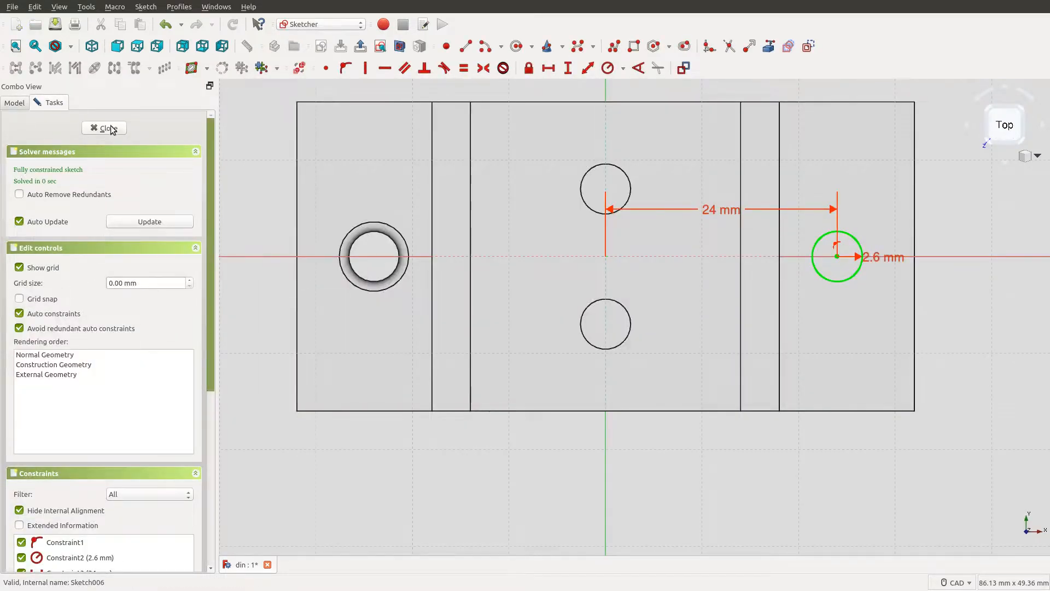
pyautogui.click(109, 128)
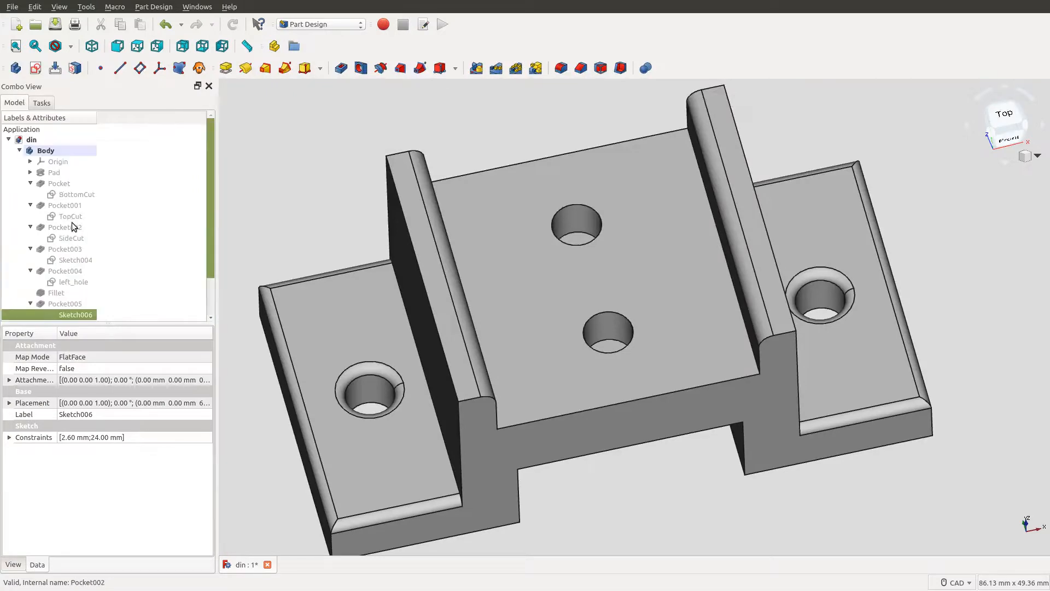
pyautogui.click(49, 103)
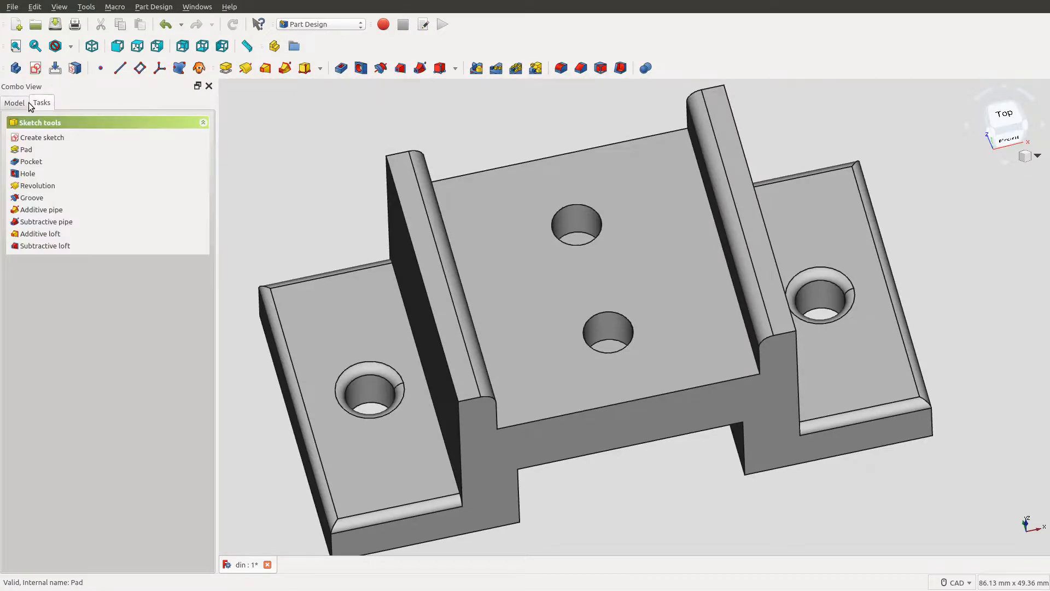
pyautogui.click(23, 102)
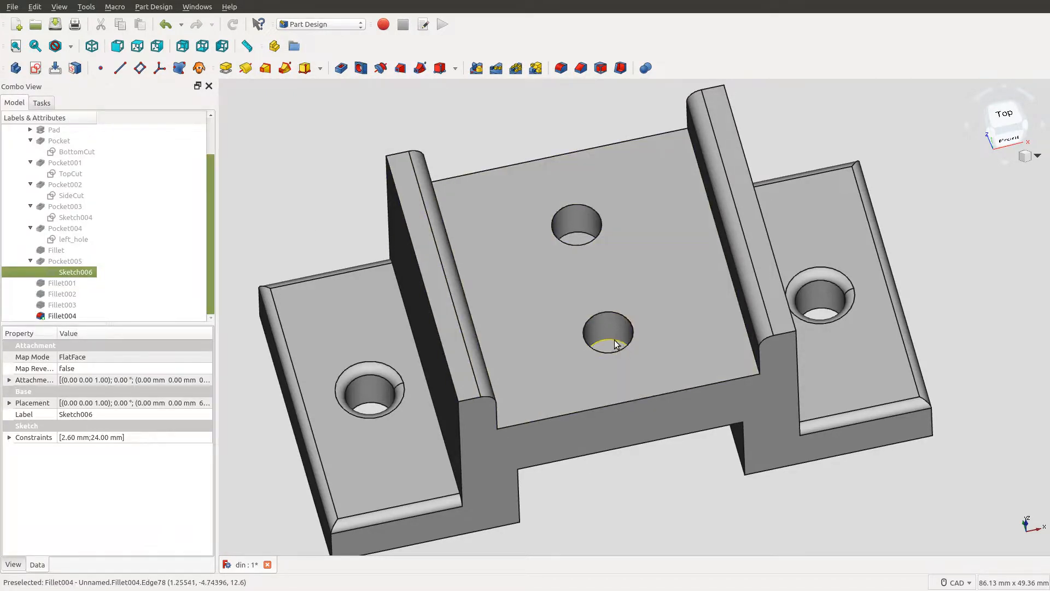
# - Inspect the faces seen through the two centre holes and view the whole part from an oblique front angle
pyautogui.click(615, 343)
pyautogui.click(576, 239)
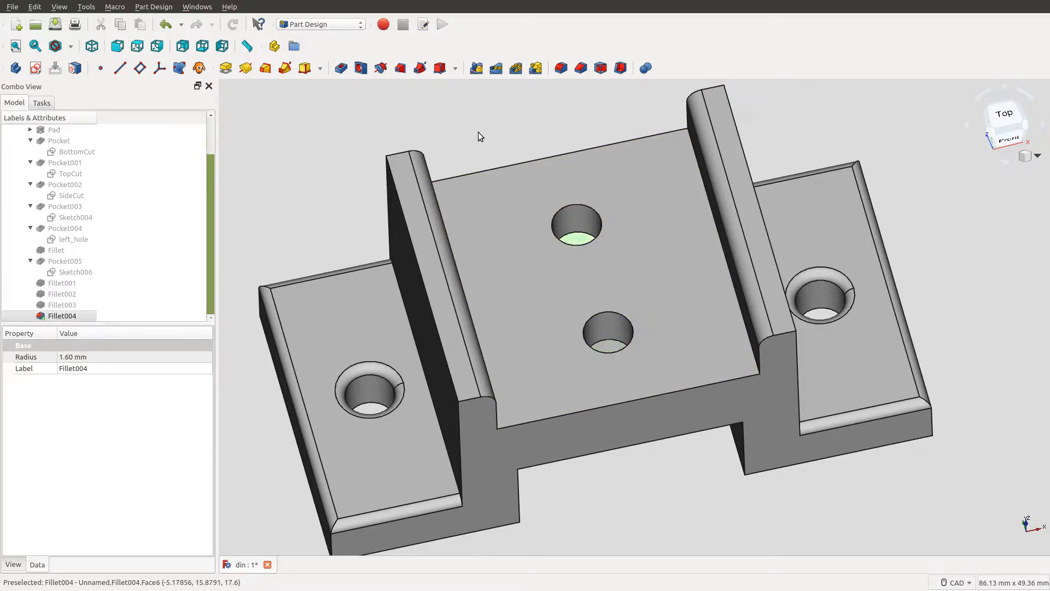
pyautogui.click(463, 123)
pyautogui.scroll(-4, 641, 458)
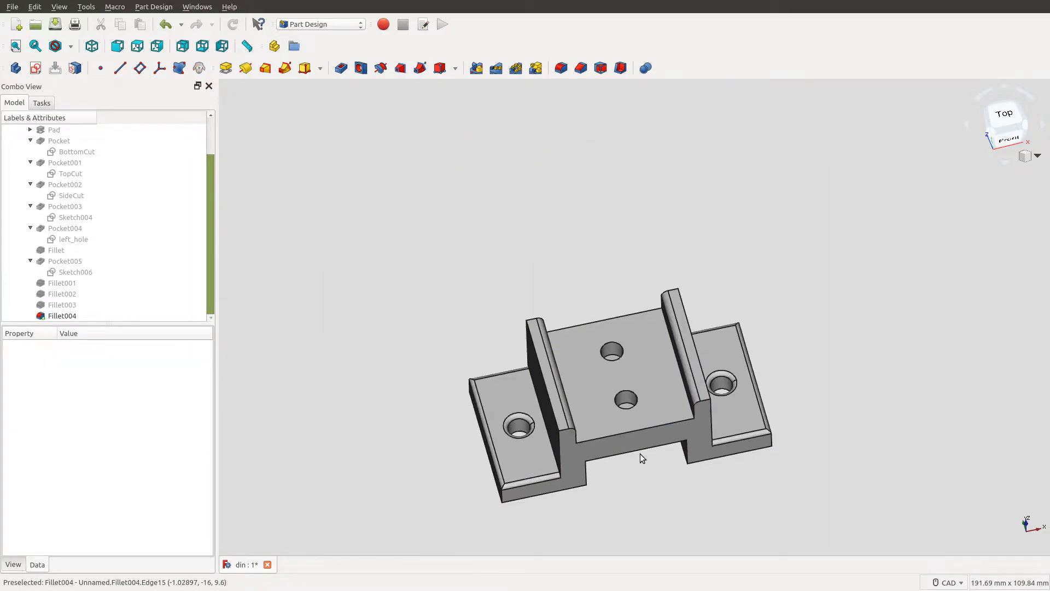
pyautogui.scroll(3, 629, 438)
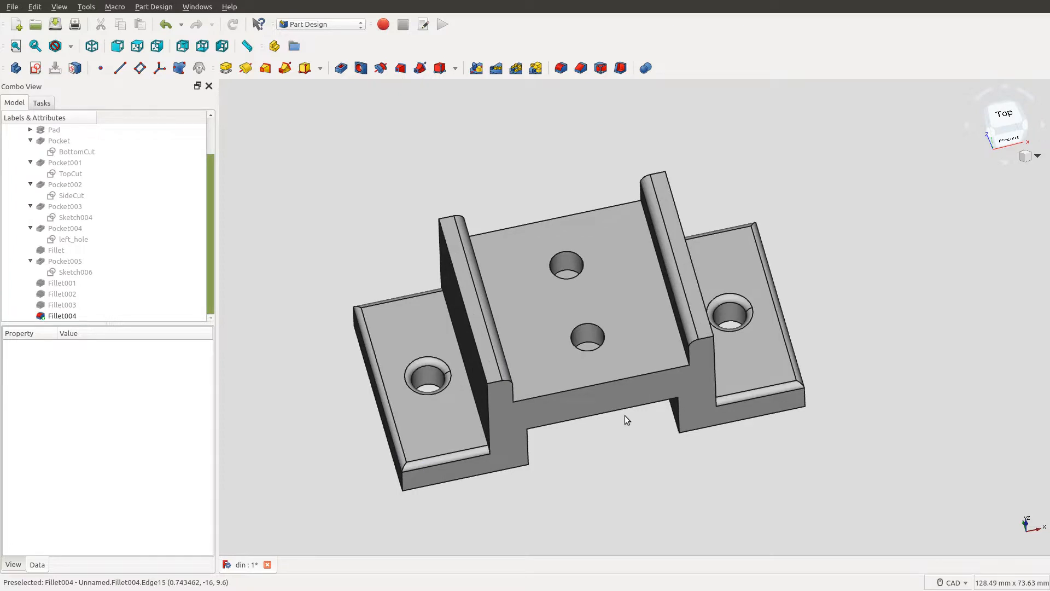
pyautogui.moveTo(633, 452); pyautogui.dragTo(617, 435, button='middle')
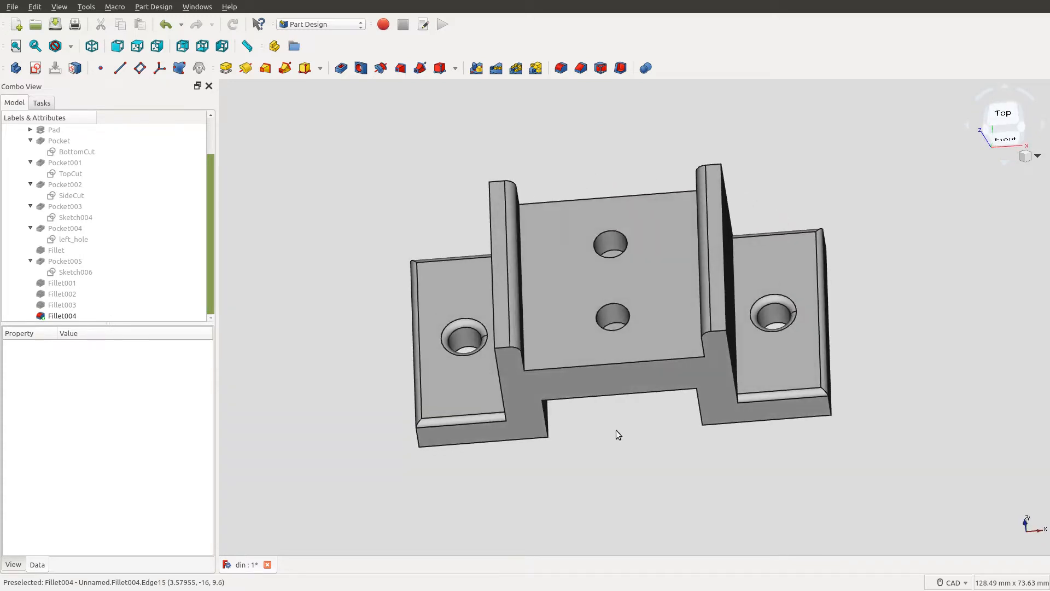